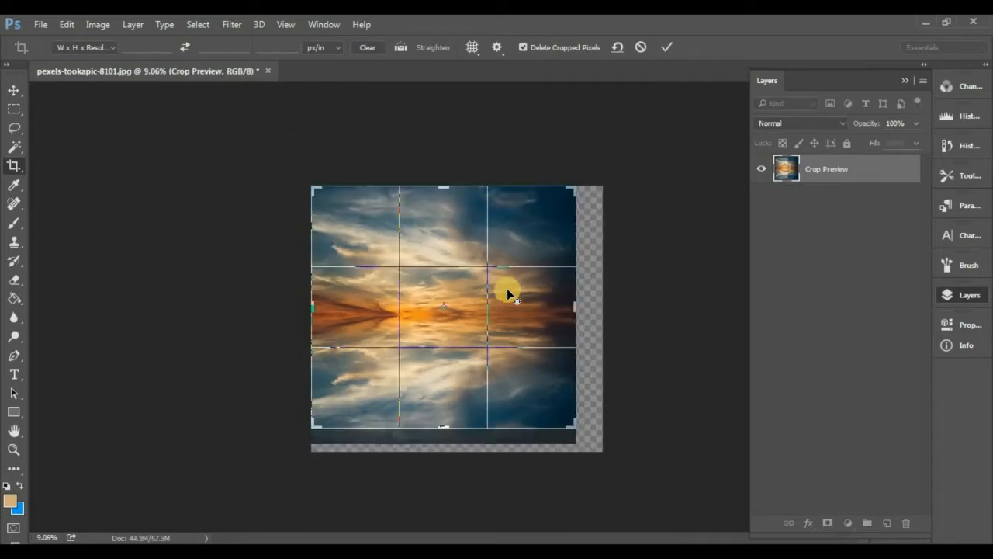
- Apply the crop and add a new empty layer above Layer 0 copy
click(12, 97)
click(582, 227)
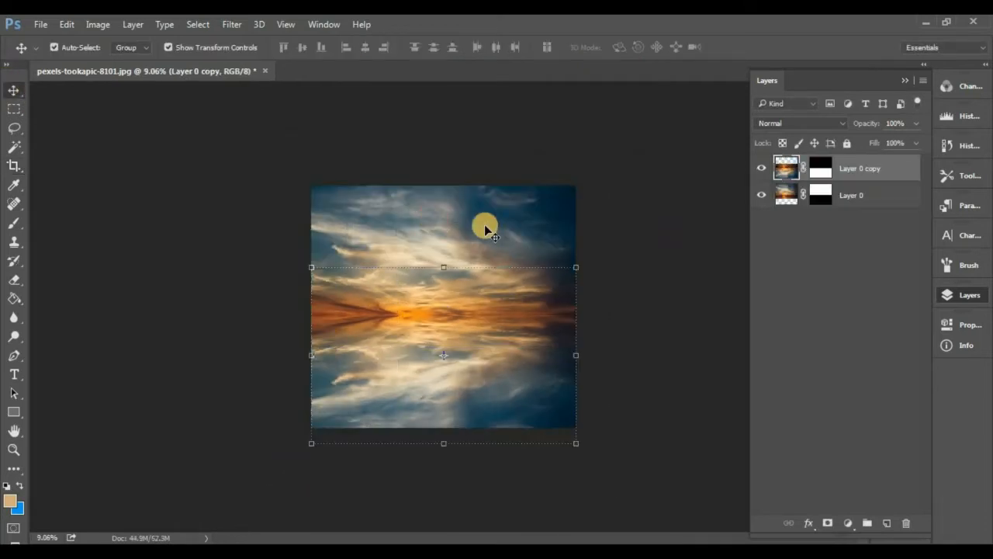
click(885, 167)
click(886, 523)
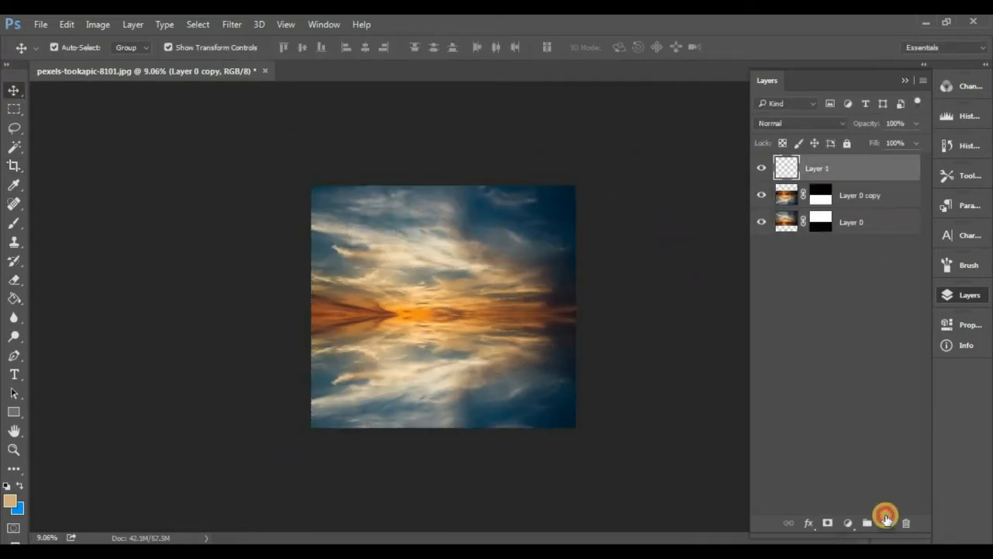
- Set the foreground color to the dark navy 131322
click(14, 500)
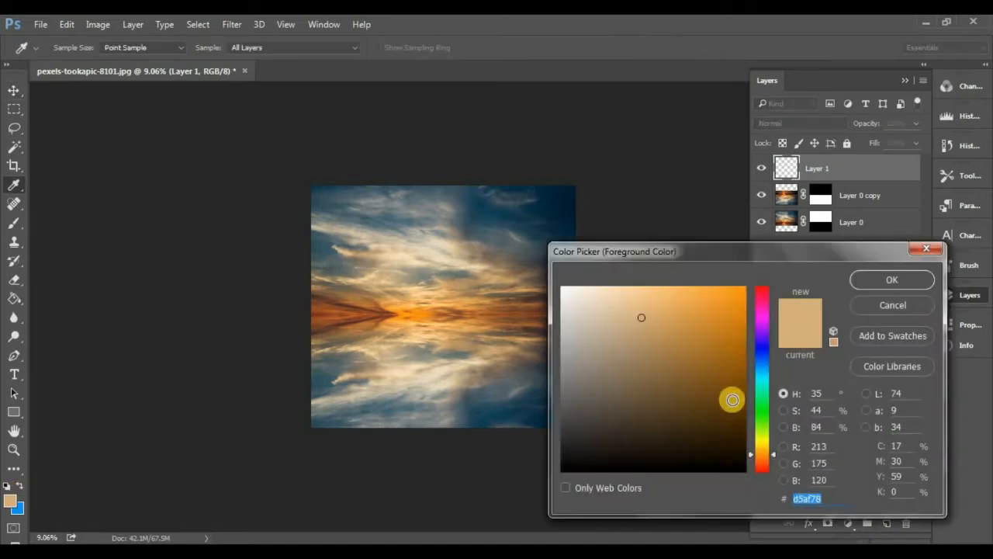
click(762, 350)
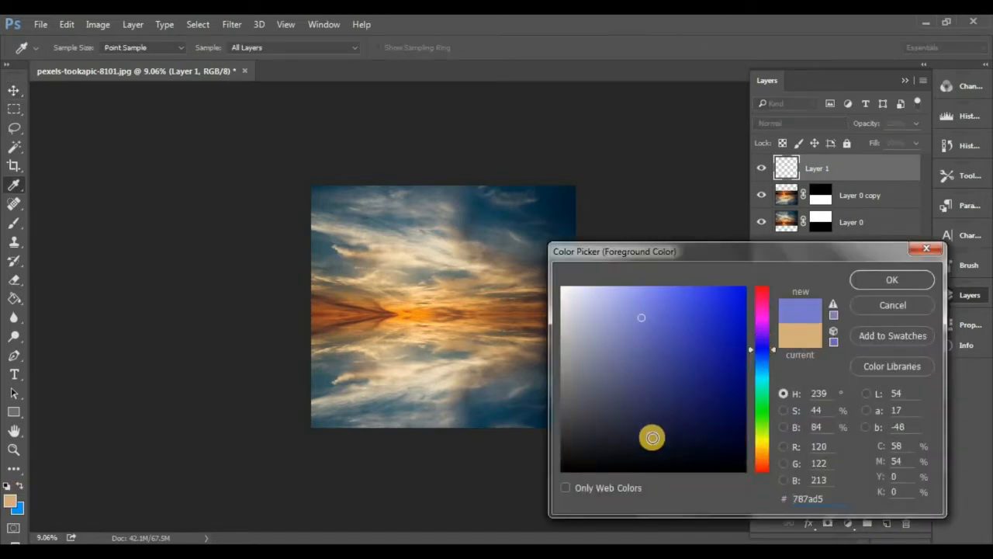
click(645, 447)
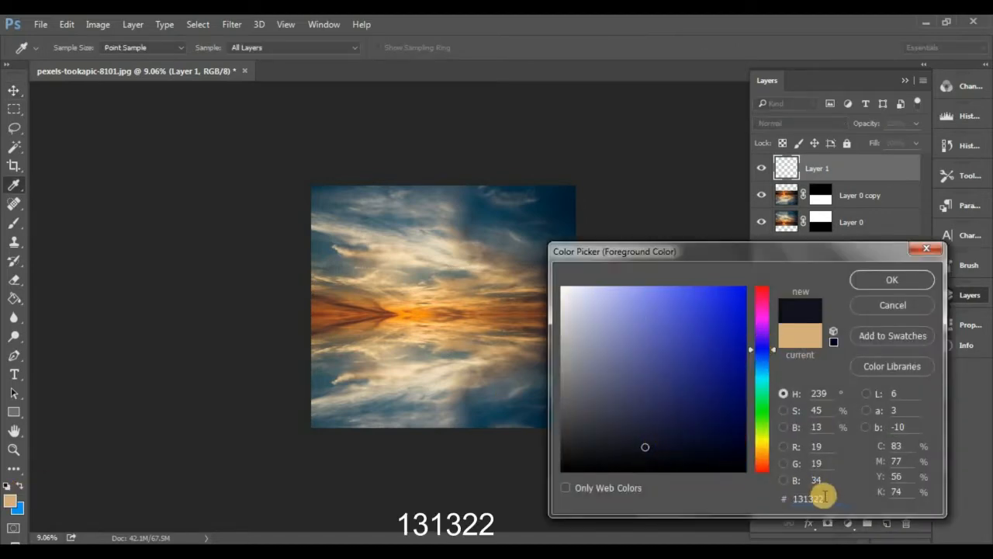
drag(822, 498, 754, 497)
click(892, 280)
- Set the background color to white and draw a linear foreground-to-transparent gradient upward from below the image on Layer 1
drag(13, 298, 51, 312)
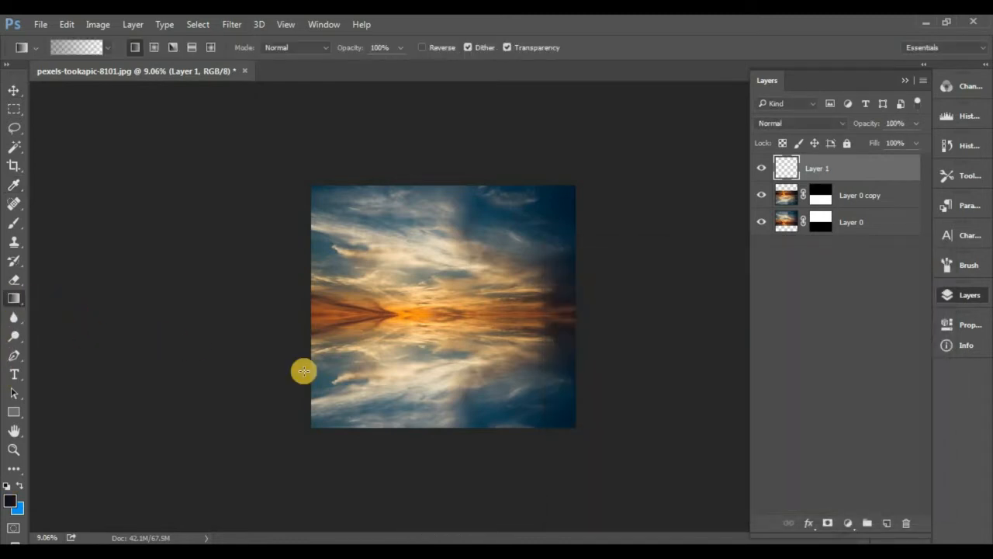
click(16, 511)
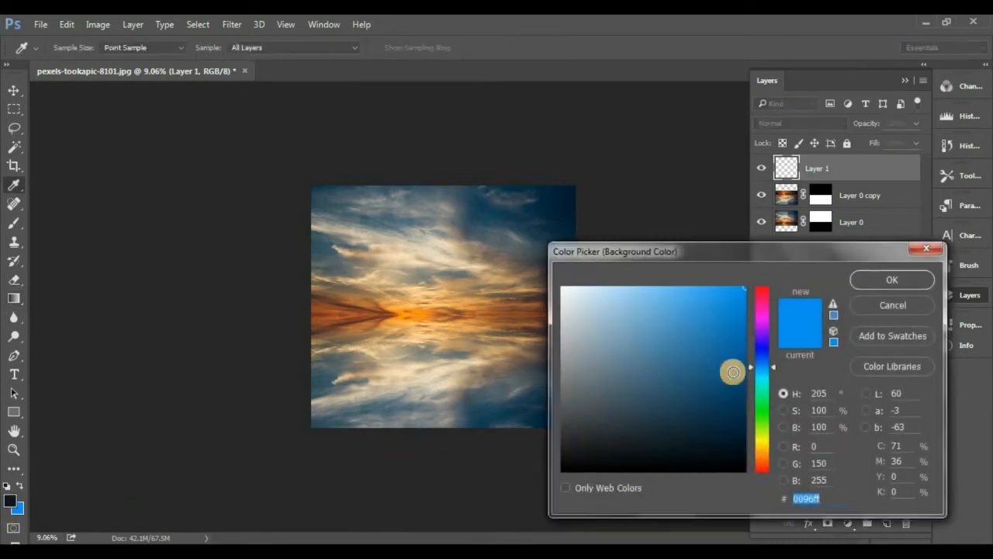
click(473, 224)
click(892, 281)
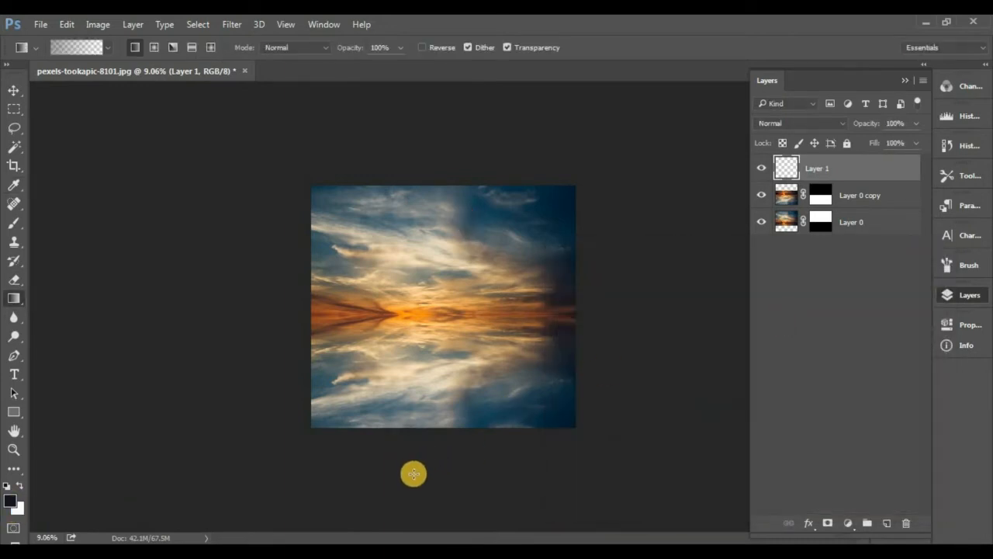
drag(413, 473, 437, 456)
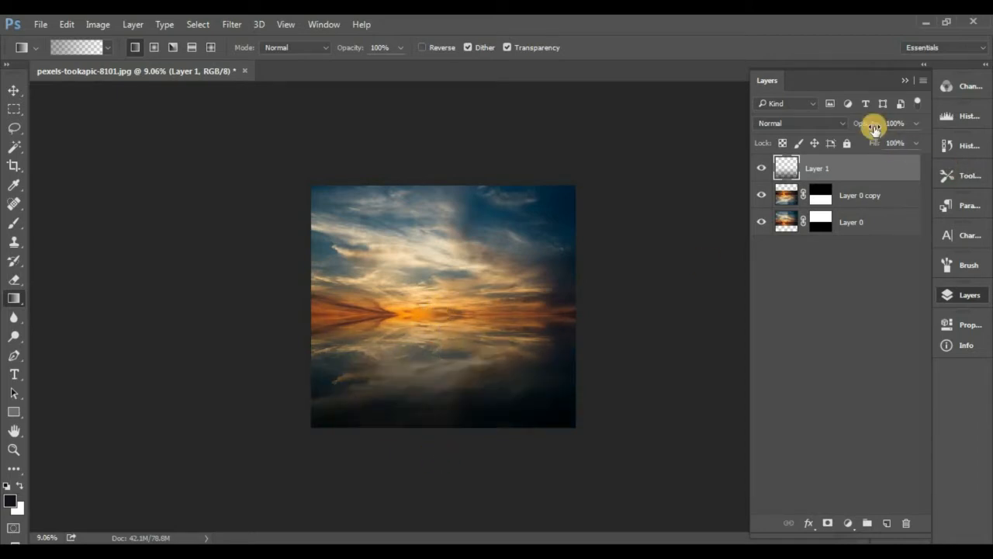
- Lower the gradient layer's opacity to 66% and move its upper edge down below the horizon by transforming it
drag(856, 116, 848, 122)
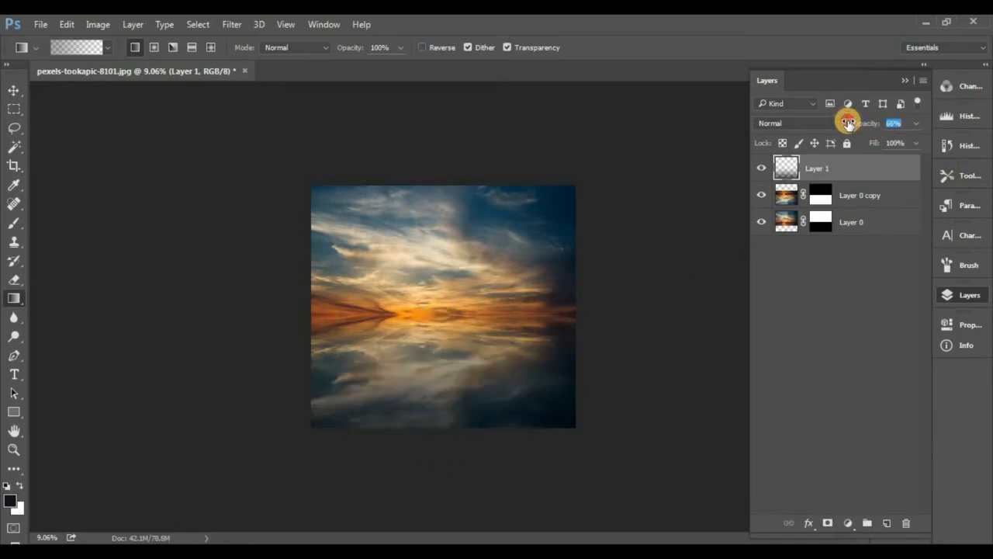
click(13, 90)
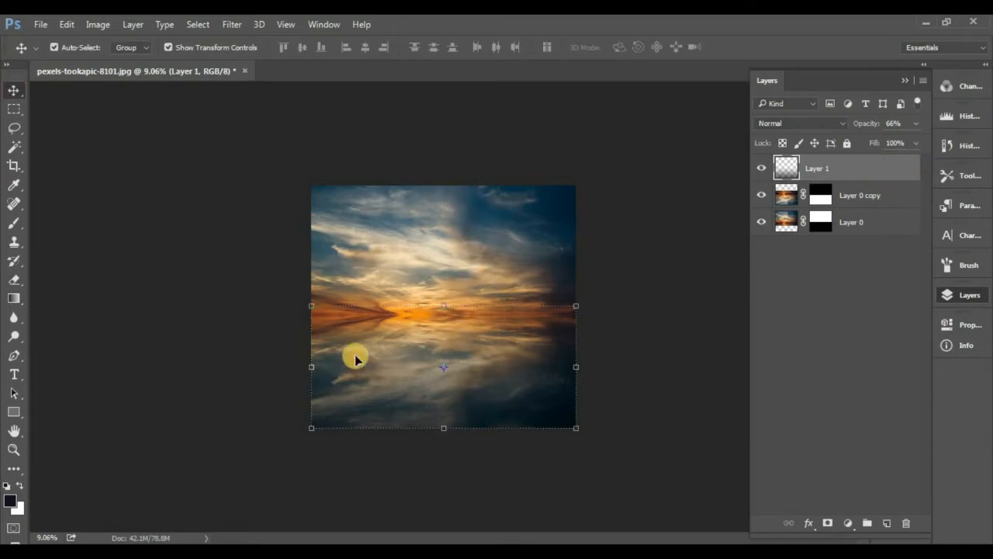
drag(446, 305, 441, 335)
key(Return)
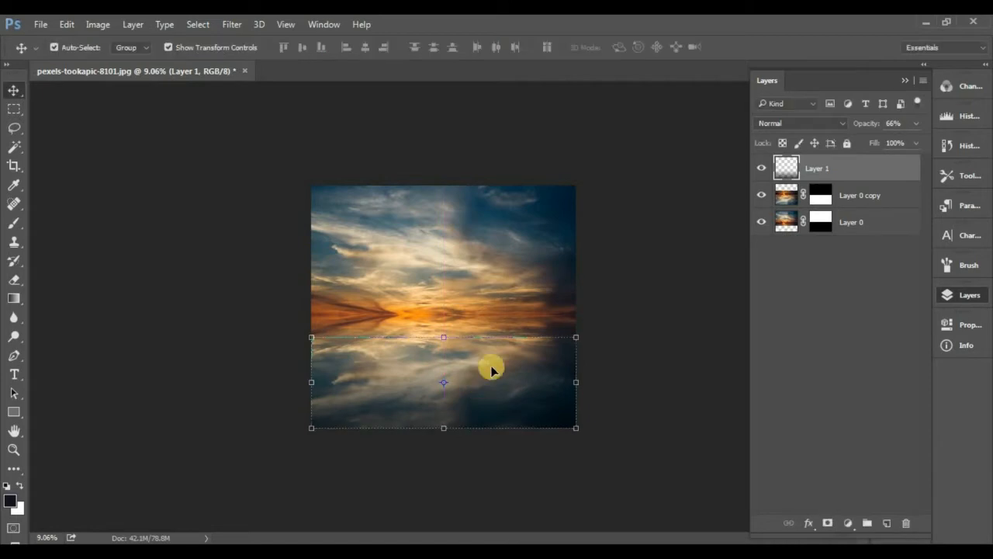
- Add a new layer above the gradient and set the foreground color to the pale orange eecb9a
click(886, 522)
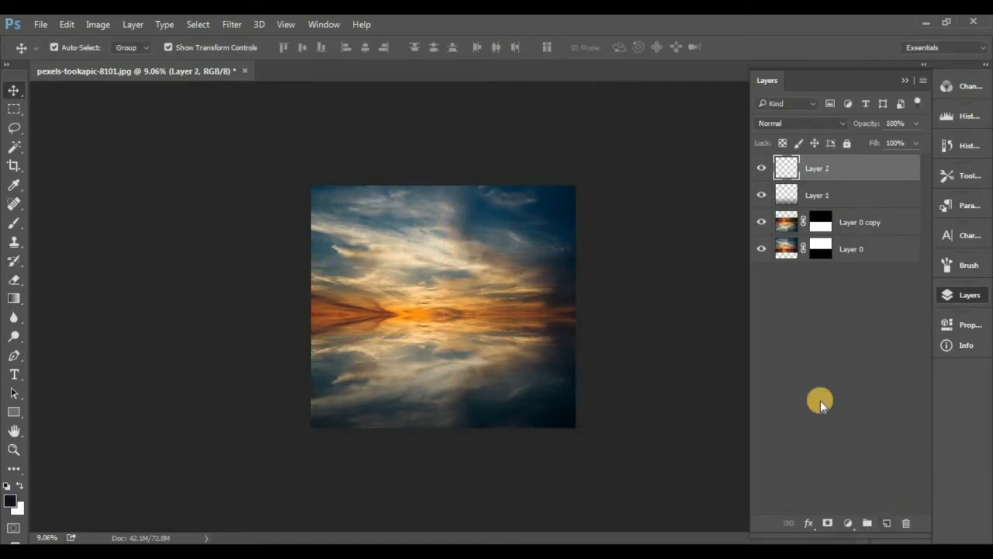
click(10, 500)
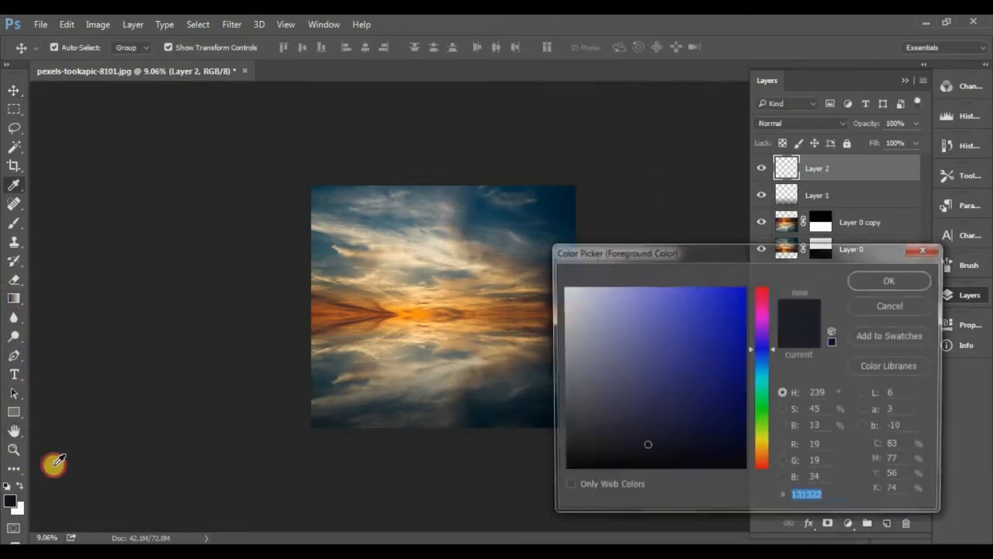
click(431, 300)
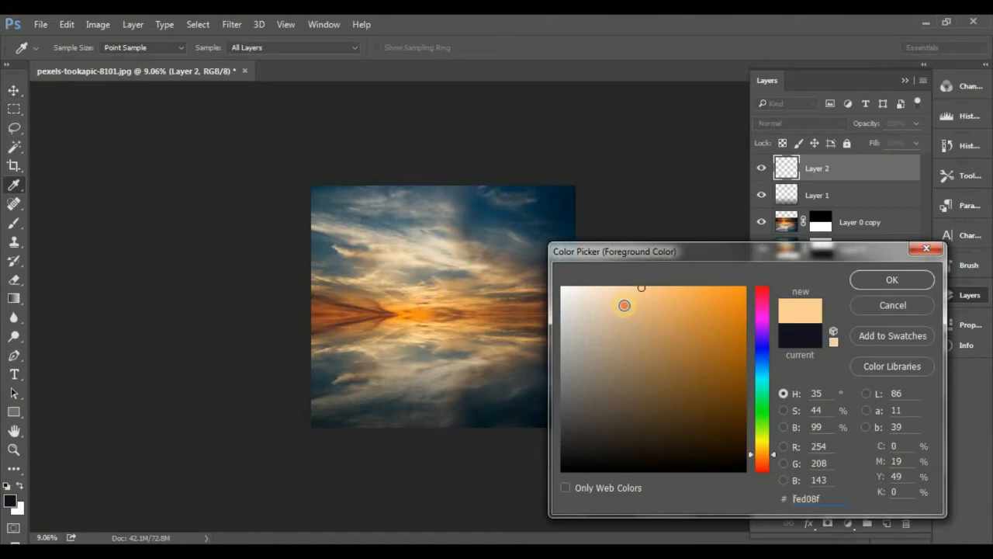
click(624, 305)
drag(622, 303, 622, 299)
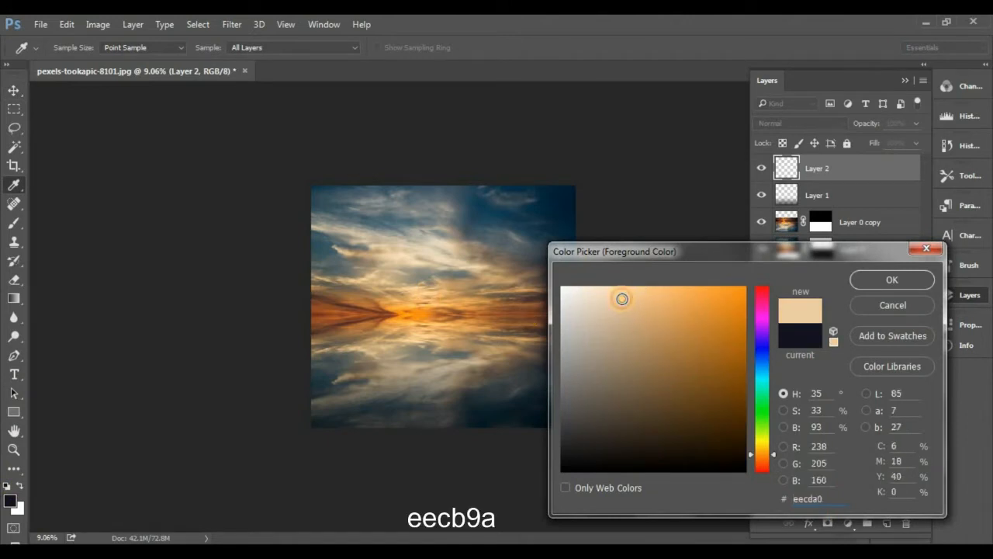
click(822, 500)
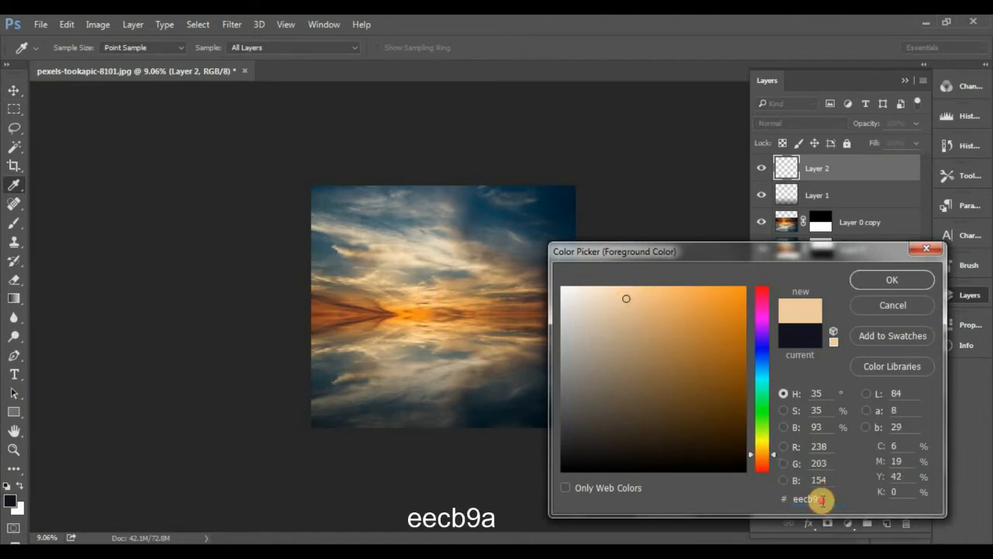
double_click(821, 501)
click(916, 279)
key(v)
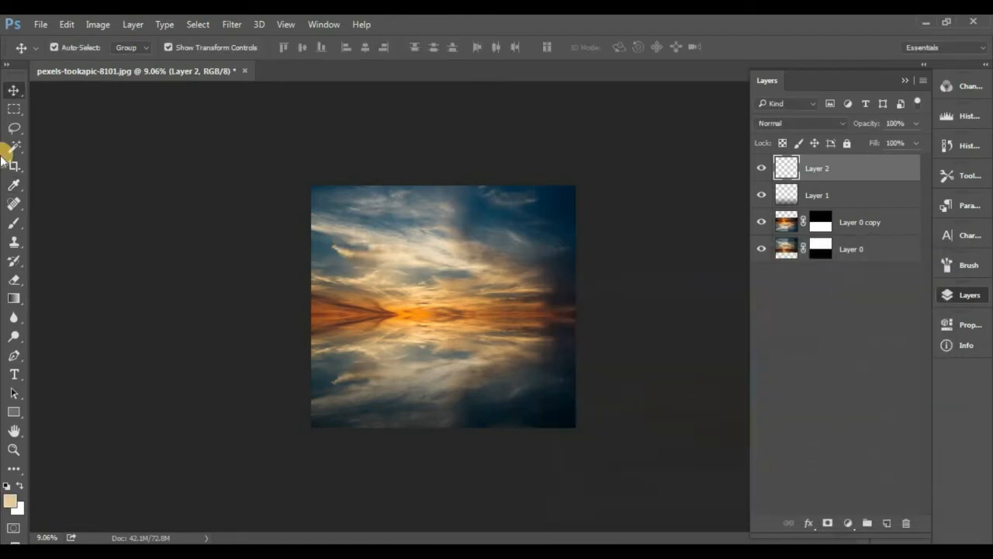
- Paint a soft glow along the sunset horizon on Layer 2 with a 2520 px soft brush at 26% opacity
click(21, 224)
right_click(455, 203)
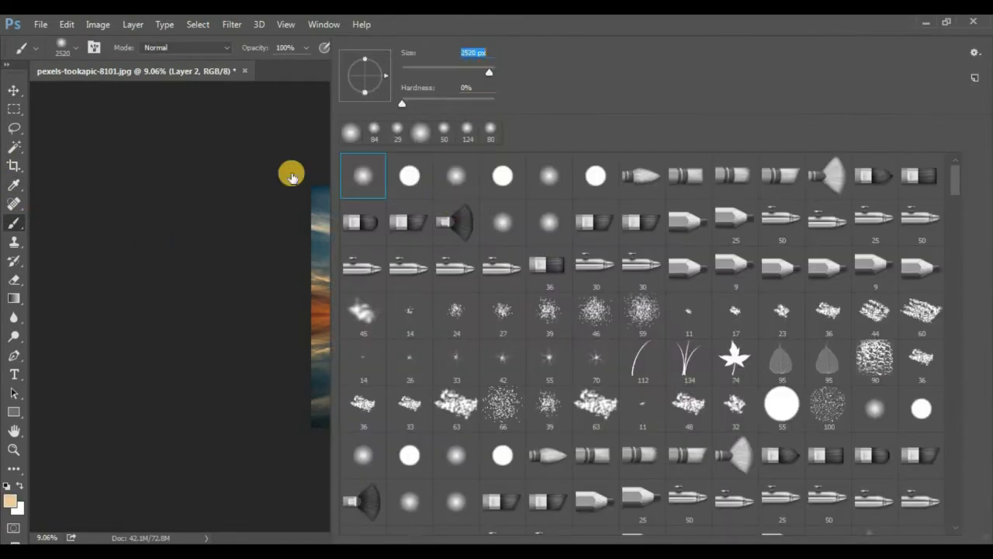
click(167, 248)
drag(426, 283, 481, 285)
key(ctrl+z)
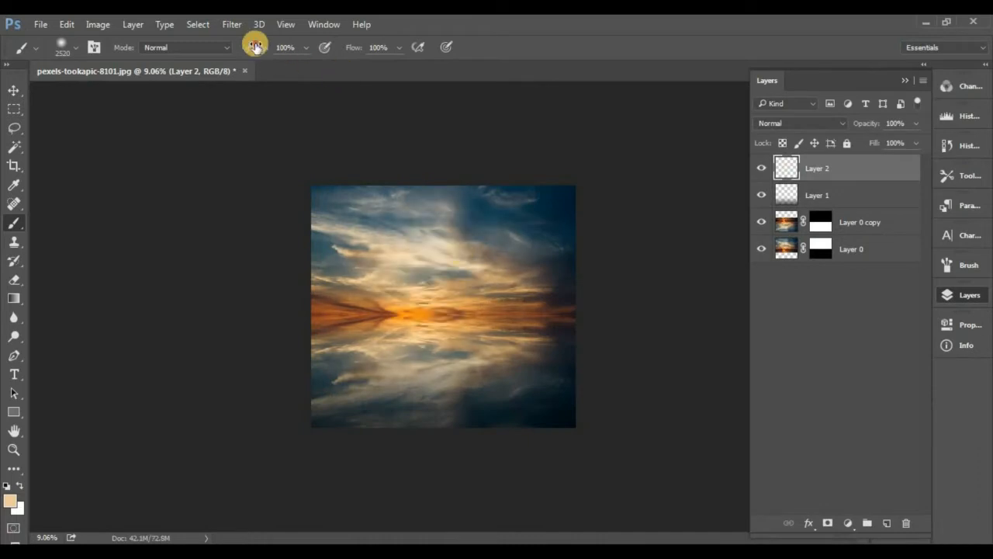
drag(255, 47, 205, 52)
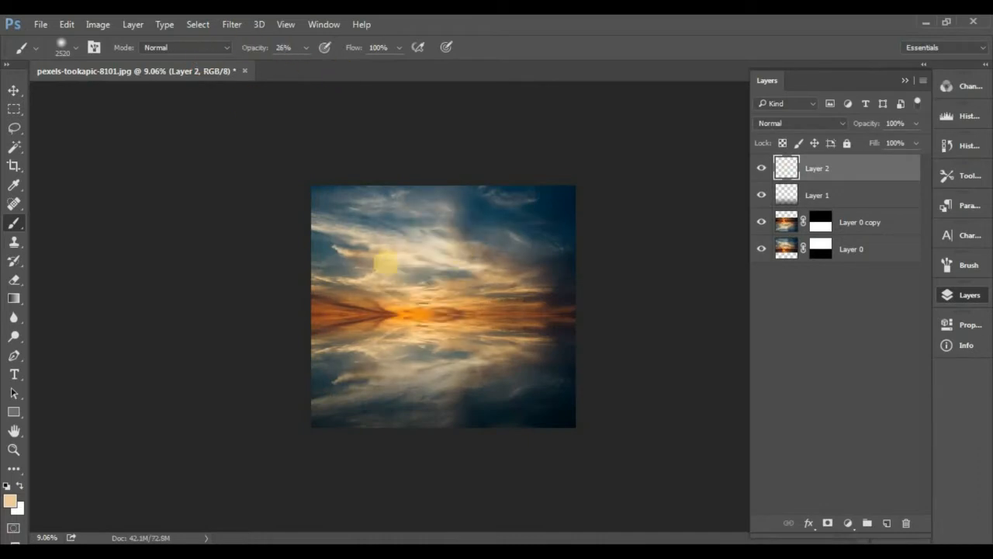
mouse_move(448, 284)
mouse_down()
mouse_move(500, 290)
mouse_move(536, 310)
mouse_up()
drag(392, 273, 526, 275)
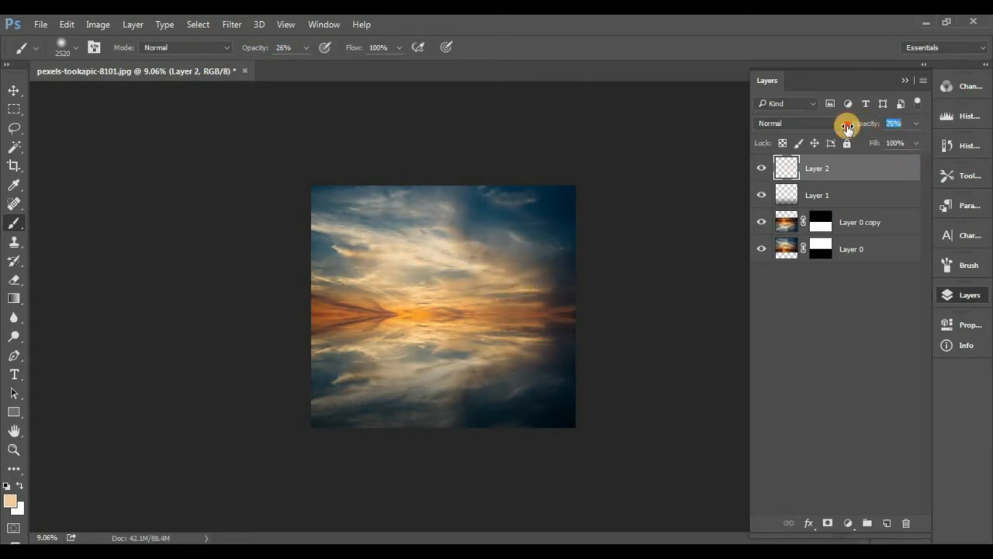
- Group Layer 2, Layer 1, Layer 0 copy and Layer 0 together
ctrl+click(851, 250)
ctrl+click(864, 215)
ctrl+click(864, 195)
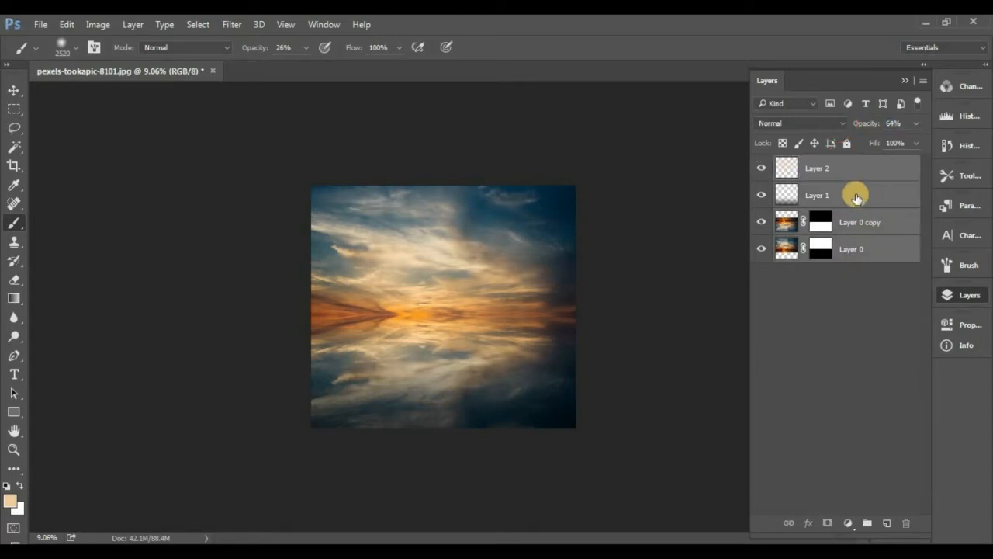
click(870, 523)
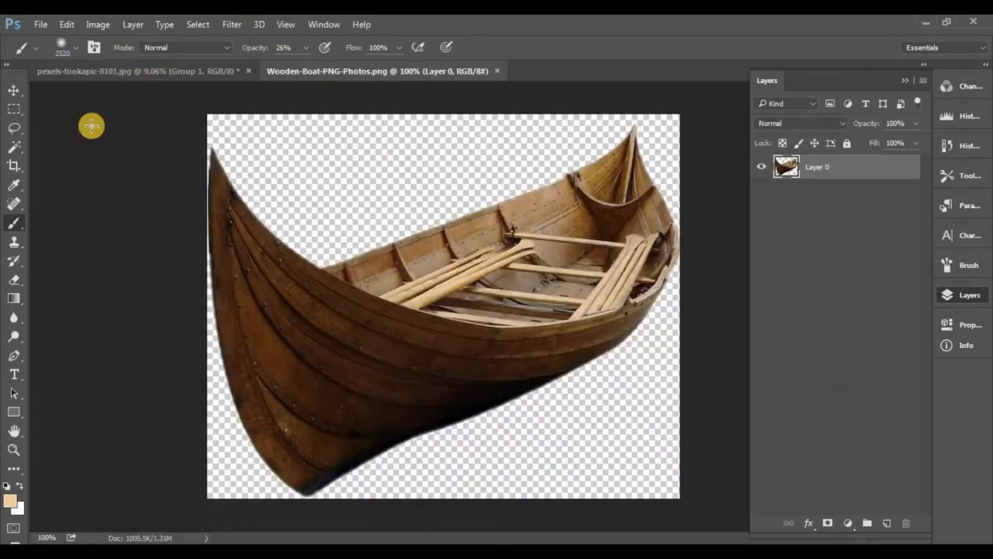
- Bring the wooden boat from its own file into the sunset document and place it just below the horizon
click(13, 92)
drag(482, 348, 460, 337)
key(ctrl+t)
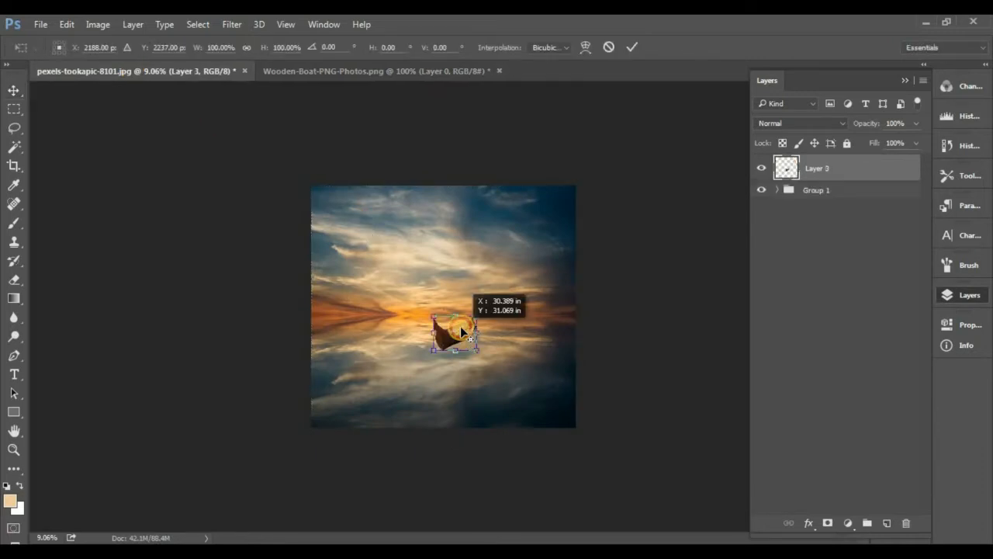
key(Return)
- Enlarge the boat to about 244% and position it across the horizon over the reflected sky
key(ctrl+t)
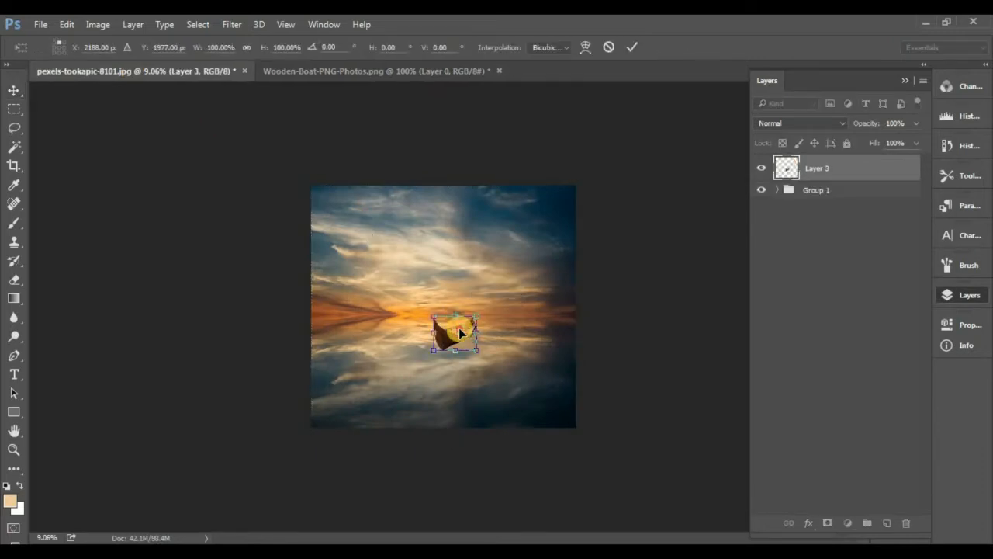
drag(460, 335, 364, 394)
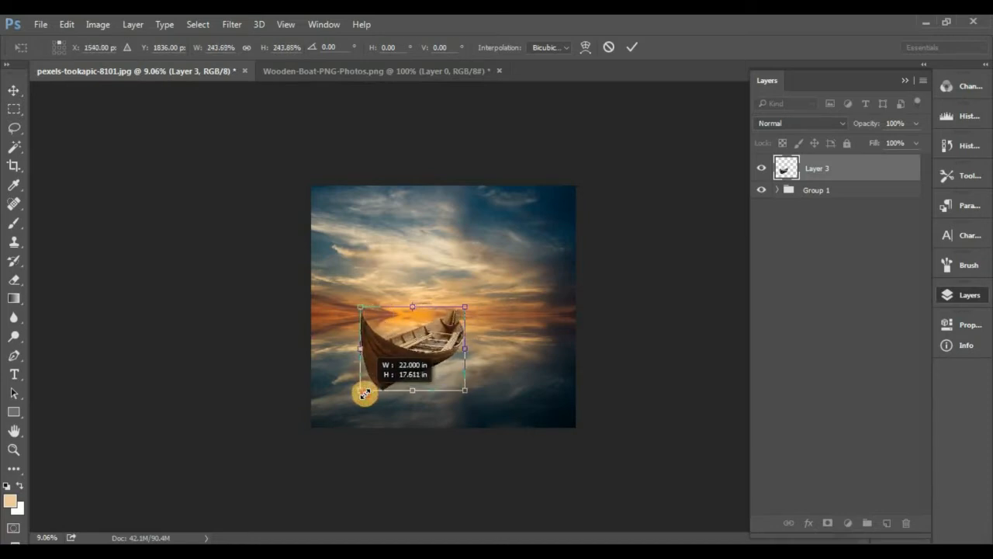
drag(429, 362, 443, 353)
key(Return)
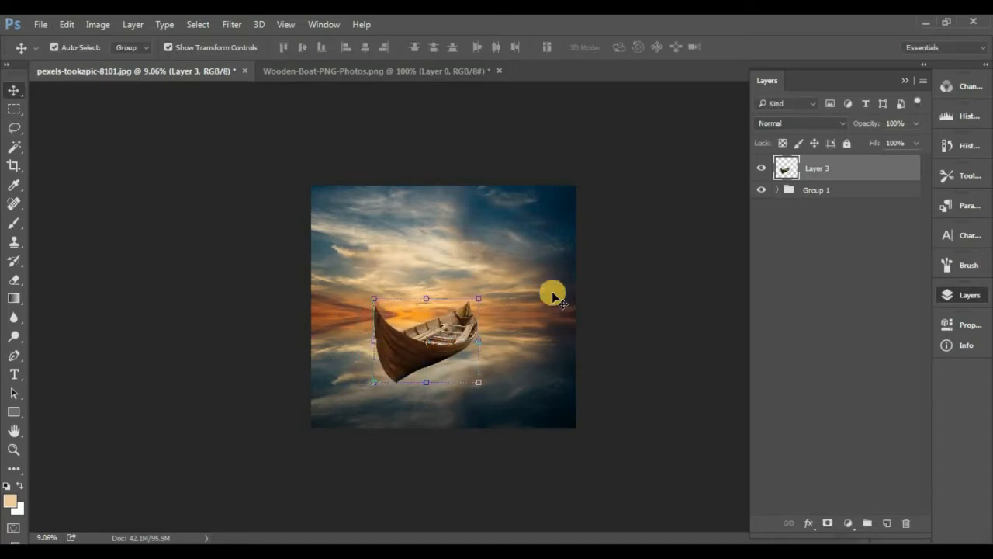
- Flip the boat horizontally with Free Transform and reposition it slightly up on the water
click(66, 21)
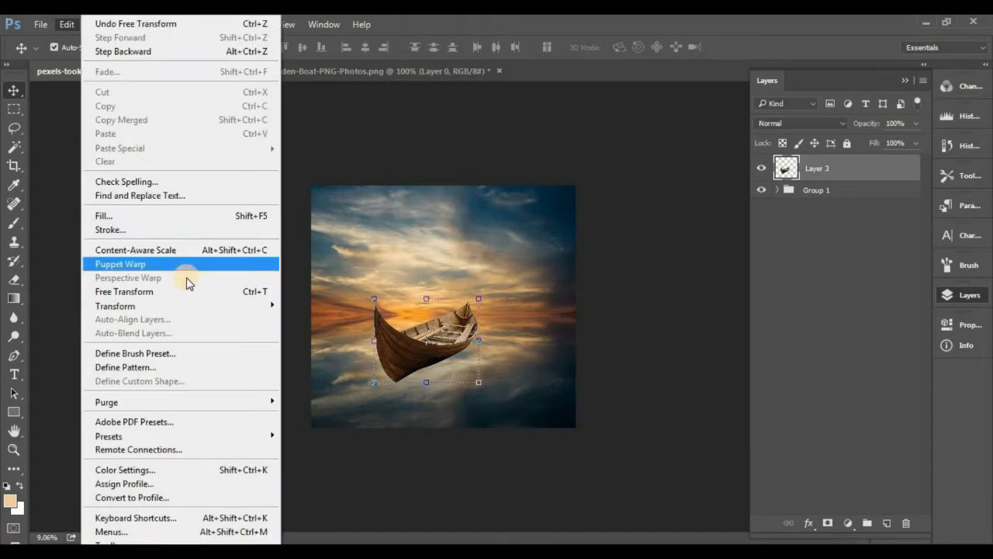
click(194, 286)
right_click(429, 348)
click(474, 323)
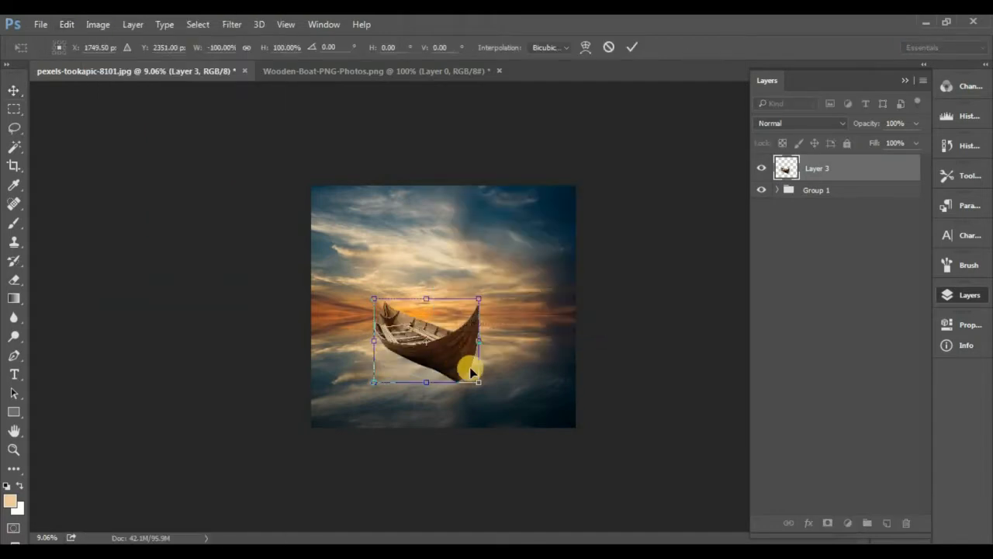
mouse_move(461, 361)
mouse_down()
mouse_move(497, 364)
mouse_move(469, 346)
mouse_up()
key(Return)
- Add a layer mask to the boat layer
scroll(471, 356, up, 8)
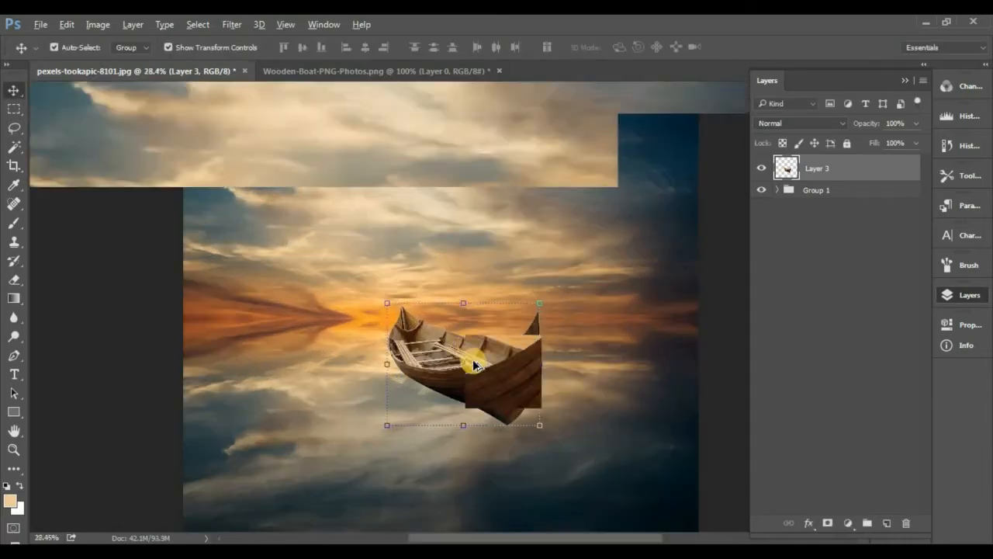
drag(513, 390, 488, 270)
click(829, 521)
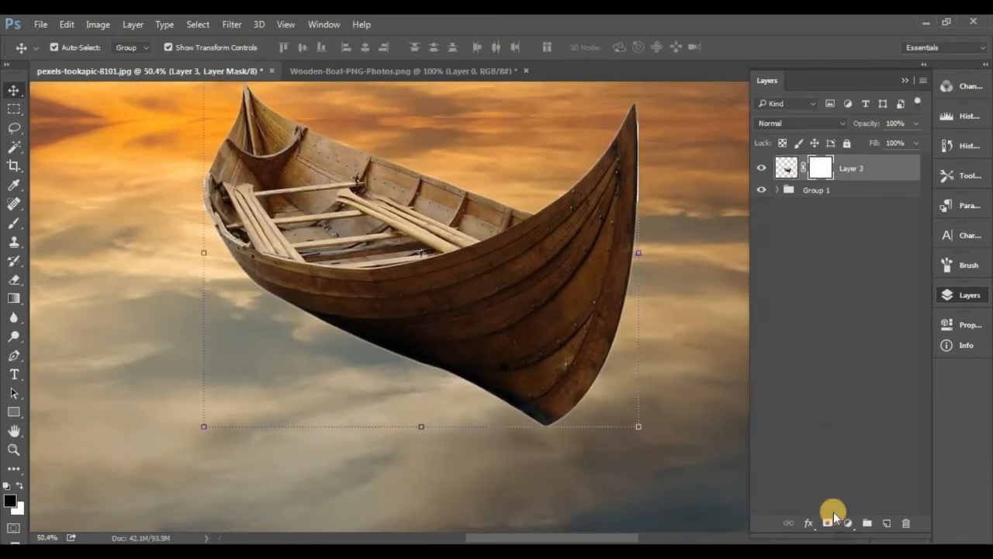
- Lightly paint black over the lower tip of the hull on the boat's mask with a soft 97 px brush at 26% opacity
click(25, 221)
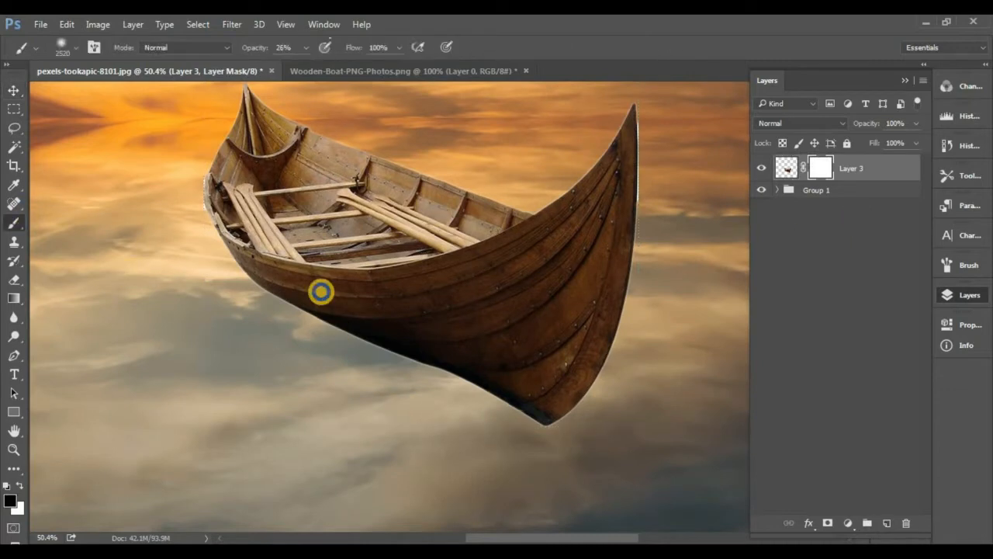
right_click(319, 290)
click(422, 76)
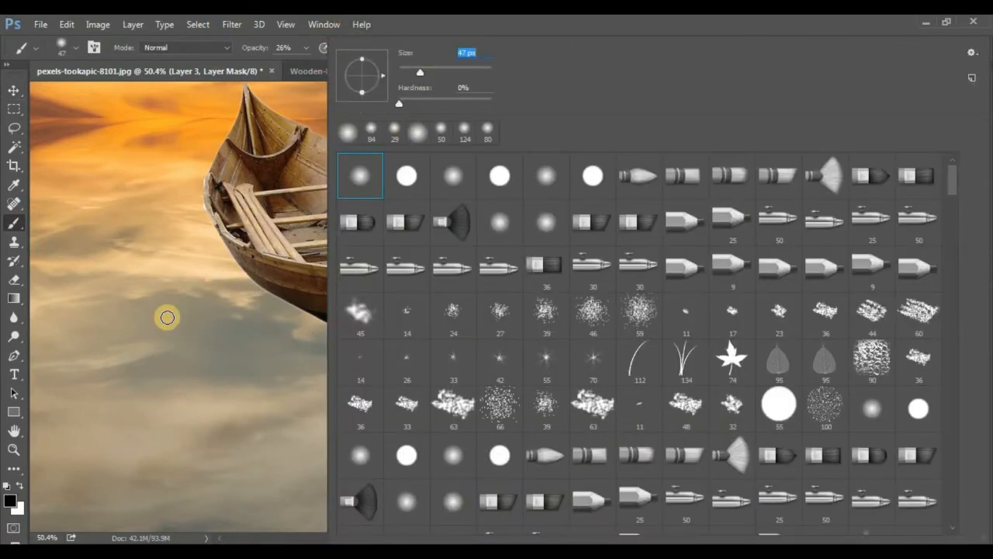
click(442, 70)
click(97, 395)
scroll(523, 427, up, 5)
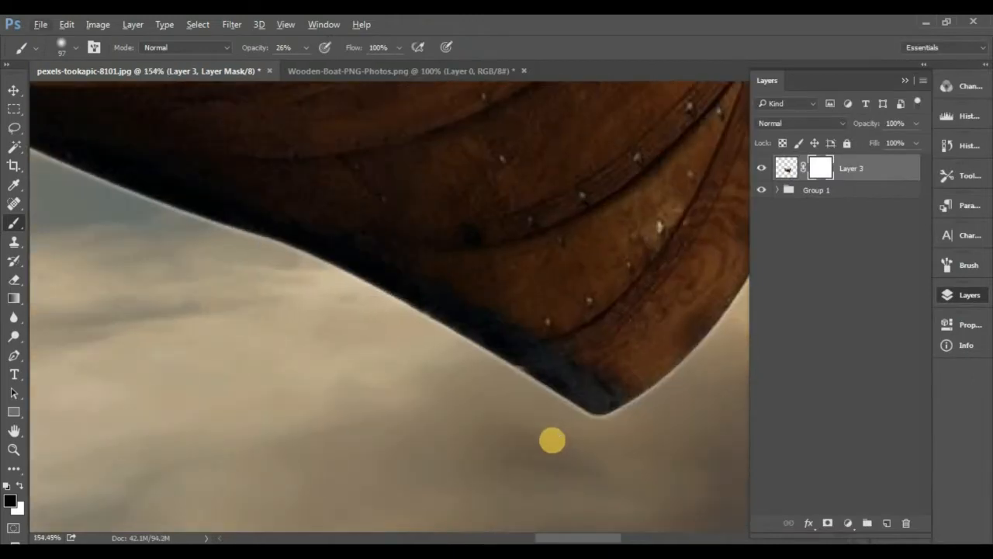
mouse_move(633, 426)
mouse_down()
mouse_move(548, 376)
mouse_move(381, 308)
mouse_up()
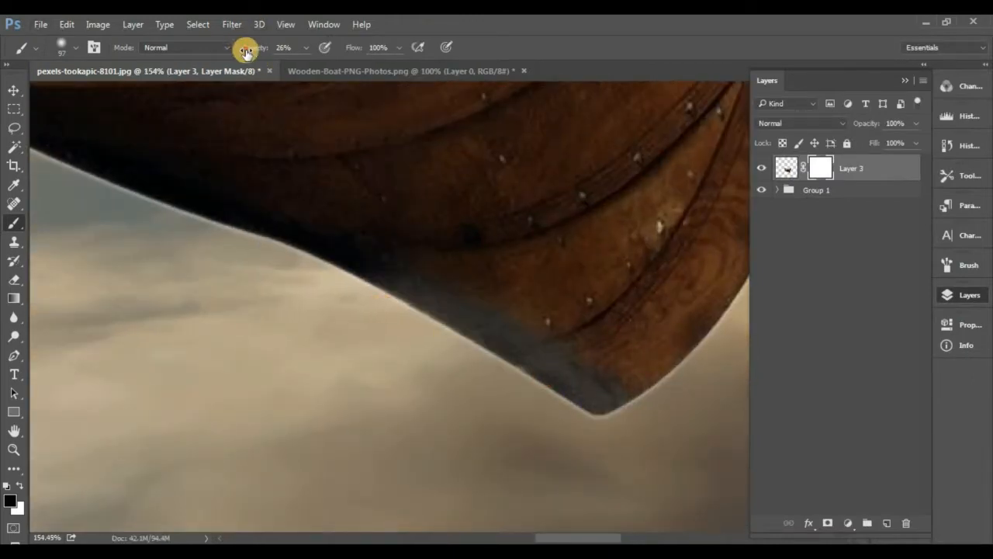
- Raise the brush opacity to 100% and mask out the hard lower edge of the hull along the whole waterline
drag(246, 51, 304, 51)
mouse_move(606, 430)
mouse_down()
mouse_move(534, 373)
mouse_move(367, 295)
mouse_move(243, 254)
mouse_up()
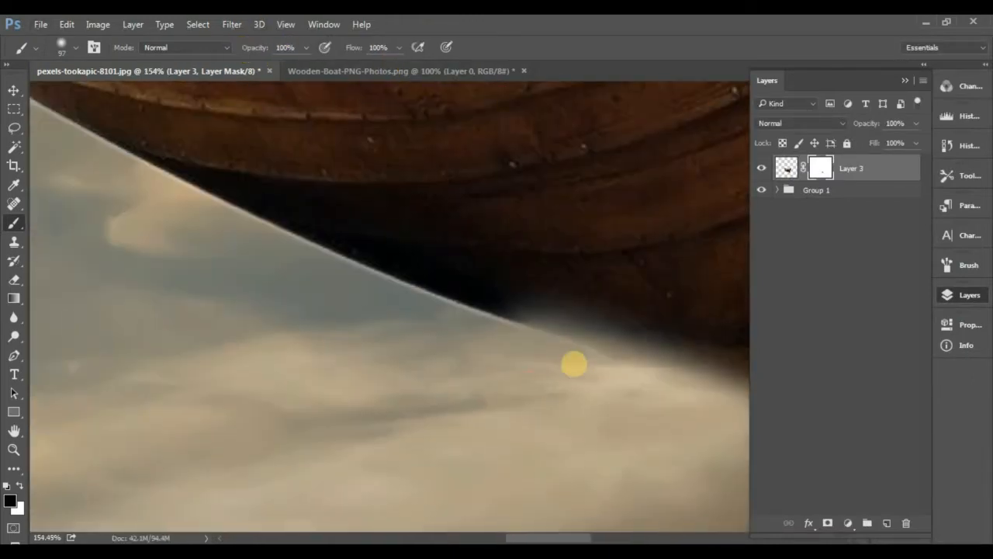
mouse_move(571, 361)
mouse_down()
mouse_move(548, 337)
mouse_move(172, 202)
mouse_up()
drag(172, 202, 581, 427)
mouse_move(581, 427)
mouse_down()
mouse_move(523, 380)
mouse_move(279, 253)
mouse_move(366, 318)
mouse_move(477, 370)
mouse_move(339, 282)
mouse_move(599, 420)
mouse_up()
mouse_move(599, 420)
mouse_down()
mouse_move(253, 268)
mouse_move(690, 414)
mouse_move(622, 400)
mouse_up()
mouse_move(621, 399)
mouse_down()
mouse_move(138, 173)
mouse_move(472, 333)
mouse_move(312, 278)
mouse_up()
scroll(226, 240, down, 10)
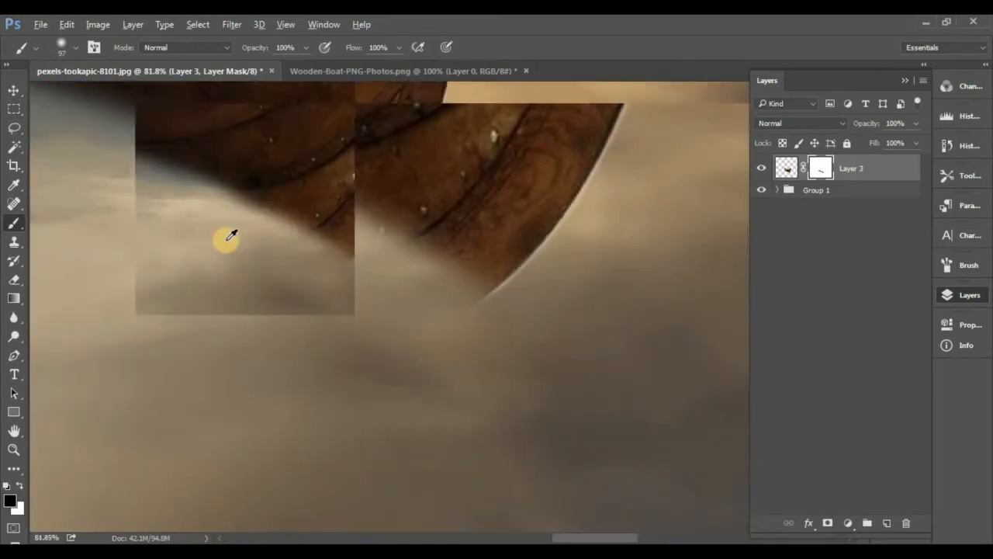
scroll(497, 431, up, 4)
scroll(497, 429, up, 6)
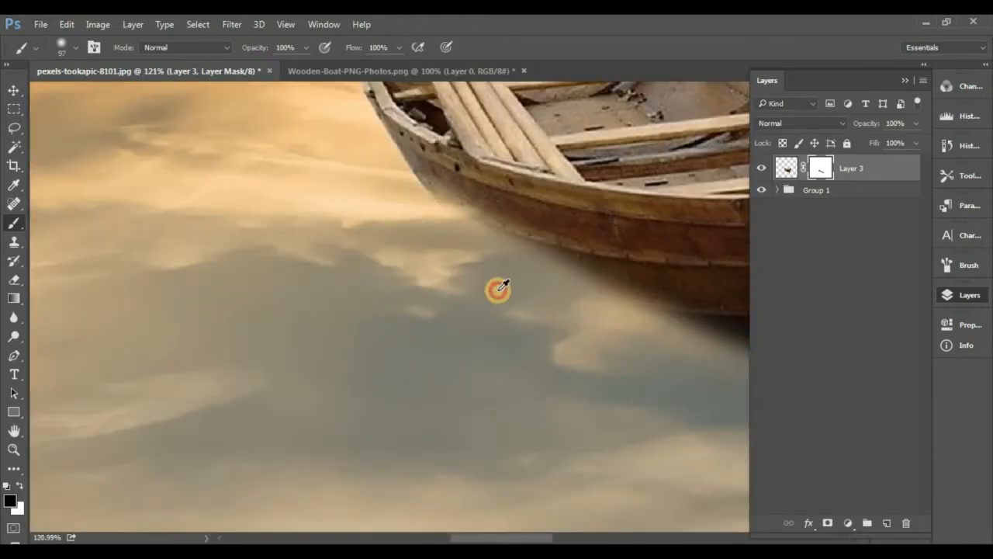
scroll(499, 288, down, 9)
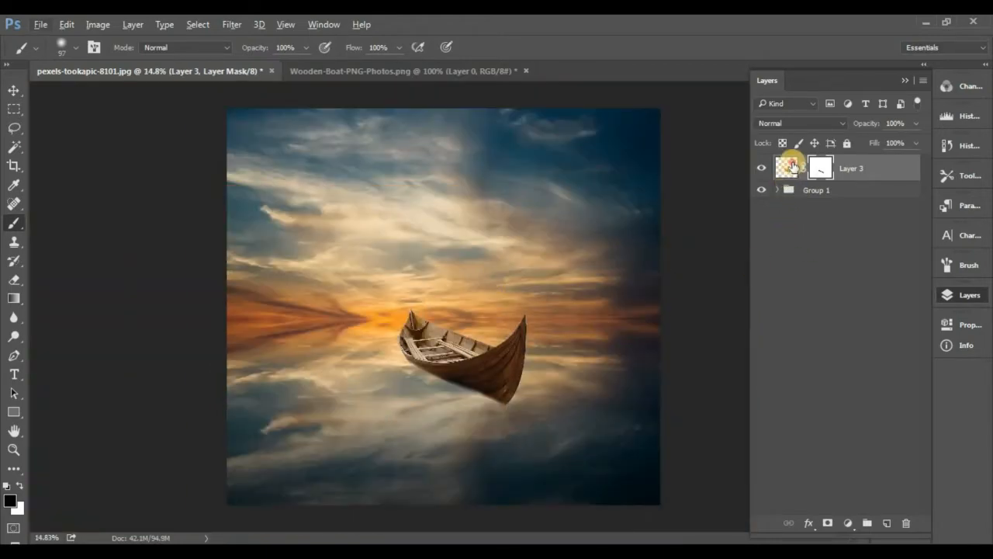
- Duplicate the boat layer and flip the copy vertically with Free Transform
click(787, 167)
key(ctrl+j)
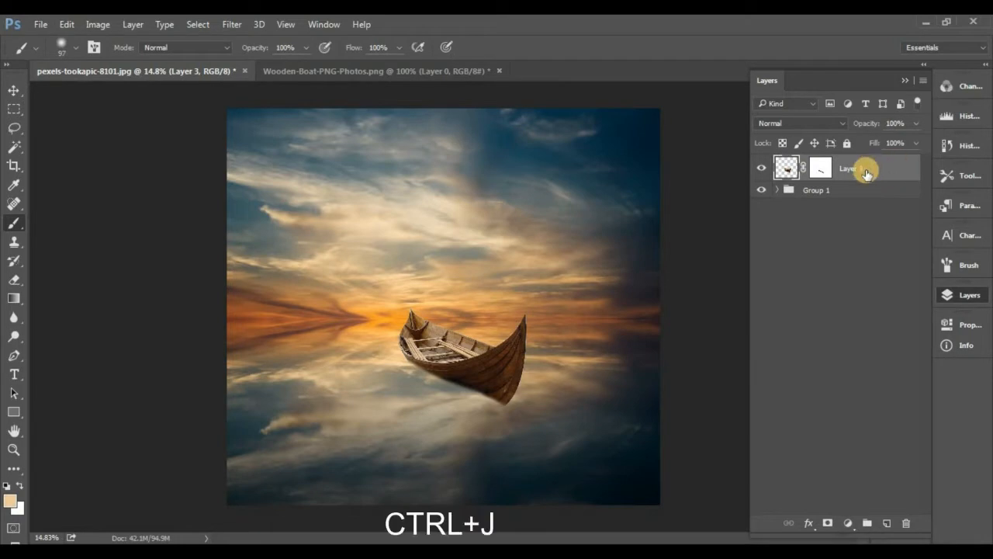
click(72, 25)
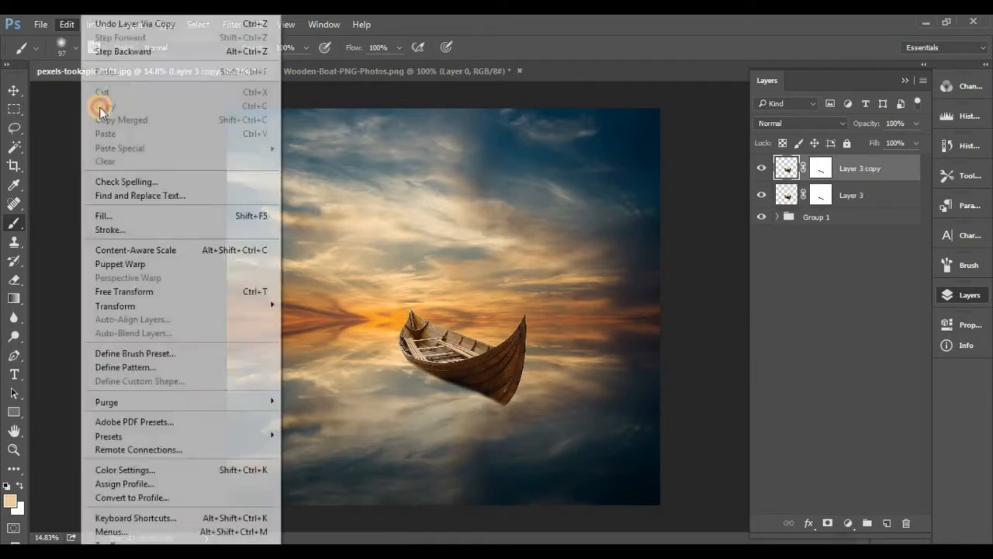
click(184, 291)
right_click(523, 340)
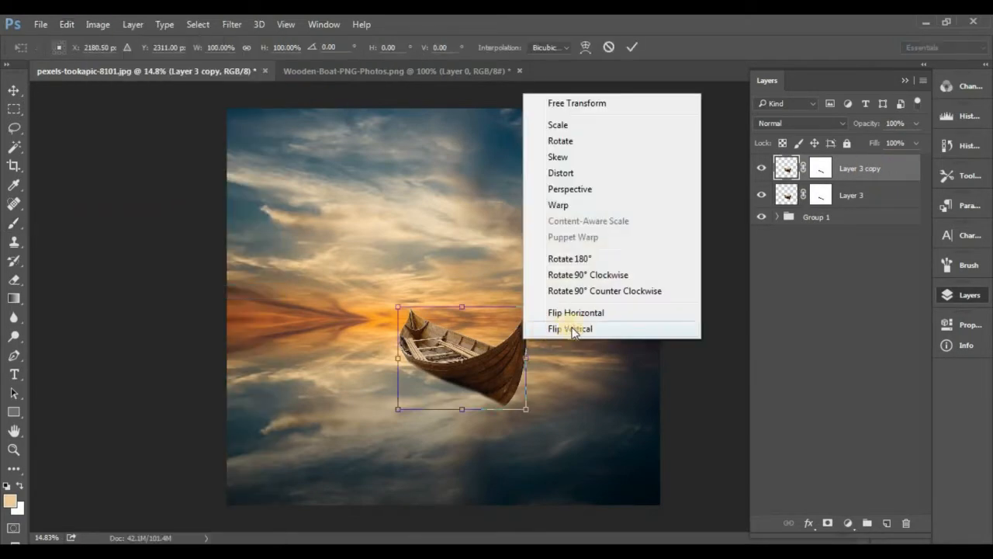
click(556, 329)
- Rotate the flipped boat copy to about -131.7° and move it beneath the original hull as a reflection
drag(521, 350, 500, 405)
drag(519, 447, 444, 499)
scroll(464, 435, up, 4)
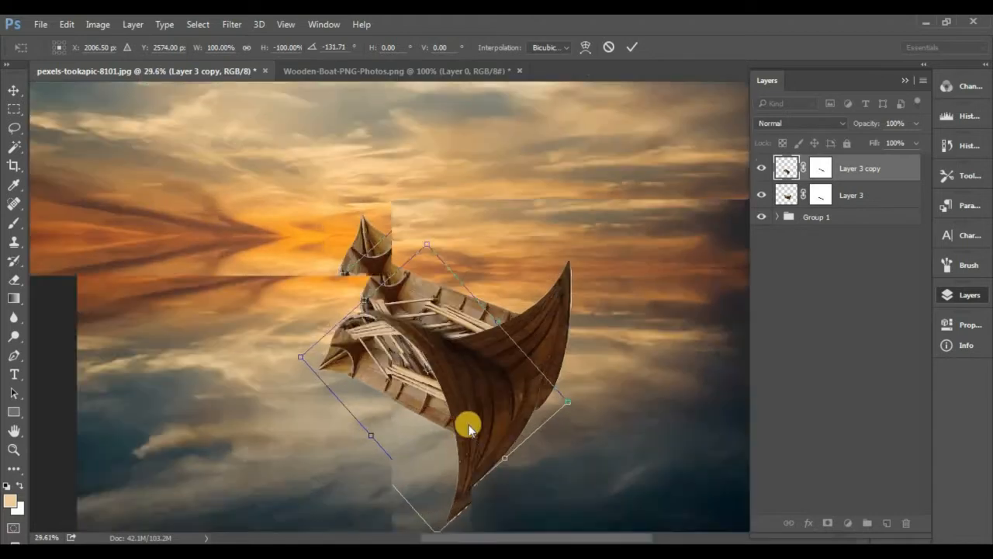
double_click(466, 452)
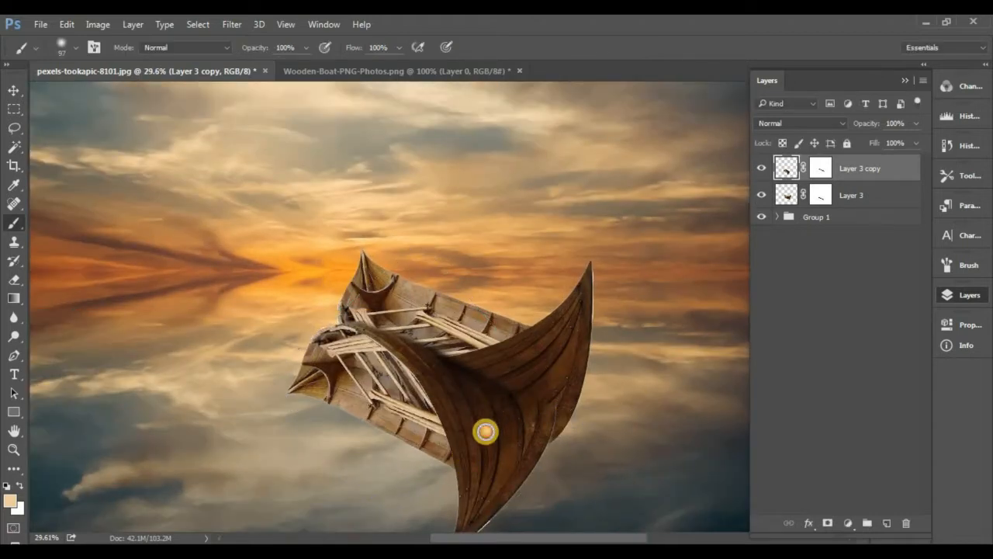
click(15, 91)
drag(412, 381, 417, 413)
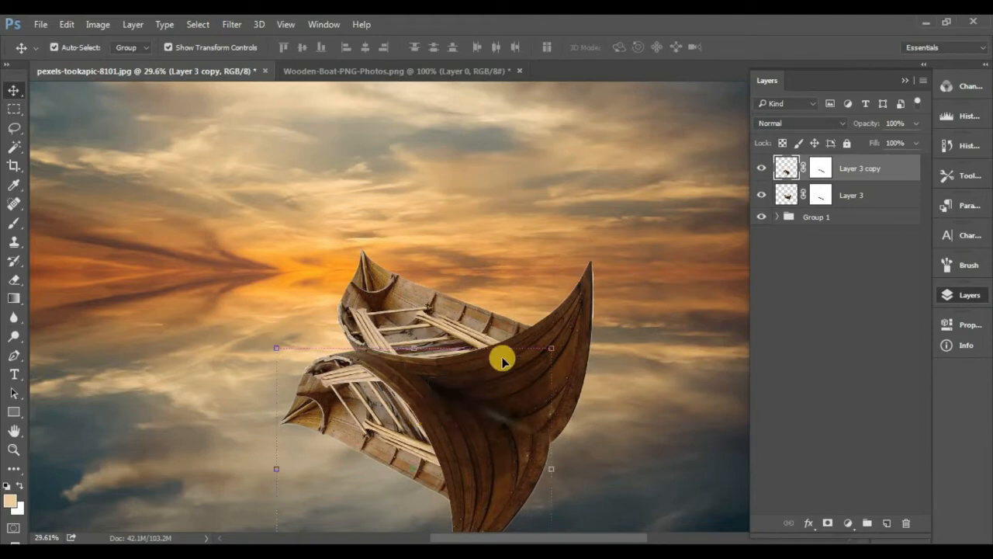
- Warp the reflection copy slightly, pulling its upper corner near the bow outward toward the original hull
click(70, 24)
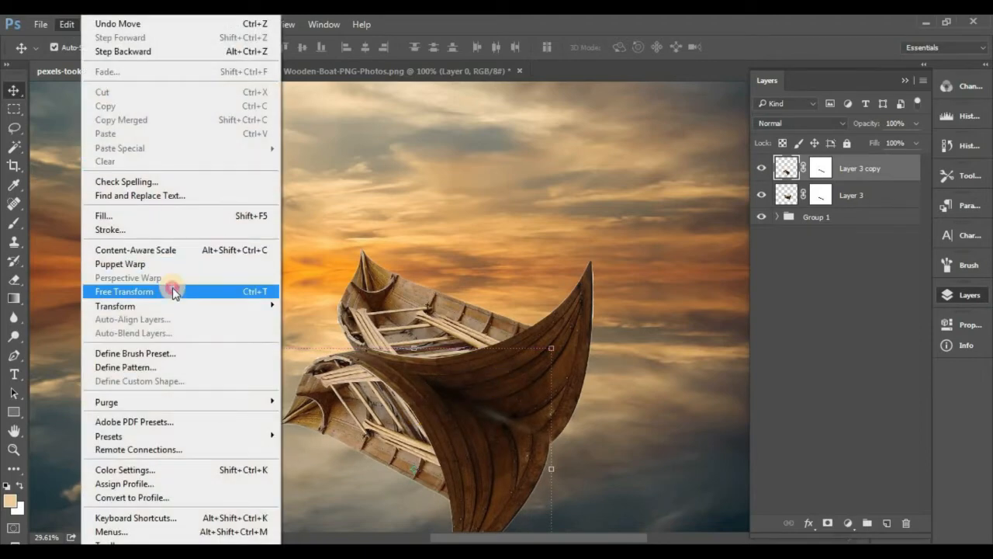
click(172, 291)
right_click(492, 407)
click(520, 275)
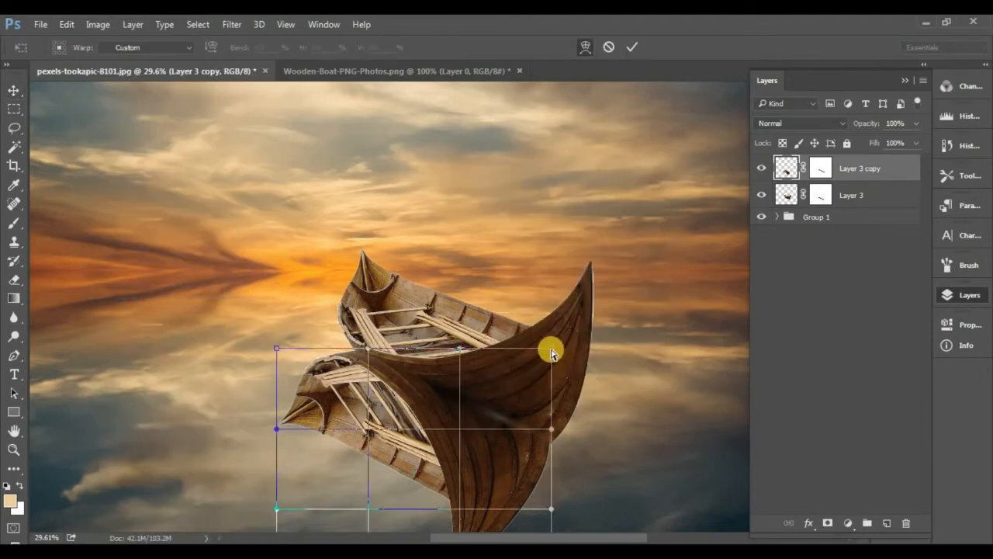
drag(551, 348, 565, 339)
drag(455, 416, 455, 417)
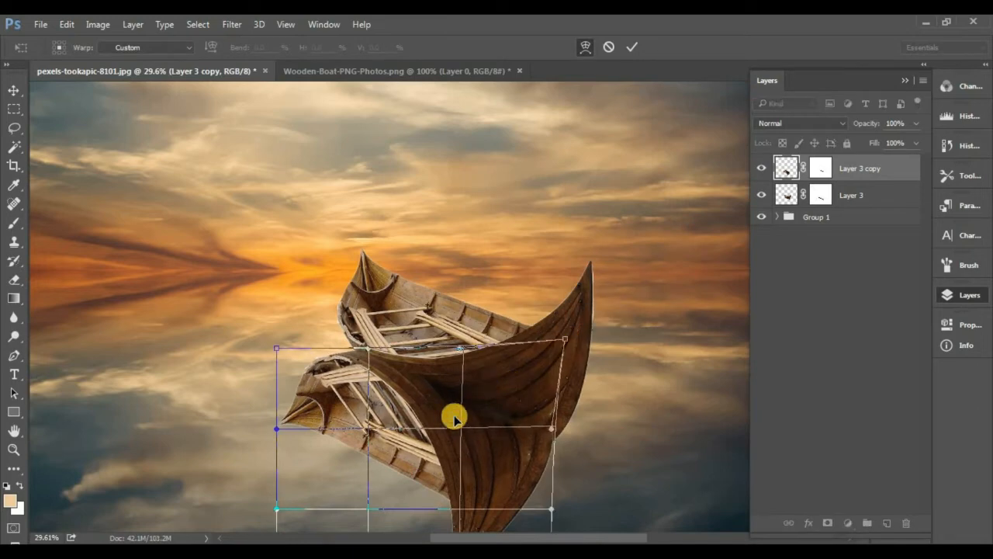
key(Return)
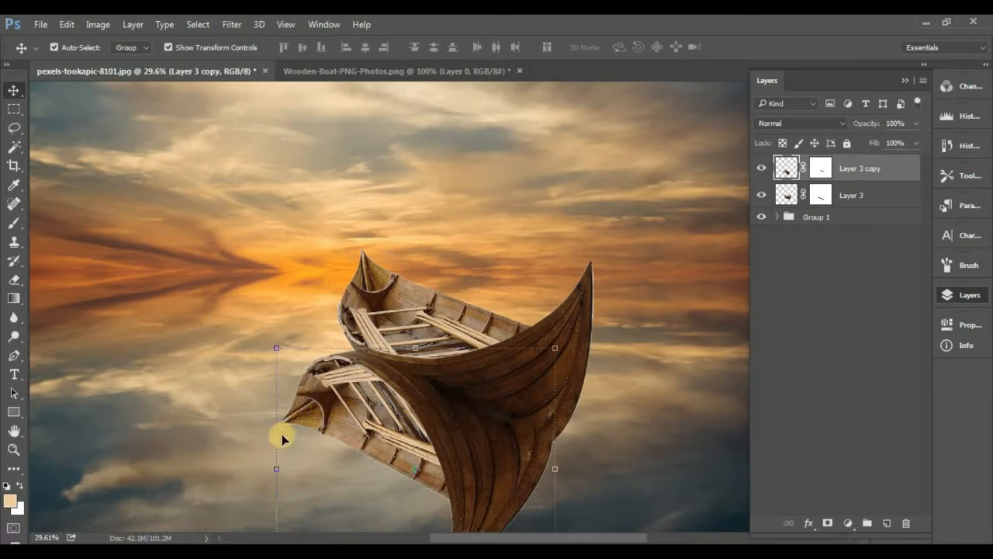
- Apply the layer mask of the reflection copy and set the layer's opacity to 66%
click(822, 171)
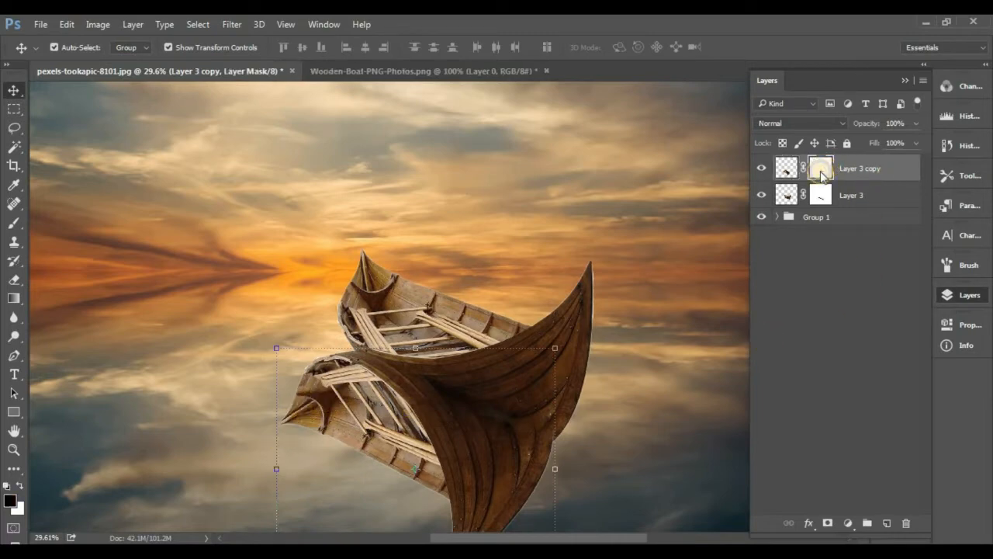
right_click(821, 174)
click(887, 221)
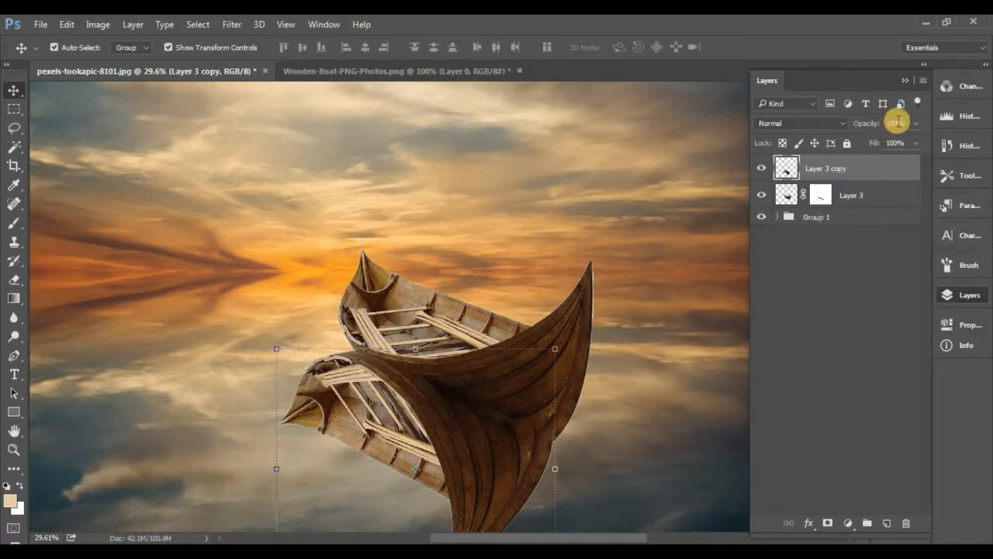
text(0)
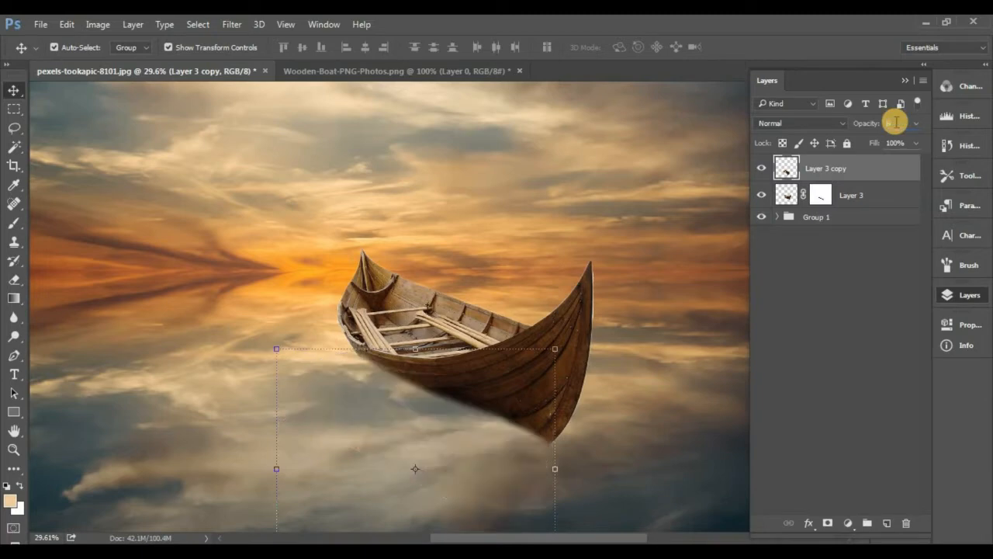
text(0)
click(845, 406)
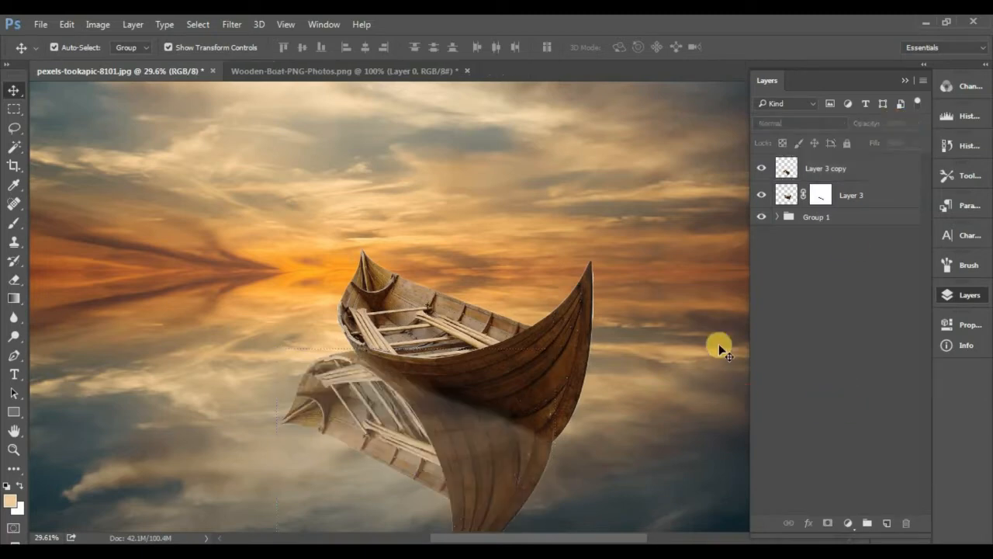
scroll(392, 420, down, 3)
- Trace the reflected hull's inner rim with a Pen path, from the bow tip up toward the stern
click(787, 168)
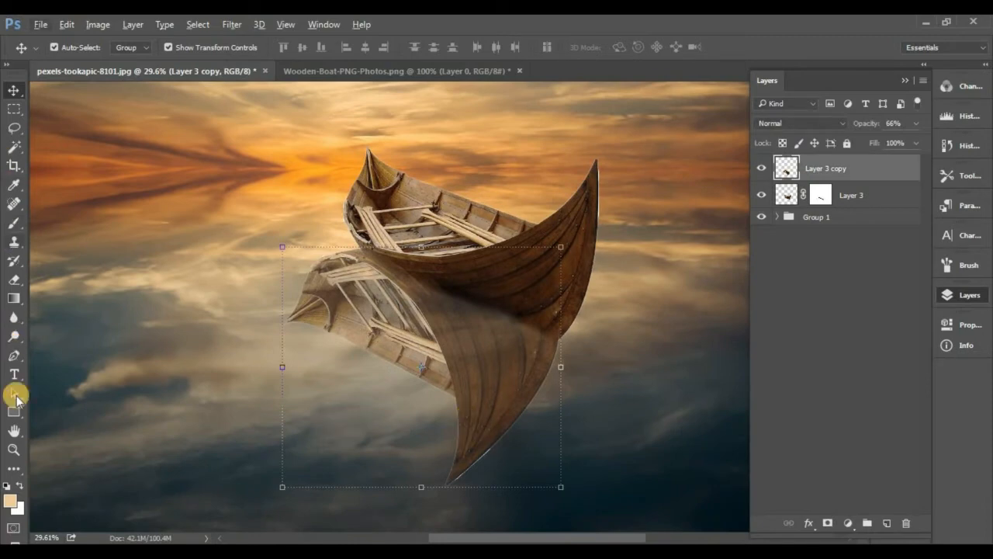
click(13, 359)
alt+click(540, 262)
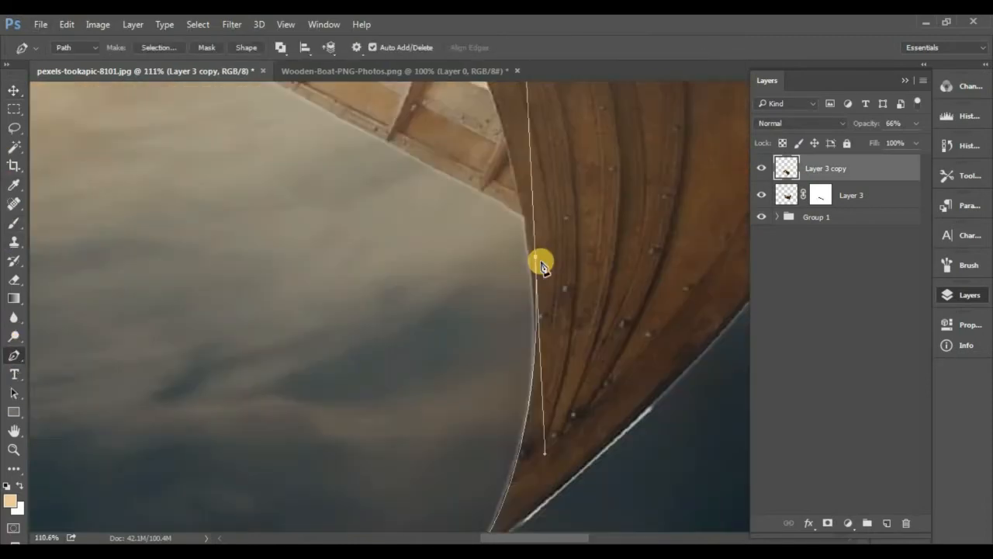
scroll(540, 262, up, 2)
scroll(535, 314, up, 4)
drag(507, 297, 479, 241)
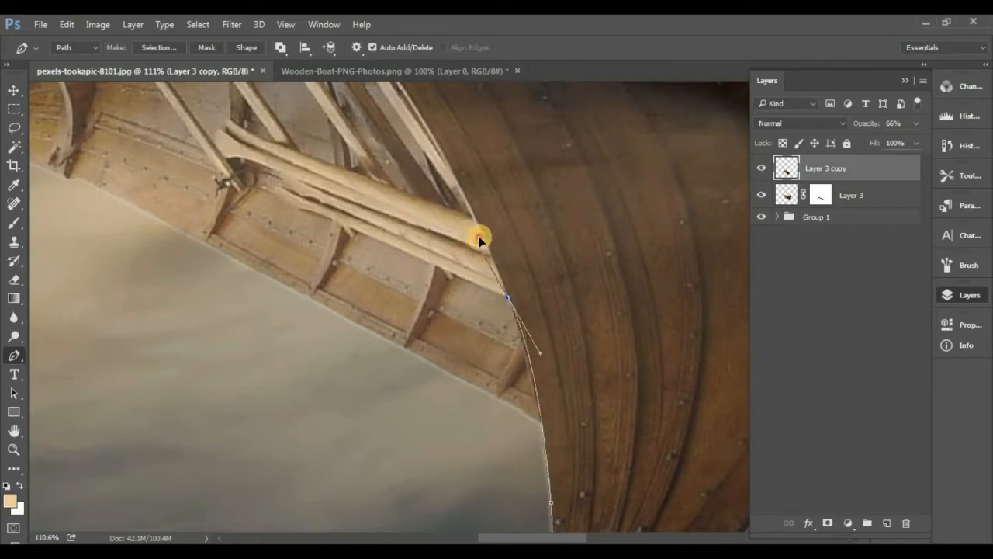
scroll(512, 302, up, 4)
drag(419, 219, 388, 194)
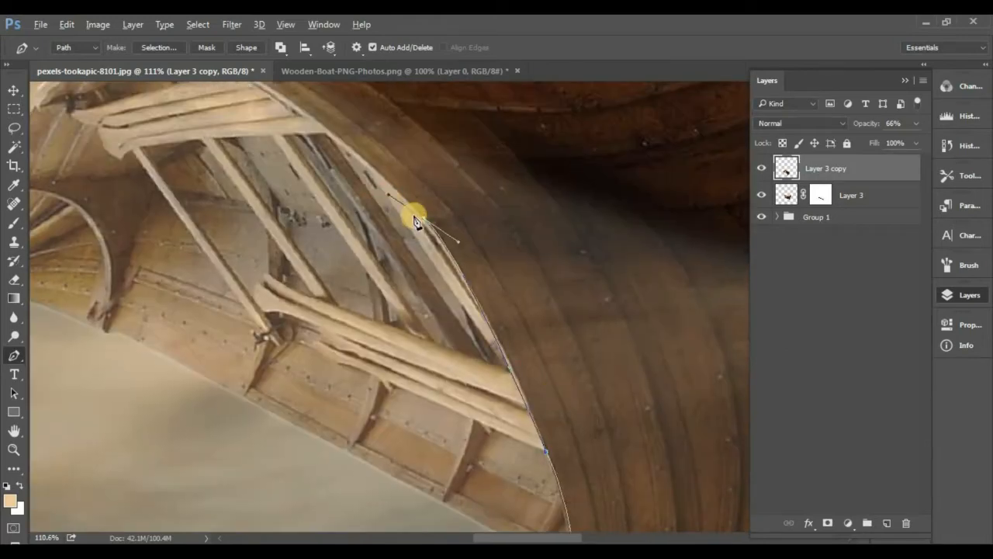
scroll(417, 237, up, 4)
drag(294, 114, 225, 128)
- Continue the path loosely around the outside of the reflected boat's interior, back toward the bow tip
drag(154, 162, 113, 272)
alt+click(154, 163)
key(ctrl+z)
scroll(150, 162, up, 12)
drag(146, 192, 139, 223)
alt+click(146, 192)
scroll(183, 199, down, 14)
drag(84, 290, 82, 334)
click(113, 374)
drag(178, 443, 204, 454)
click(255, 470)
drag(279, 457, 311, 226)
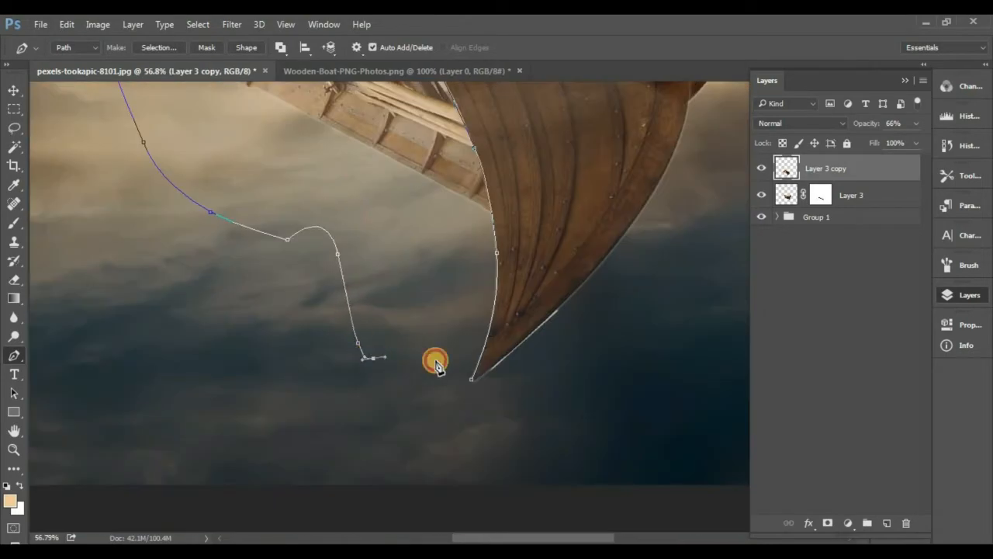
- Close the path, turn it into a selection with 0 px feather, and delete the reflected boat's interior
click(471, 380)
right_click(393, 297)
click(455, 233)
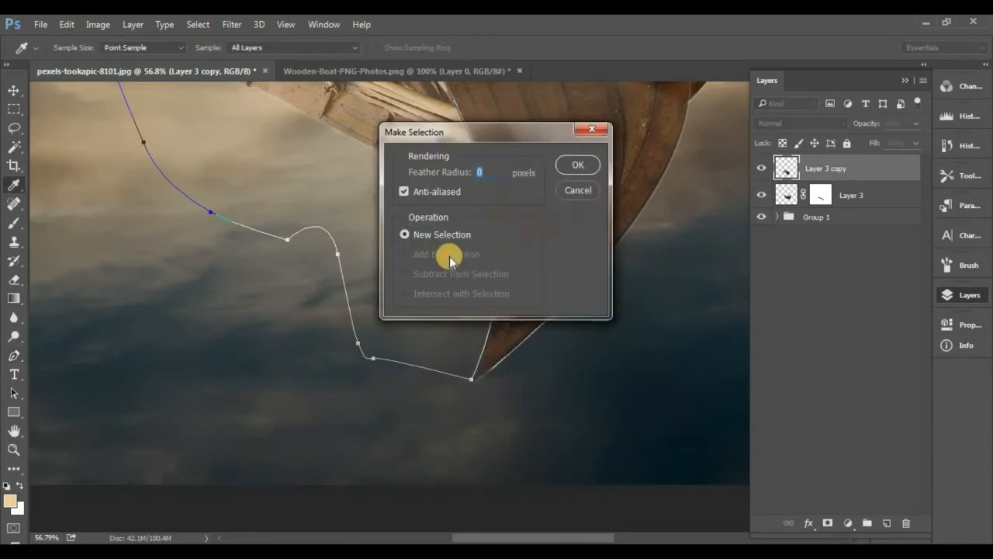
key(Return)
key(BackSpace)
scroll(378, 210, down, 1)
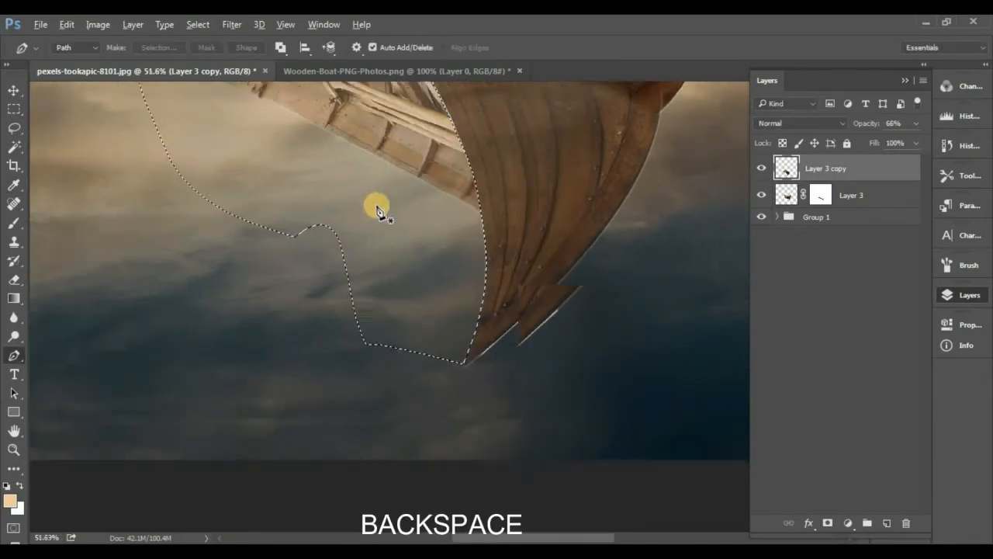
scroll(378, 210, down, 3)
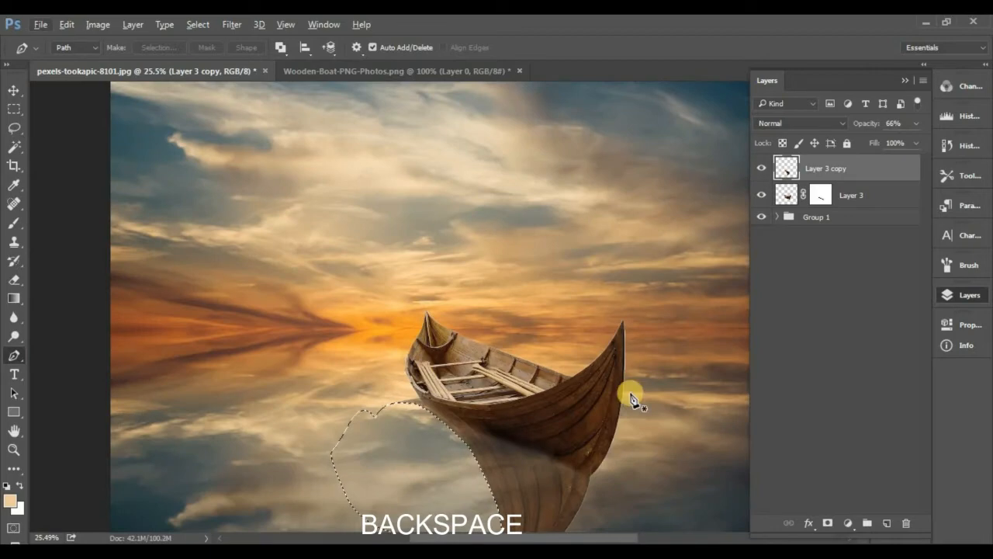
scroll(613, 365, down, 2)
- Trace a loose Pen path around the stray remnants and pointed tip of the reflection beside the boat's near end
scroll(412, 356, up, 5)
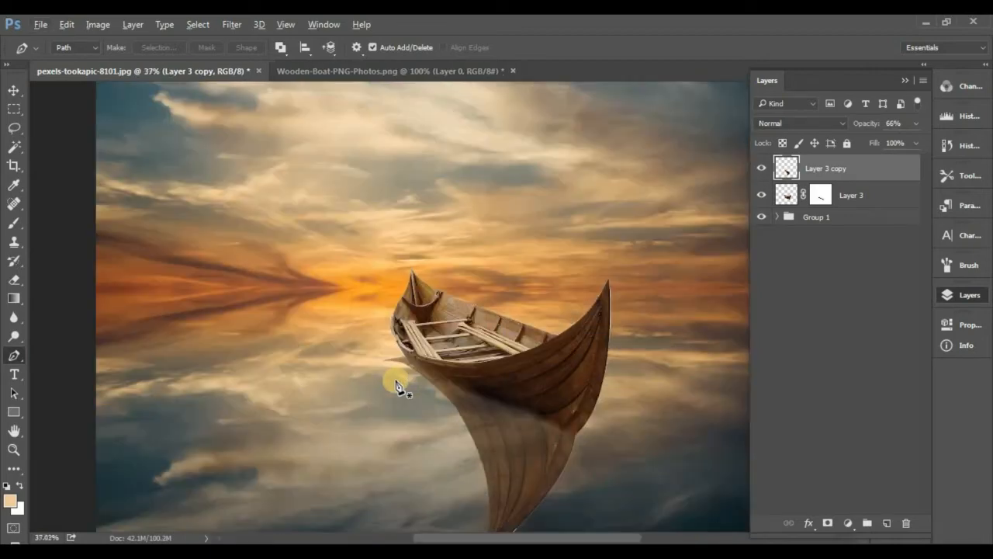
scroll(388, 335, up, 5)
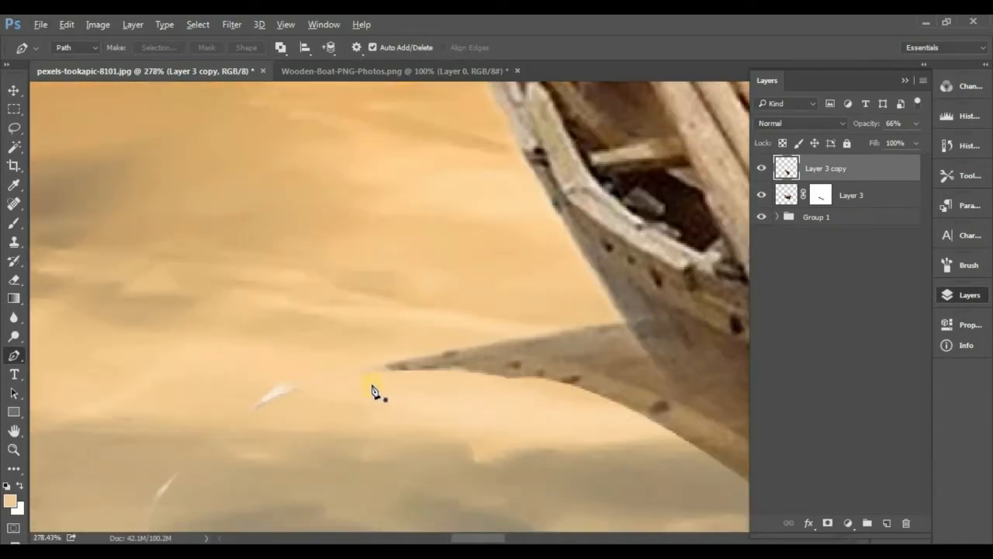
drag(173, 410, 163, 456)
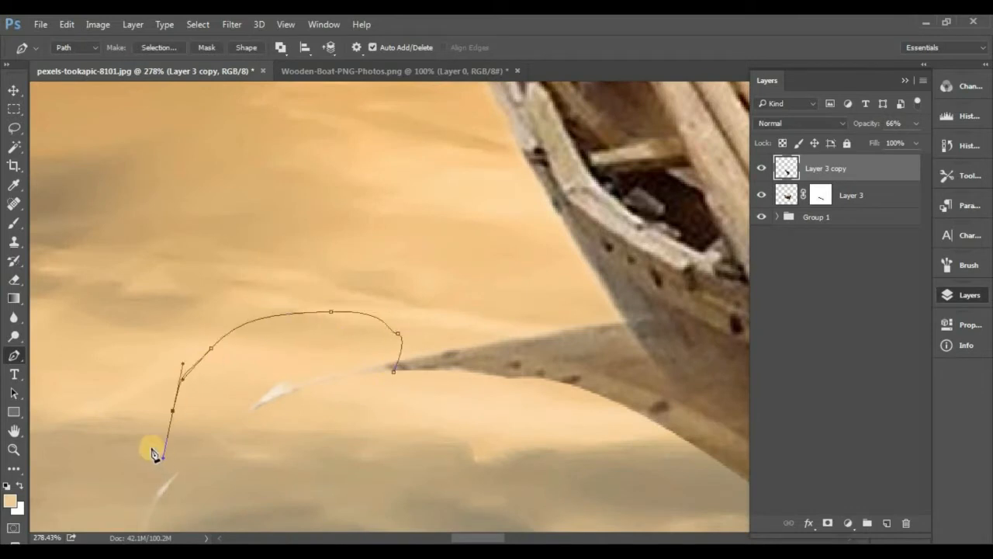
drag(105, 448, 115, 343)
drag(74, 406, 96, 471)
drag(203, 487, 283, 487)
drag(410, 450, 487, 427)
drag(513, 416, 551, 399)
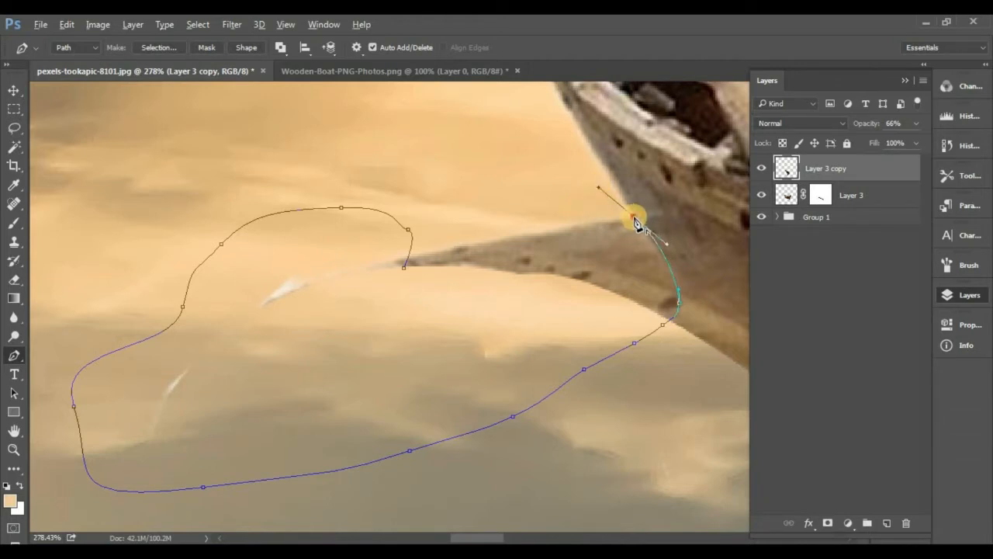
scroll(635, 223, down, 4)
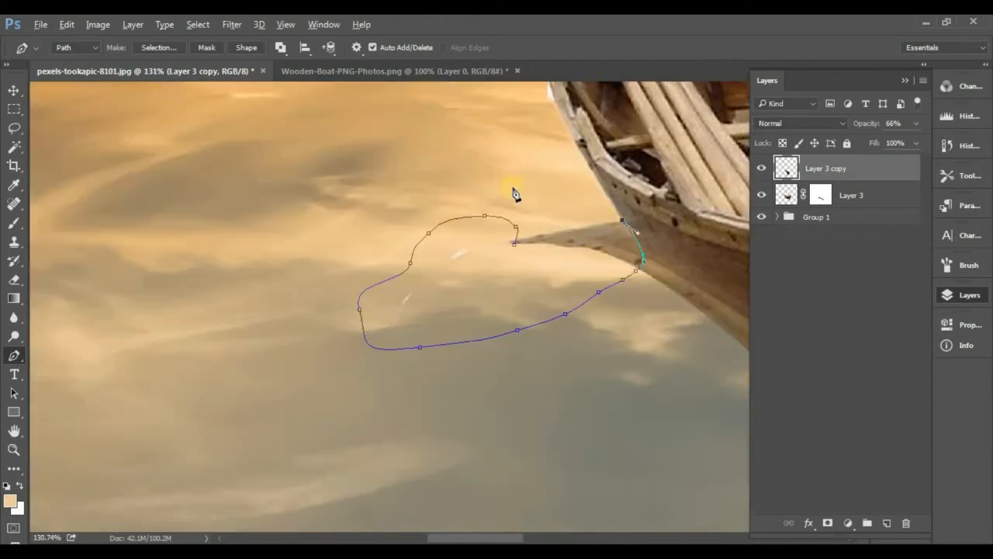
- Close the path, turn it into a selection, and delete the enclosed leftover parts of the reflection
right_click(522, 245)
click(582, 234)
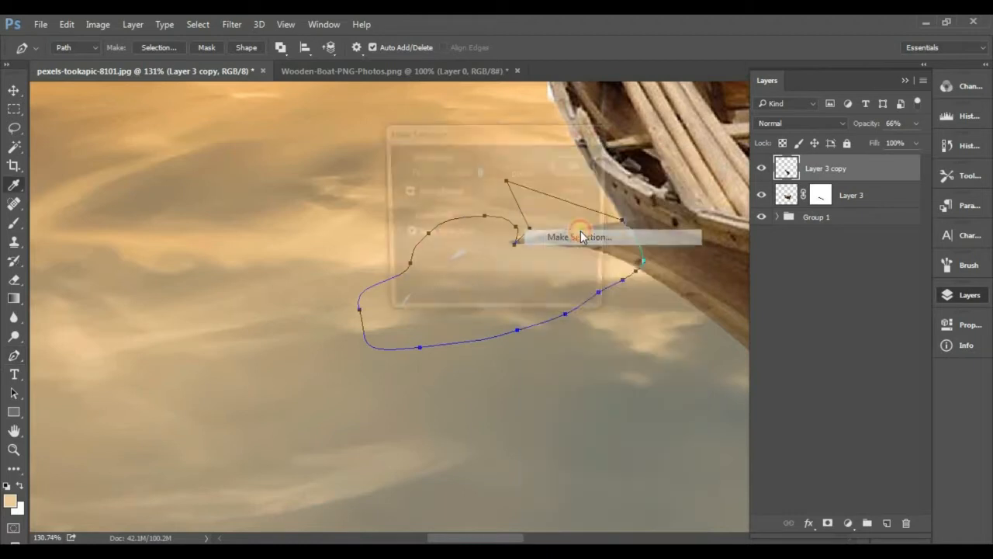
key(Return)
- Erase the remaining dark speck on the water beside the boat with a soft 32 px Eraser
scroll(522, 250, up, 5)
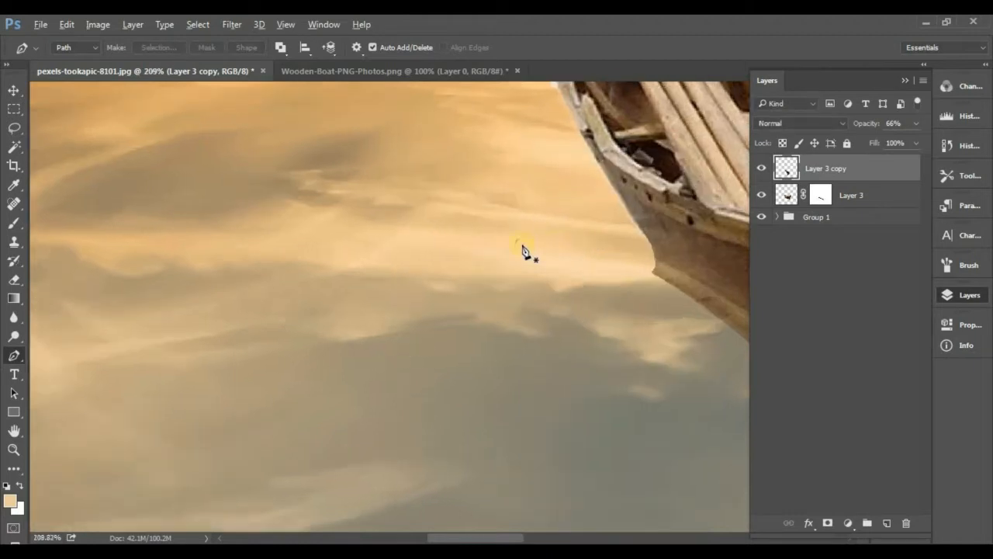
scroll(522, 250, up, 1)
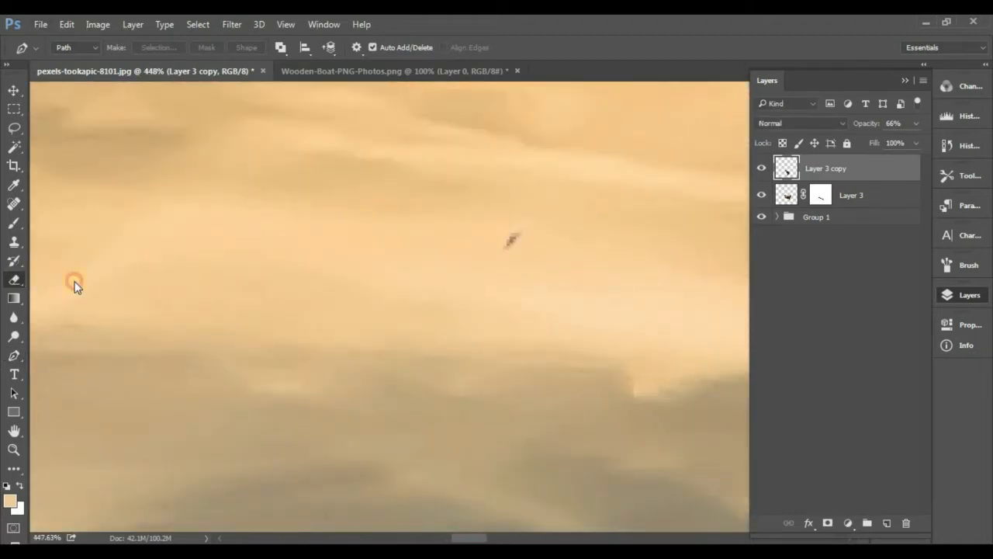
right_click(472, 199)
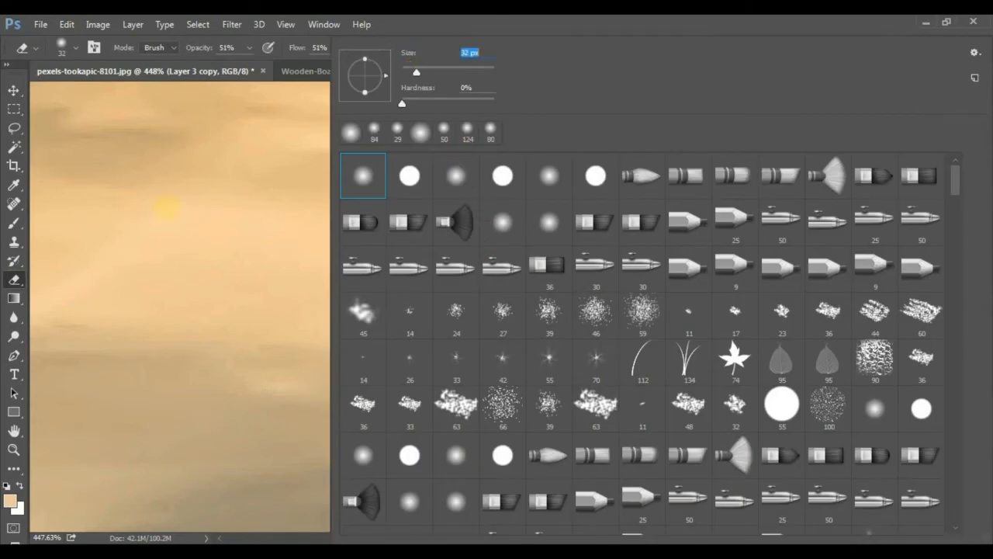
key(Return)
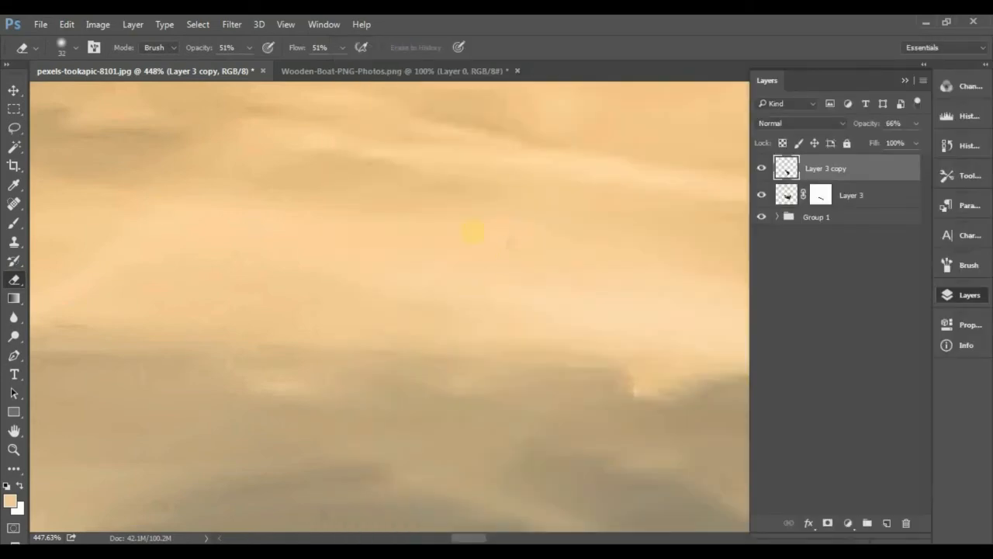
- Apply a Motion Blur to the reflection layer with an angle of 90° and a distance of 32 pixels
scroll(472, 231, down, 10)
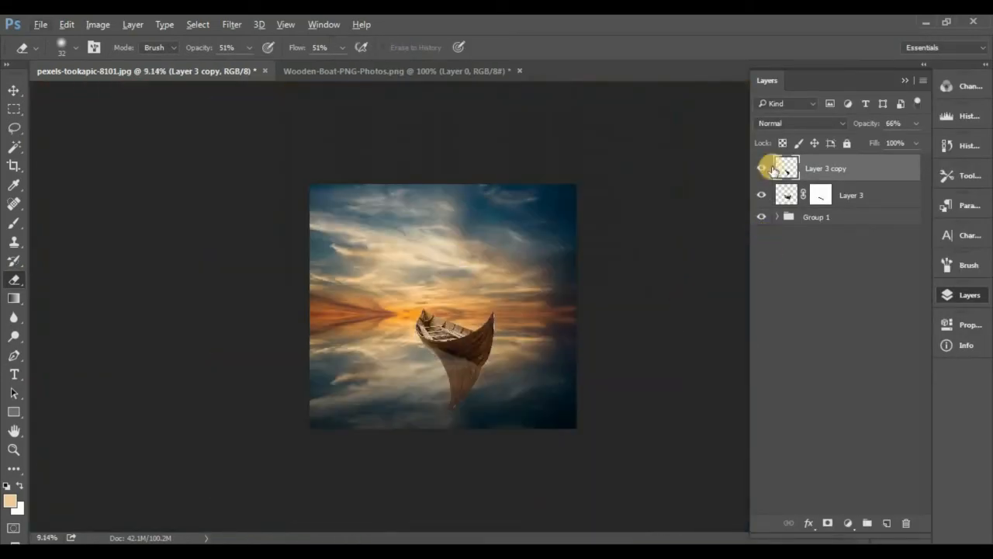
click(232, 25)
mouse_move(314, 186)
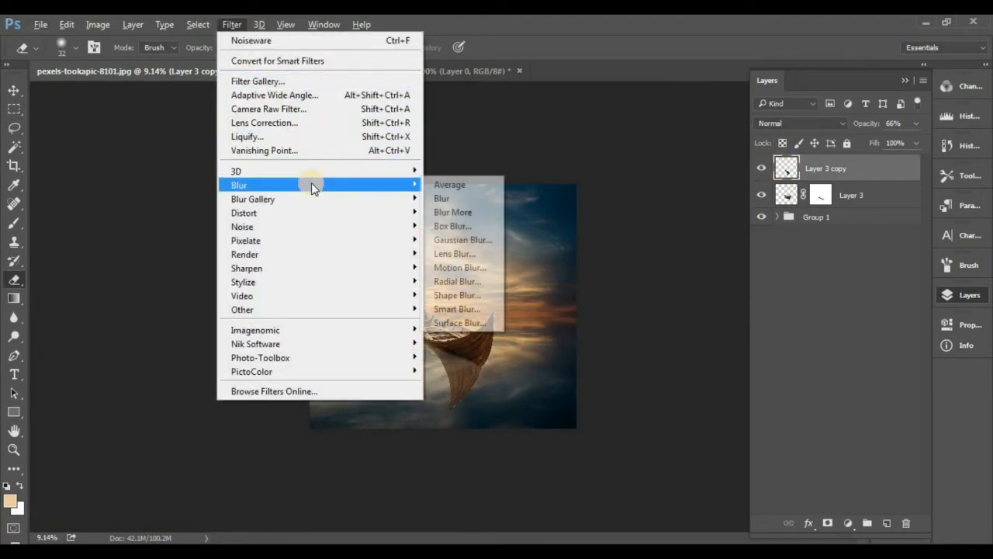
click(459, 267)
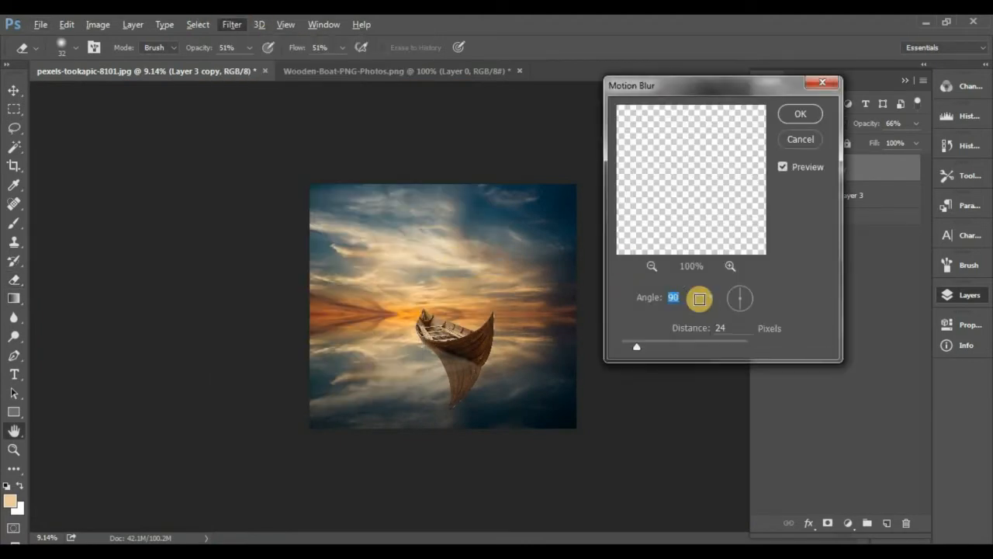
click(688, 301)
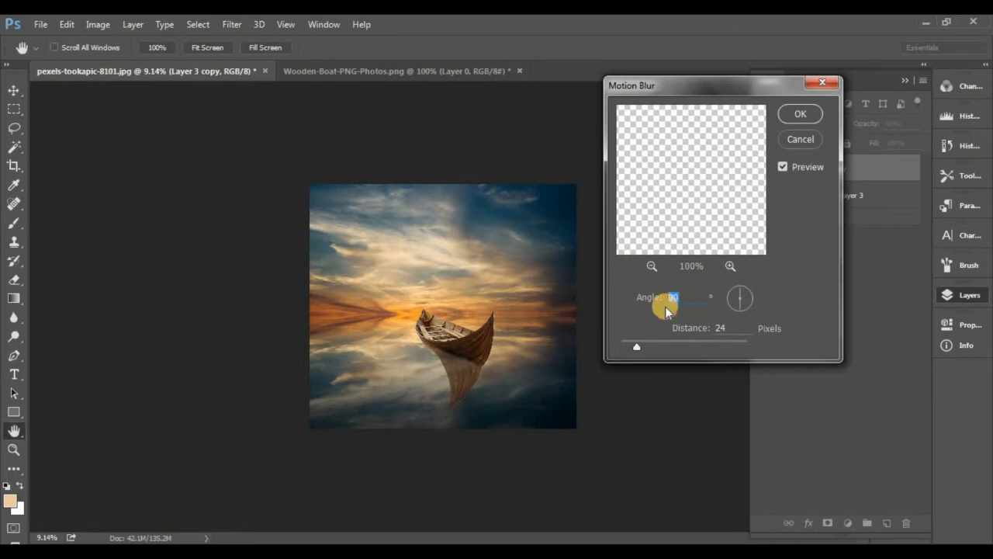
text(0)
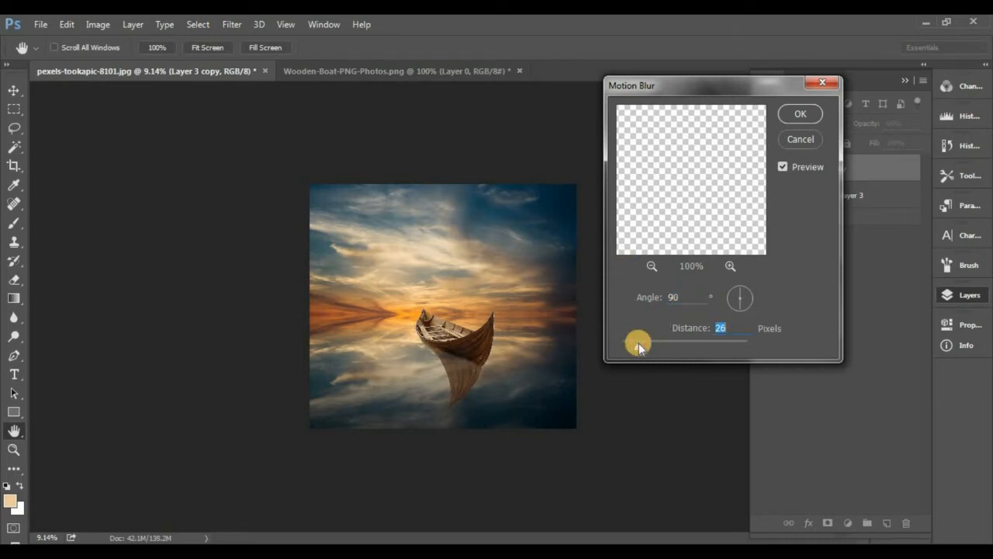
drag(639, 345, 643, 344)
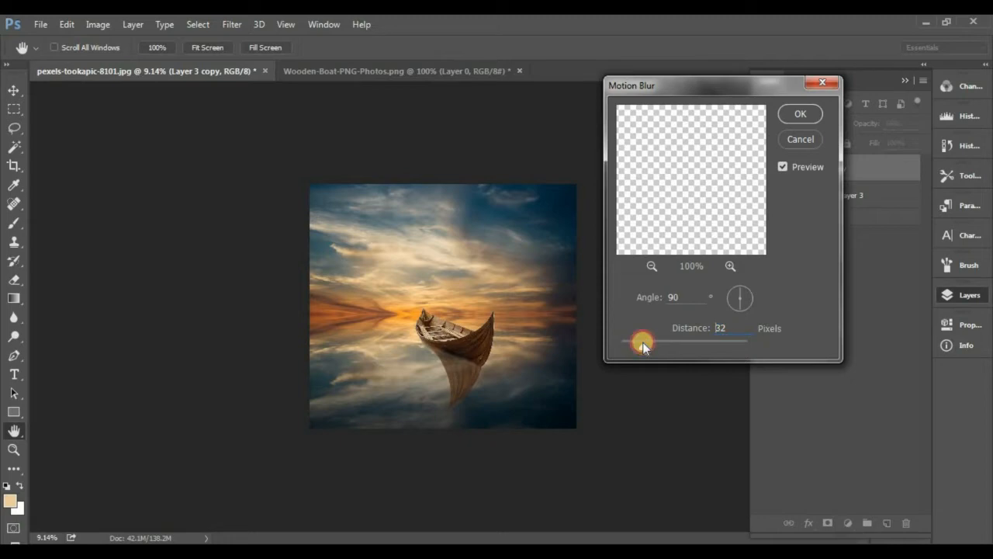
click(801, 115)
- Erase the reflection's light edge and overlapping streaks where it meets the lower hull, using the soft Eraser
key(e)
scroll(465, 328, up, 10)
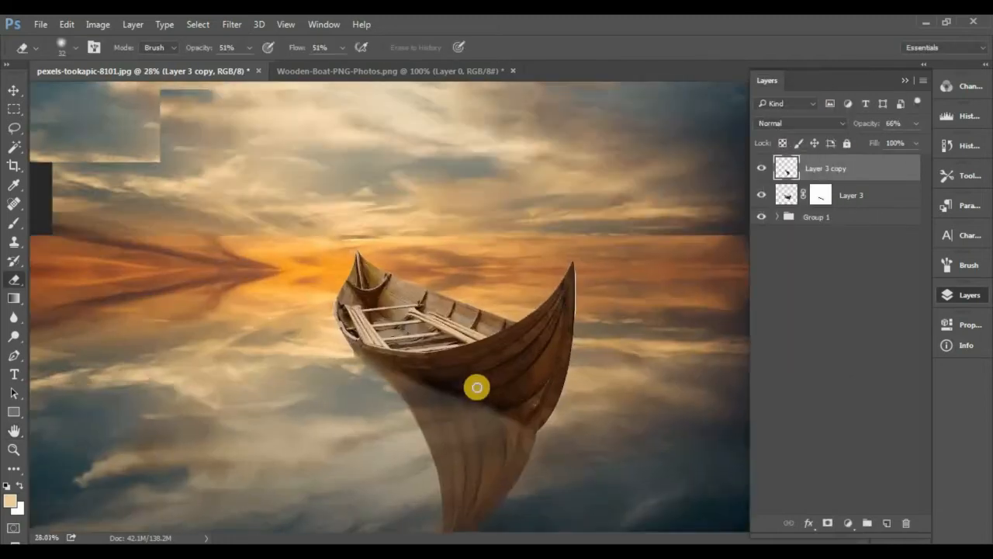
scroll(497, 325, down, 5)
scroll(614, 326, up, 6)
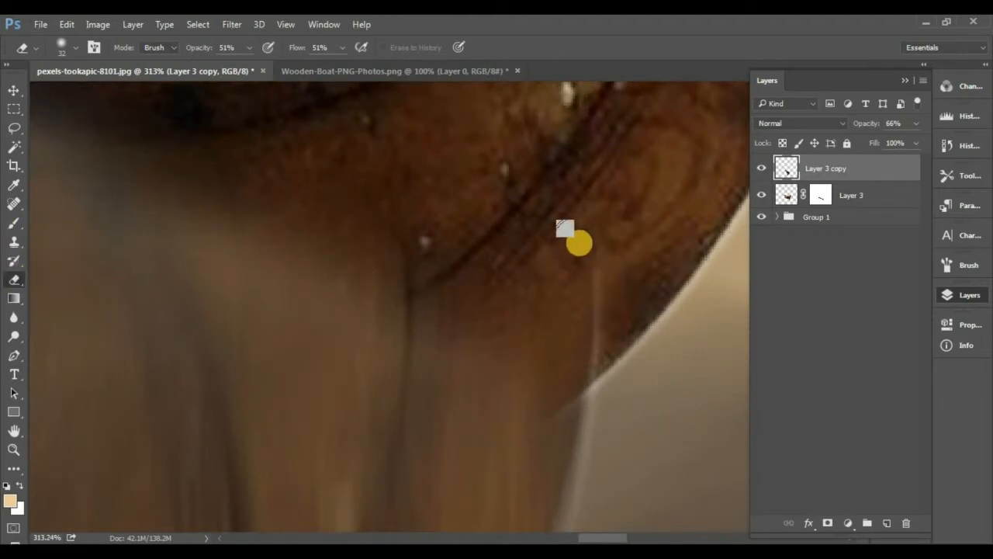
drag(590, 260, 604, 384)
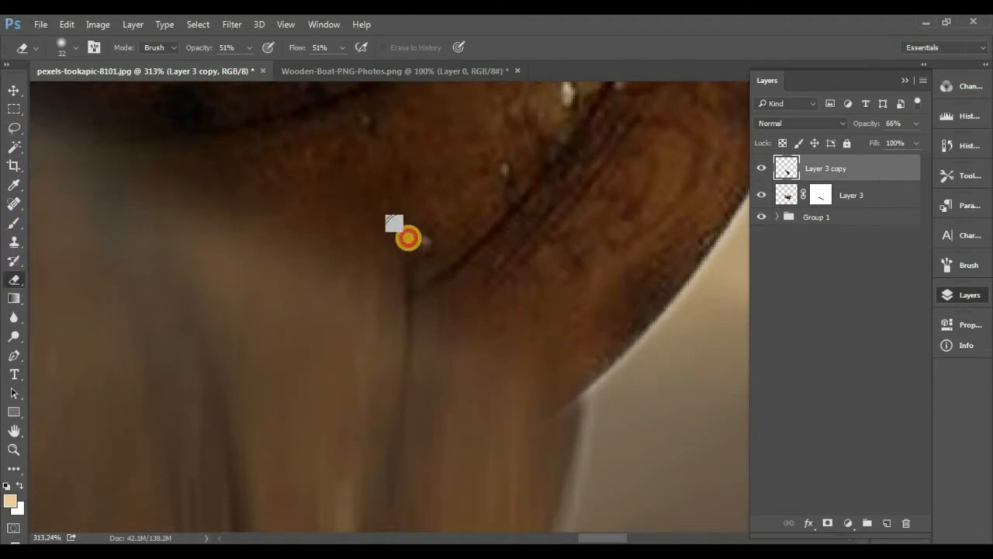
drag(502, 261, 464, 157)
scroll(583, 220, down, 3)
drag(535, 299, 532, 388)
scroll(716, 324, down, 3)
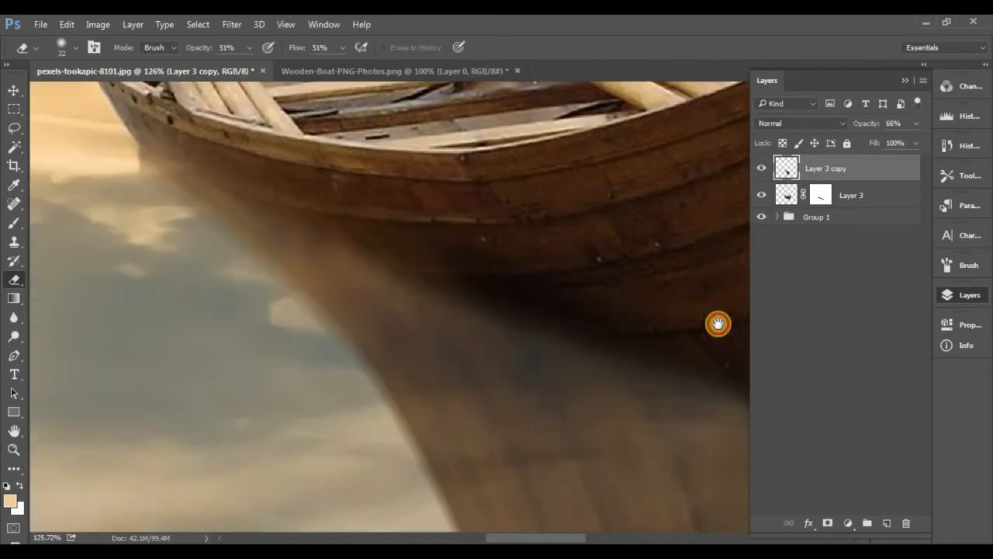
- Darken the outer hull on Layer 3 up to the tall prow with a 155 px Burn tool, midtones at 28% exposure
scroll(481, 271, down, 4)
drag(603, 299, 510, 290)
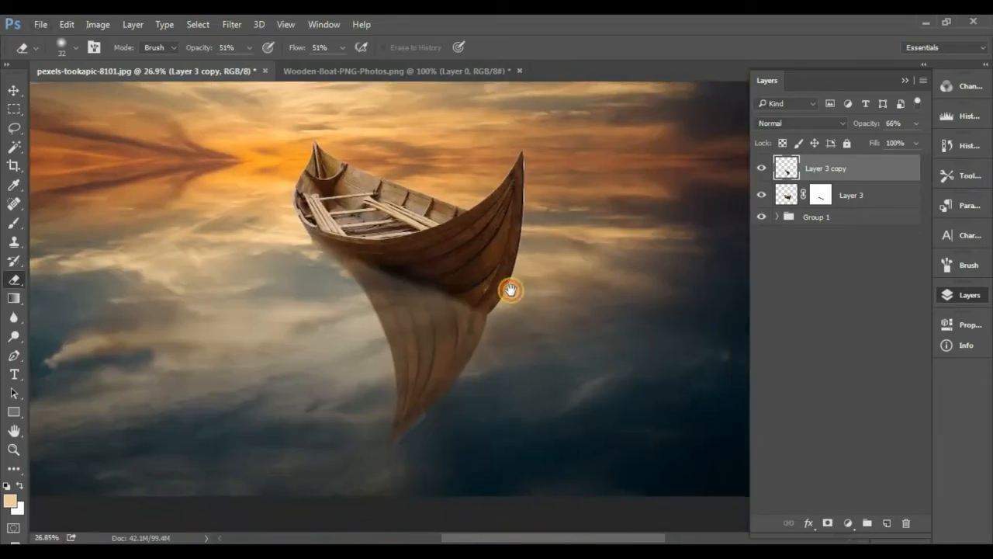
click(796, 200)
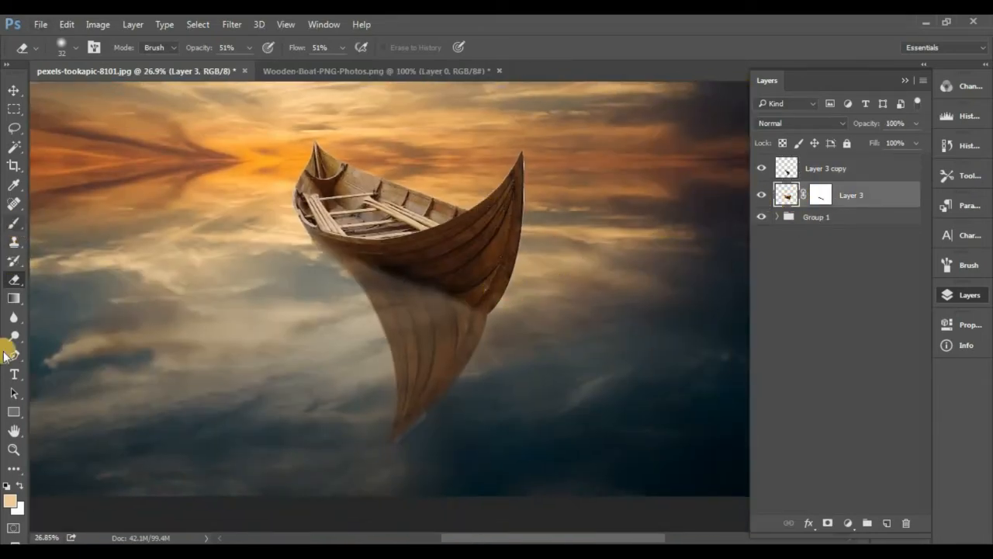
click(13, 337)
click(59, 361)
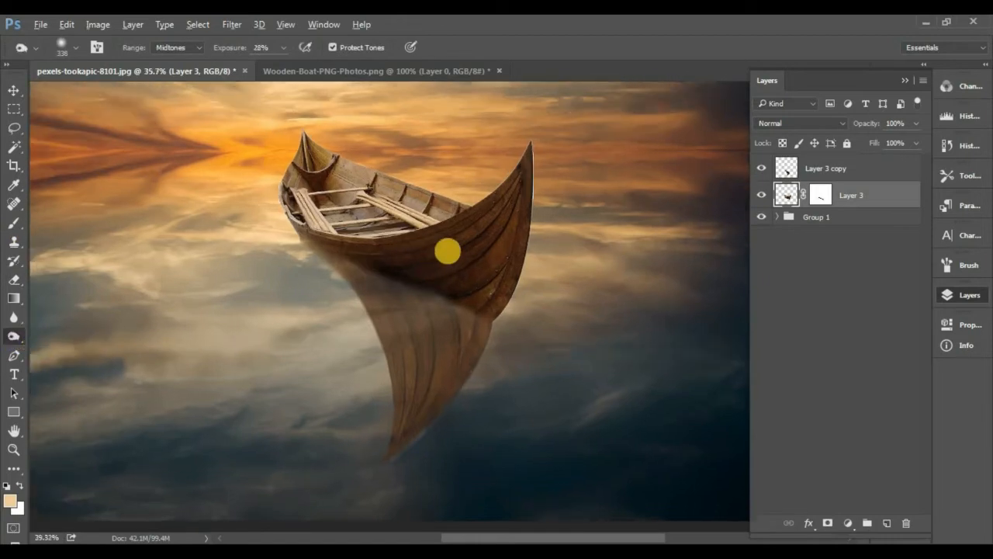
scroll(450, 253, up, 3)
right_click(488, 261)
click(461, 71)
mouse_move(322, 215)
mouse_down()
mouse_move(323, 248)
mouse_move(541, 301)
mouse_up()
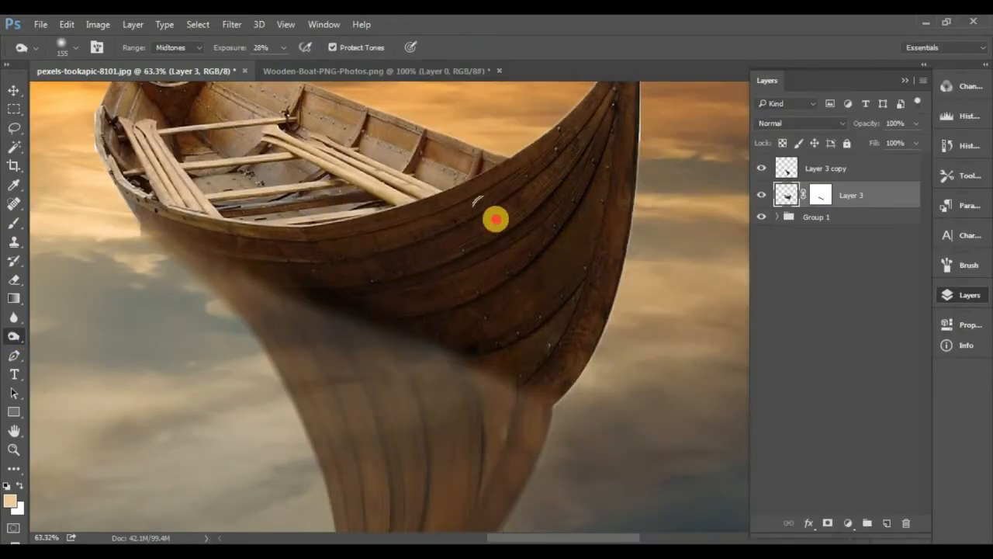
drag(360, 291, 403, 459)
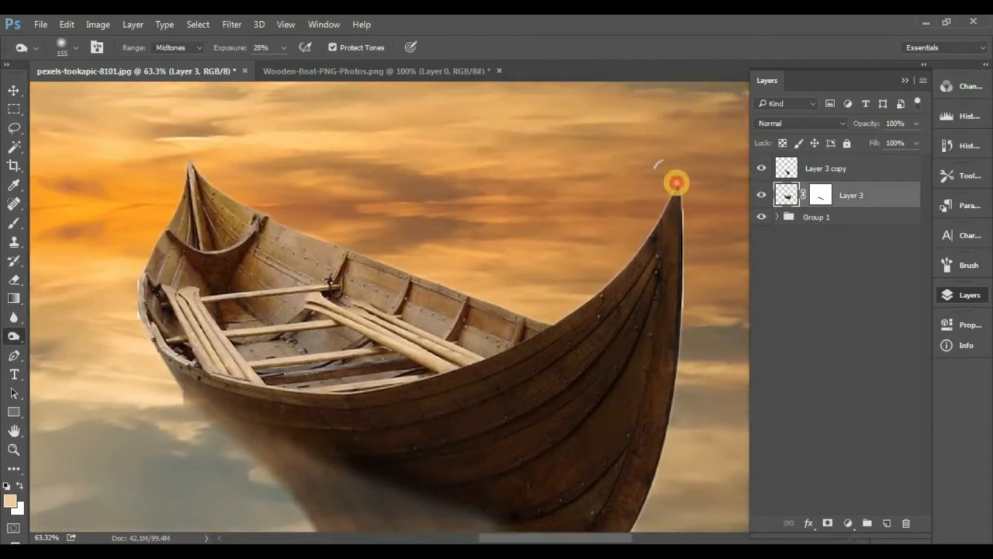
- Brighten the boat's interior and planks with a 92 px Dodge tool, midtones at 42% exposure
right_click(14, 335)
click(54, 335)
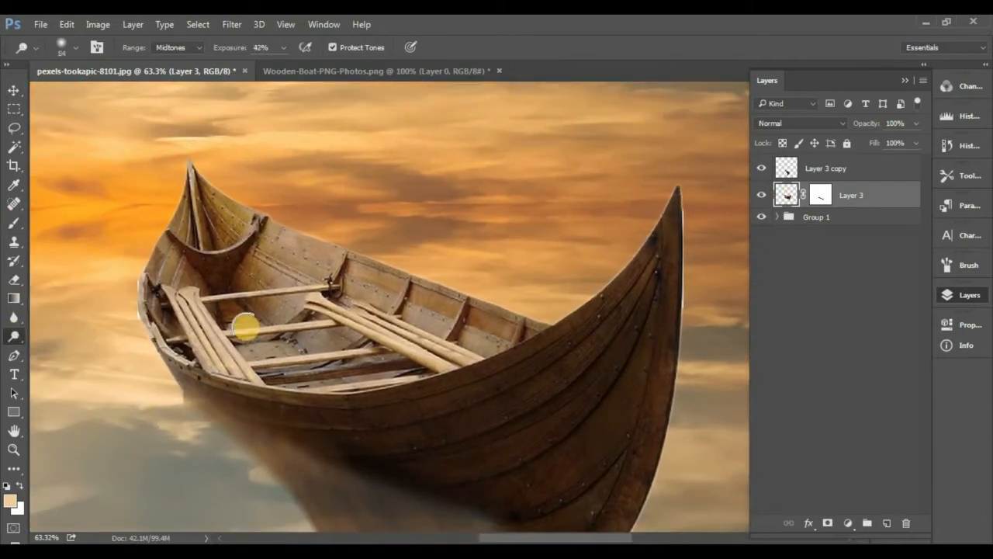
right_click(288, 360)
mouse_move(191, 199)
mouse_down()
mouse_move(156, 320)
mouse_move(444, 366)
mouse_move(495, 333)
mouse_move(314, 258)
mouse_move(183, 346)
mouse_move(270, 344)
mouse_move(358, 312)
mouse_move(415, 352)
mouse_move(213, 252)
mouse_move(225, 304)
mouse_up()
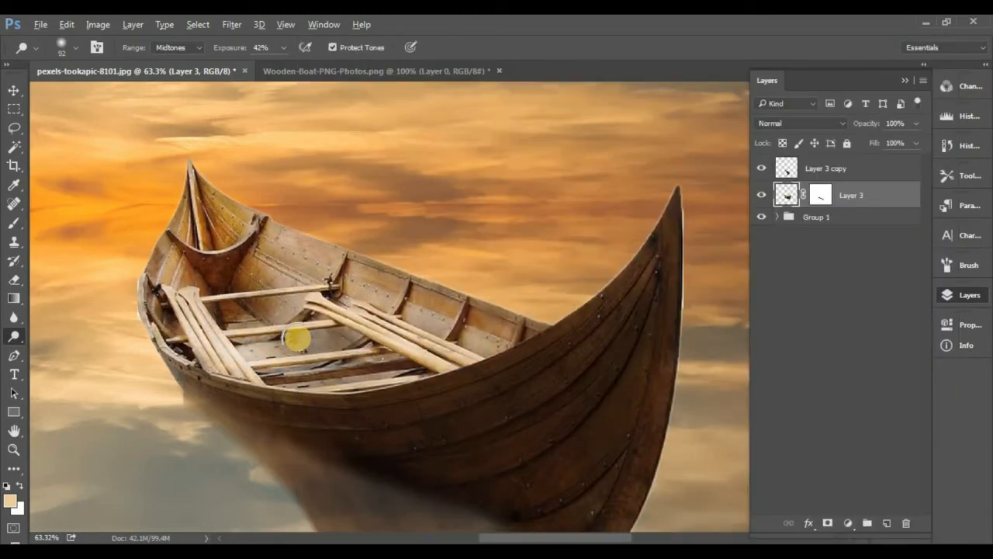
scroll(298, 337, up, 6)
drag(297, 337, 421, 255)
- Add a new layer above the reflection copy and set the foreground color to black (000000)
scroll(422, 256, down, 7)
scroll(412, 231, down, 2)
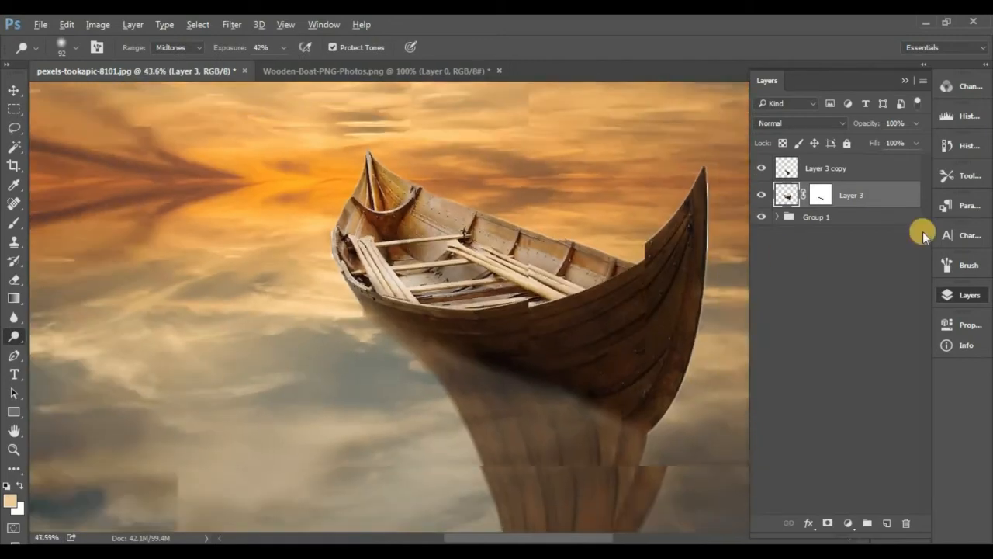
click(825, 167)
click(887, 523)
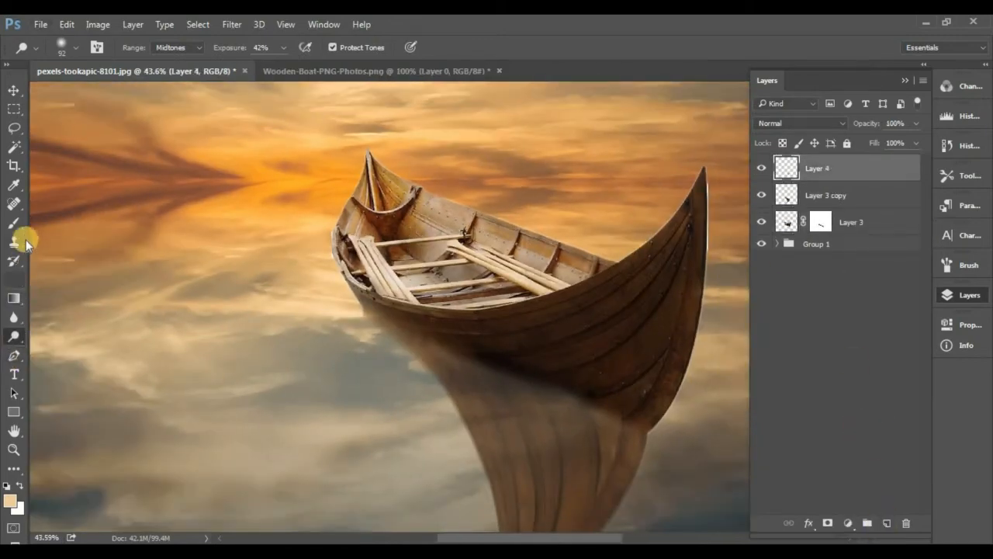
click(10, 500)
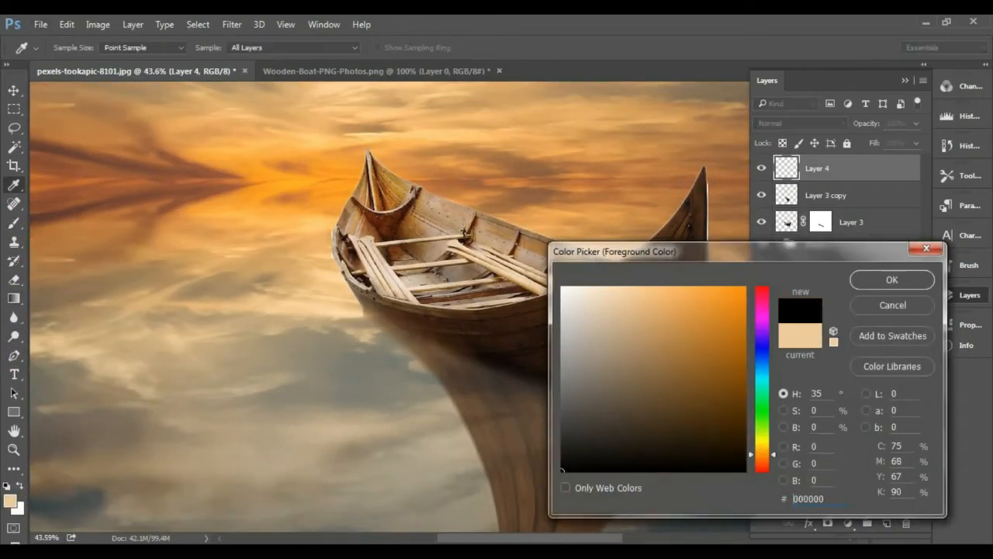
click(872, 289)
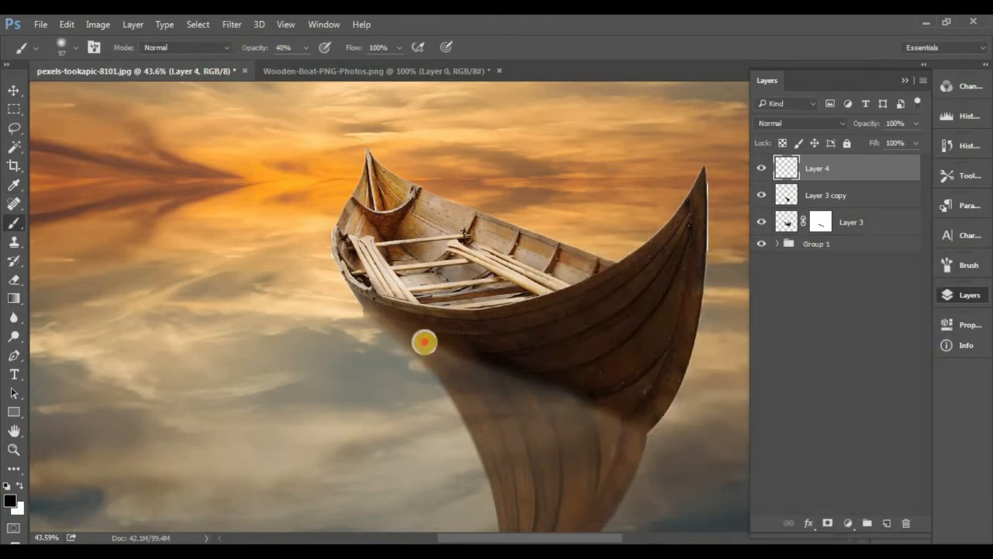
- Paint a soft shadow along the hull's waterline with a 40% opacity brush and set the layer's opacity to 66%
drag(424, 342, 633, 417)
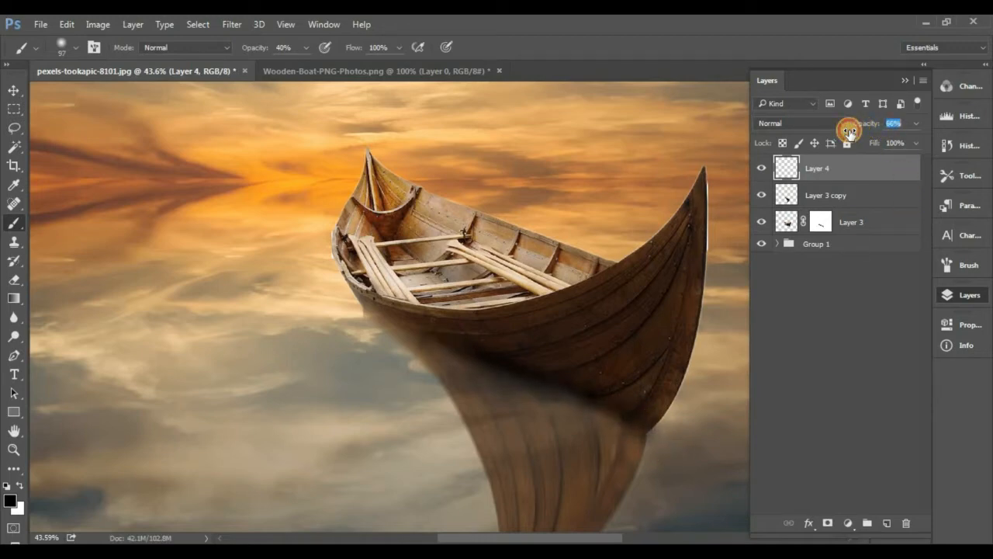
click(832, 275)
scroll(470, 298, down, 5)
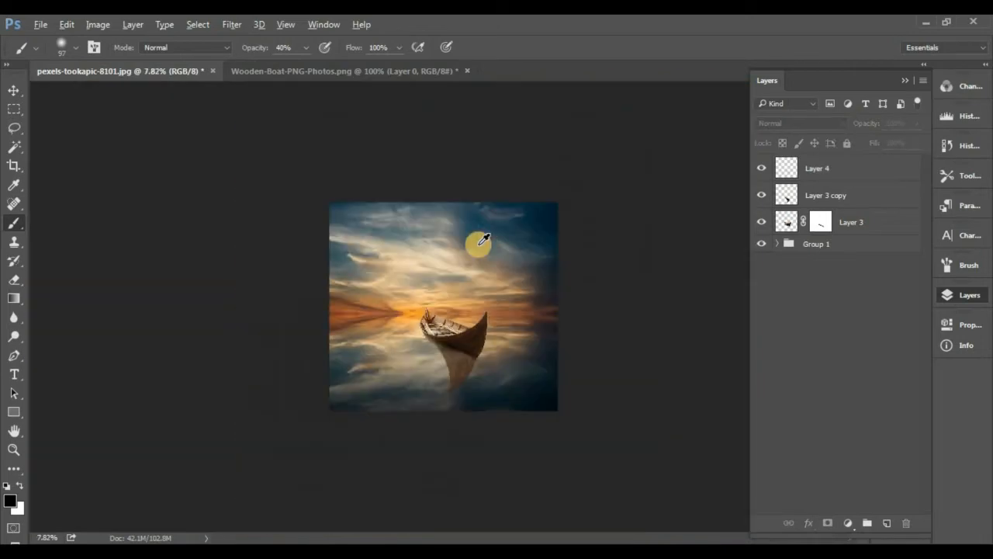
scroll(469, 298, up, 1)
scroll(470, 298, up, 1)
- Group Layer 4, Layer 3 copy and Layer 3 together
click(845, 173)
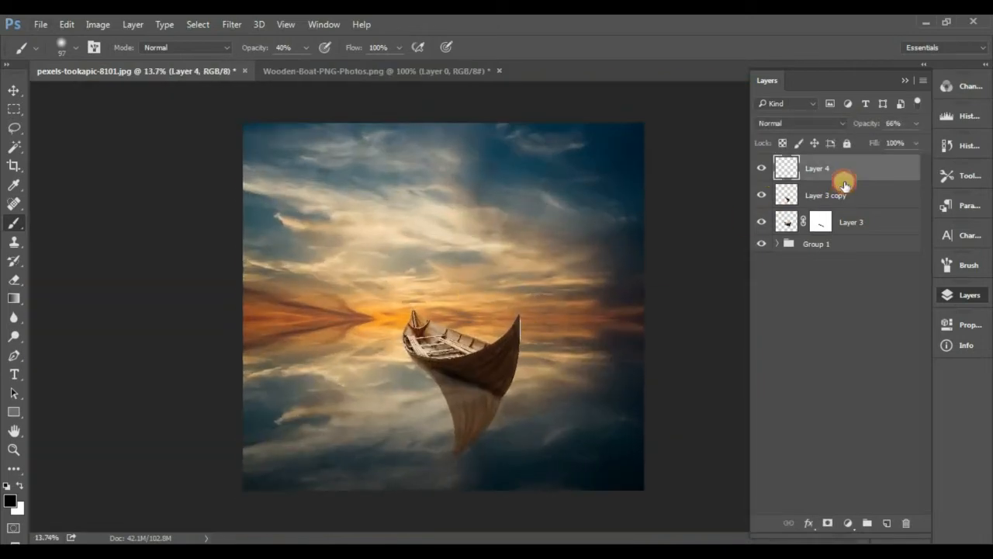
shift+click(844, 195)
shift+click(825, 217)
key(ctrl+g)
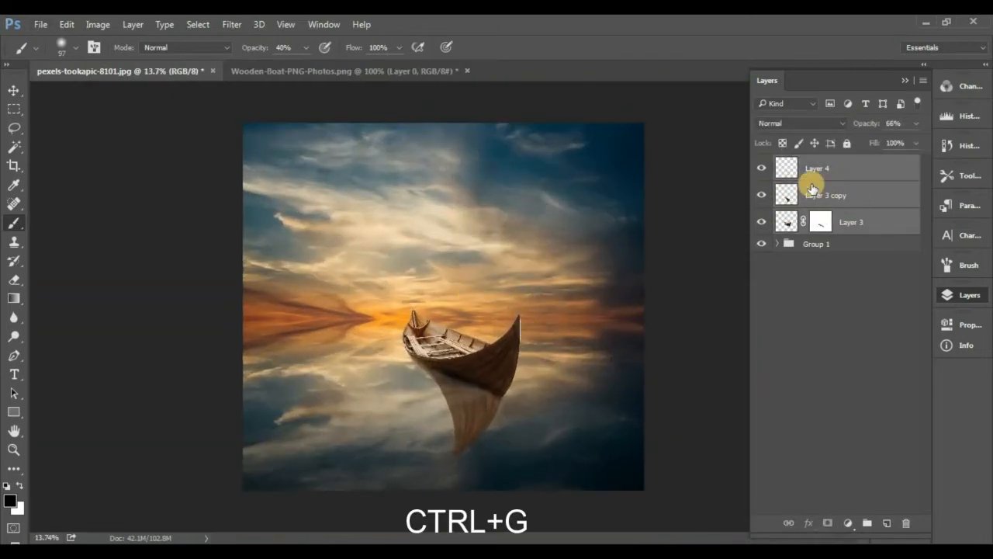
- Group the three selected boat layers under the name boat and rename Group 1 to sky
click(868, 522)
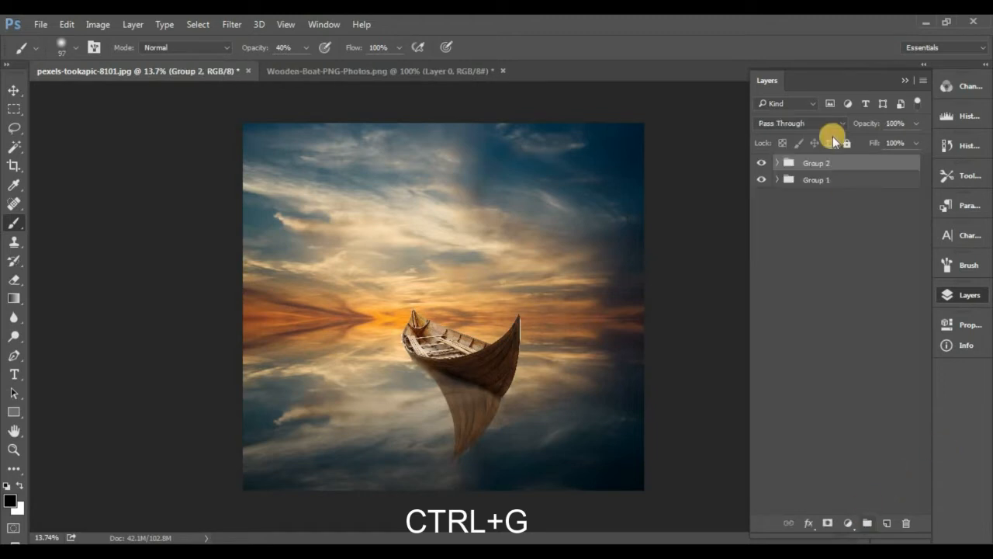
click(809, 166)
double_click(821, 180)
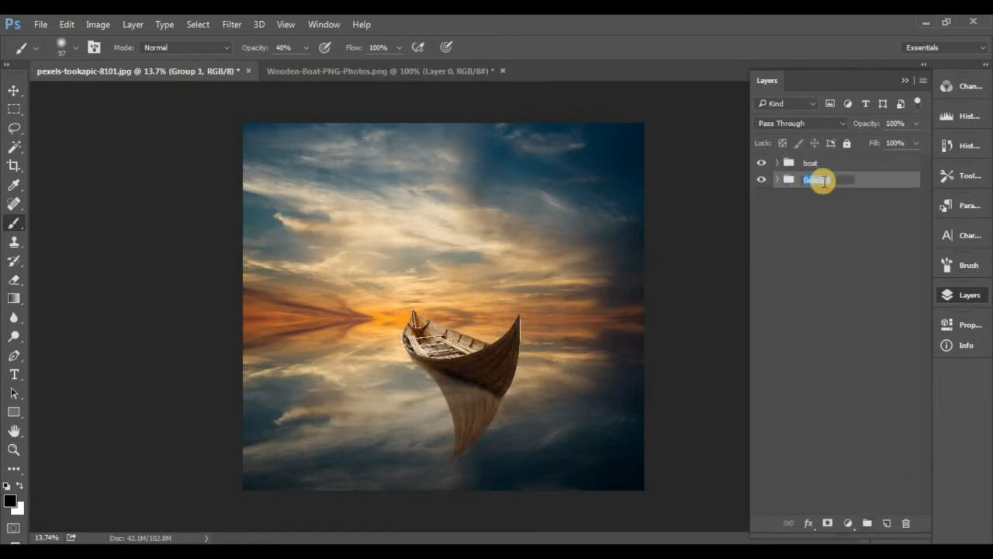
text(sky)
- Color-label the sky group red and the boat group orange
right_click(822, 180)
click(776, 443)
right_click(820, 164)
click(776, 453)
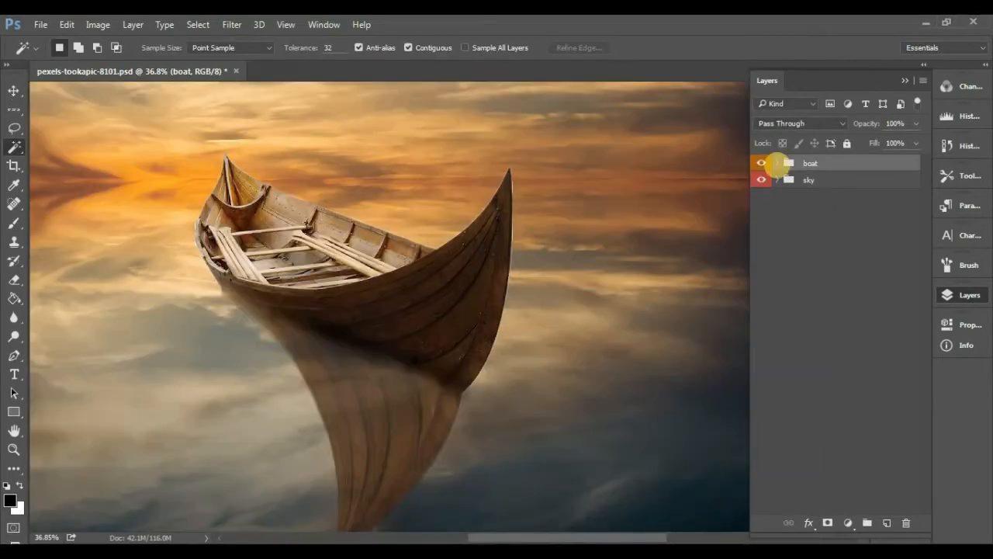
- Remove the white fringe around the boat on Layer 3 using Magic Wand selections at tolerance 32, and deselect
click(778, 164)
click(801, 240)
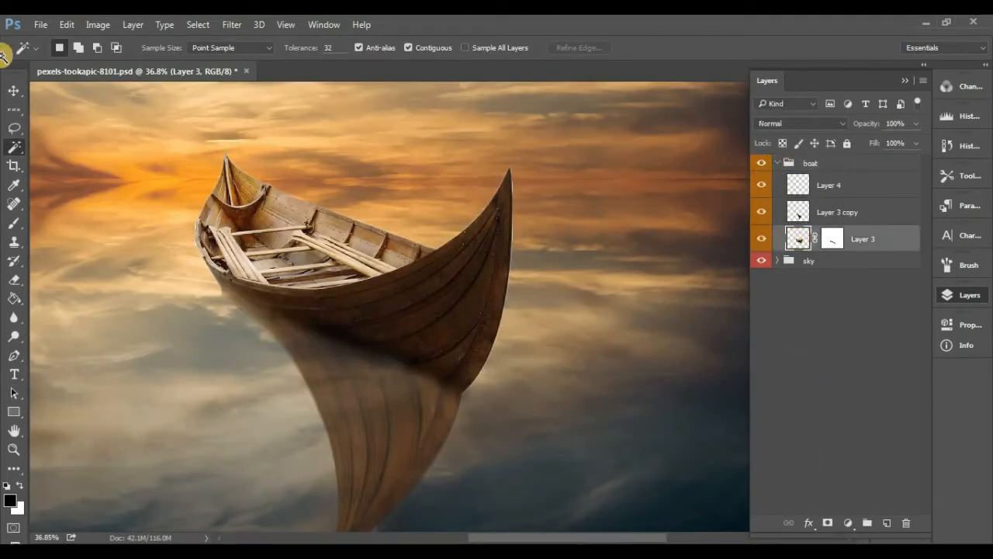
scroll(551, 217, up, 10)
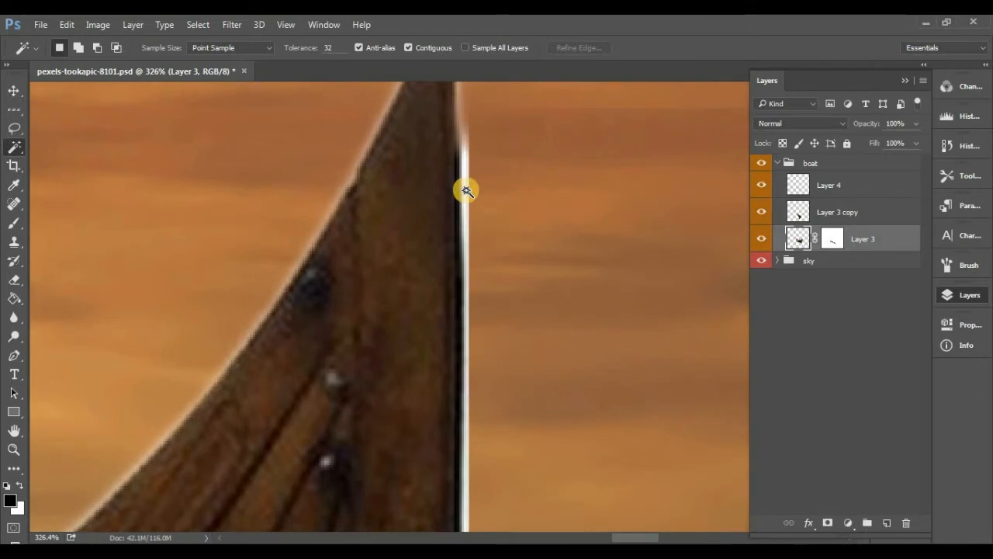
click(507, 168)
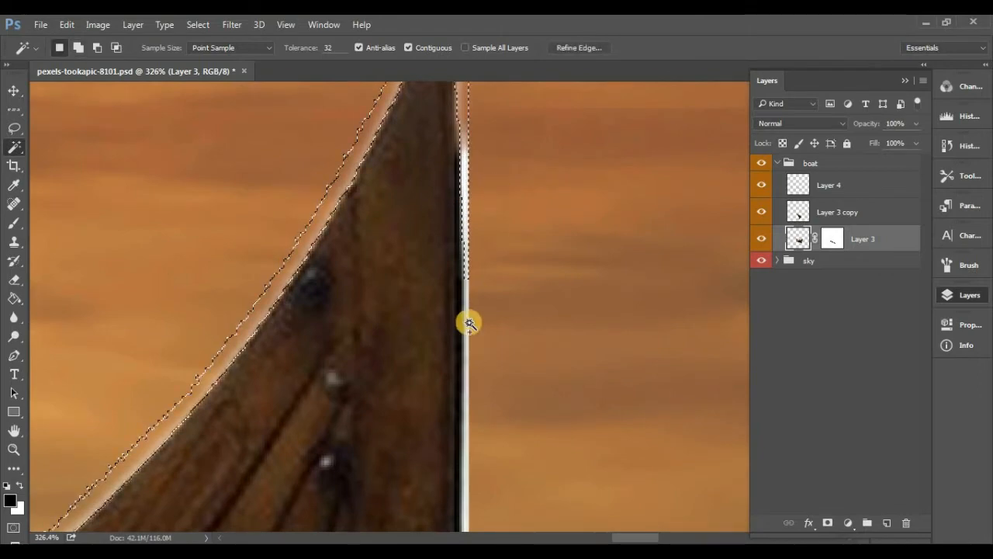
shift+click(465, 370)
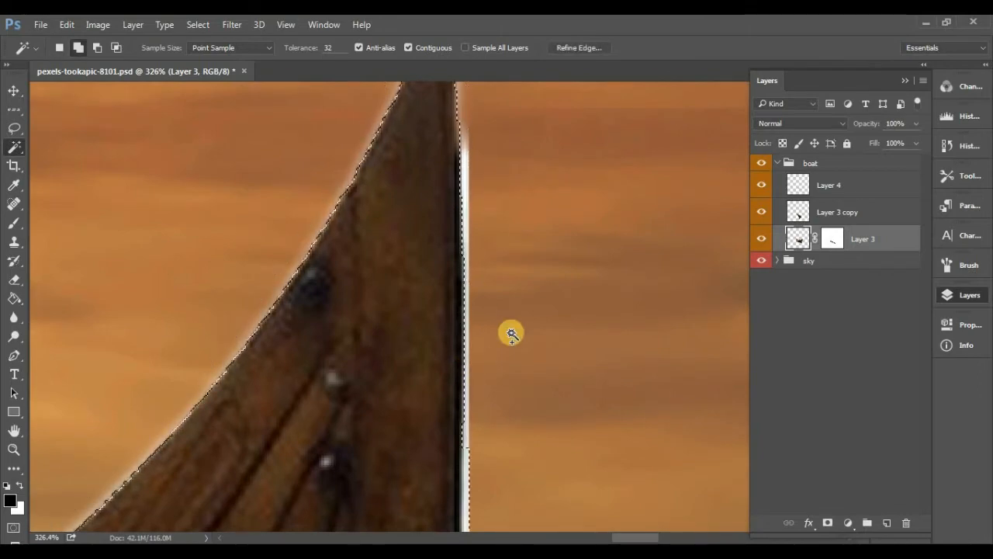
shift+click(466, 472)
drag(530, 289, 530, 266)
scroll(535, 233, down, 6)
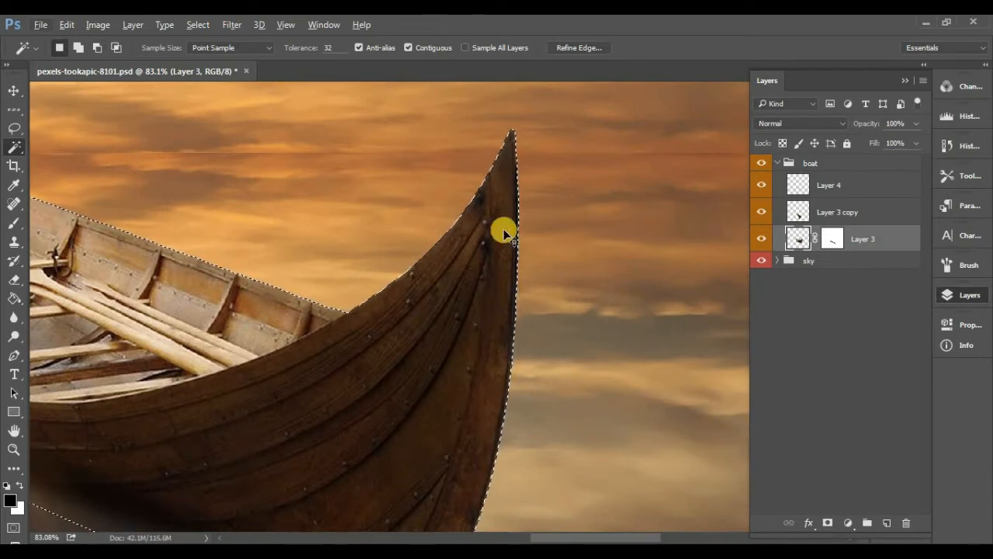
key(ctrl+d)
scroll(510, 243, down, 3)
drag(511, 243, 646, 174)
- On Layer 3, outline the left end of the boat's middle crossbar with a Pen path set to Exclude Overlapping Shapes
click(843, 162)
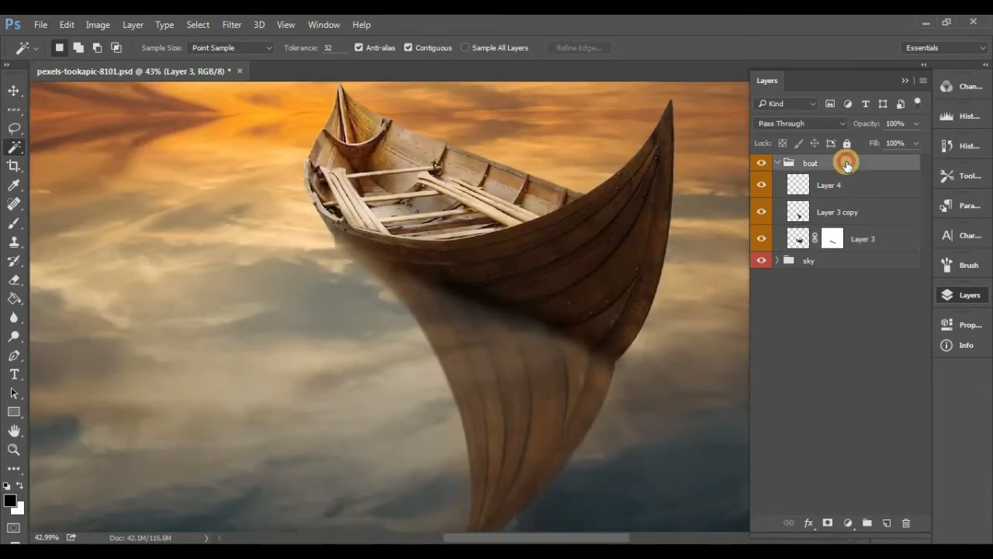
click(795, 238)
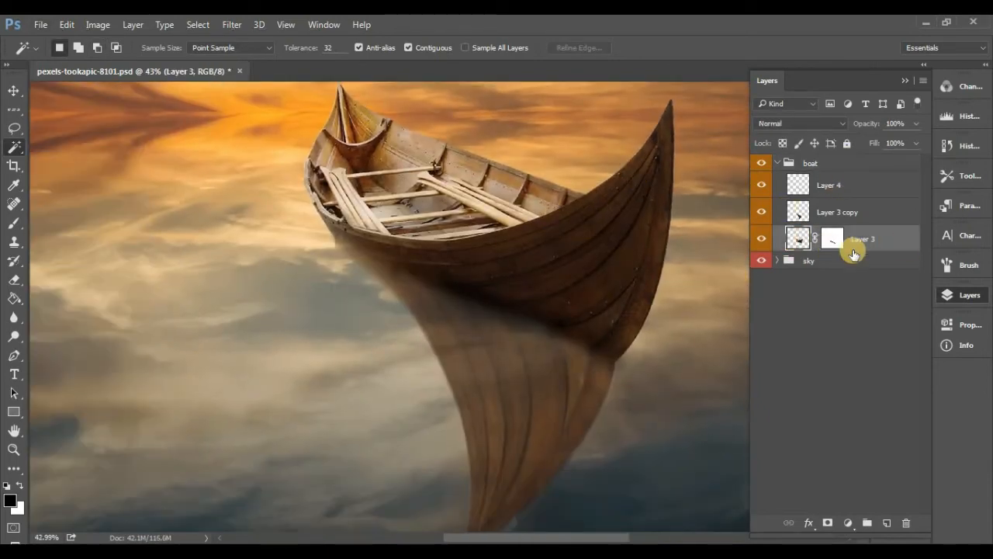
click(14, 356)
scroll(370, 188, up, 5)
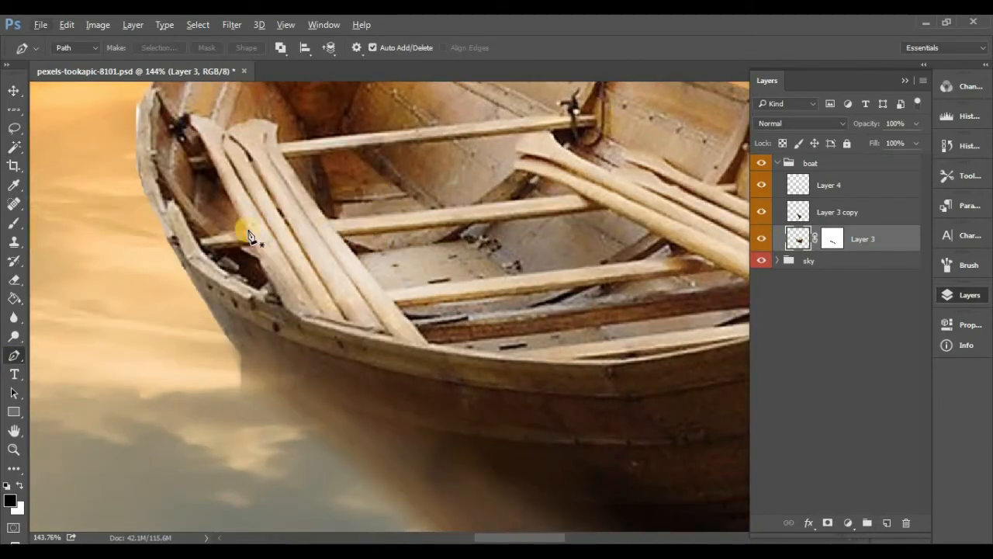
click(207, 251)
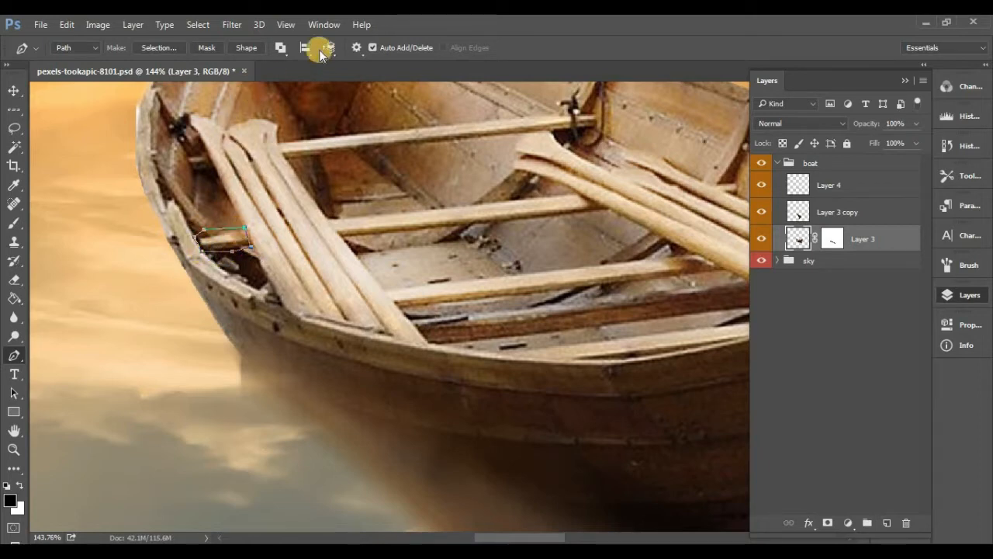
click(274, 48)
click(311, 123)
click(281, 47)
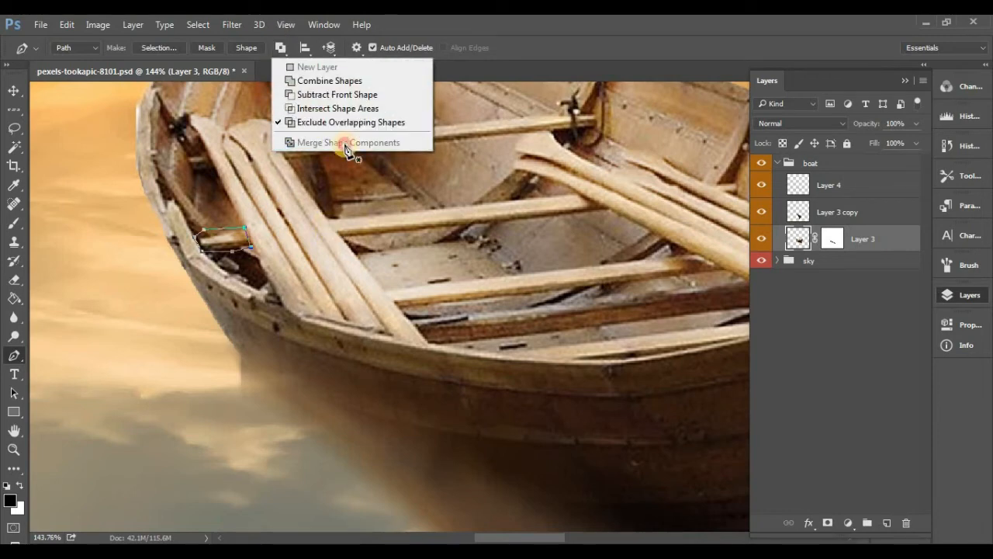
- Outline the rest of the middle crossbar and the crossbar below it, and convert the paths to a selection
click(331, 215)
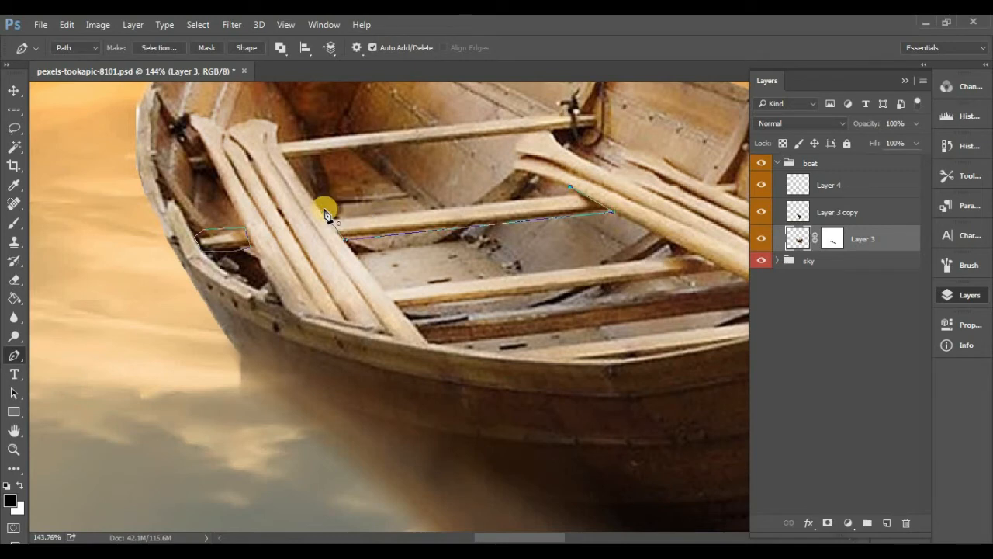
drag(705, 174, 485, 225)
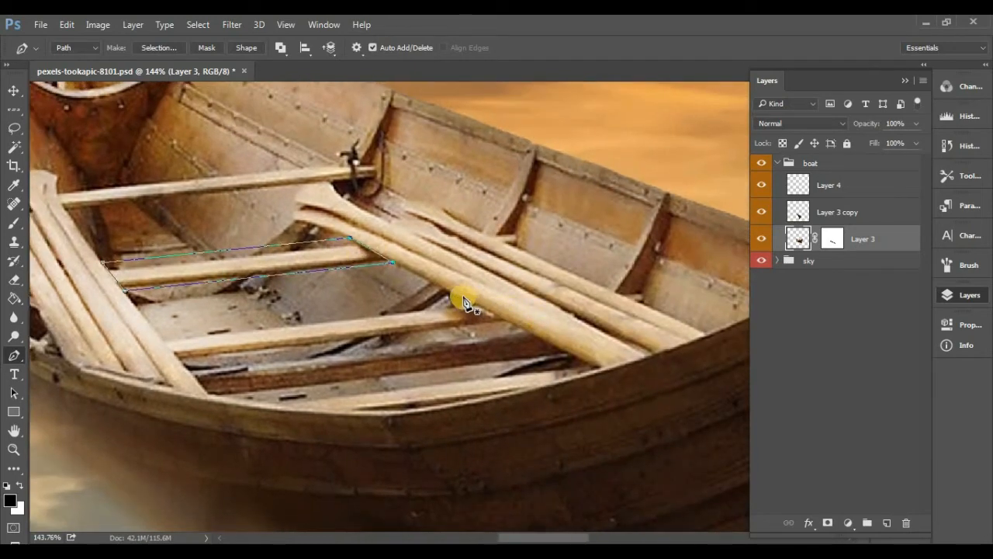
drag(298, 384, 358, 359)
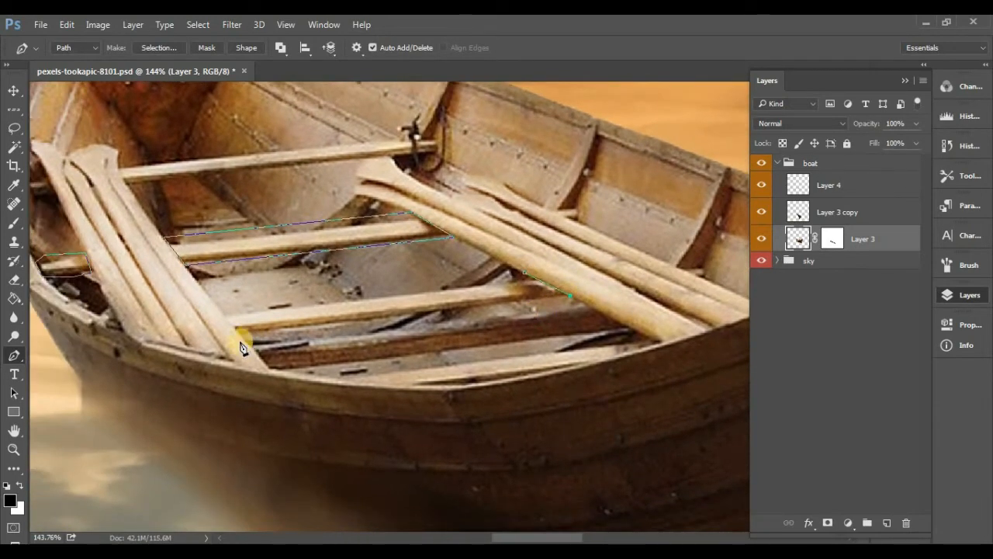
click(220, 305)
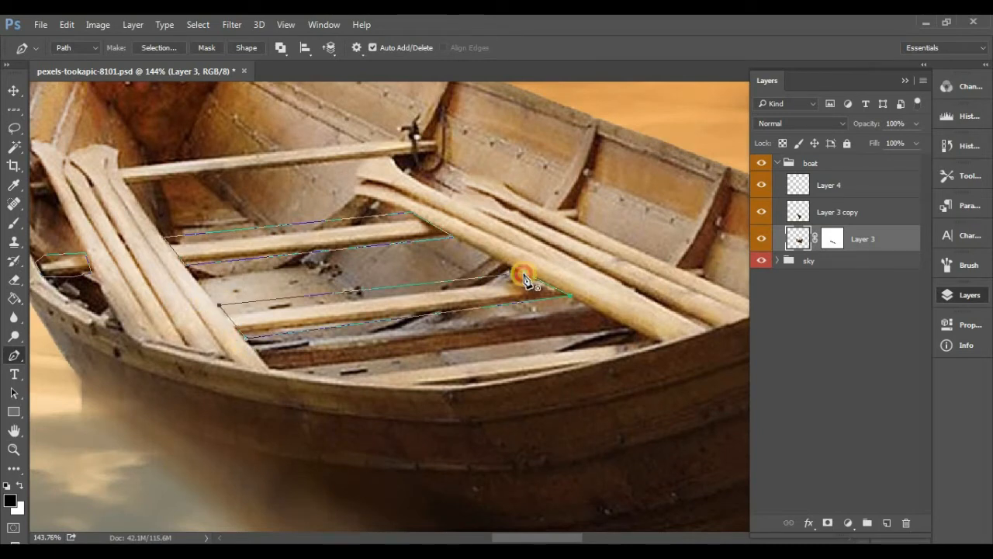
right_click(523, 277)
key(ctrl+Return)
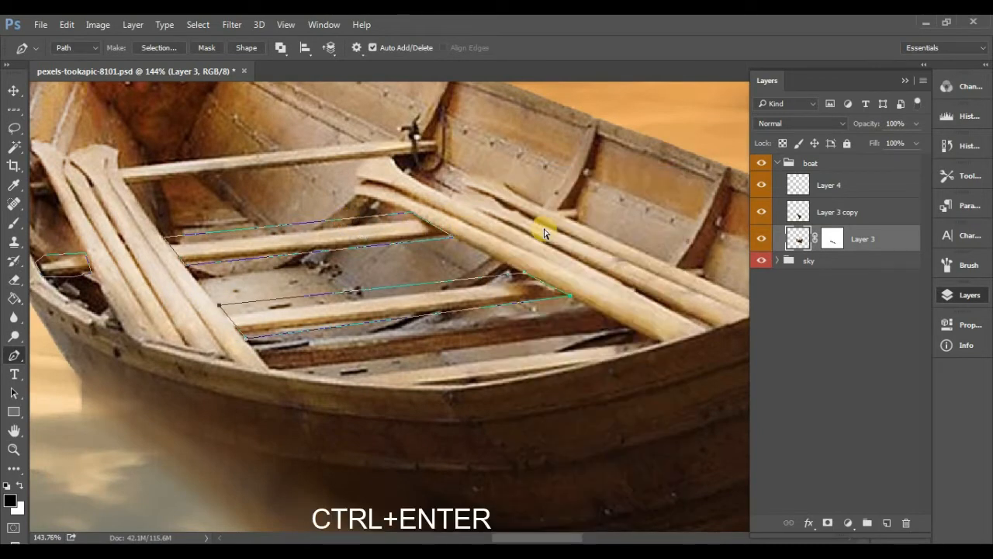
- Fill the selected crossbars with Content-Aware to remove them from the boat's interior
click(65, 24)
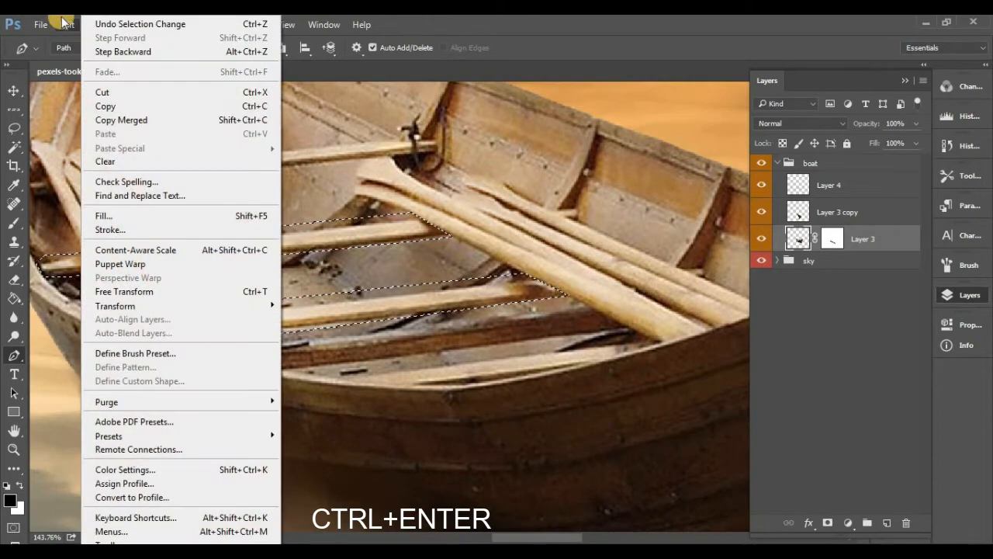
click(137, 215)
click(468, 162)
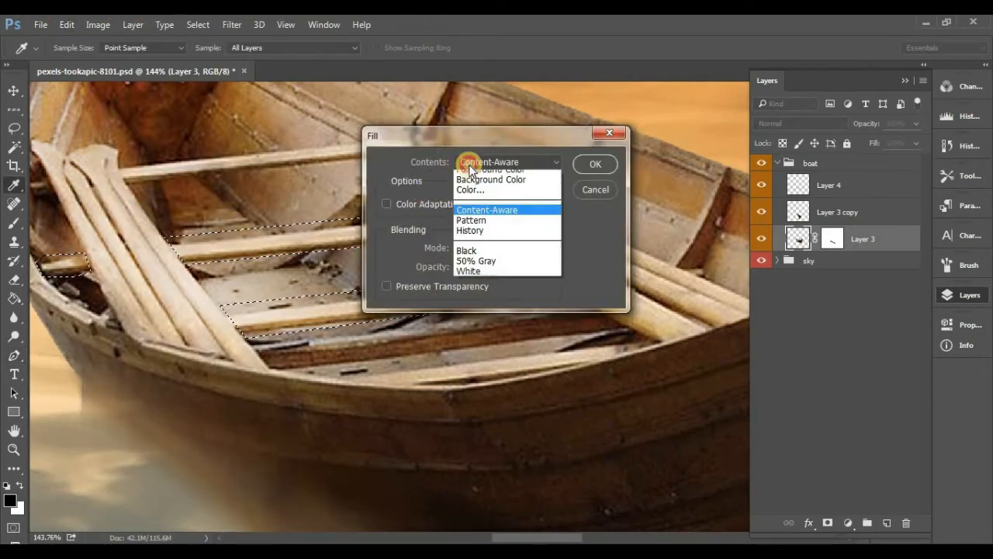
click(499, 218)
click(594, 164)
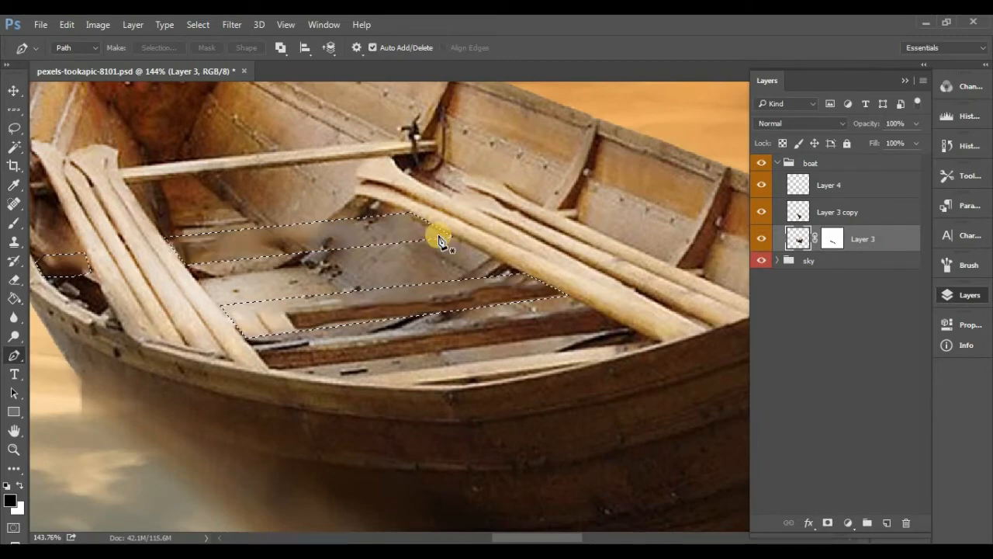
scroll(438, 241, down, 5)
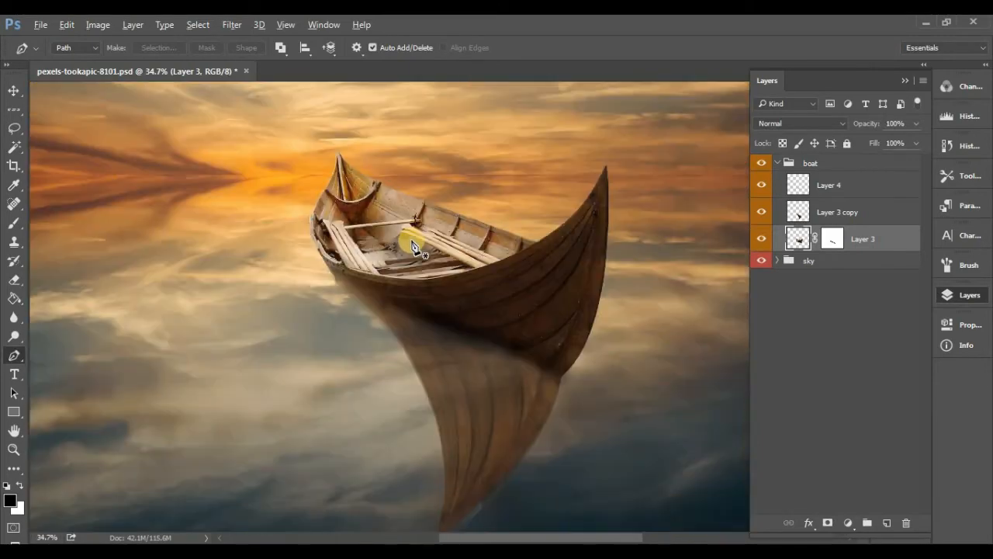
scroll(435, 248, down, 3)
scroll(483, 248, up, 2)
- Collapse the boat group and move the cut-out street lamp from its own document into the boat composite
click(776, 163)
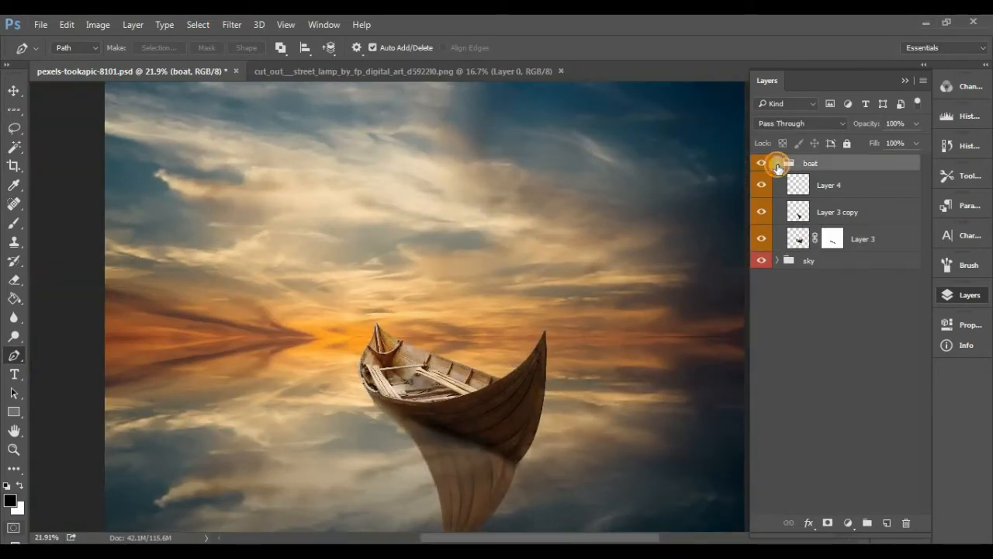
click(779, 164)
click(408, 72)
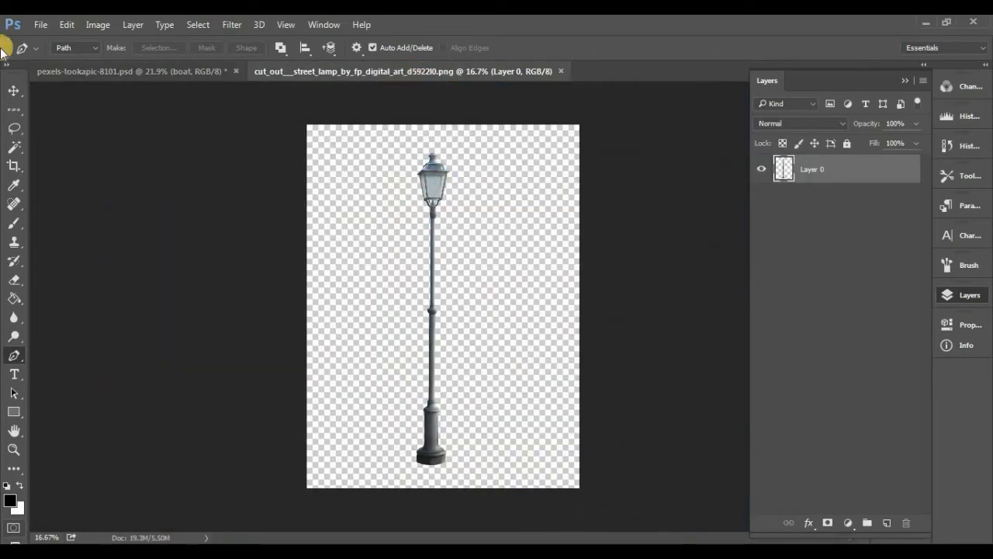
click(14, 90)
drag(409, 176, 507, 189)
scroll(512, 204, down, 5)
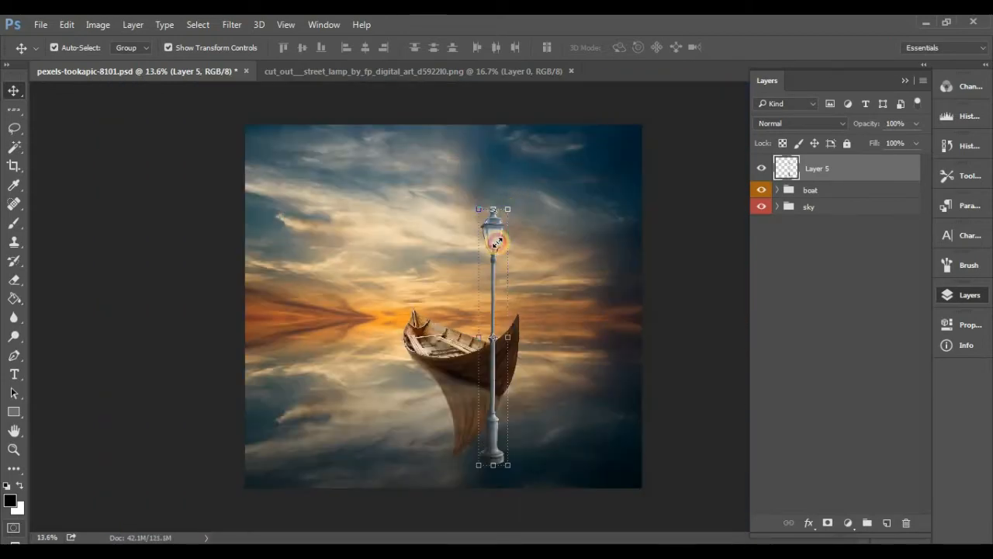
- Scale the street lamp to about 71.5% and position it over the boat's right half
mouse_move(496, 243)
mouse_down()
mouse_move(481, 301)
mouse_move(478, 245)
mouse_up()
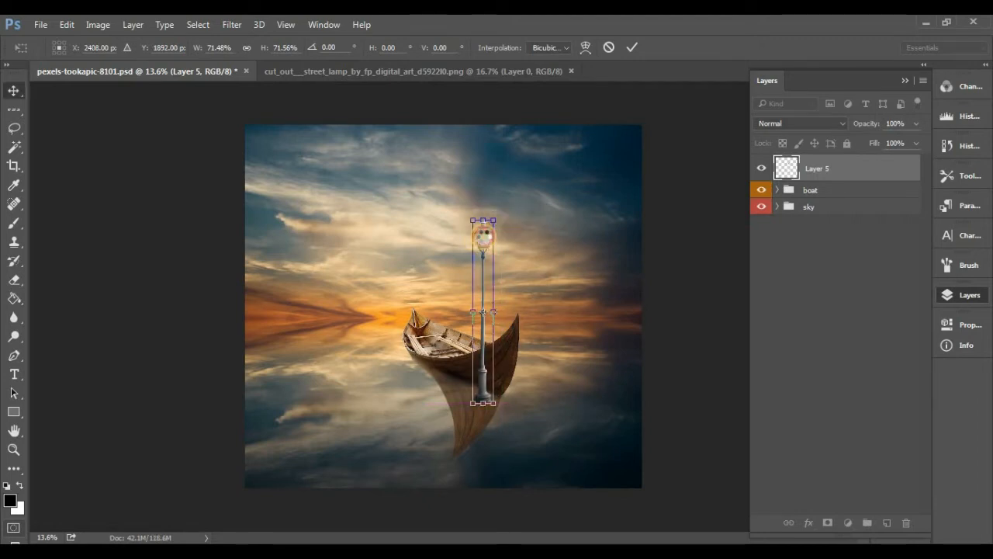
double_click(484, 237)
click(686, 231)
- On Layer 5, begin a Pen path following the boat's near rim where it crosses the lamp post
scroll(466, 233, up, 8)
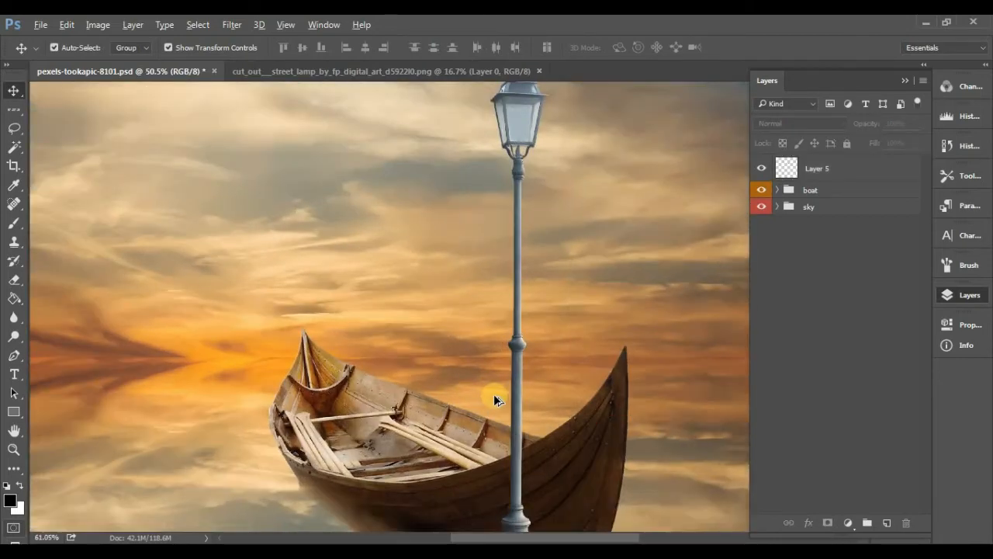
scroll(494, 394, up, 5)
drag(521, 414, 518, 216)
scroll(545, 370, up, 3)
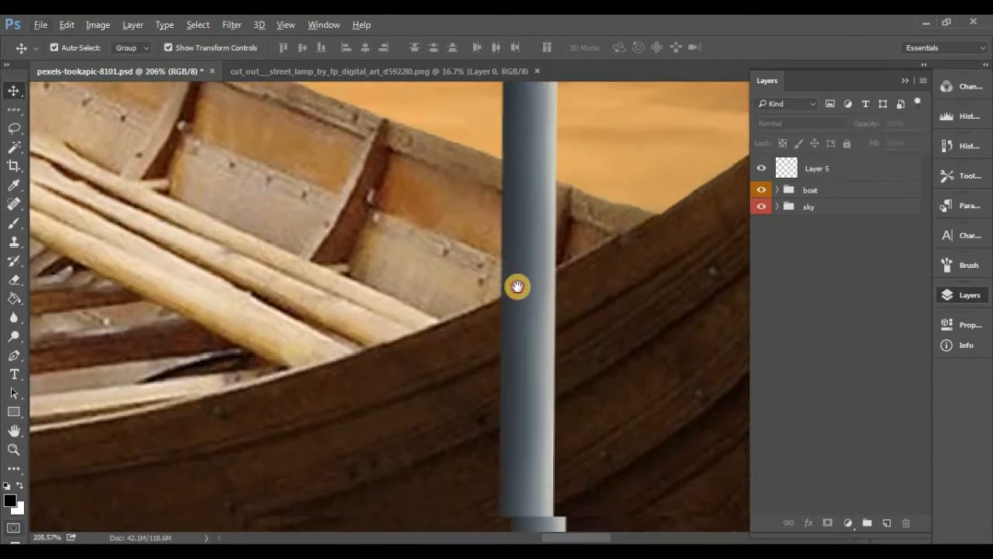
click(822, 169)
click(14, 355)
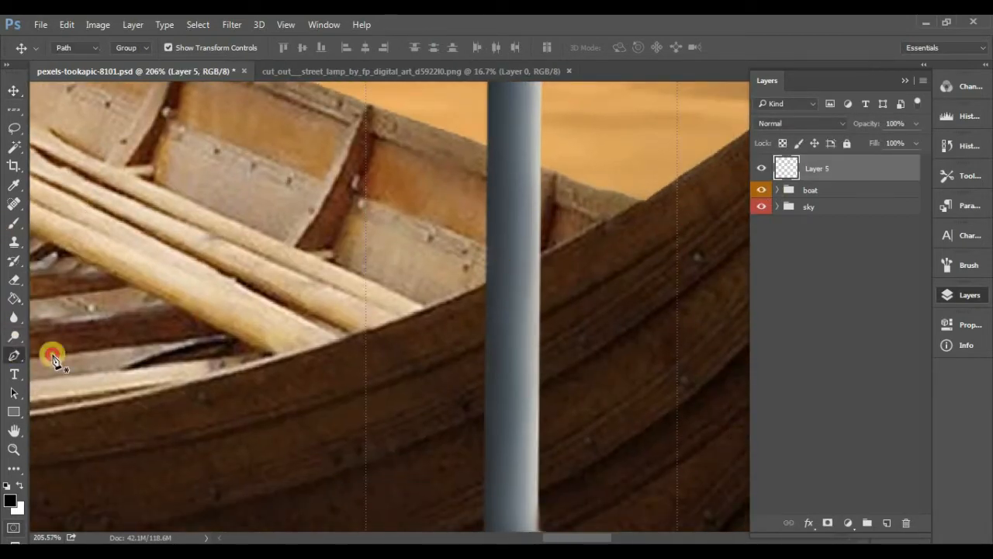
click(449, 299)
drag(572, 237, 609, 201)
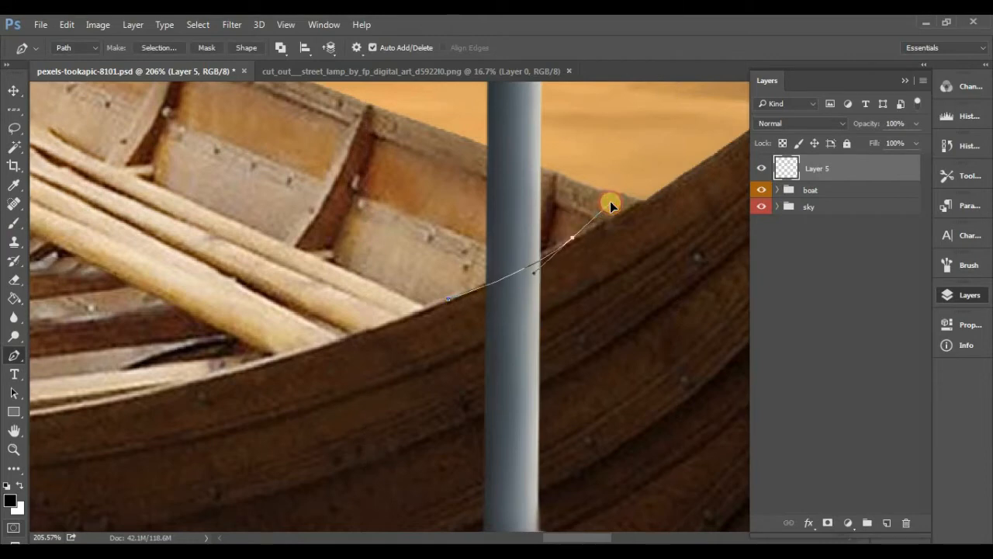
alt+click(571, 239)
- Continue the path around the lamp's base below the boat's rim and close it at its starting point
scroll(602, 213, down, 9)
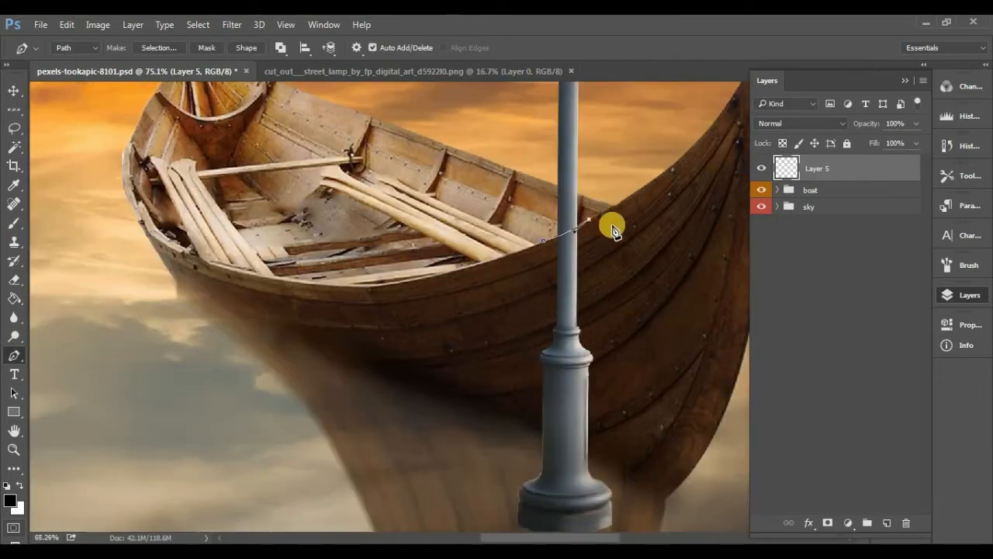
drag(623, 250, 637, 326)
drag(643, 365, 639, 429)
drag(615, 459, 587, 480)
click(545, 468)
click(483, 386)
drag(483, 295, 511, 281)
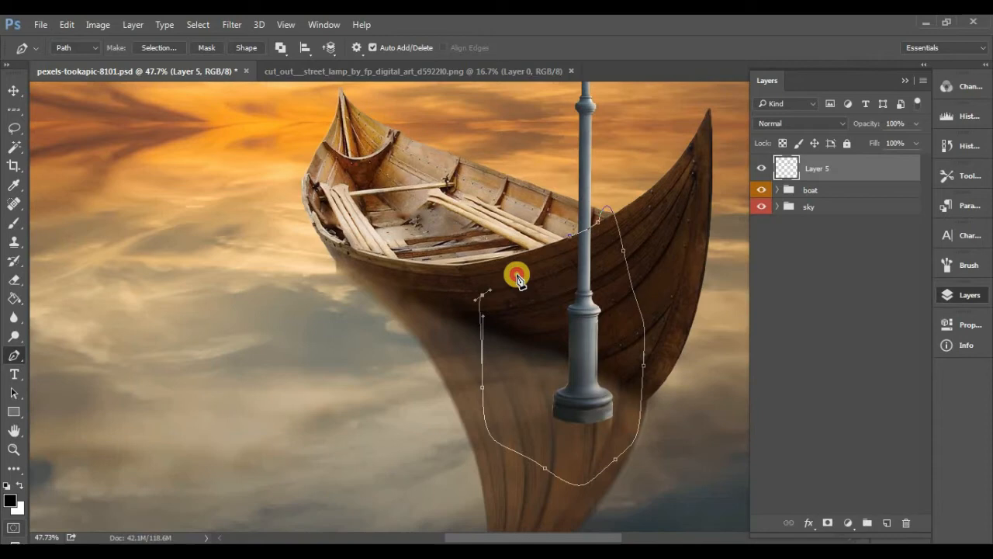
right_click(583, 259)
click(595, 235)
- Delete the lamp's lower part inside the path's selection so the post stands within the boat, and deselect
key(BackSpace)
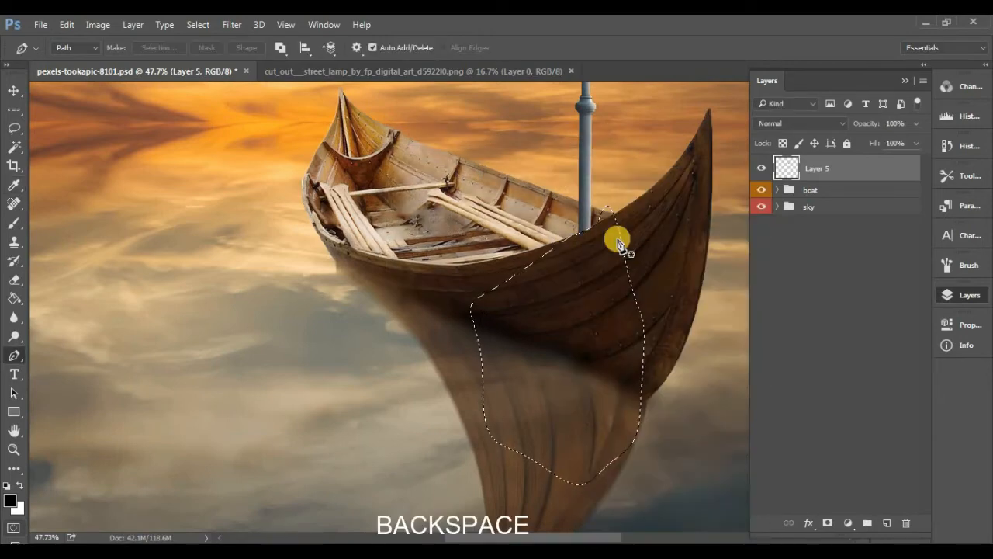
key(ctrl+d)
scroll(616, 240, down, 5)
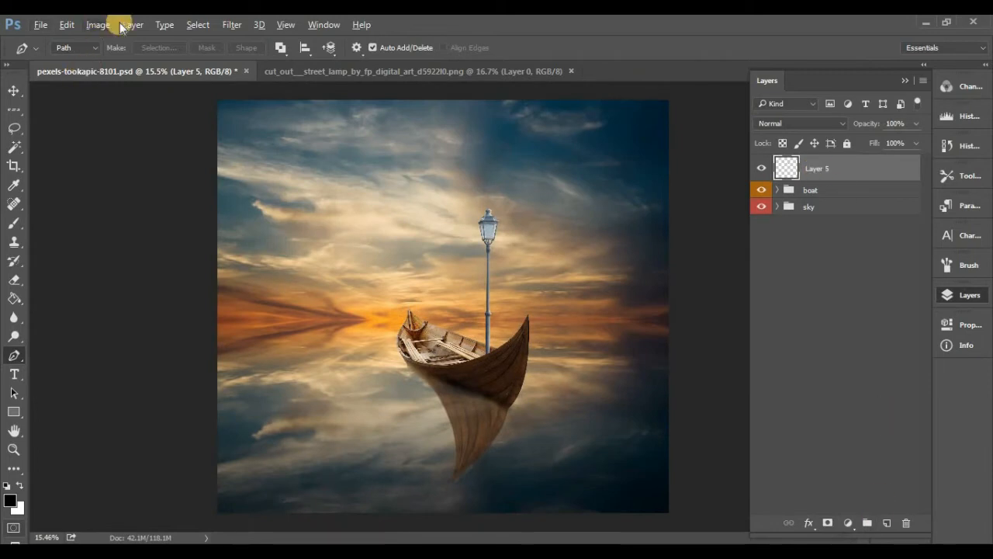
- Add a Levels adjustment clipped to the lamp layer, with output white 223 and input black and white points about 12 and 231
click(849, 521)
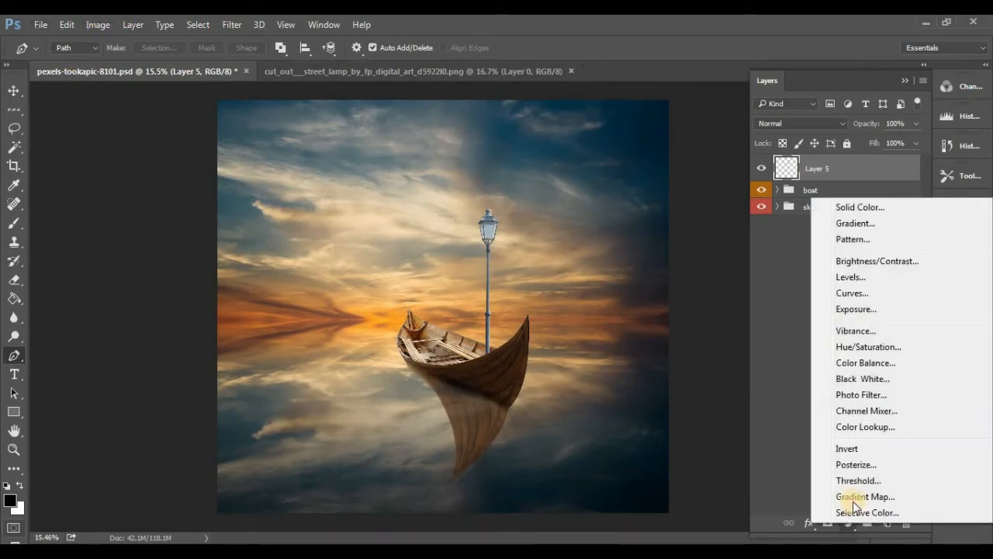
click(851, 275)
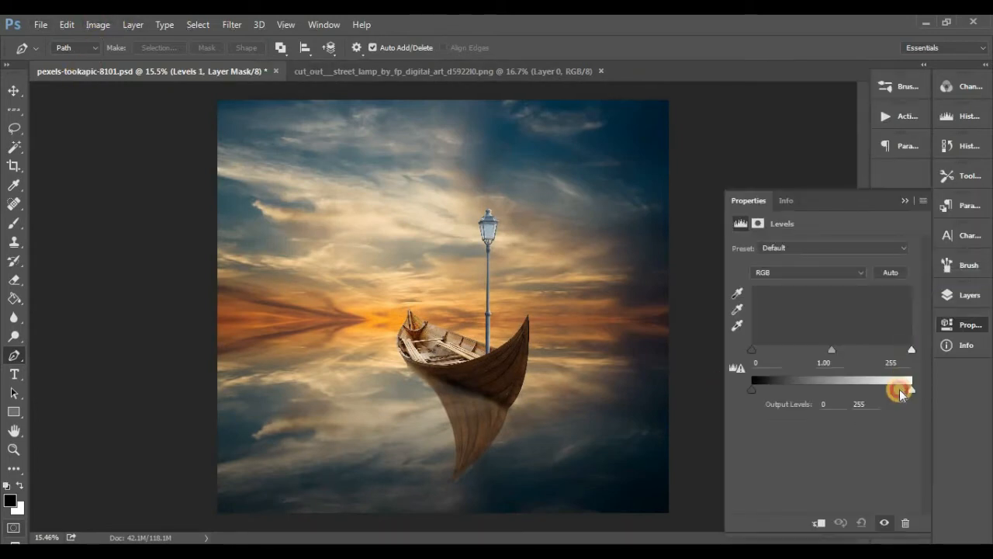
drag(900, 394, 896, 393)
click(820, 521)
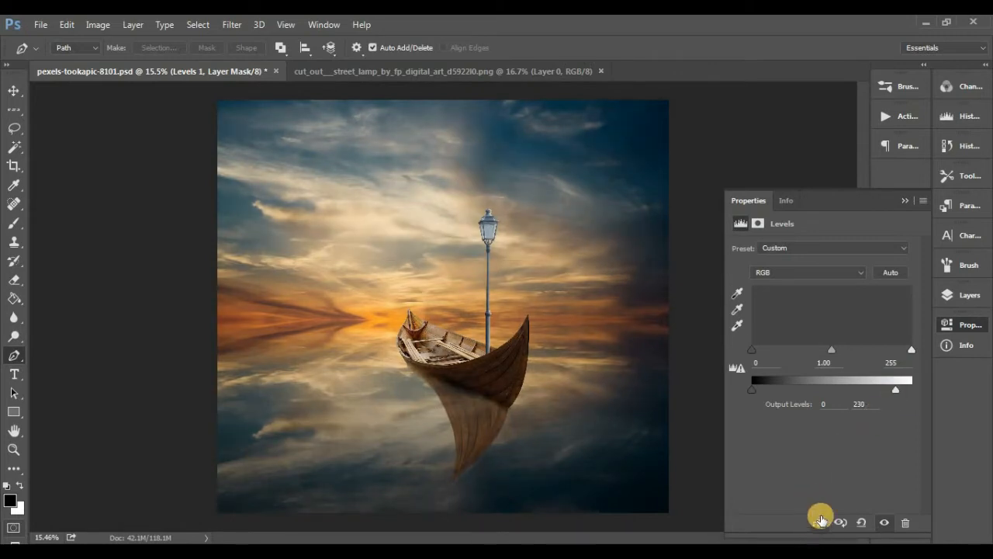
drag(894, 391, 890, 391)
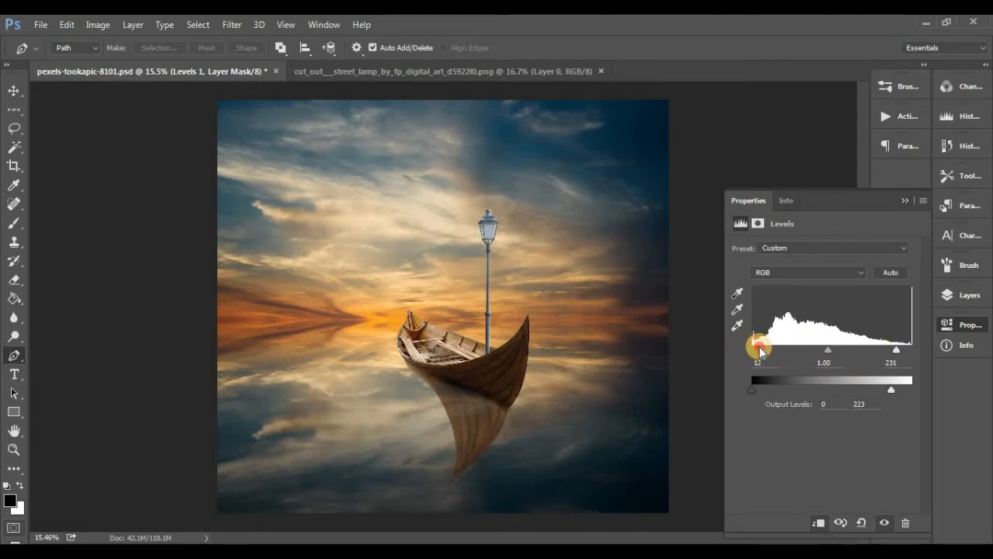
click(904, 203)
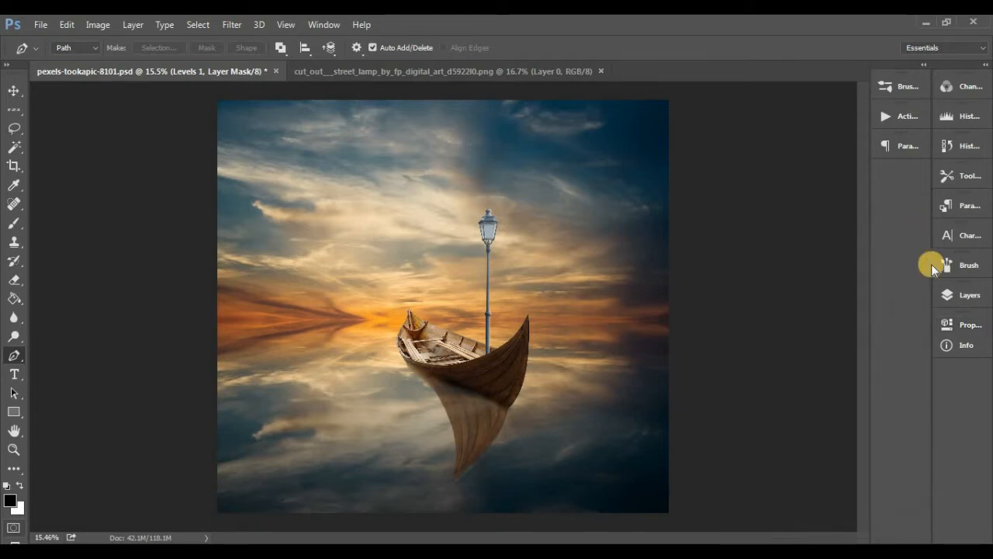
click(961, 297)
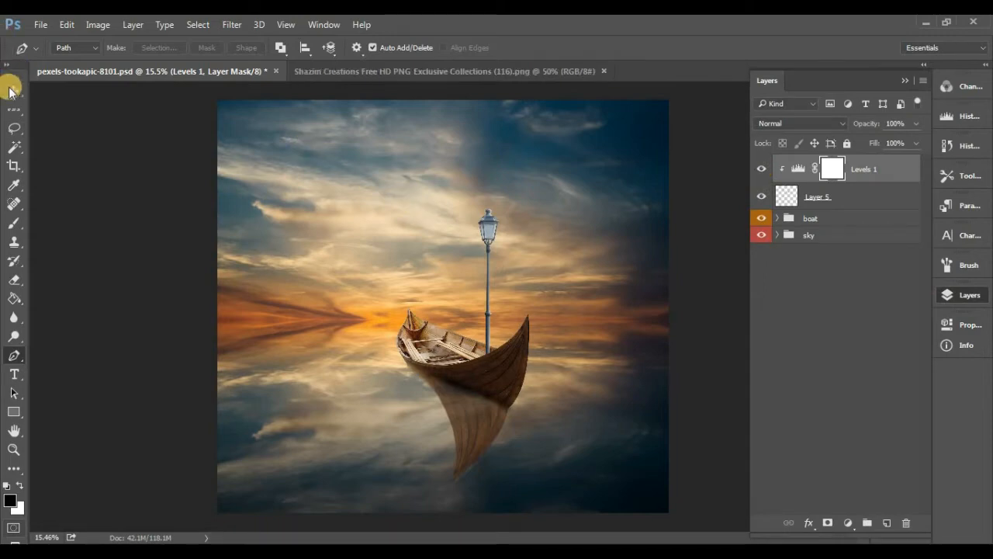
- Bring the light glow image into the boat composite over the lamp head and set its blend mode to Screen
click(12, 90)
click(465, 72)
mouse_move(466, 225)
mouse_down()
mouse_move(281, 148)
mouse_move(175, 69)
mouse_move(488, 187)
mouse_move(501, 222)
mouse_move(486, 249)
mouse_move(475, 231)
mouse_up()
scroll(498, 241, up, 4)
click(780, 124)
click(776, 225)
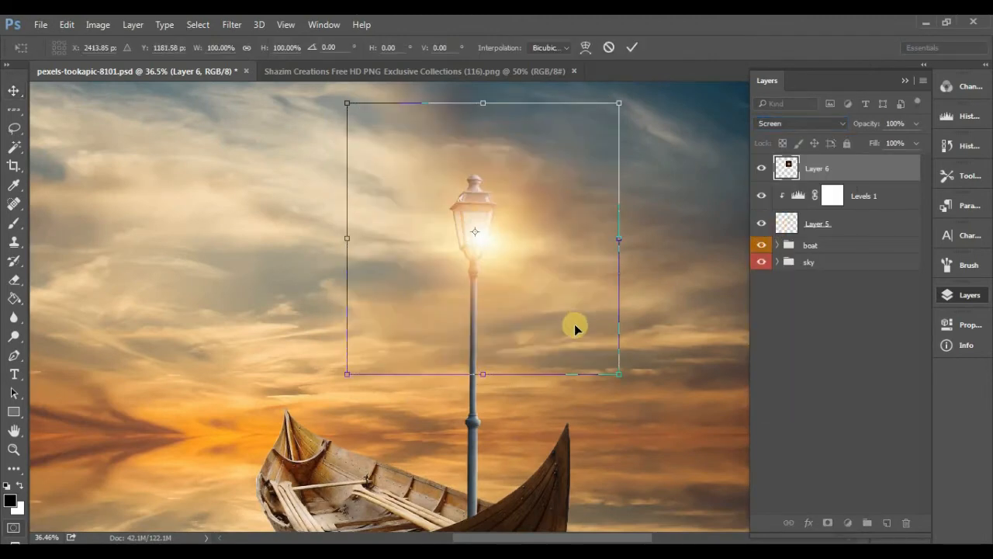
- Scale the glow to about 82% and center it on the lantern of the street lamp
drag(621, 379, 573, 329)
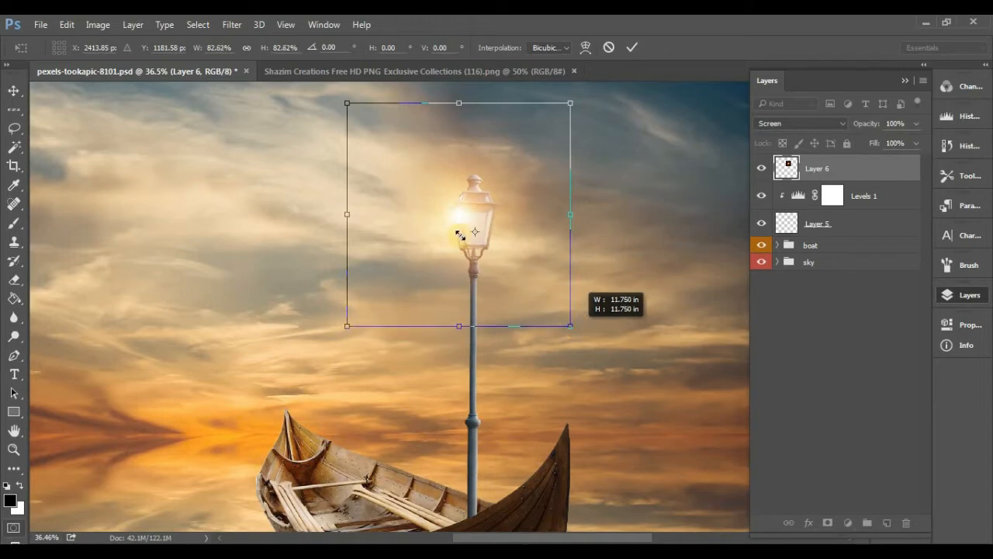
drag(452, 208, 473, 221)
key(Left)
key(Left)
key(Left)
key(Left)
key(Left)
key(Left)
key(Left)
key(Left)
key(Left)
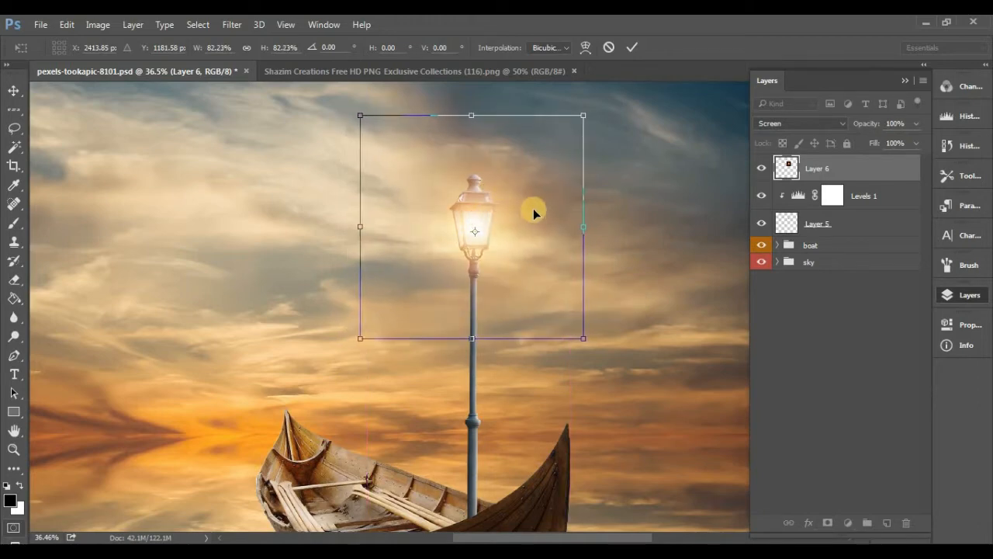
key(Up)
key(Up)
key(Return)
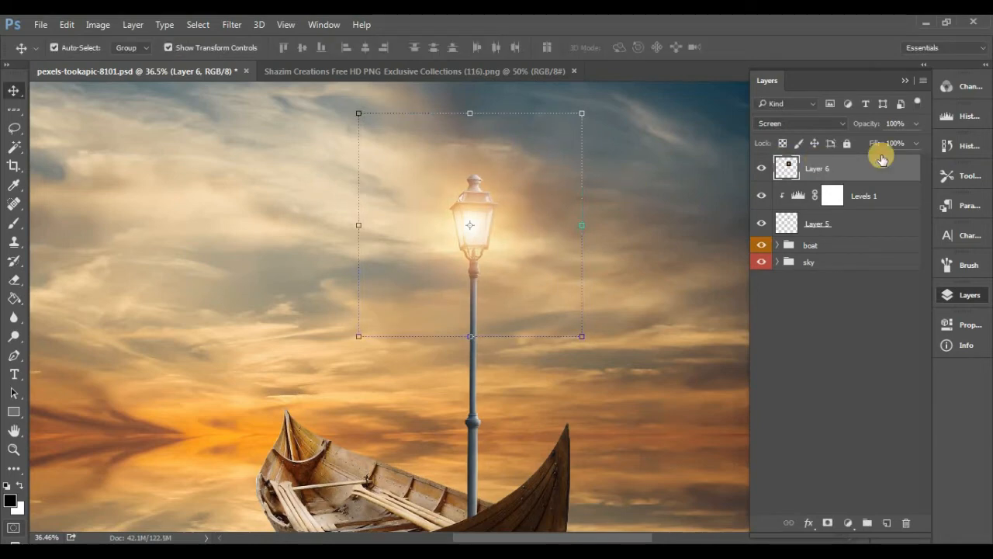
- Duplicate the glow layer and lower the copy's opacity to 42%
click(803, 124)
click(897, 161)
key(ctrl+j)
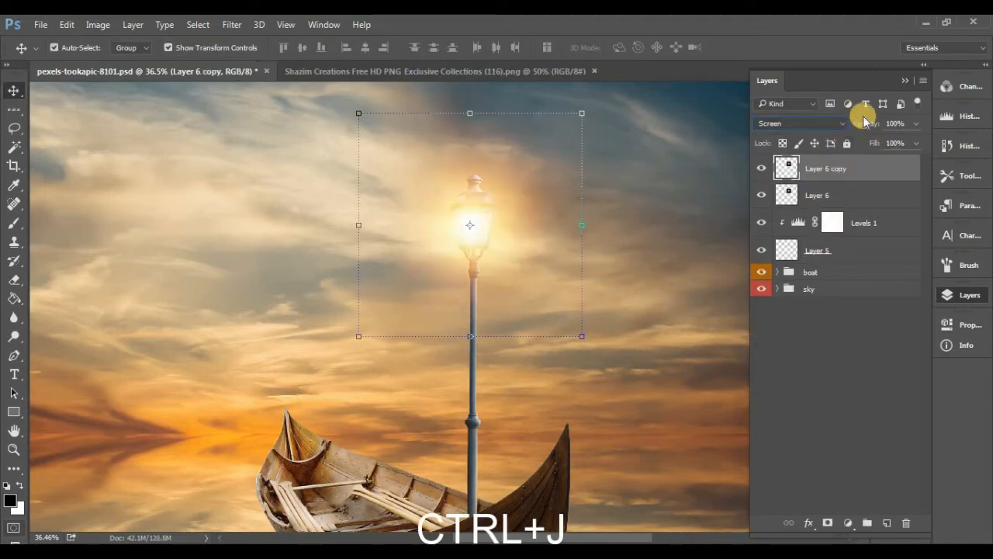
drag(874, 124, 857, 128)
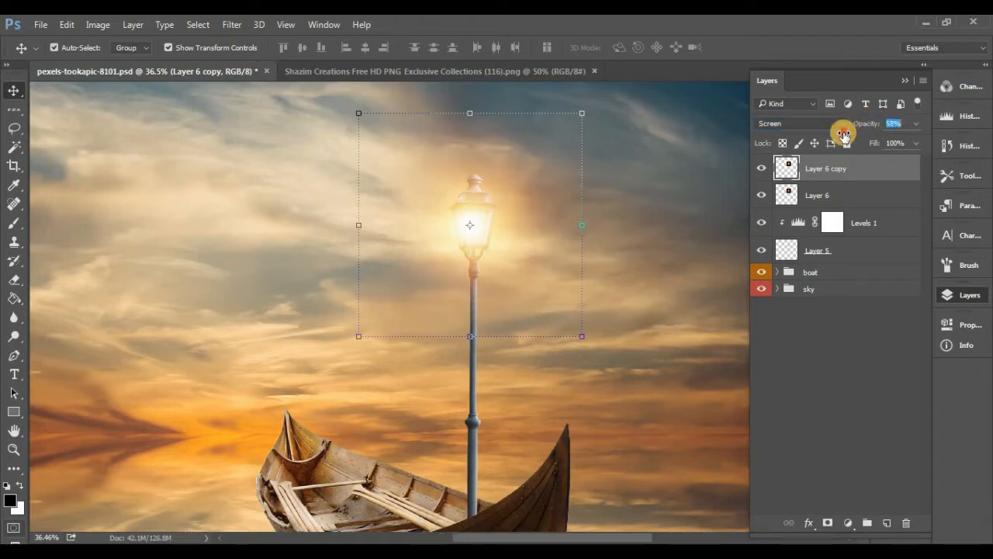
drag(828, 137, 847, 187)
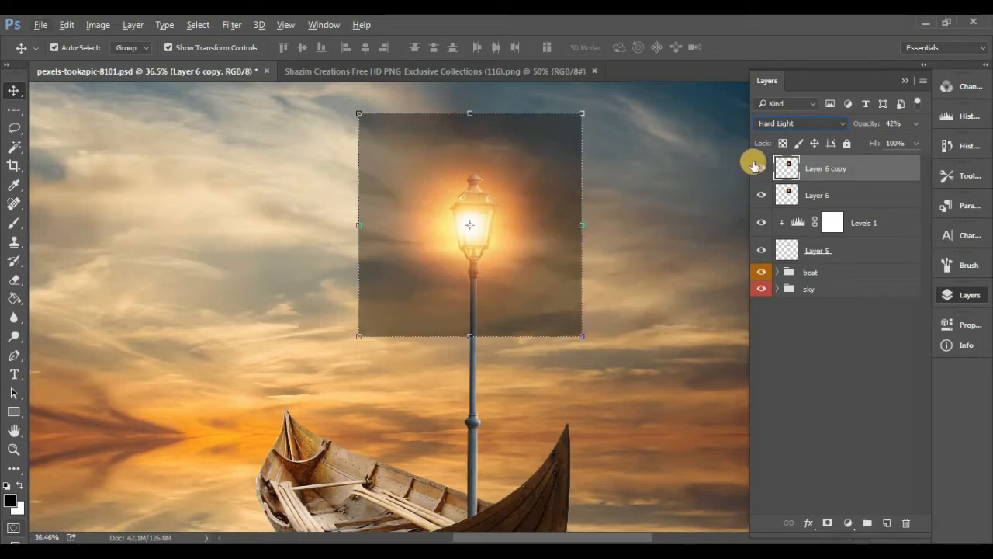
- Set the duplicated glow layer's blend mode to Screen and clear the layer selection
click(779, 122)
click(776, 223)
click(772, 310)
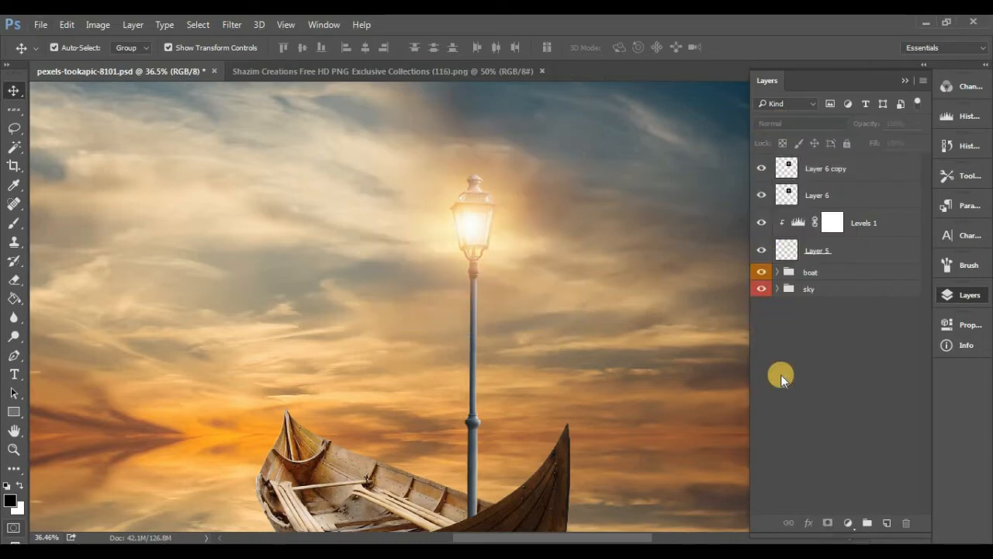
click(535, 246)
scroll(377, 214, down, 5)
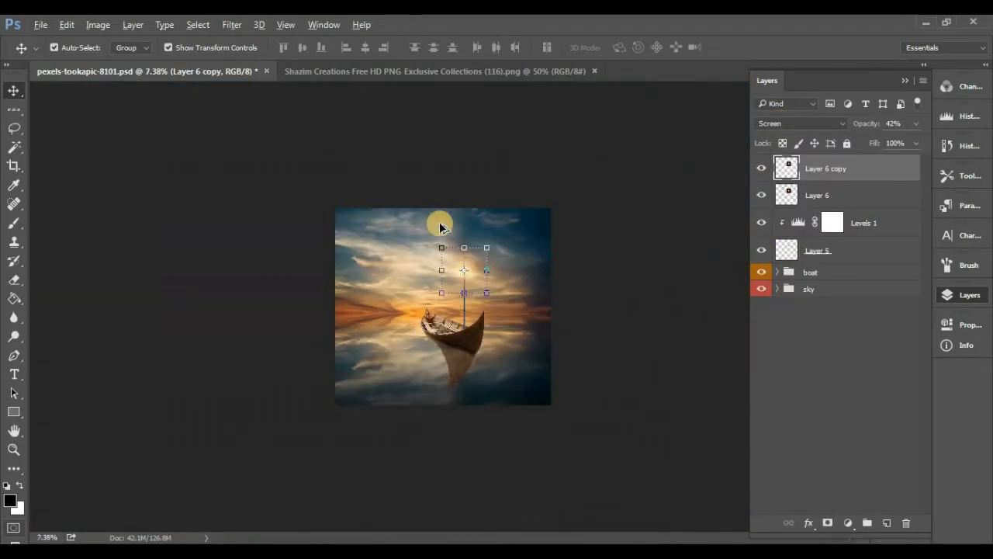
scroll(496, 272, up, 1)
click(799, 395)
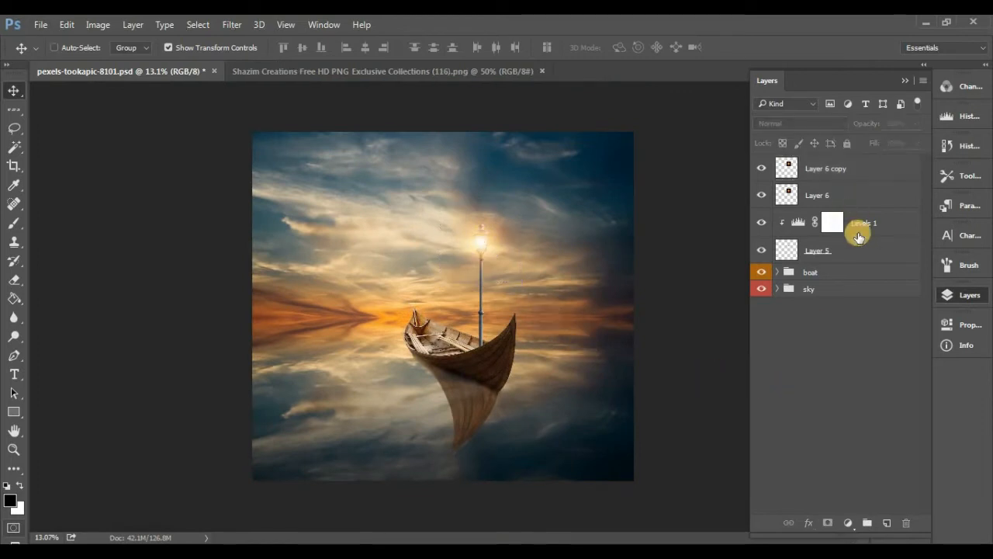
- Group Layer 5, Levels 1, Layer 6 and Layer 6 copy, and duplicate the group
click(865, 243)
ctrl+click(864, 223)
ctrl+click(864, 199)
ctrl+click(860, 168)
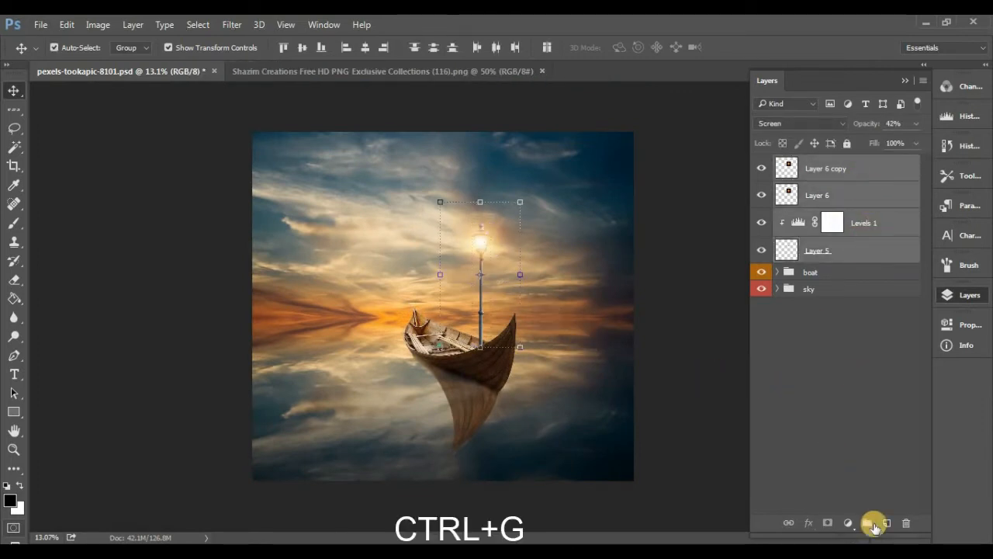
key(ctrl+g)
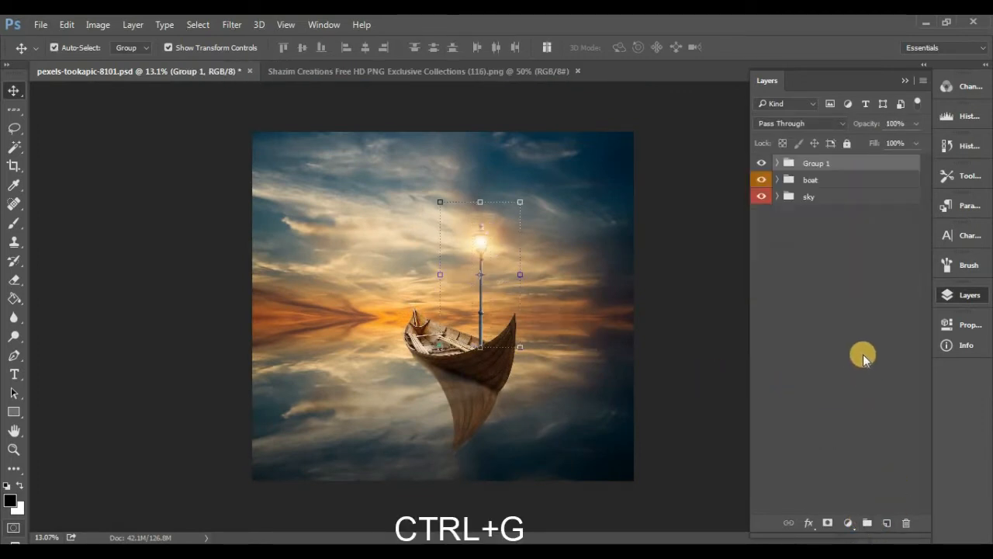
key(ctrl+j)
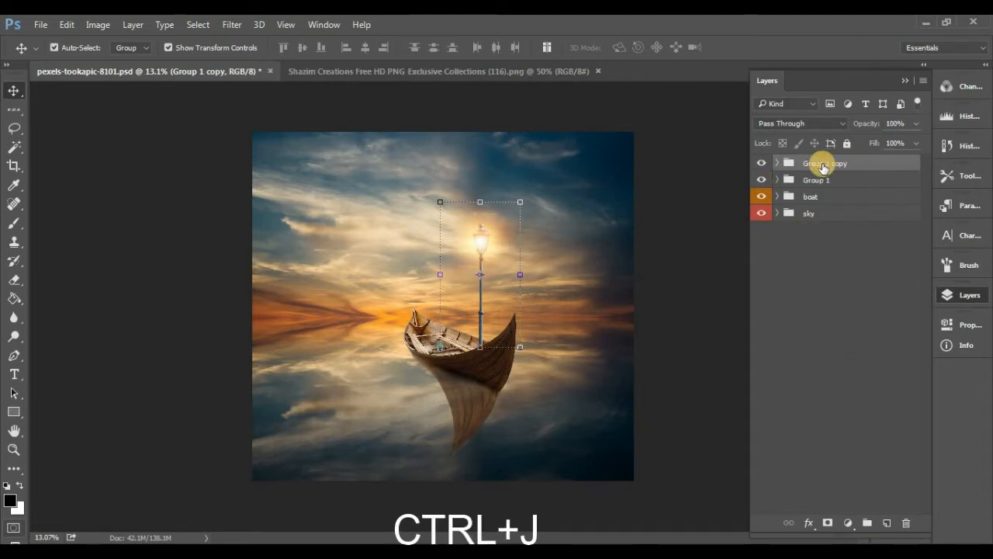
- Flip the duplicated lamp group vertically and place it below the boat in line with the upright lamp as its reflection
right_click(479, 241)
click(75, 27)
click(76, 25)
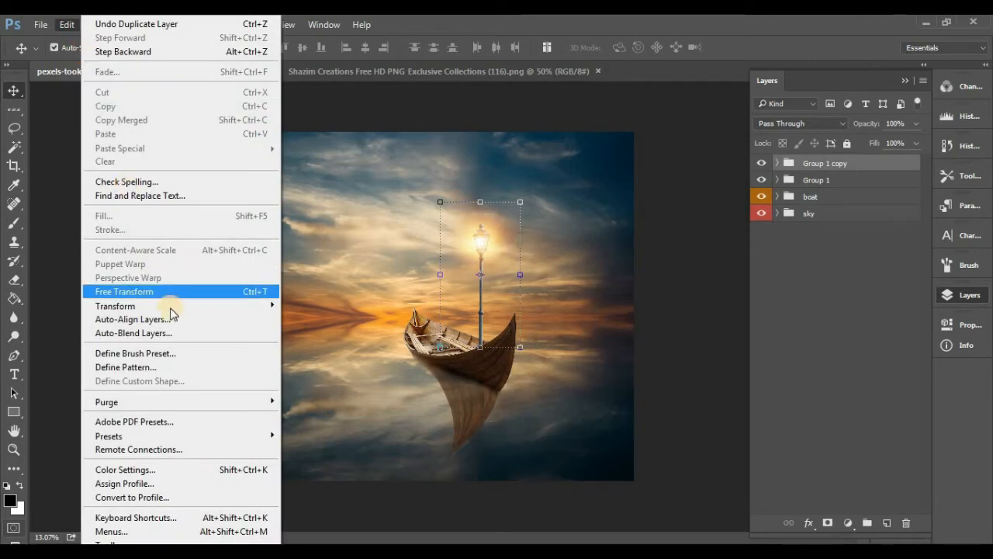
click(182, 288)
right_click(483, 253)
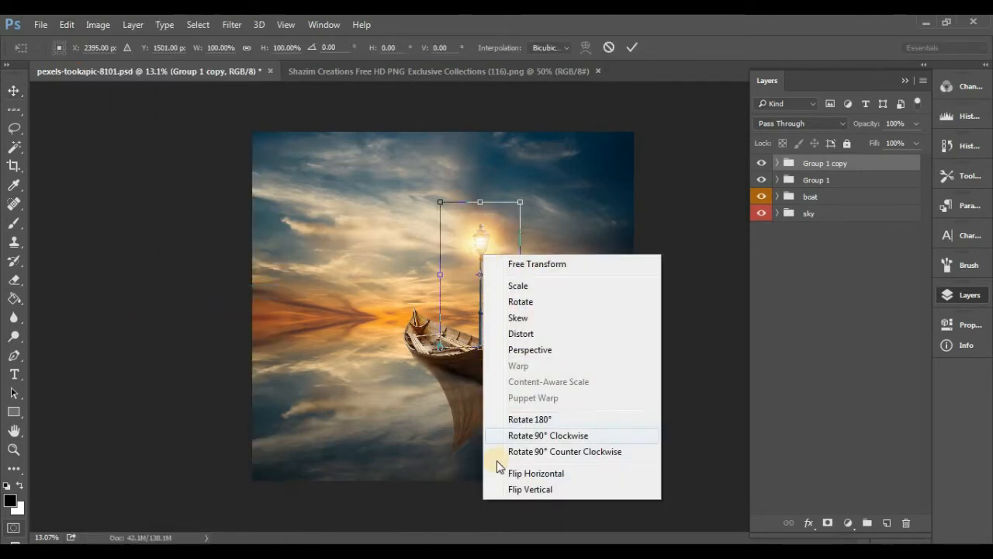
click(512, 489)
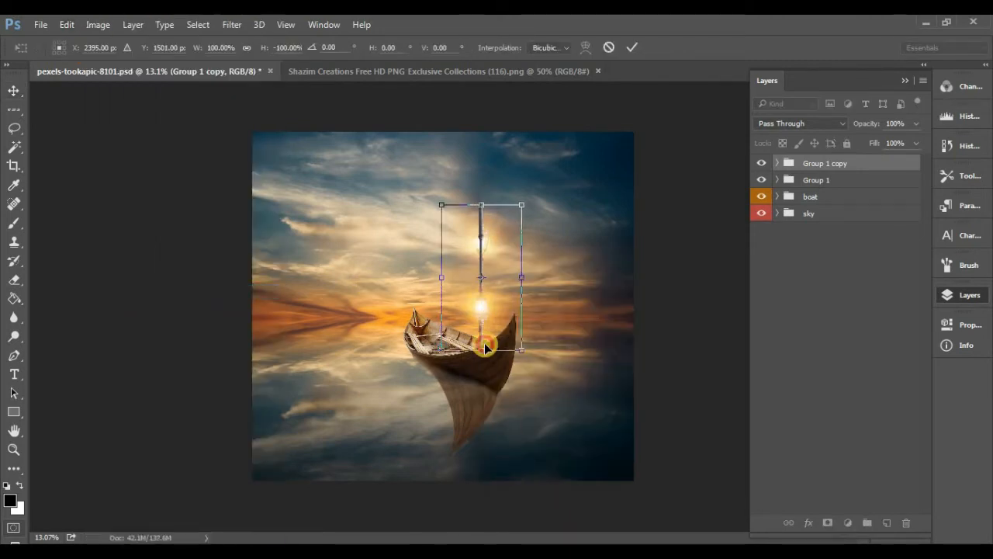
drag(479, 344, 481, 451)
scroll(482, 450, up, 6)
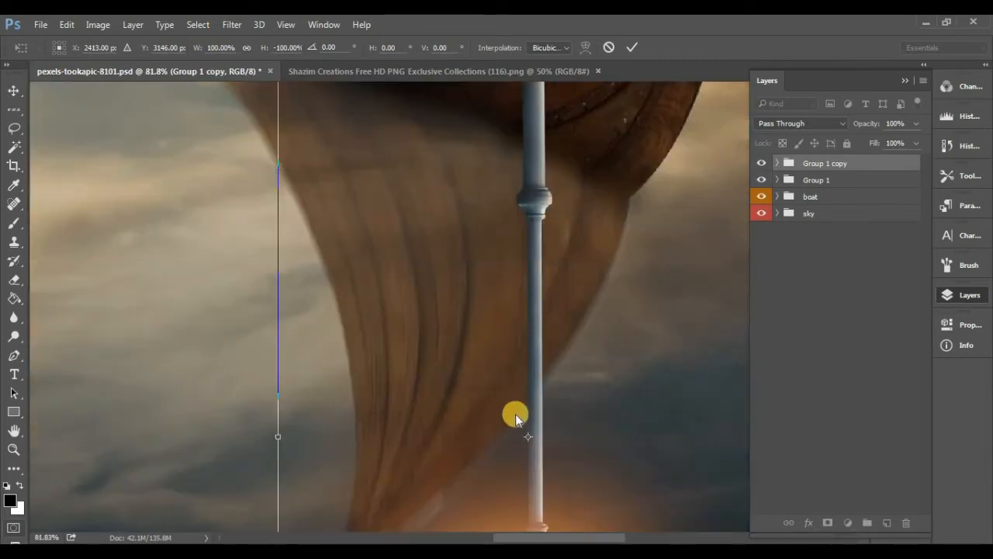
drag(516, 413, 424, 337)
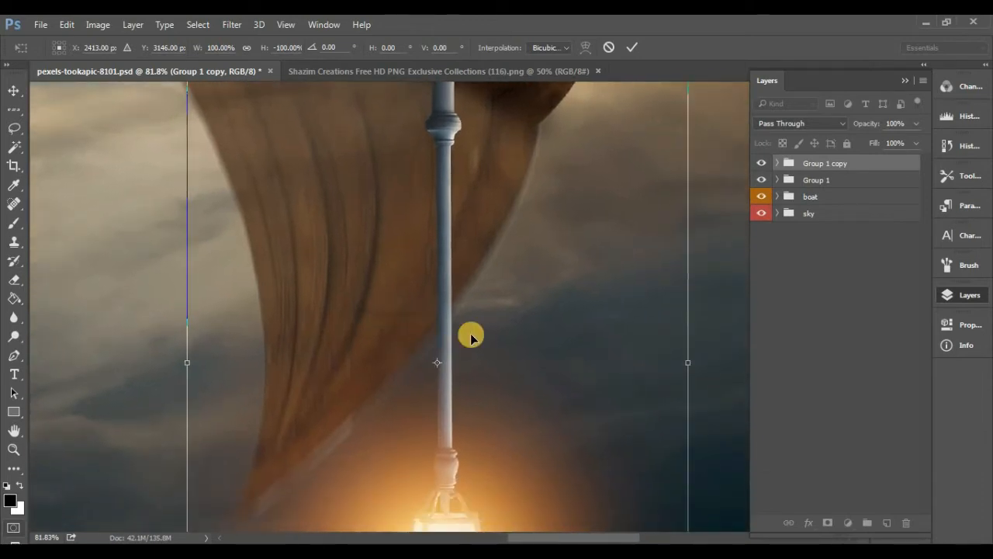
key(Return)
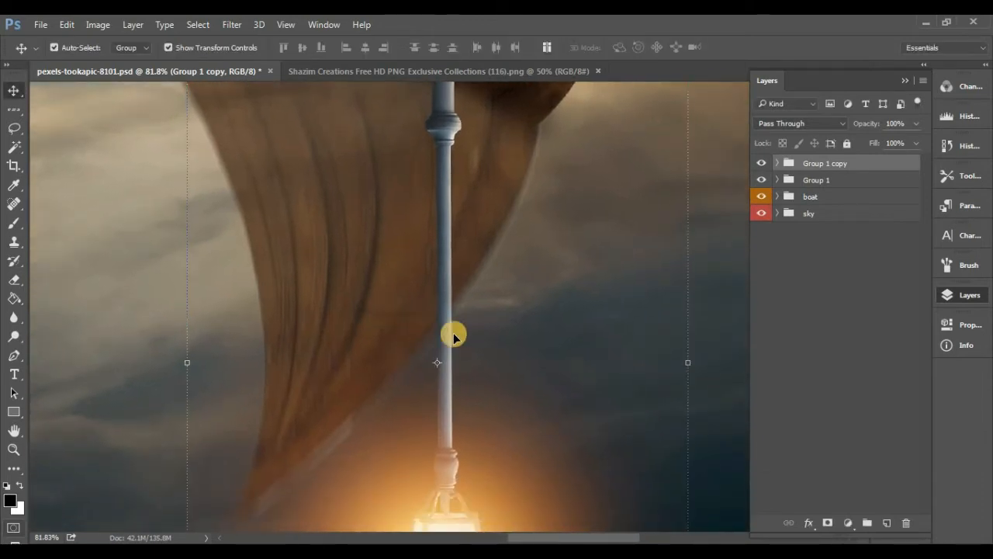
- Add a layer mask to the reflected lamp group and begin a Pen path along the boat reflection's edge across the post
click(829, 524)
key(p)
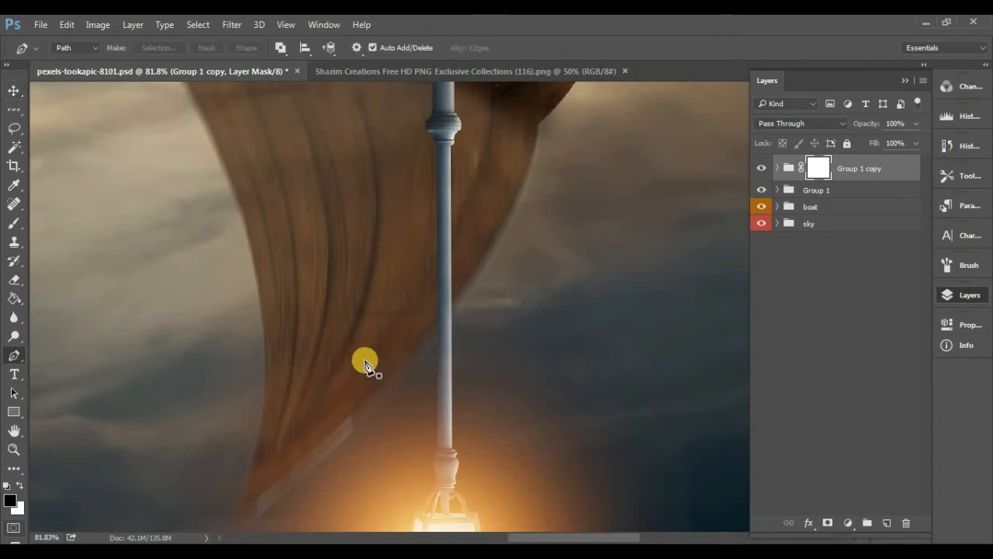
click(412, 349)
drag(476, 265, 486, 232)
alt+click(476, 265)
scroll(480, 214, down, 8)
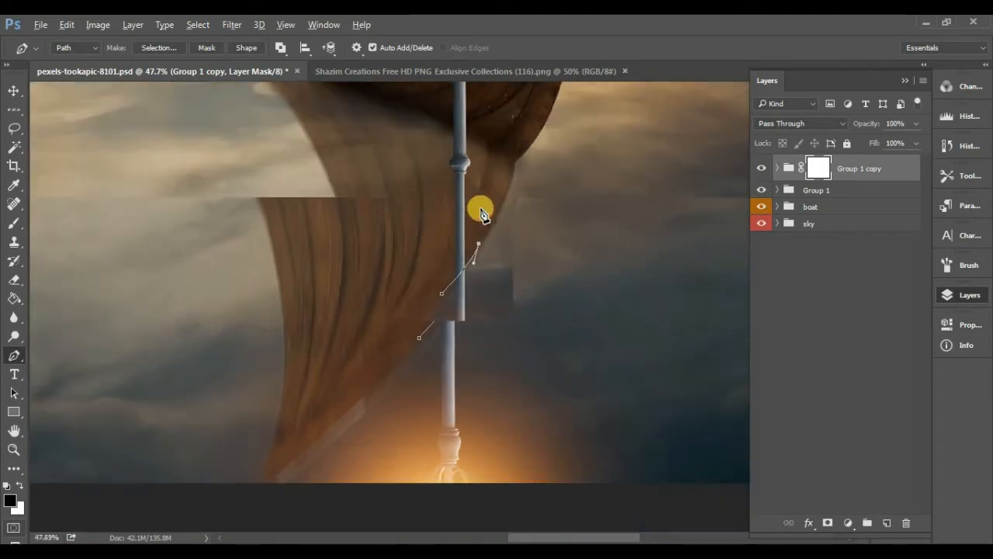
- Continue the path around the reflected post's section overlapping the boat, close it and convert it to a selection
drag(500, 158, 505, 124)
drag(492, 109, 474, 92)
click(414, 89)
drag(343, 206, 344, 237)
click(365, 270)
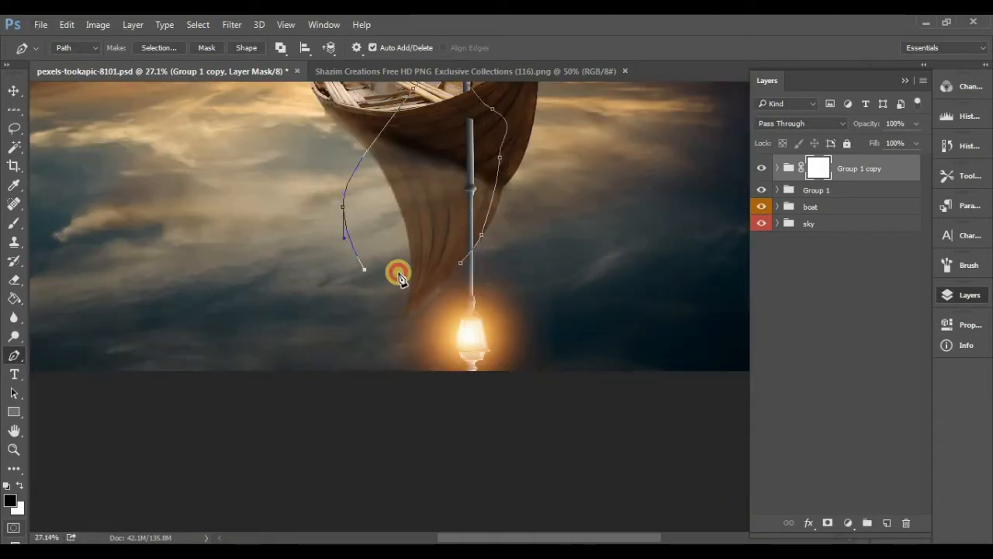
click(460, 262)
right_click(466, 216)
click(510, 238)
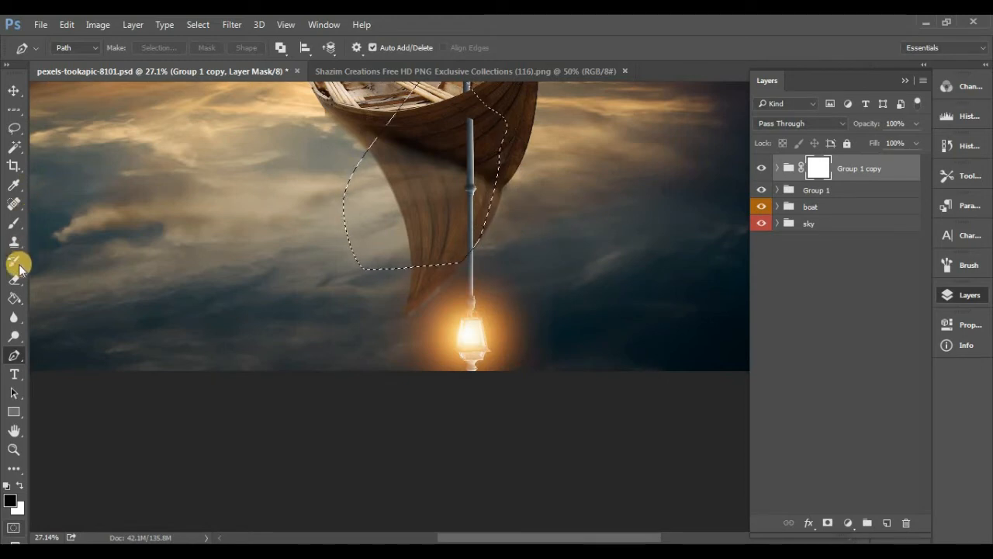
- Paint black on the mask inside the selection, raising brush opacity to 100%, to hide the reflected post over the boat, and deselect
click(13, 222)
mouse_move(464, 145)
mouse_down()
mouse_move(474, 188)
mouse_move(473, 136)
mouse_move(472, 168)
mouse_move(469, 145)
mouse_up()
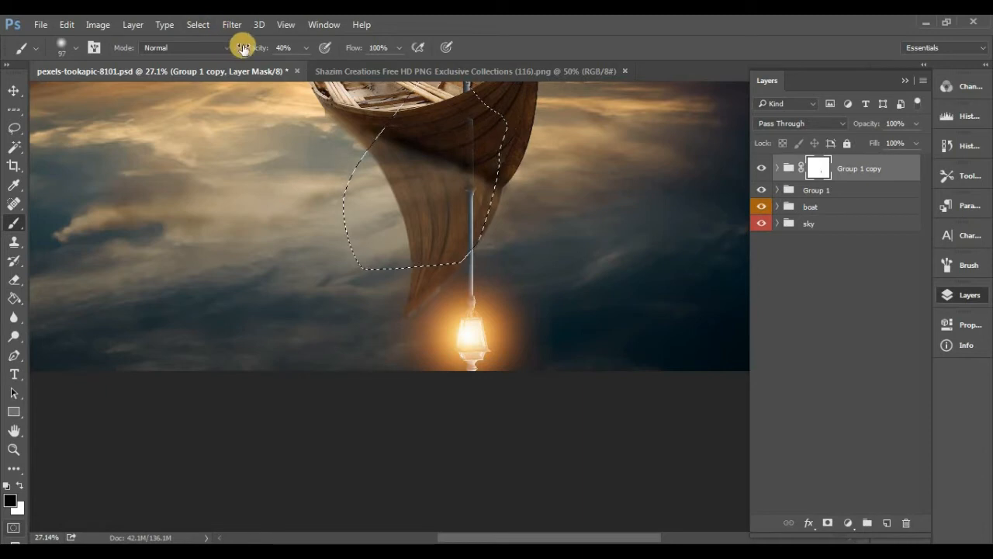
drag(246, 46, 377, 49)
drag(468, 144, 486, 173)
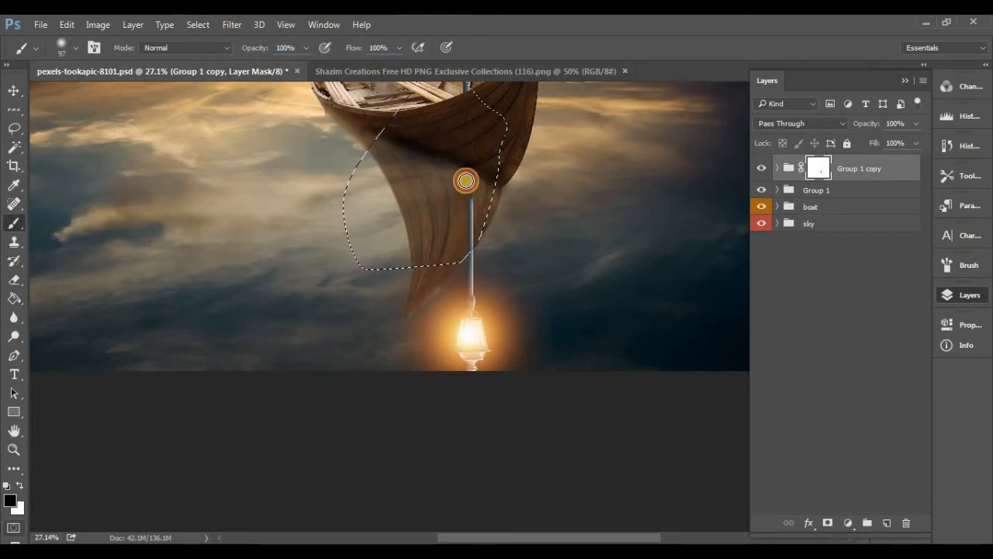
drag(480, 233, 501, 199)
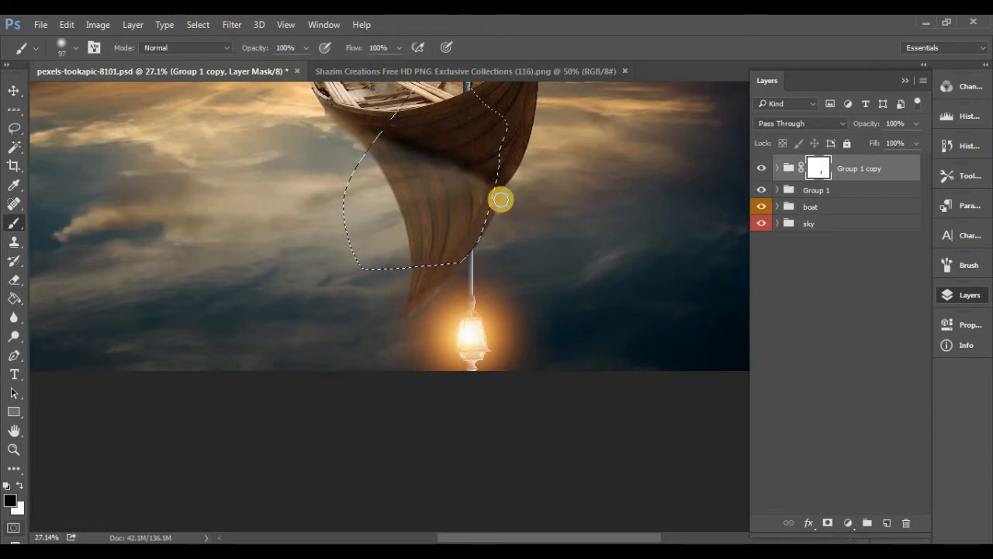
key(ctrl+d)
scroll(534, 166, down, 5)
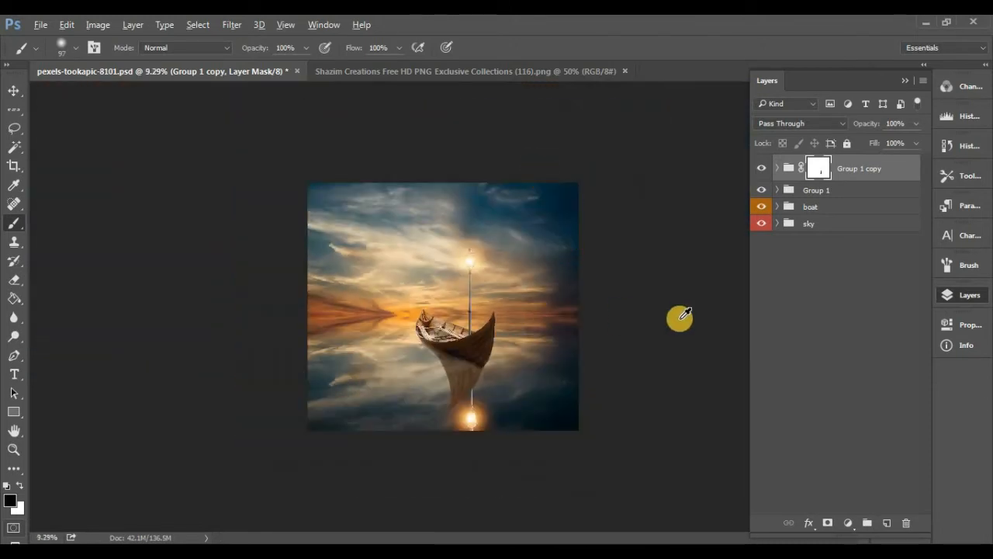
right_click(822, 173)
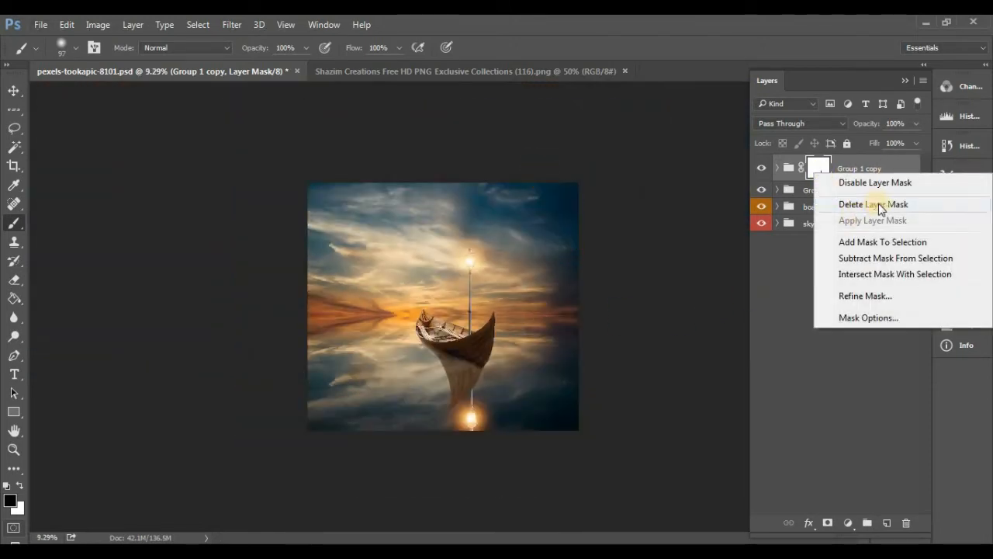
click(859, 375)
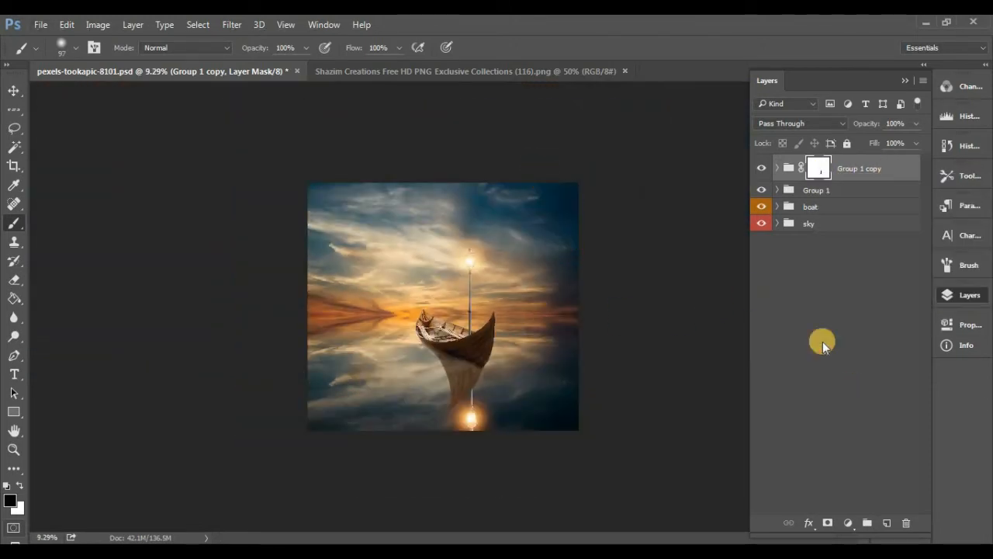
- Apply a Motion Blur with a 90° angle and 49-pixel distance to the lamp layer in the reflected lamp group
click(777, 168)
click(831, 281)
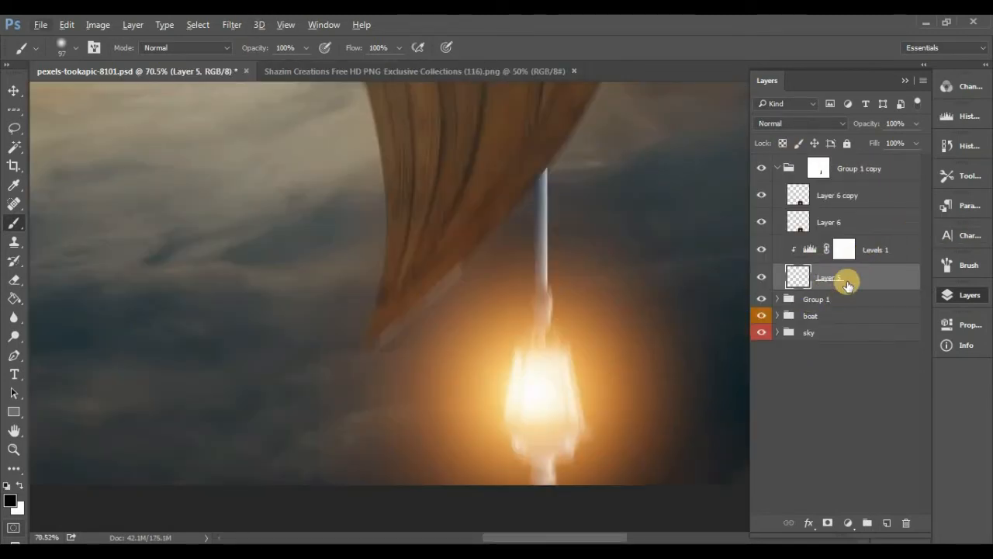
click(232, 24)
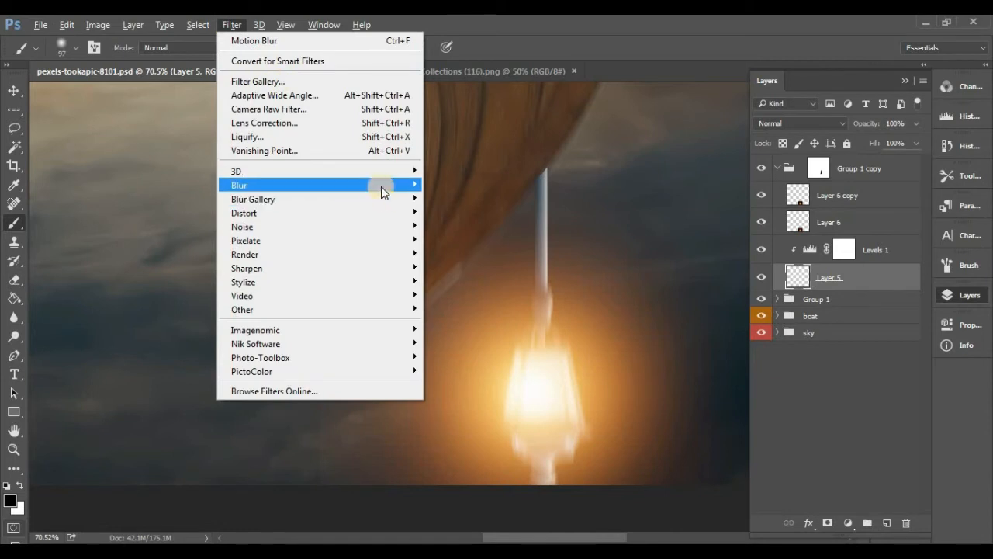
mouse_move(381, 186)
click(462, 268)
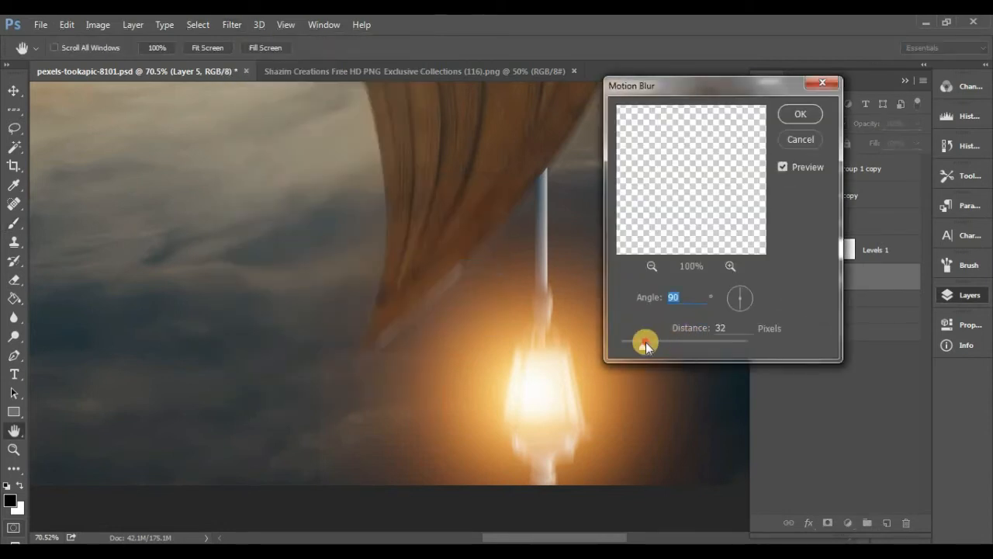
drag(653, 344, 659, 352)
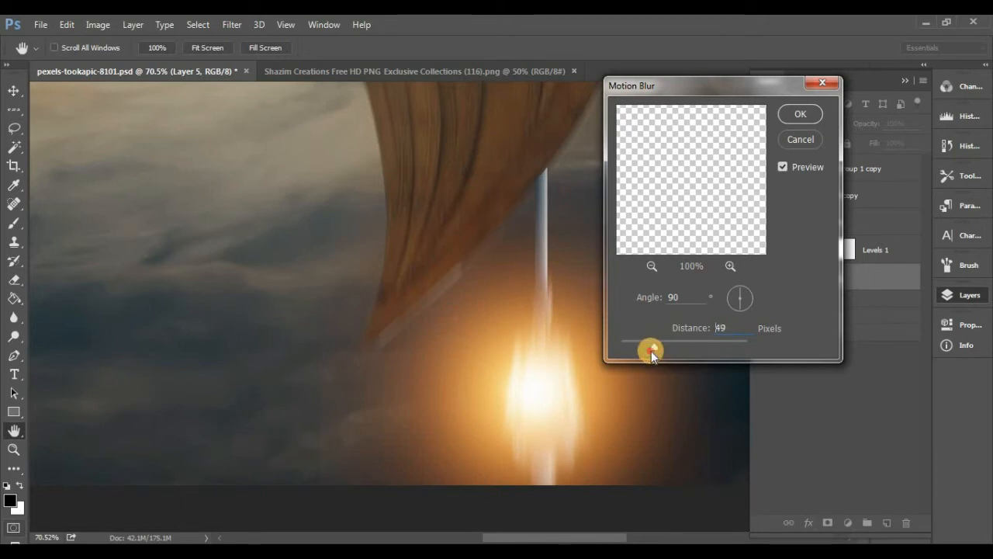
click(798, 111)
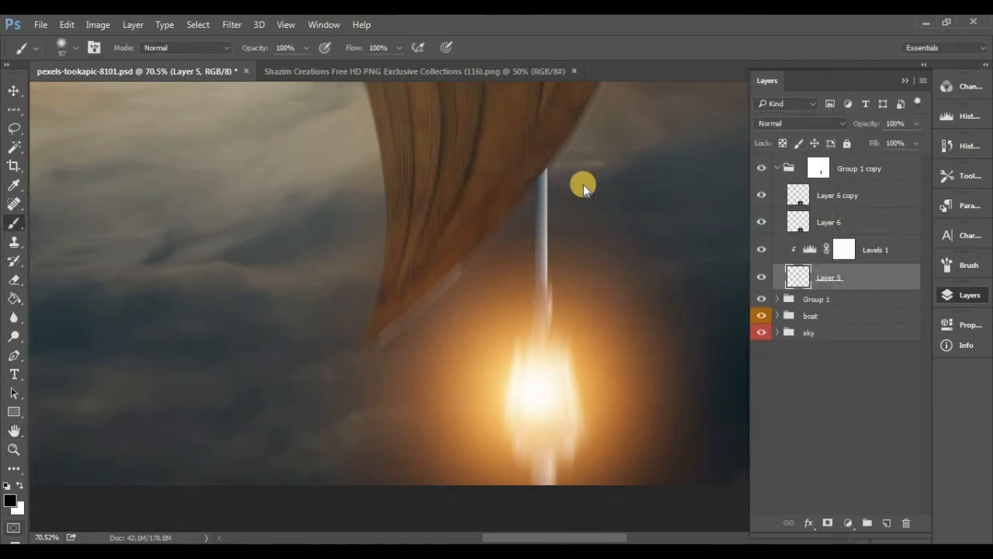
scroll(579, 186, down, 10)
scroll(602, 253, up, 1)
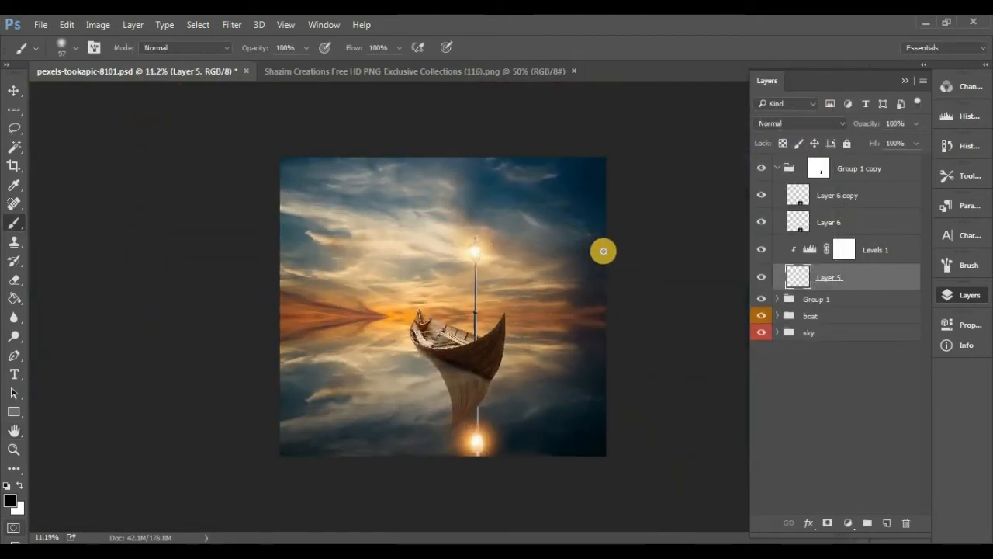
- Collapse the reflected lamp group, then colour-label the upright lamp group gray and the reflected lamp group green
click(775, 174)
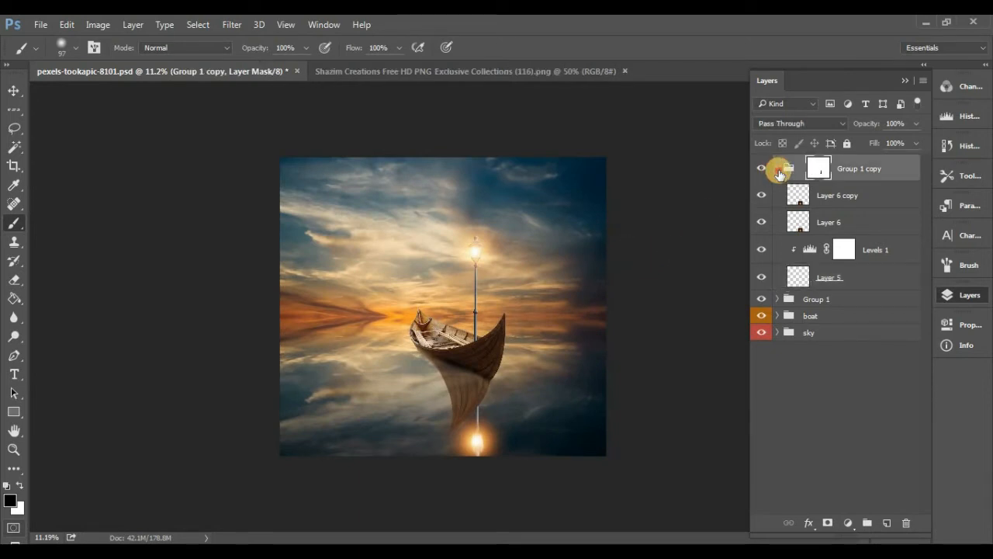
click(778, 170)
right_click(839, 190)
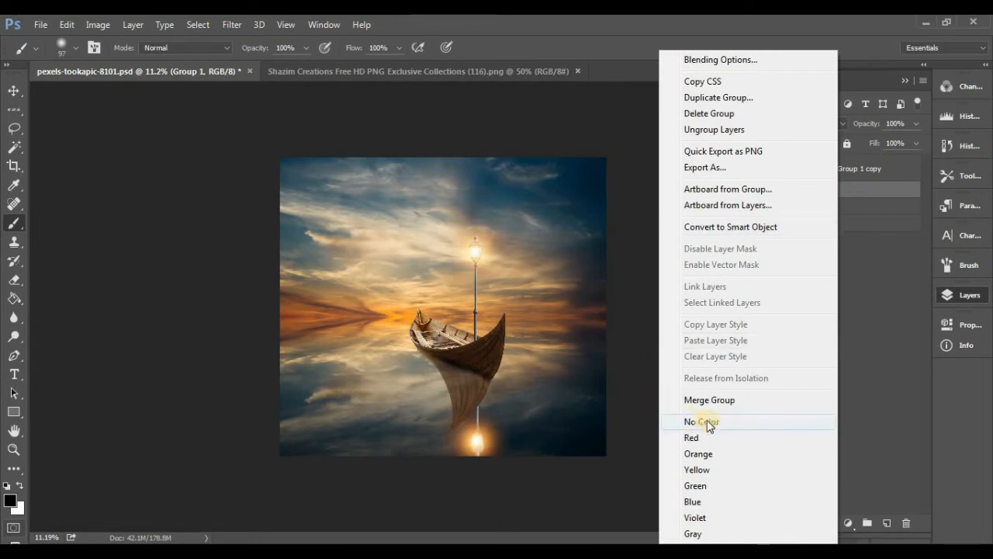
click(732, 535)
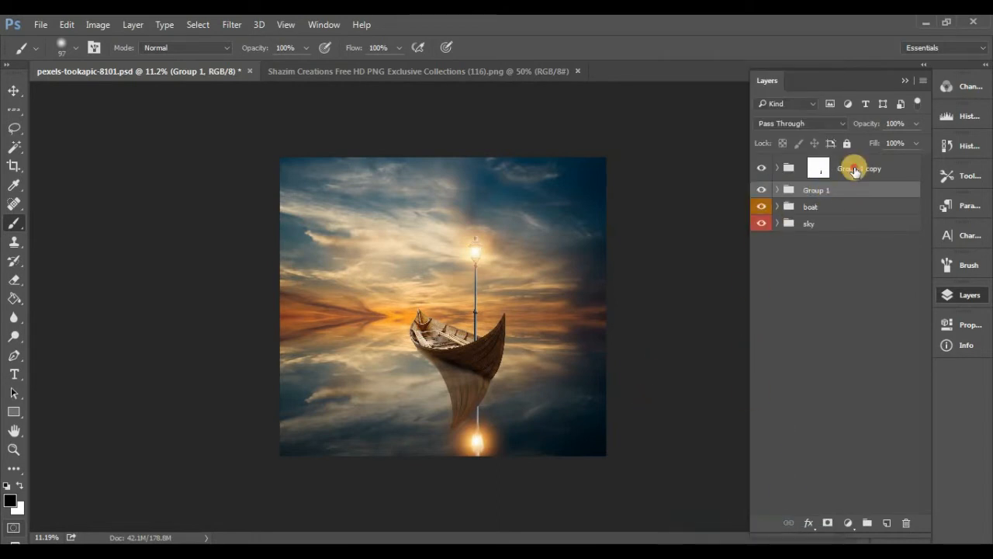
right_click(854, 170)
click(703, 485)
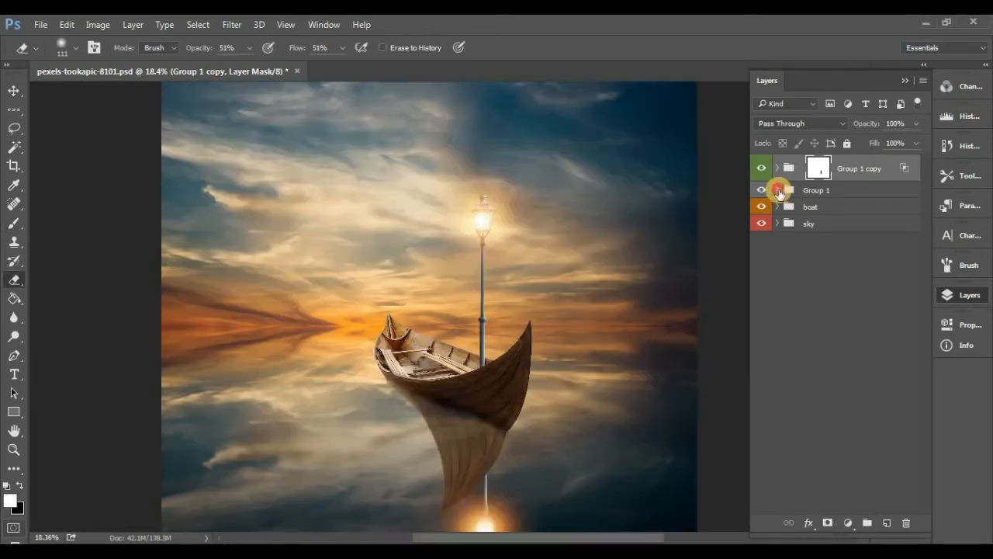
- Add a new empty layer above Layer 6 copy in the upright lamp group
click(870, 190)
click(778, 190)
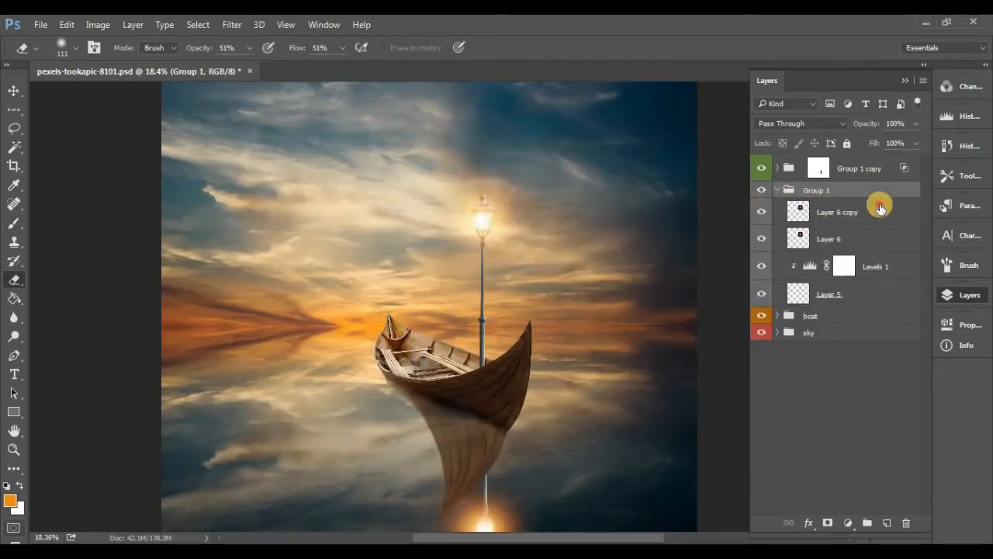
click(880, 209)
click(887, 522)
- Paint a soft black shadow on the new layer where the lamp post's base meets the boat's edge
click(15, 224)
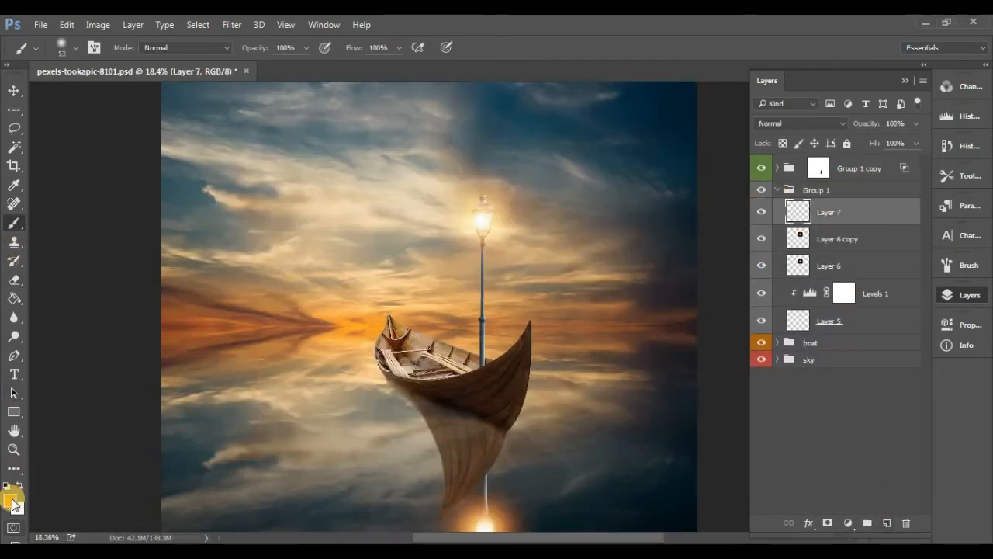
click(10, 501)
drag(594, 348, 567, 467)
click(890, 279)
scroll(501, 377, up, 10)
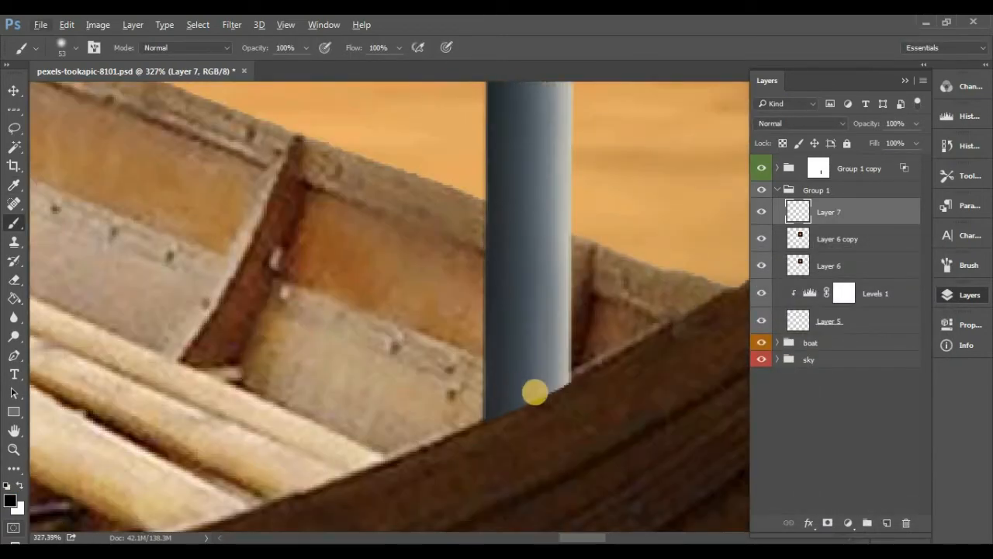
click(535, 392)
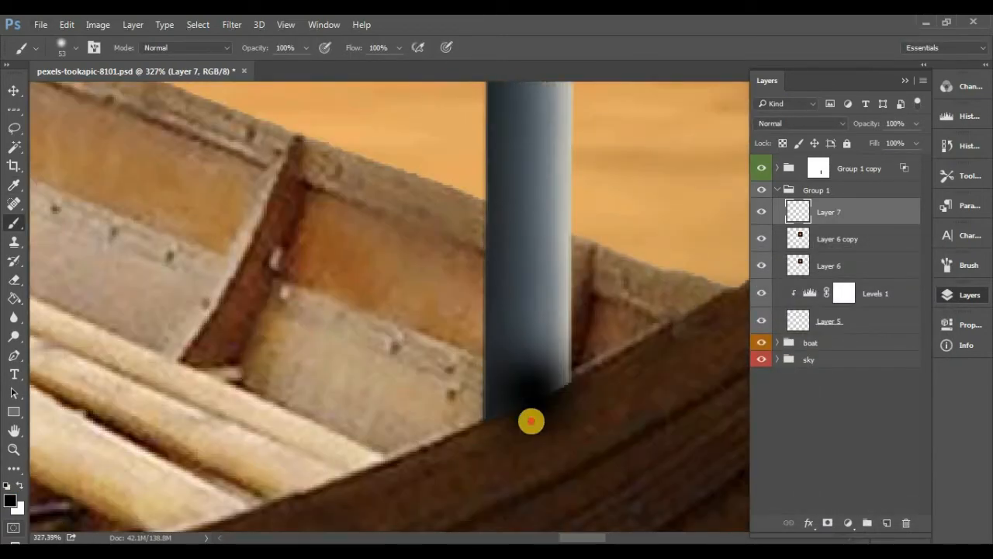
click(533, 419)
- Set the shadow layer to 85% opacity, try several blend modes and choose Multiply
click(783, 124)
click(780, 224)
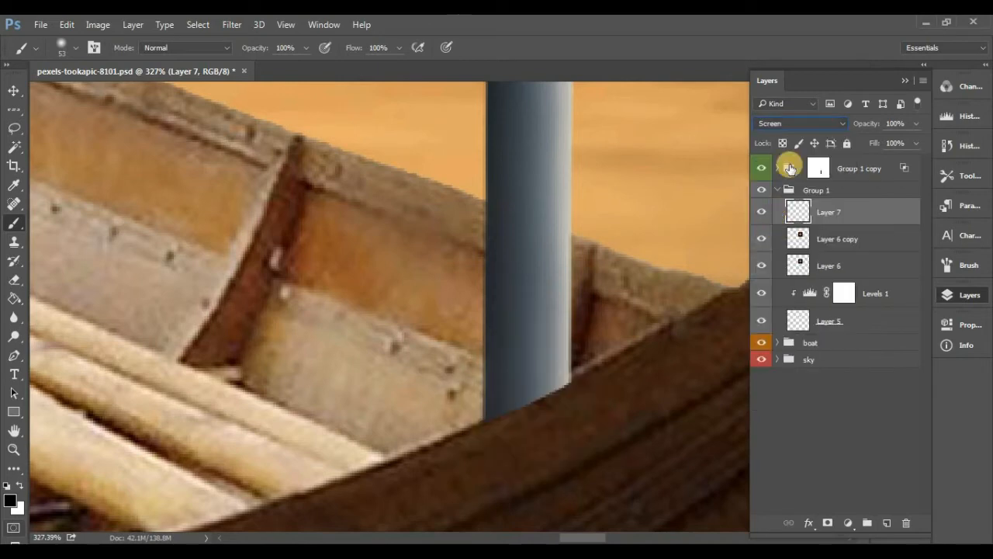
click(788, 123)
click(776, 136)
drag(867, 124, 846, 127)
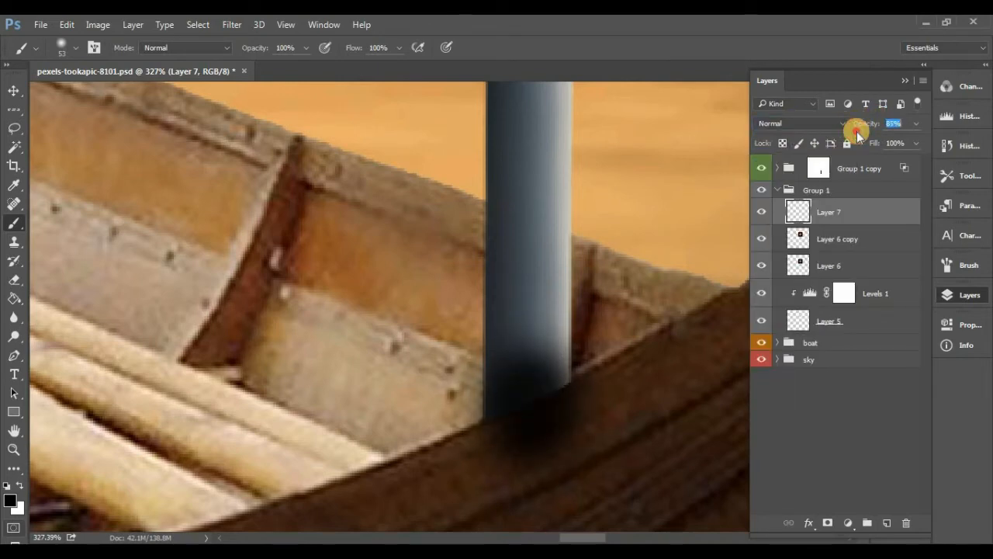
scroll(591, 345, down, 1)
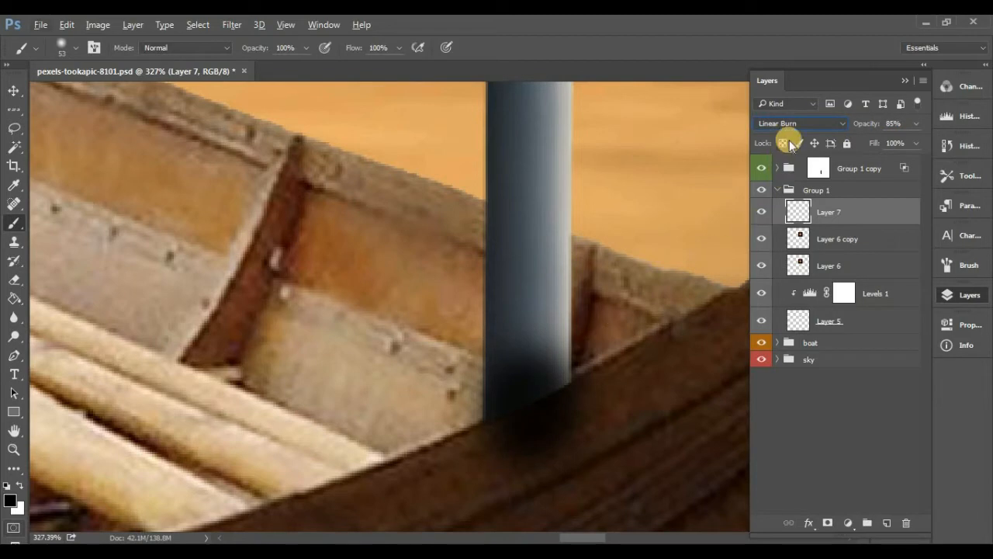
click(787, 124)
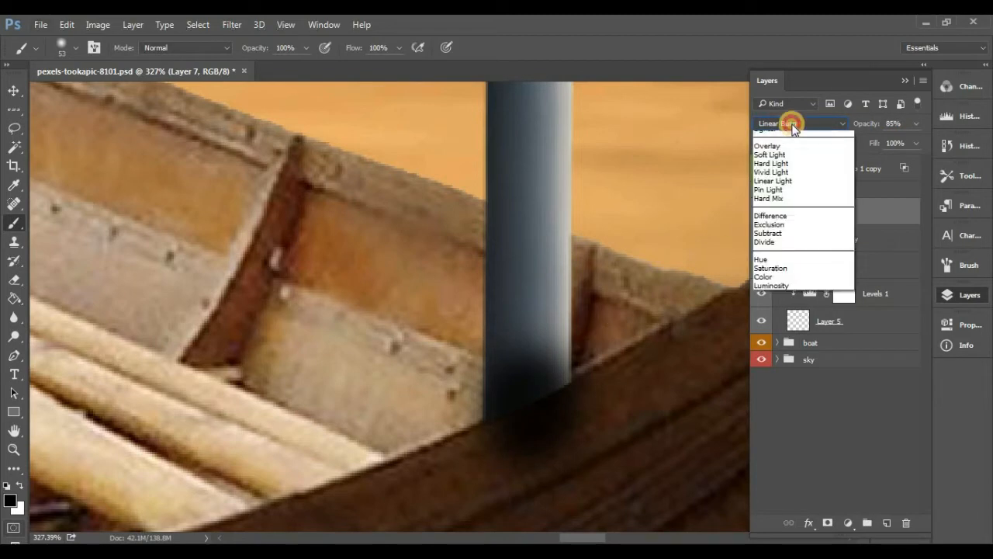
click(768, 171)
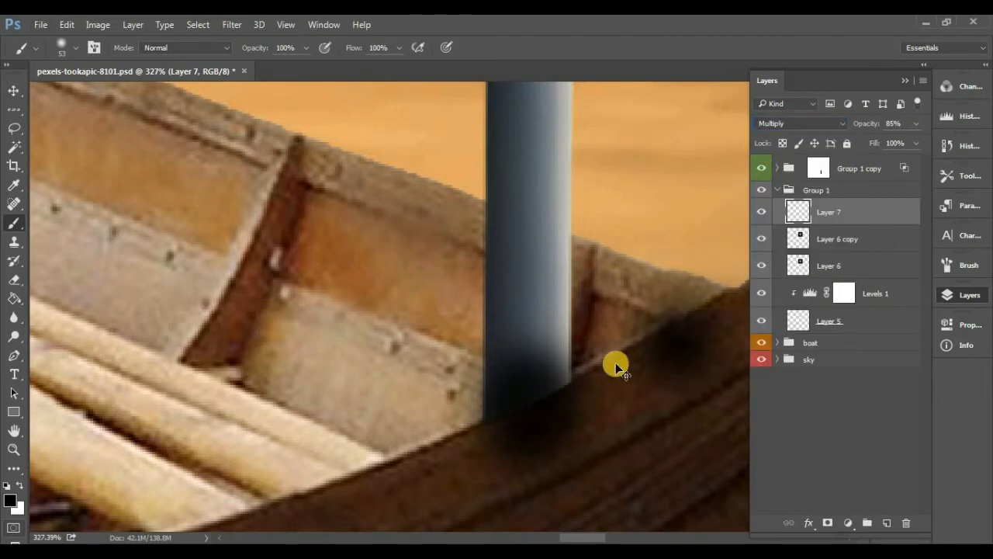
- Reduce the shadow layer's opacity to 54%, deselect the layer and collapse the upright lamp group
click(14, 90)
click(575, 238)
key(ctrl+0)
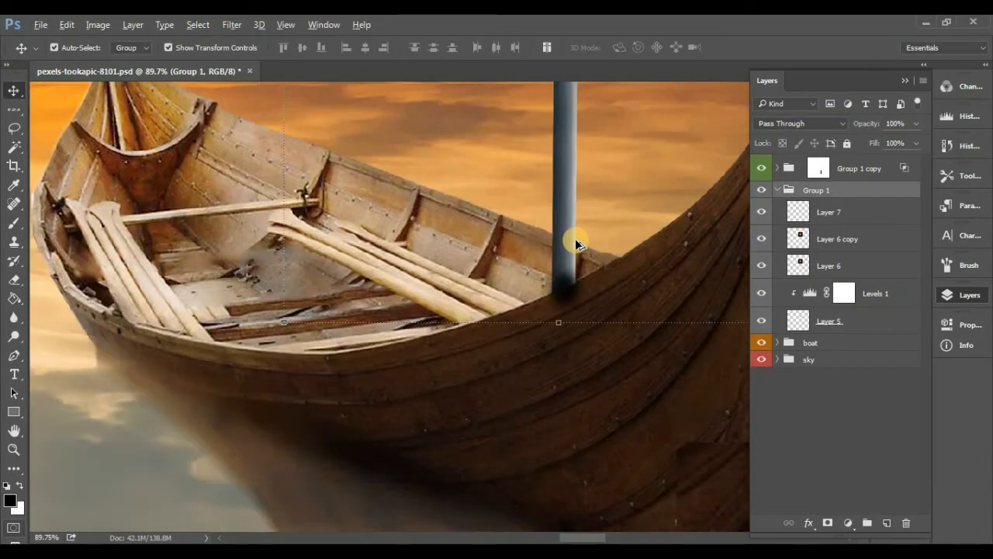
click(598, 277)
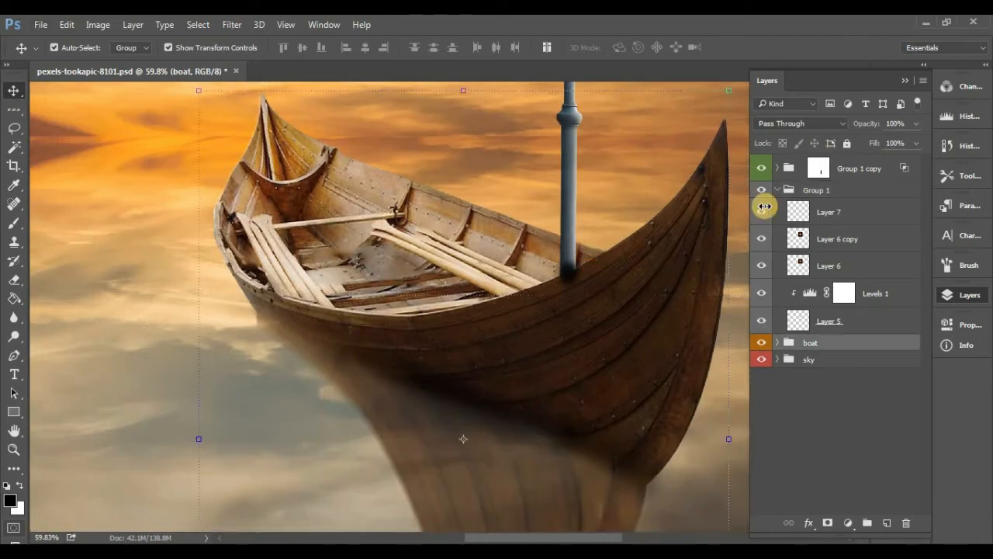
click(855, 214)
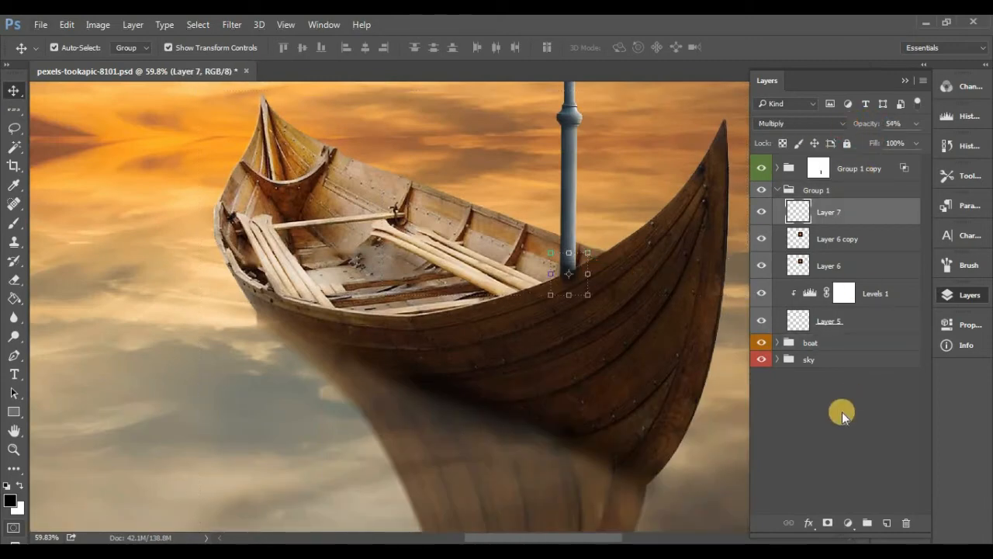
click(842, 417)
click(779, 190)
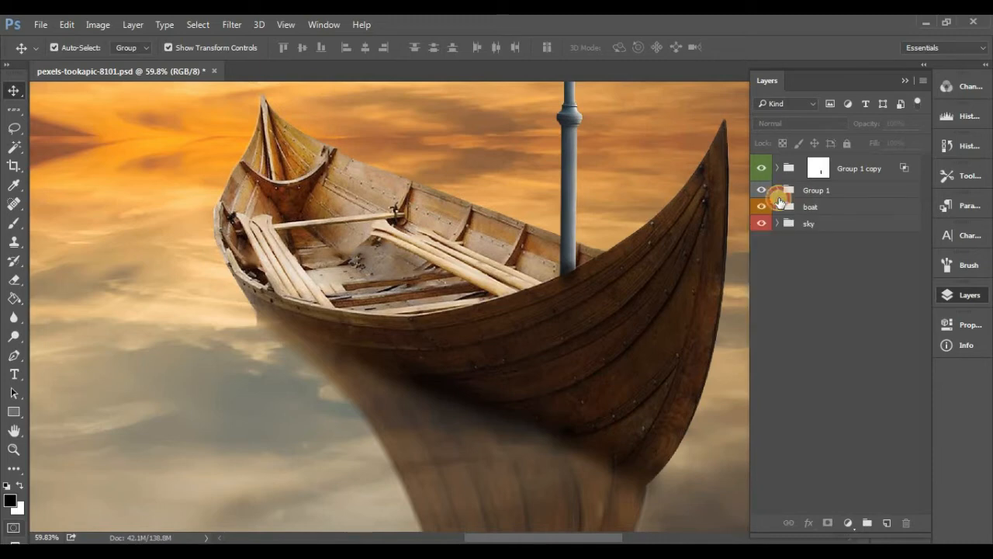
scroll(473, 275, down, 5)
scroll(472, 275, down, 2)
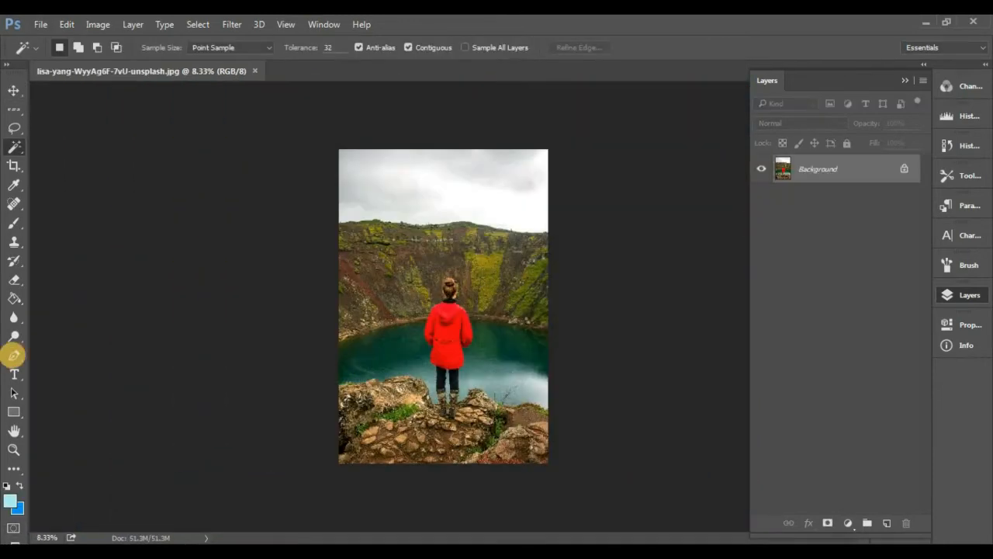
- In the photo of the woman in the red jacket, begin a Pen path down the jacket's right edge towards the hem
click(14, 356)
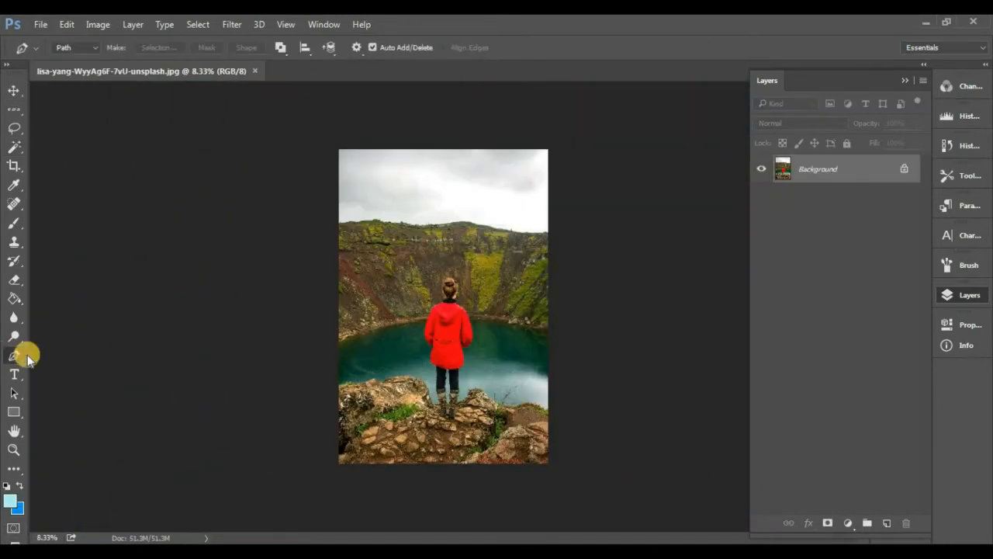
scroll(485, 419, up, 5)
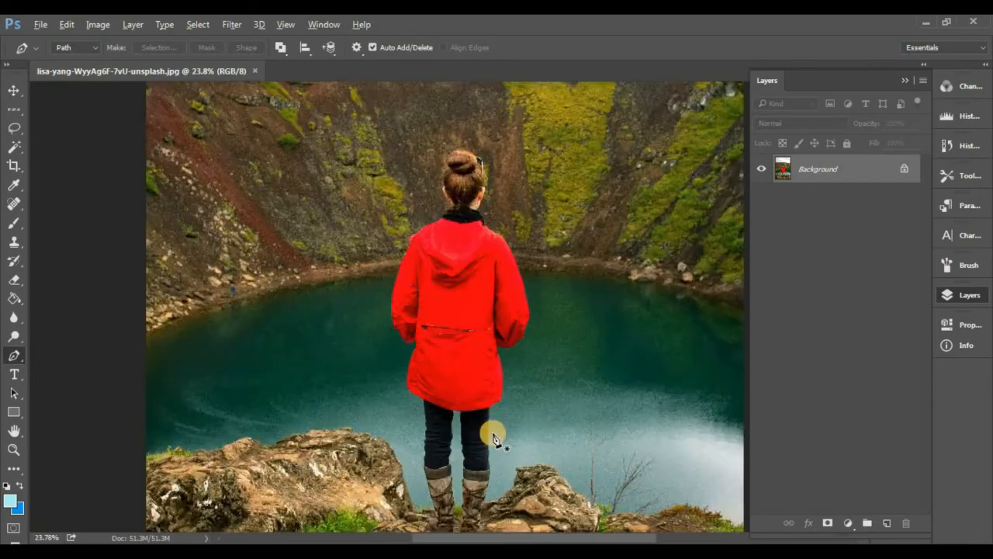
scroll(497, 439, up, 8)
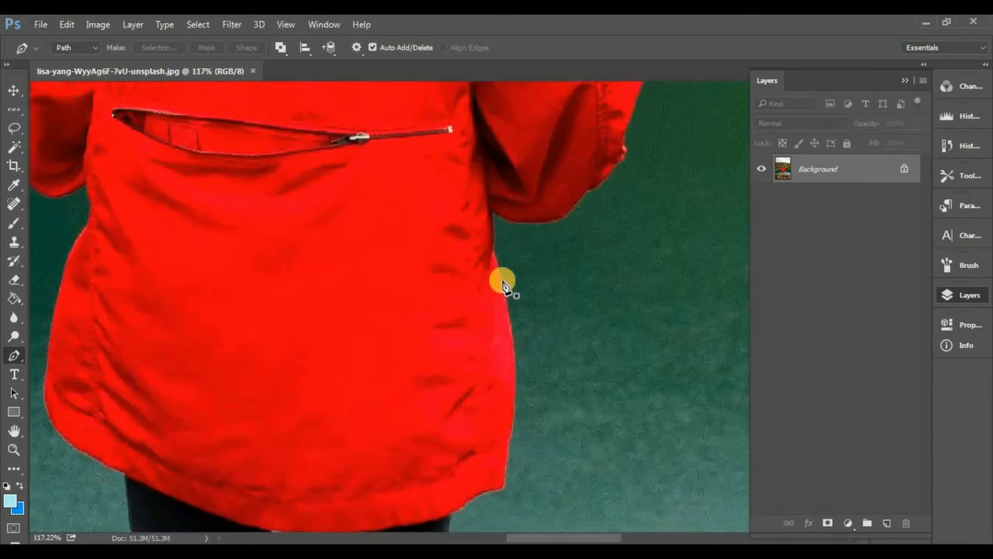
click(495, 258)
scroll(505, 303, up, 3)
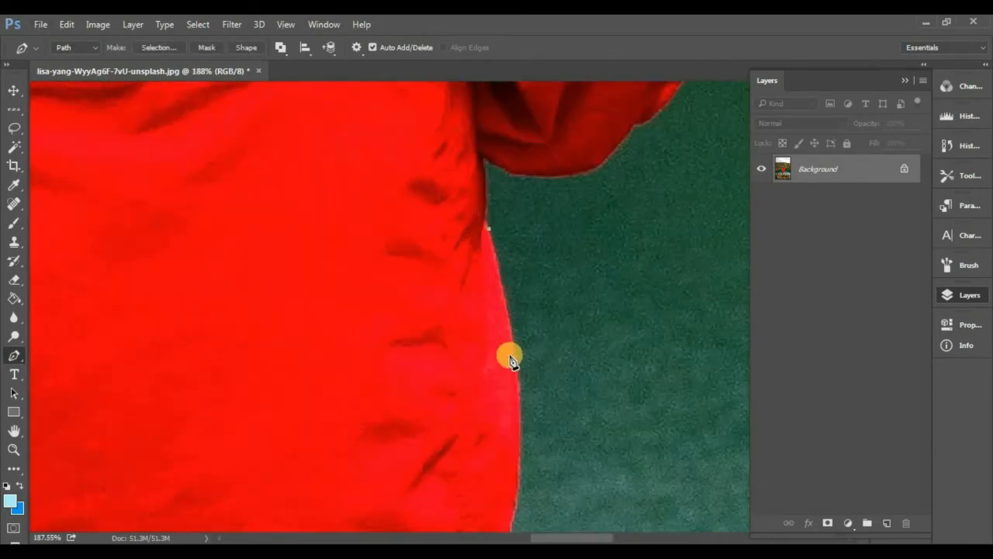
drag(516, 370, 490, 145)
click(488, 288)
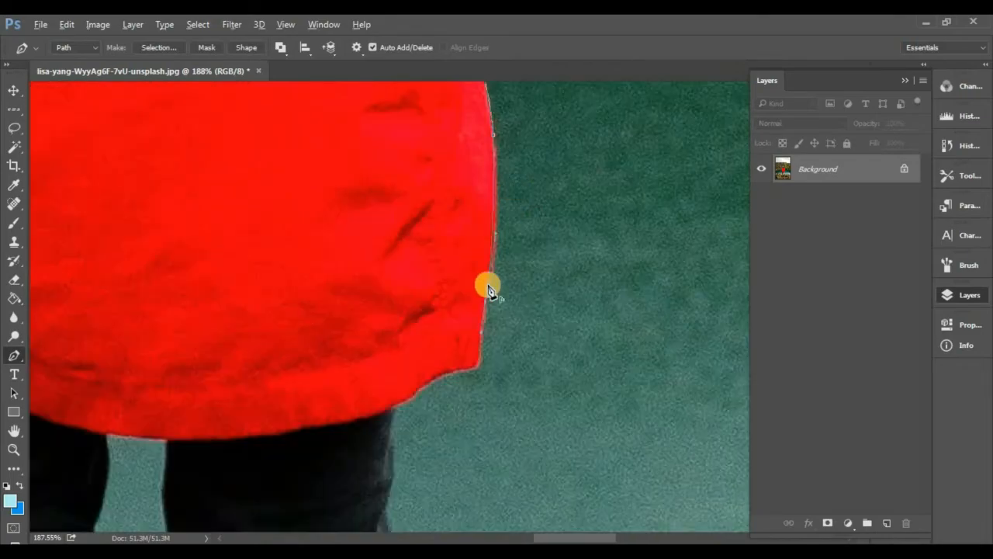
- Continue the path around the jacket hem, down the right leg's outer edge and around the boot's heel
drag(428, 383, 417, 198)
click(381, 321)
drag(377, 372, 342, 155)
click(352, 426)
scroll(352, 426, up, 3)
click(277, 326)
click(290, 349)
drag(295, 458, 396, 289)
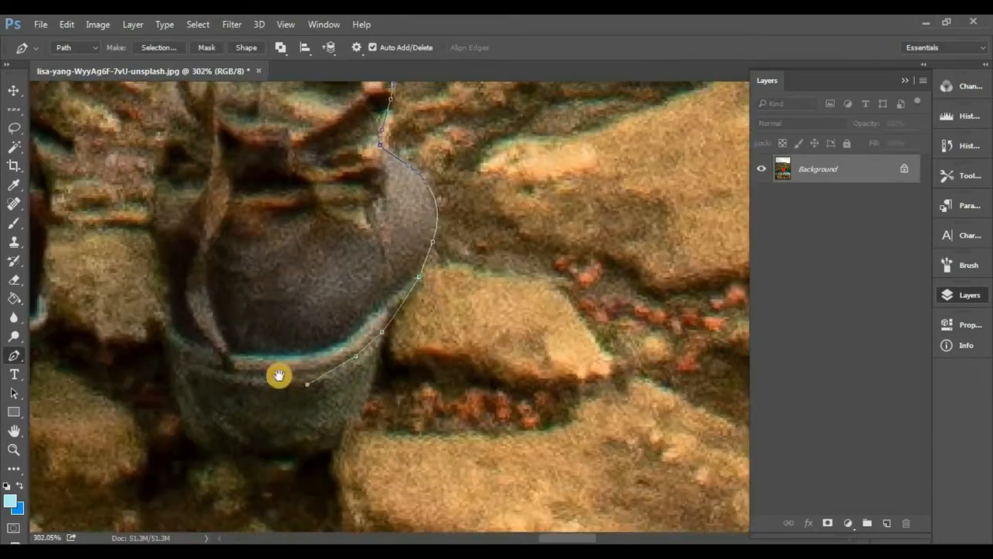
- Continue the path around the right boot's sole and up its inner edge past the cuff
scroll(277, 375, down, 1)
click(377, 411)
drag(310, 364, 379, 443)
scroll(293, 397, down, 4)
drag(326, 256, 380, 411)
click(379, 368)
click(377, 324)
drag(388, 233, 406, 386)
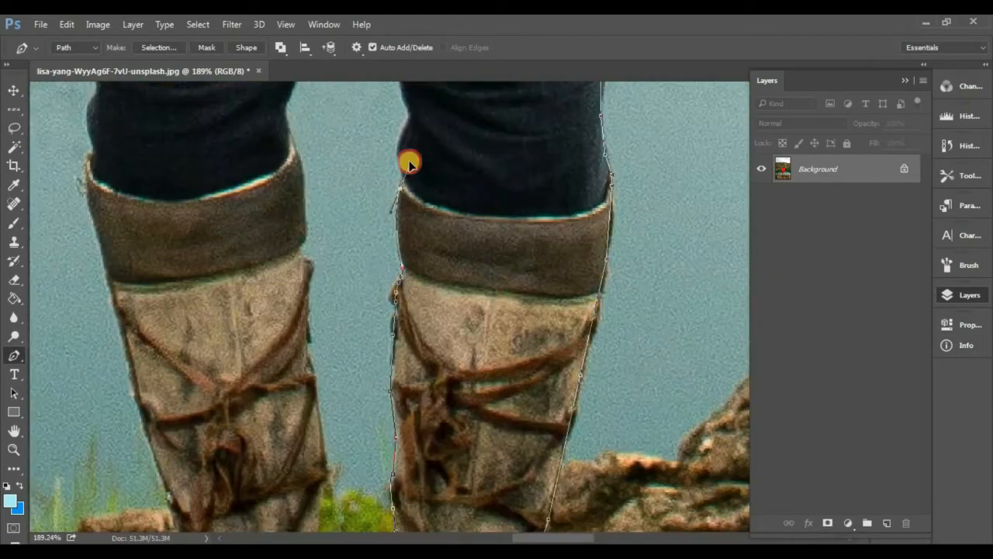
- Continue the path up the right leg's inner edge, across the jacket hem and down the left leg's inner edge
scroll(408, 162, up, 5)
click(472, 163)
drag(474, 157, 496, 372)
click(411, 147)
scroll(388, 233, up, 2)
drag(328, 349, 312, 373)
scroll(329, 349, down, 5)
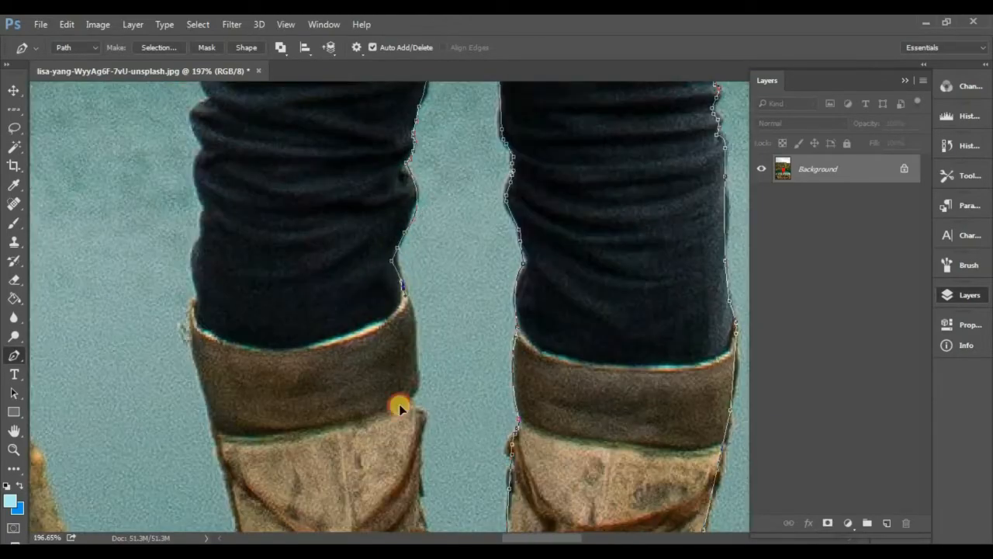
- Continue the path around the left boot and up the outer edge of the left lower leg
scroll(399, 403, down, 4)
drag(412, 435, 425, 178)
scroll(428, 333, up, 5)
drag(388, 481, 355, 487)
click(200, 320)
drag(263, 247, 299, 337)
click(304, 337)
click(299, 305)
drag(326, 155, 348, 384)
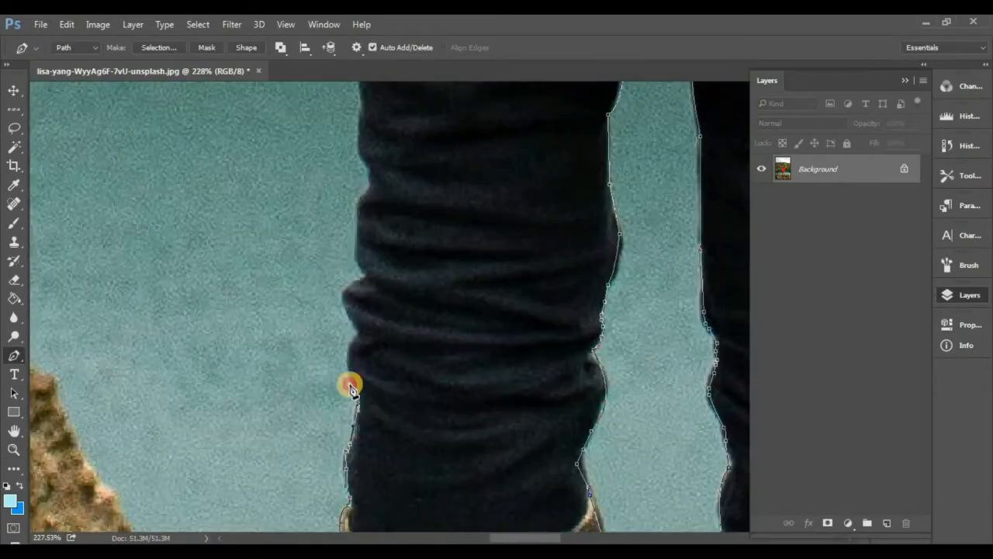
- Continue the path up the left leg's outer edge, along the jacket and around the left sleeve
scroll(349, 384, up, 4)
click(381, 186)
scroll(381, 187, down, 4)
mouse_move(271, 326)
mouse_down()
mouse_move(295, 251)
mouse_move(326, 466)
mouse_up()
drag(261, 223, 213, 94)
drag(295, 171, 326, 466)
drag(222, 377, 255, 315)
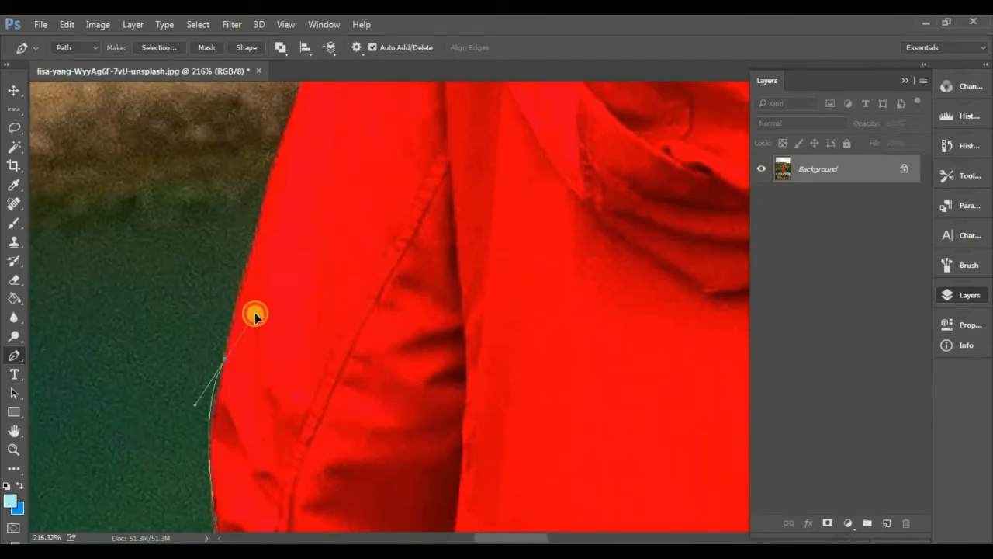
- Continue the path up the left sleeve and shoulder, past the collar and ear, and loosely around the hair's left side
drag(310, 194, 404, 466)
drag(412, 306, 466, 291)
scroll(516, 273, up, 4)
scroll(527, 266, down, 3)
click(417, 382)
click(426, 361)
scroll(399, 329, down, 3)
drag(291, 284, 288, 264)
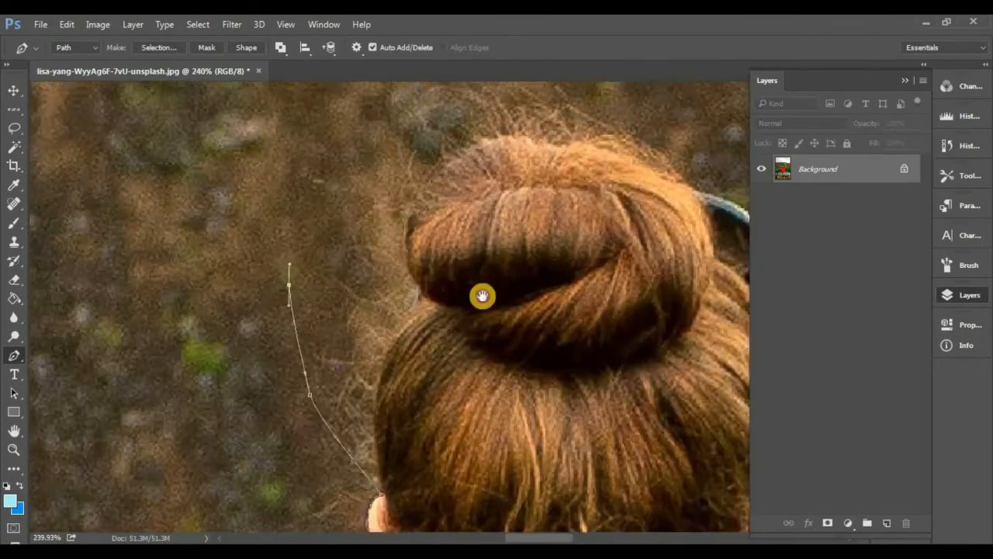
- Continue the path loosely over the hair bun and down the right side of the head to the black collar
drag(481, 297, 264, 298)
click(492, 137)
scroll(548, 421, up, 4)
drag(532, 326, 461, 106)
click(391, 243)
drag(443, 295, 433, 344)
drag(543, 434, 400, 214)
- Continue the path from the collar over the right shoulder and down the outer edge of the right sleeve
drag(381, 261, 381, 299)
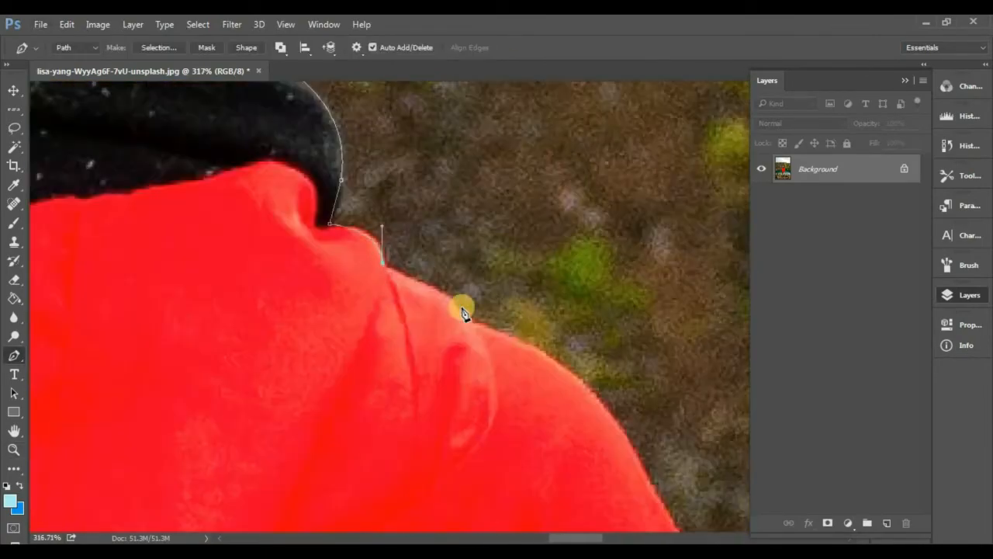
drag(464, 388, 326, 194)
mouse_move(581, 328)
mouse_down()
mouse_move(612, 485)
mouse_move(543, 155)
mouse_up()
drag(614, 326, 559, 140)
scroll(560, 296, down, 2)
click(529, 342)
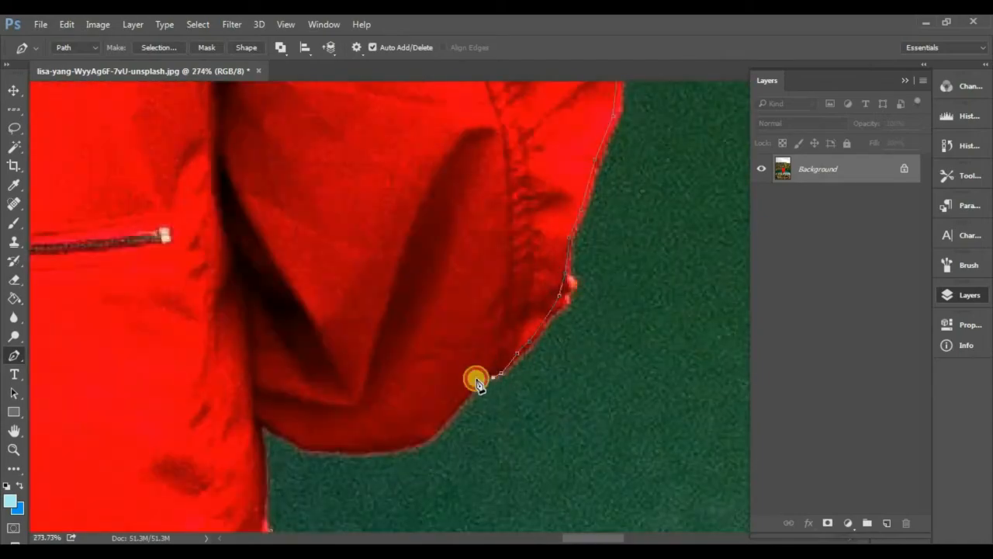
- Carry the path around the right elbow and under the sleeve, then close it at the jacket's side
click(484, 377)
click(431, 435)
drag(292, 451, 402, 381)
alt+click(455, 401)
click(420, 379)
drag(427, 455, 427, 336)
drag(421, 354, 420, 370)
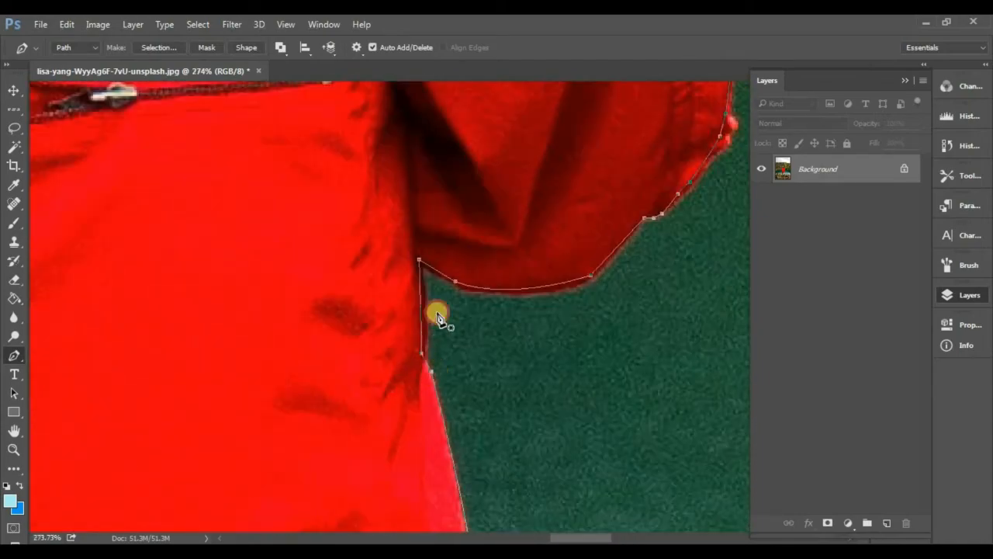
- Turn the closed path into a selection and add a layer mask that isolates the woman
scroll(436, 312, down, 10)
right_click(446, 230)
click(496, 236)
key(Return)
click(827, 523)
scroll(470, 257, up, 4)
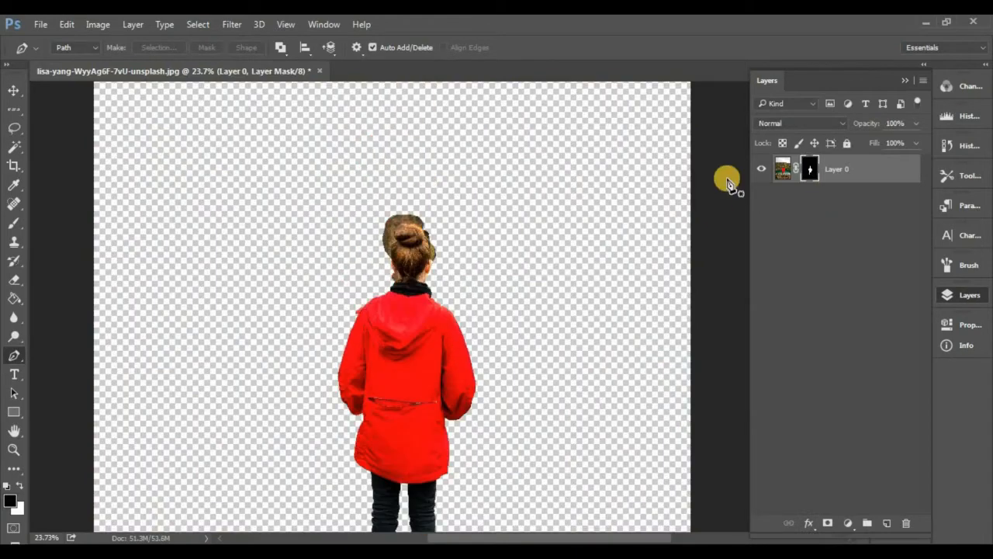
- Trace the leftover background patch below the left ear with the Pen tool and set the path operation for combining paths
scroll(398, 272, up, 10)
drag(399, 272, 450, 348)
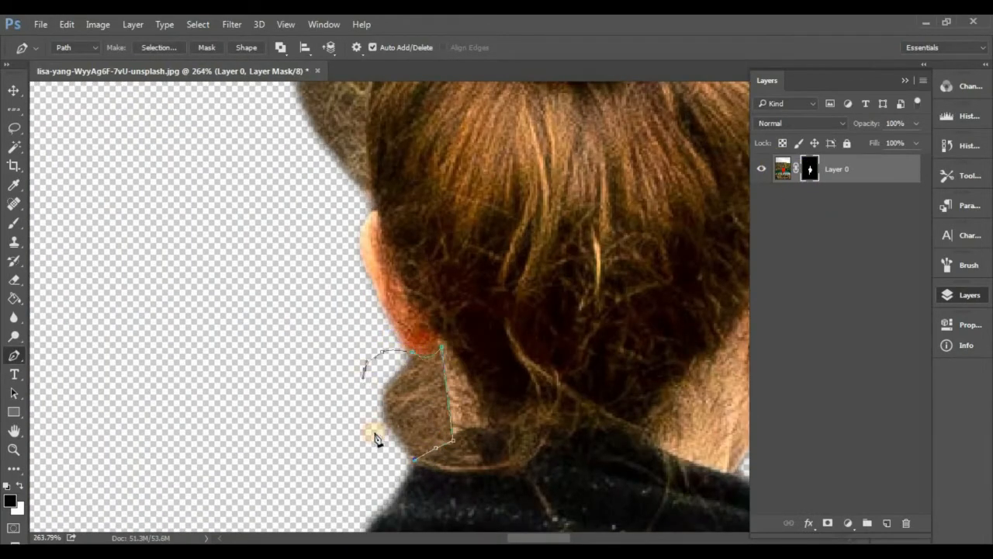
click(356, 49)
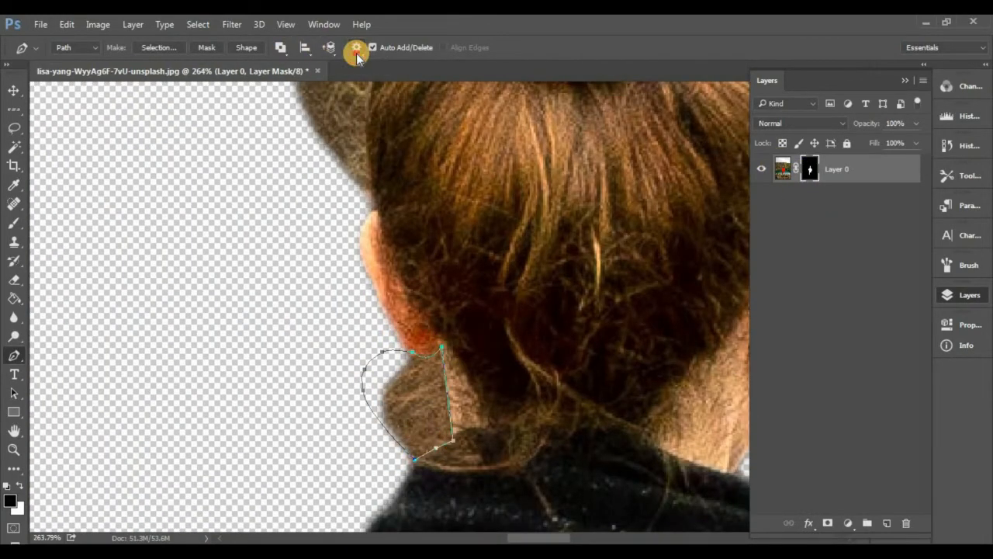
click(279, 48)
click(359, 122)
- Trace a closed path around the leftover background along the hair's left side and over the bun
scroll(421, 288, up, 8)
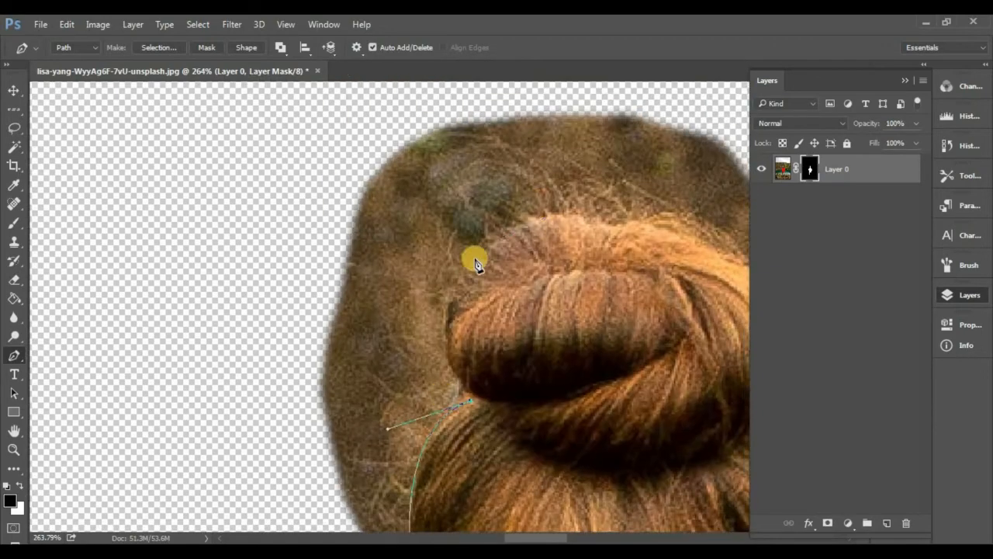
mouse_move(529, 321)
mouse_down()
mouse_move(696, 415)
mouse_move(682, 405)
mouse_up()
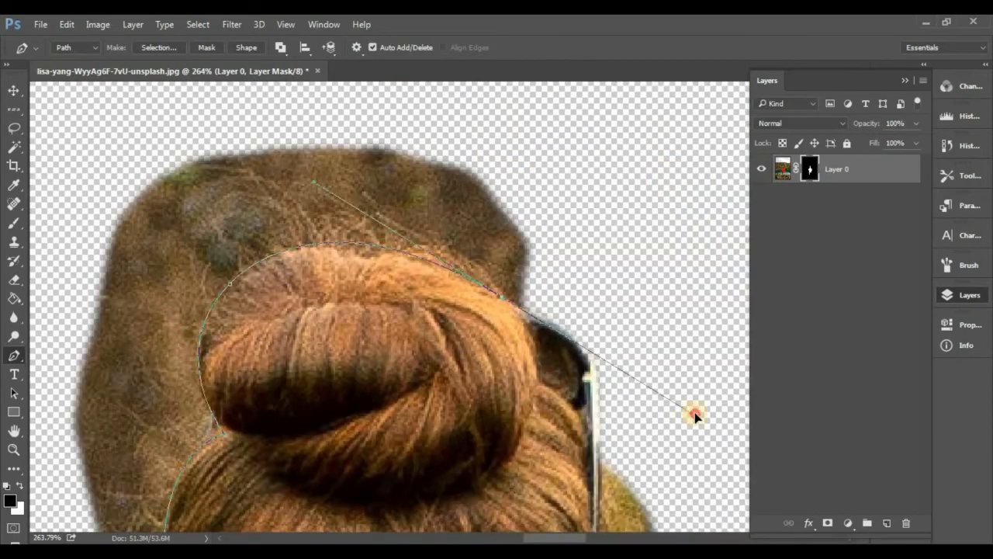
alt+click(529, 321)
drag(183, 323, 218, 417)
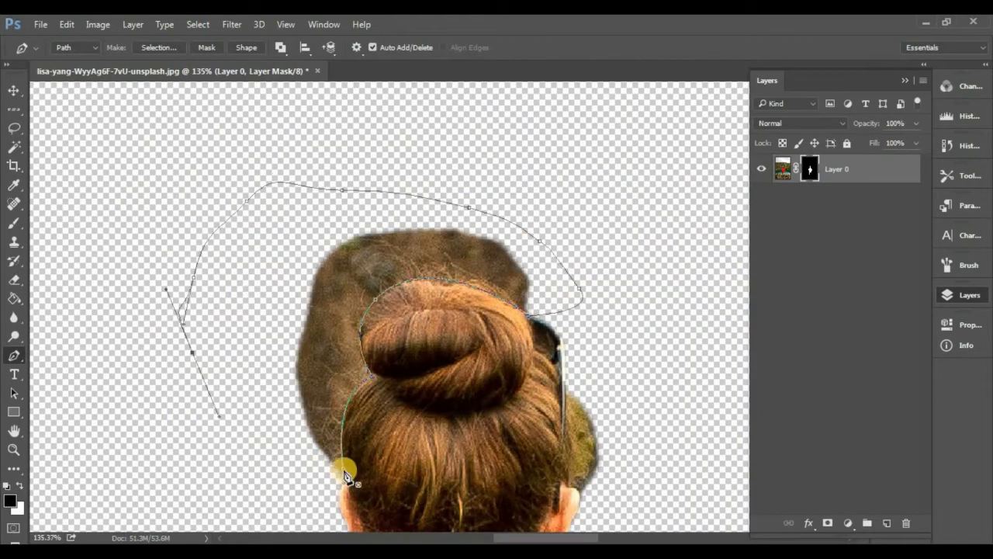
click(344, 470)
- Trace a closed path around the leftover background between the hair's right side and the top of the right ear
click(580, 331)
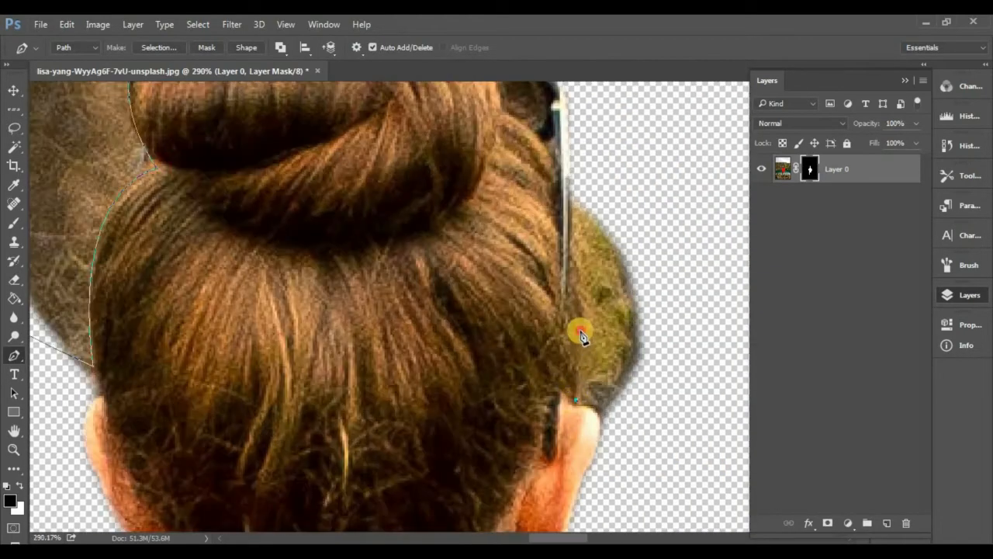
drag(568, 266, 569, 202)
click(673, 277)
click(661, 386)
click(636, 419)
click(599, 422)
scroll(591, 392, up, 3)
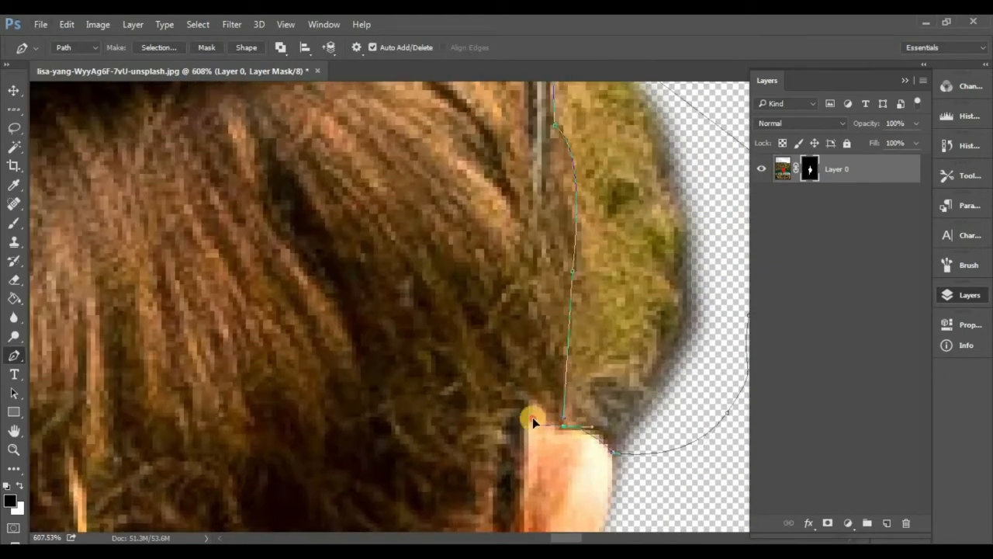
scroll(591, 341, down, 8)
scroll(591, 341, up, 3)
- Load the paths as a selection and paint the leftover background around the head black on the mask with a soft brush at 100% opacity
key(ctrl+Return)
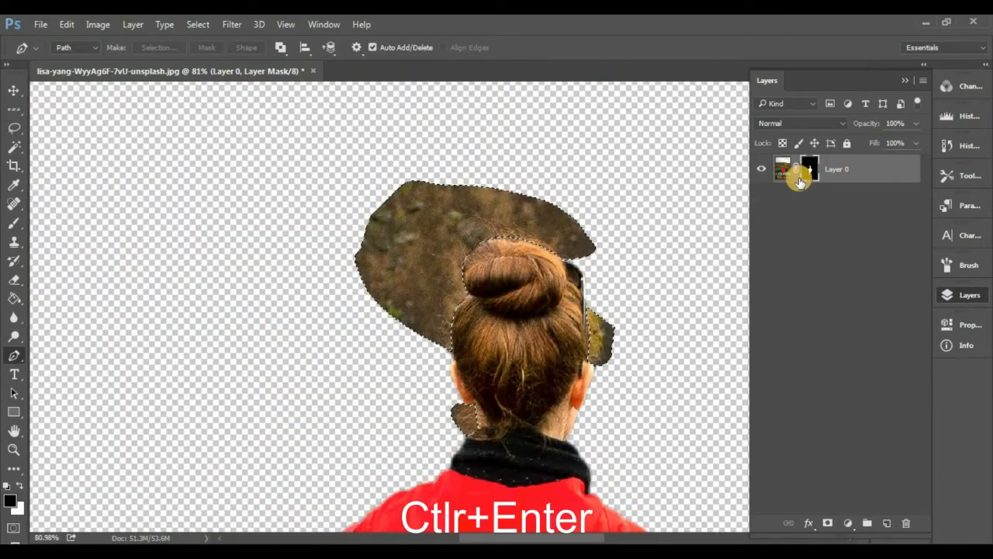
key(b)
mouse_move(466, 222)
mouse_down()
mouse_move(455, 295)
mouse_move(455, 155)
mouse_up()
drag(255, 48, 304, 48)
drag(354, 48, 388, 47)
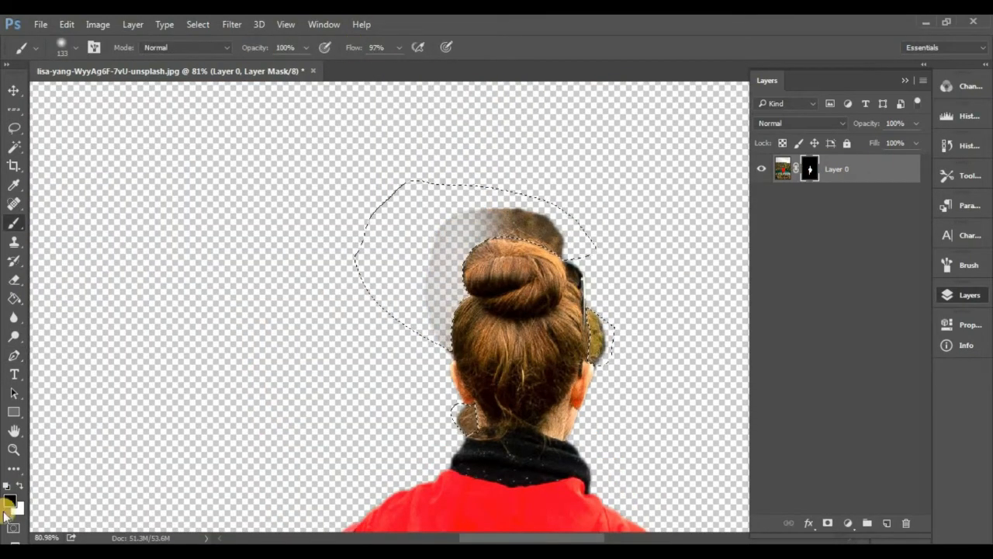
drag(465, 225, 502, 378)
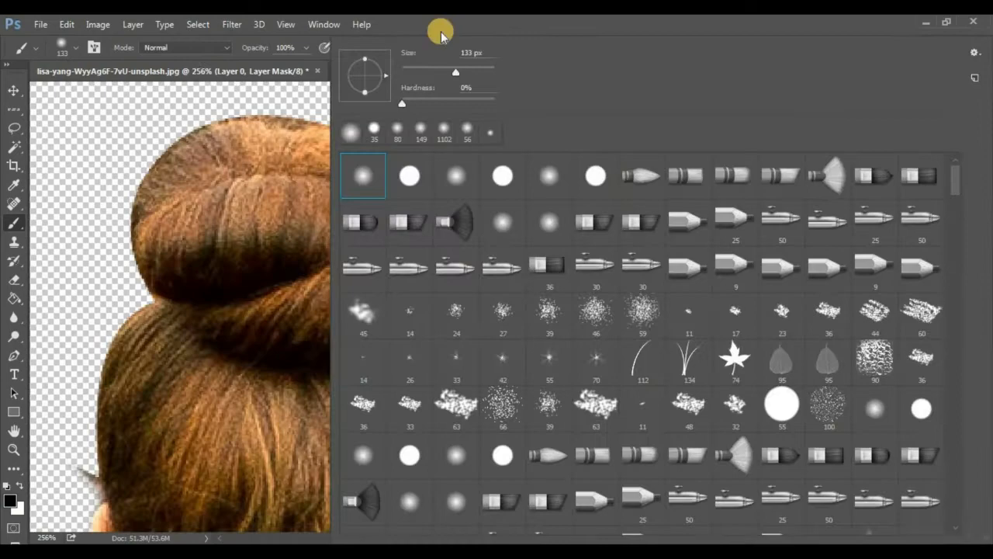
click(440, 31)
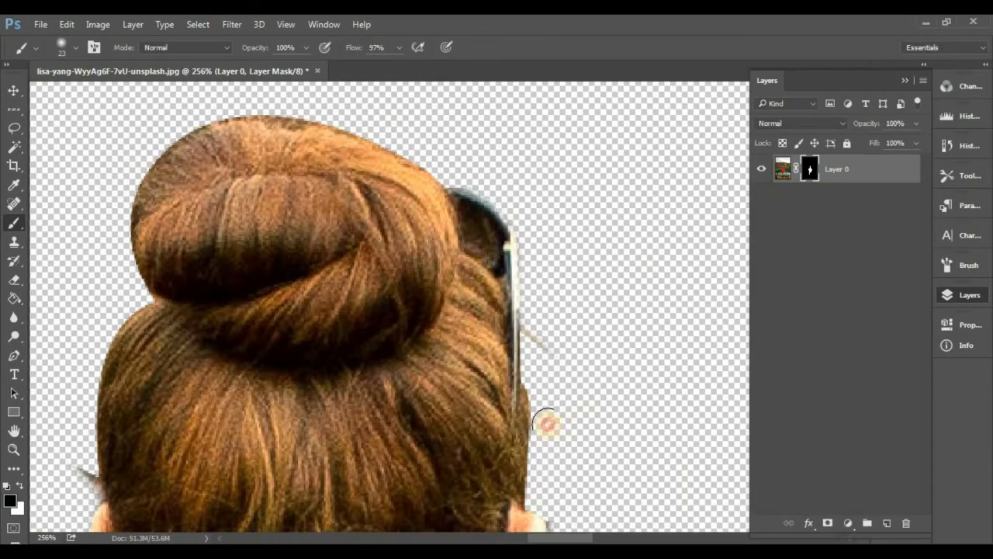
right_click(405, 74)
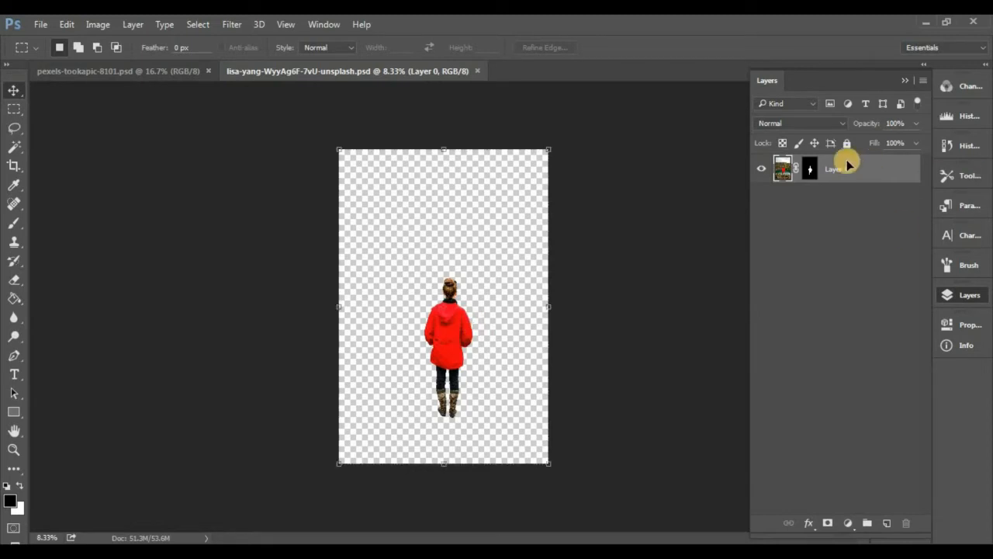
- Bring the masked woman into the pexels-tookapic-8101.psd composite as its uppermost layer
key(v)
drag(409, 308, 415, 286)
scroll(416, 285, down, 3)
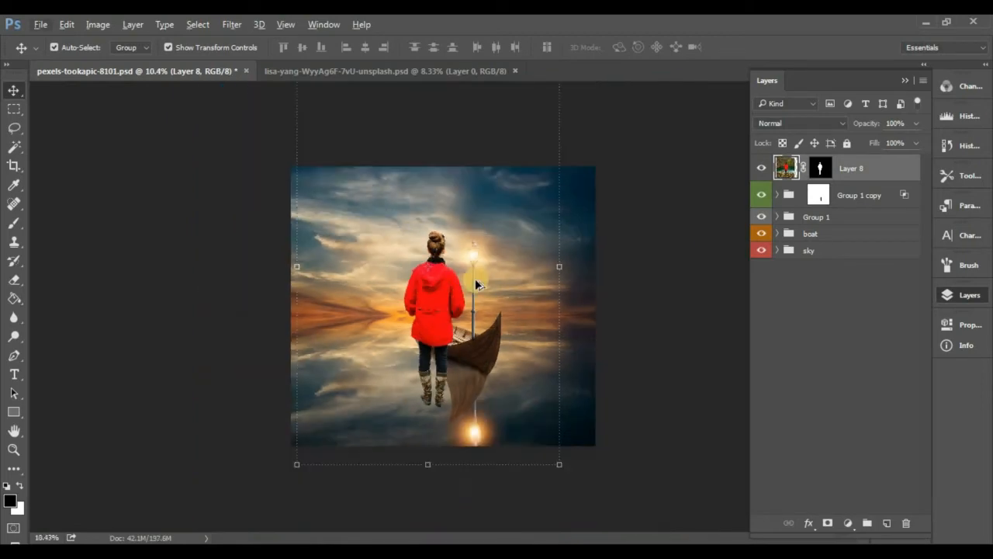
- Scale the woman down and position her standing inside the boat beside the lamp post
drag(524, 141, 437, 266)
scroll(426, 314, up, 3)
drag(322, 419, 452, 284)
drag(584, 455, 512, 372)
drag(458, 318, 456, 284)
key(Return)
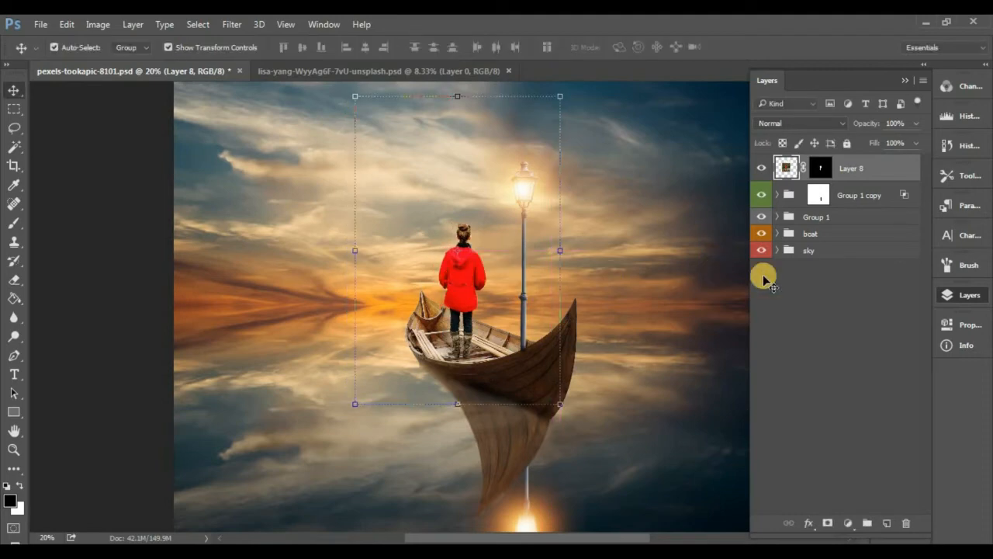
- Create an empty layer beneath the woman's layer and set the brush colour to black (000000)
click(886, 521)
drag(880, 172, 846, 196)
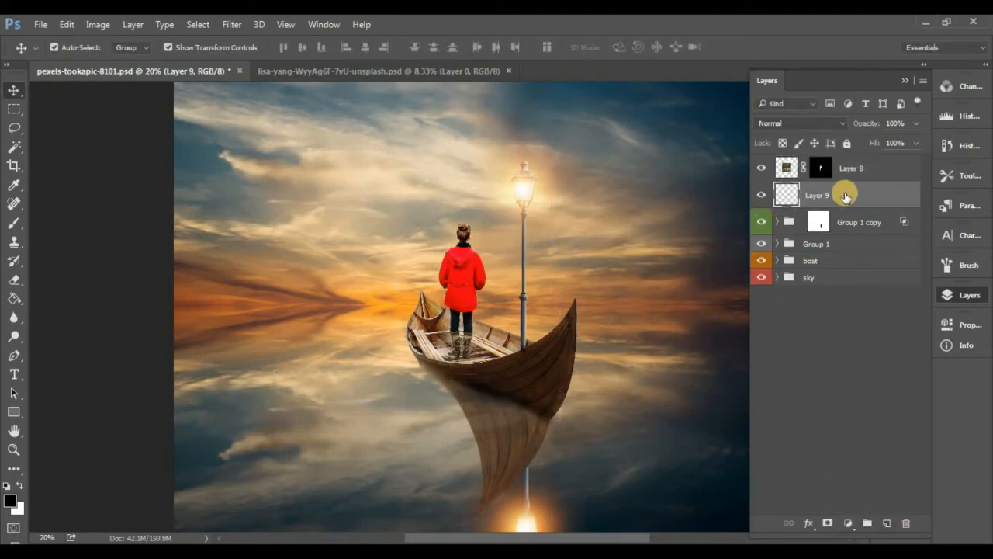
click(14, 222)
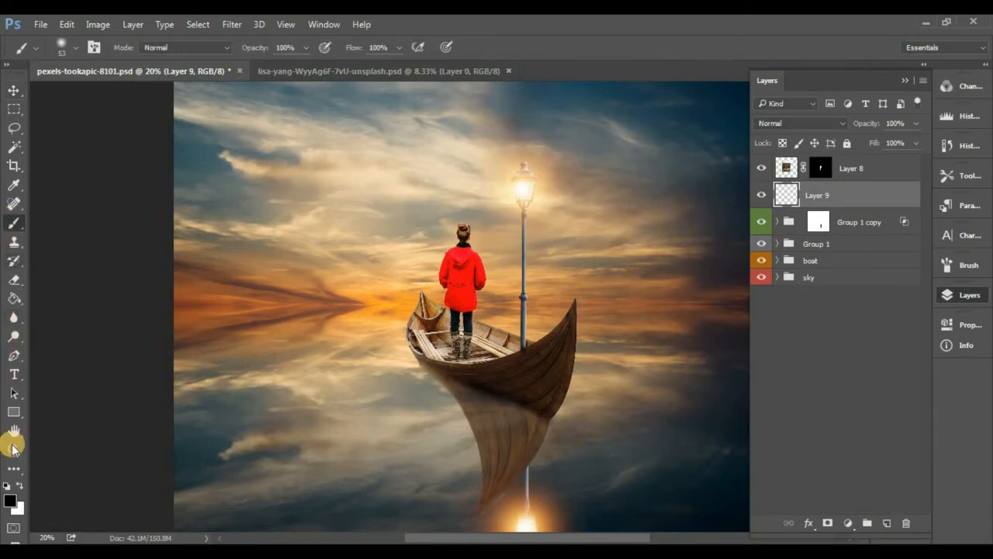
click(14, 504)
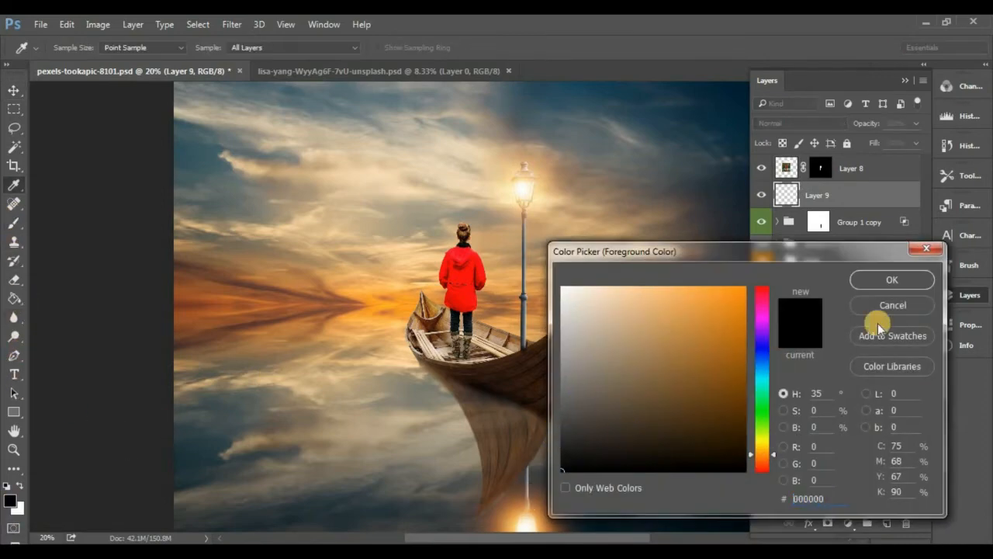
key(Return)
- Paint a single black dab beside the boat with a soft 401 px brush at 0% hardness
right_click(449, 225)
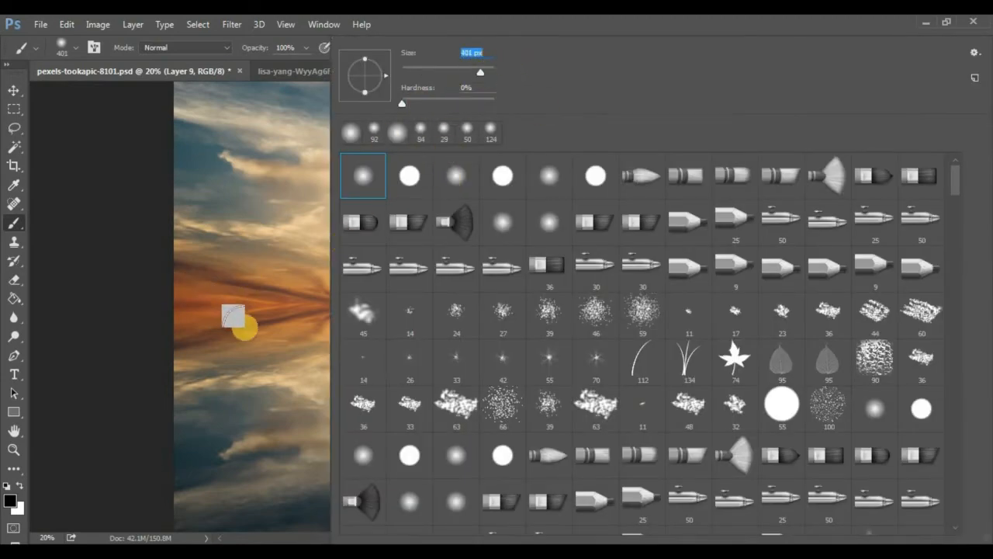
key(Return)
click(291, 356)
- Flatten the black dab to about 25.6% height and place it under the woman's boots as a shadow
click(14, 90)
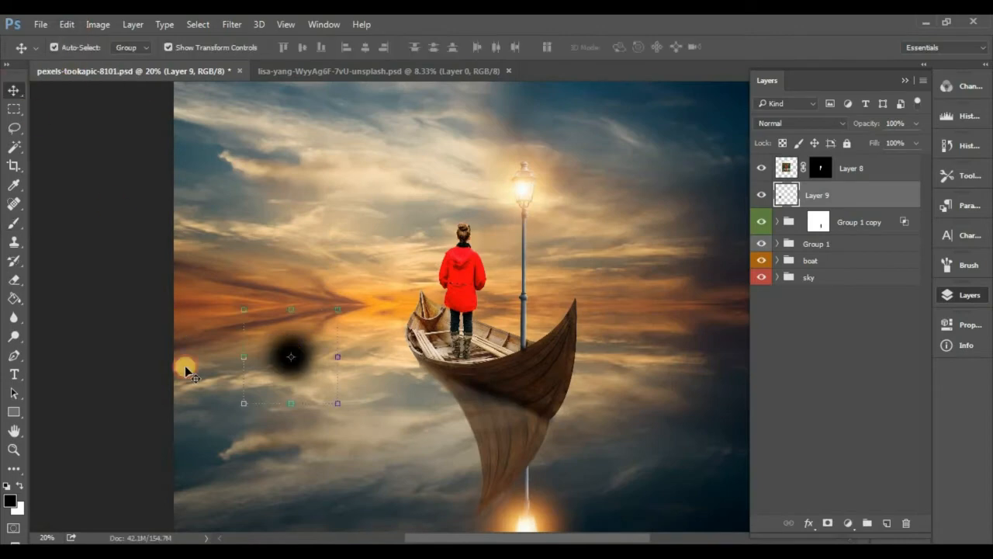
scroll(277, 362, up, 5)
drag(365, 230, 364, 399)
drag(563, 382, 562, 383)
drag(541, 386, 313, 410)
drag(168, 450, 554, 377)
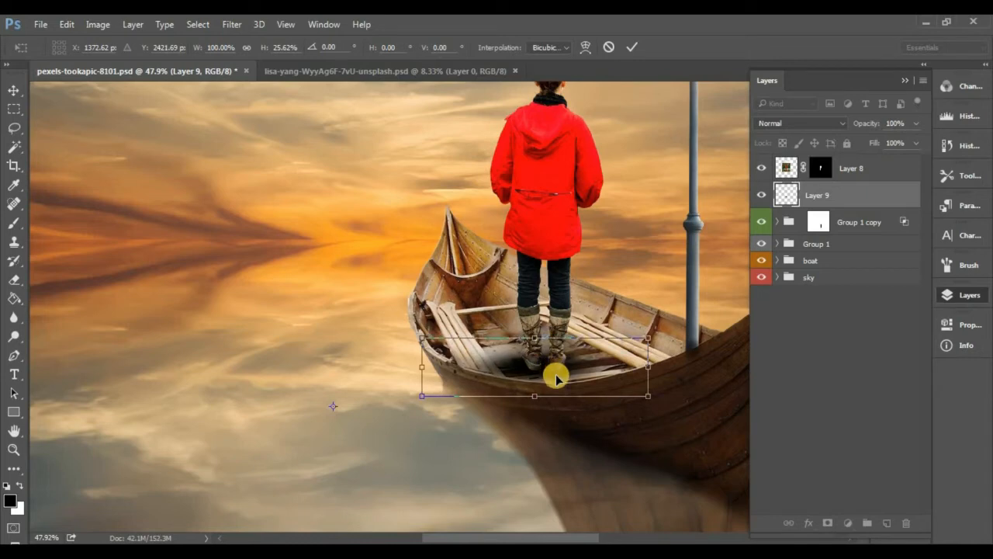
key(Return)
- Duplicate the shadow layer and flip the copy horizontally and vertically
click(708, 221)
click(822, 195)
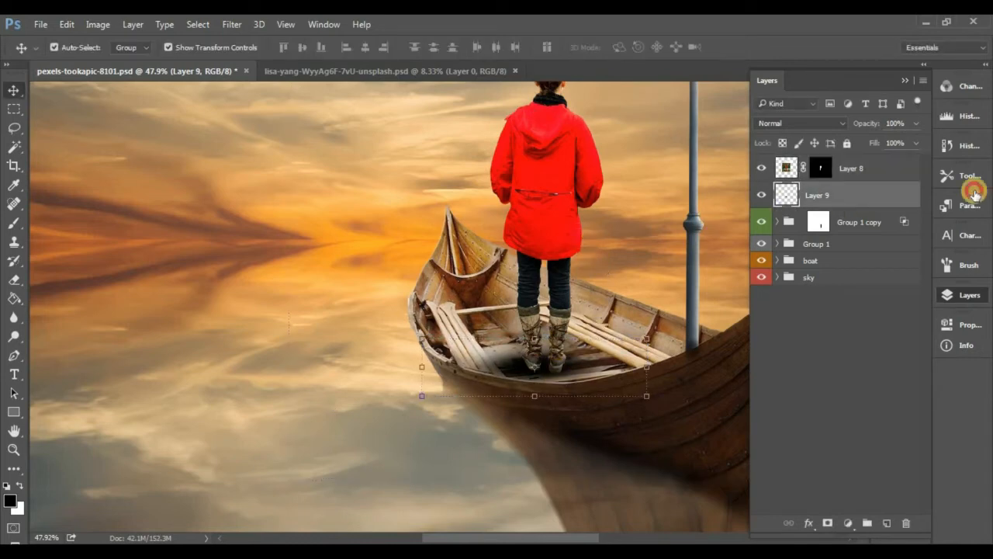
key(ctrl+j)
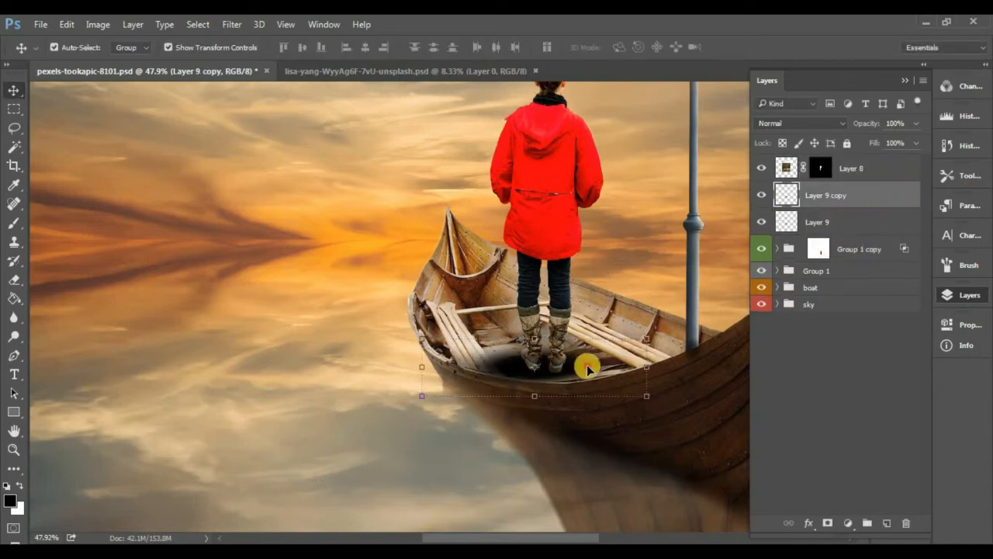
click(65, 23)
click(124, 291)
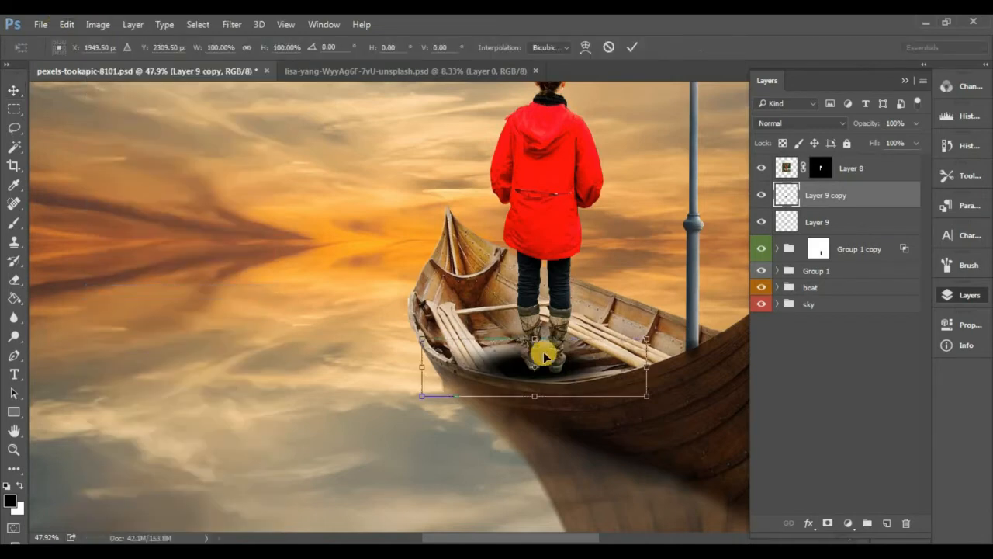
right_click(543, 353)
click(598, 329)
right_click(587, 354)
click(610, 350)
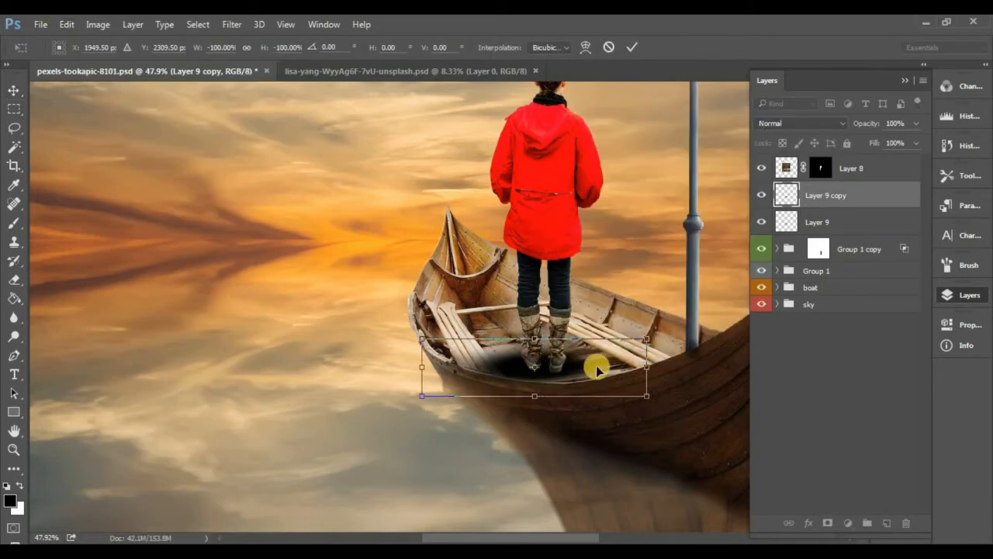
- Rotate the shadow copy to a vertical orientation and place it running downward from the woman's boots
drag(595, 361, 604, 402)
drag(678, 364, 588, 491)
drag(570, 403, 548, 404)
key(Return)
- Lower the opacity of the shadow layers, setting the rotated copy to 70%
scroll(548, 403, up, 5)
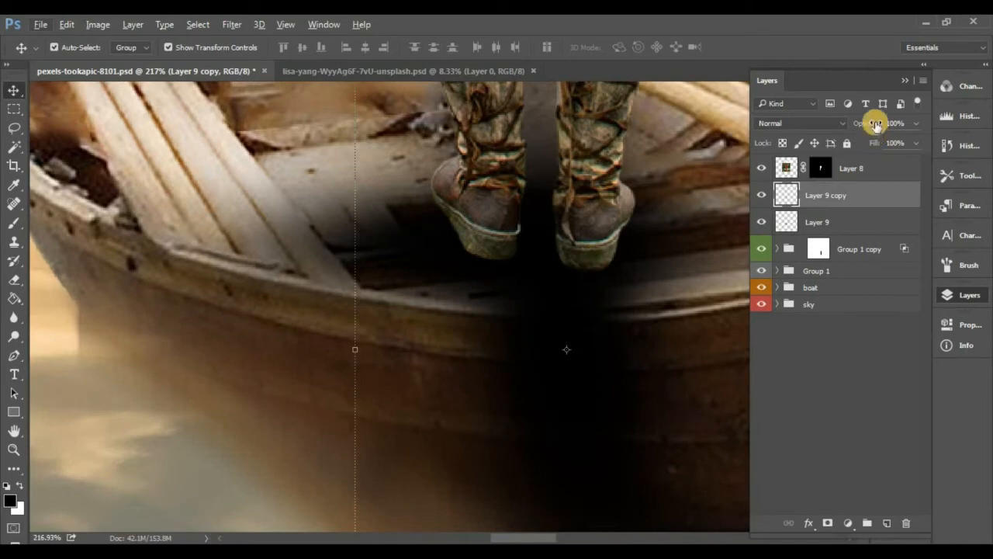
click(843, 221)
mouse_move(860, 121)
mouse_down()
mouse_move(882, 121)
mouse_move(849, 122)
mouse_up()
click(852, 197)
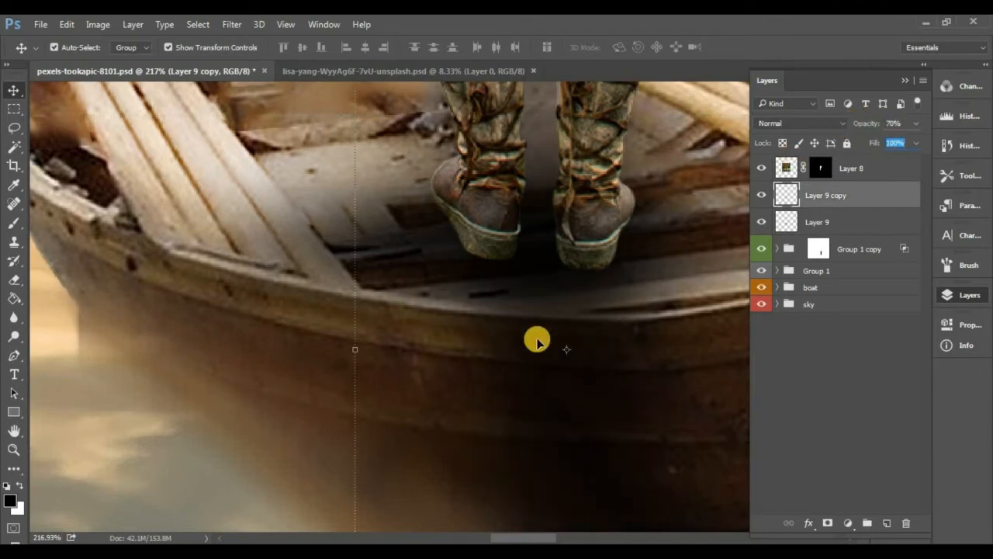
- Set the Eraser to 100% opacity and 100% flow for cleaning up the rotated shadow copy
drag(539, 339, 531, 201)
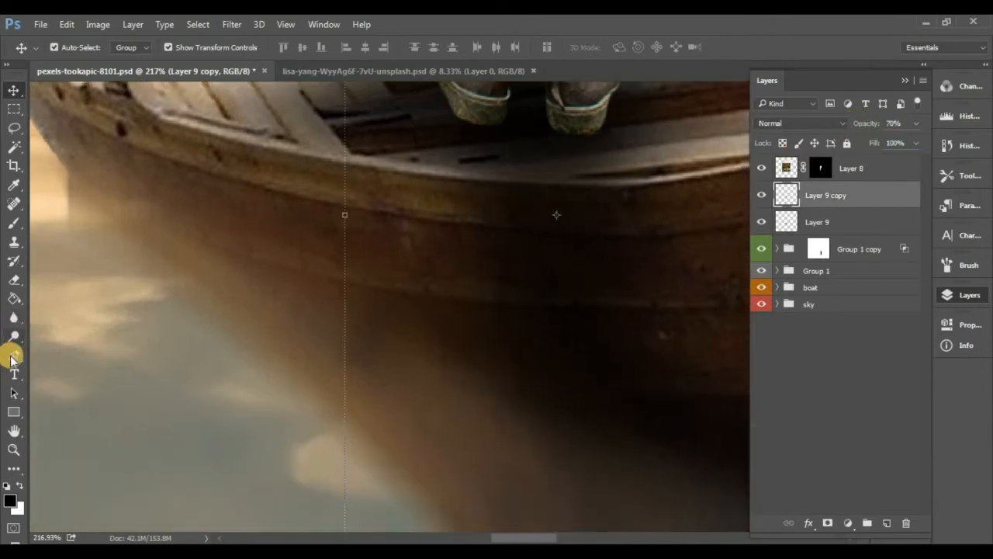
click(15, 280)
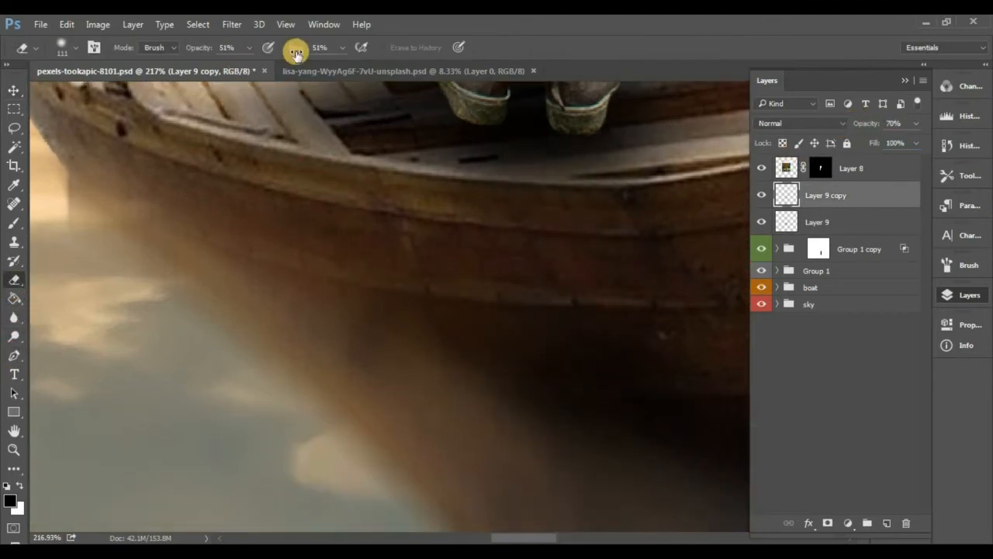
drag(298, 49, 349, 48)
drag(192, 45, 244, 45)
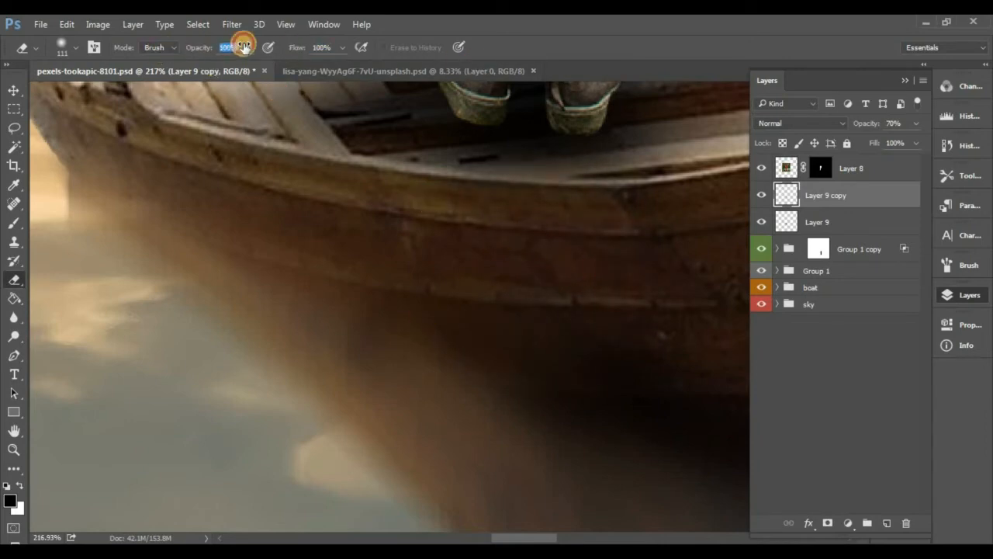
scroll(440, 228, down, 10)
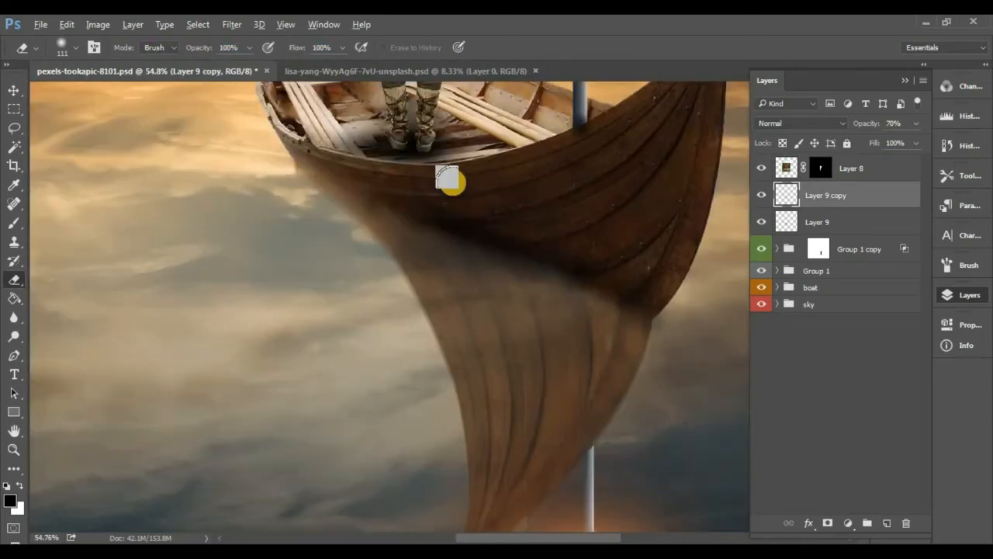
scroll(445, 210, down, 2)
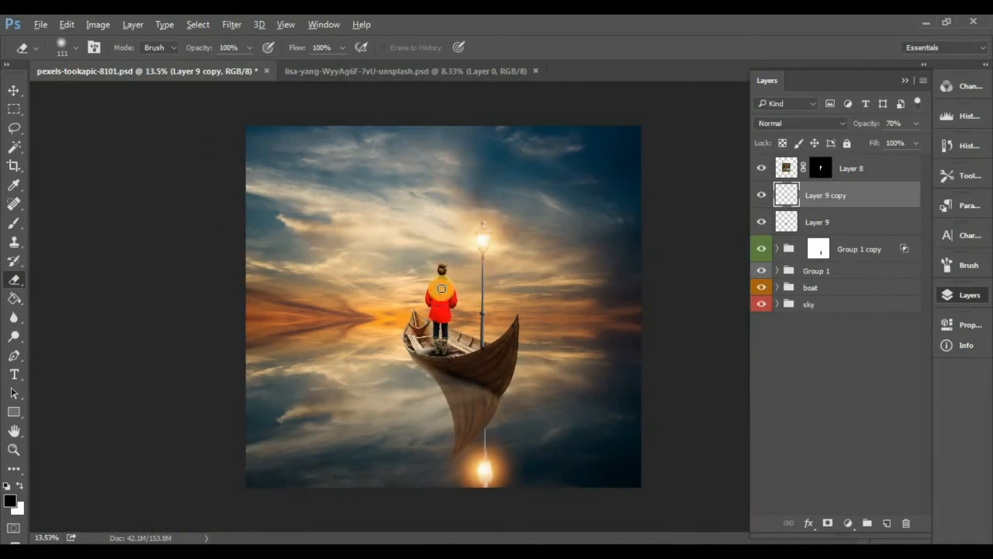
scroll(444, 348, up, 4)
scroll(444, 349, up, 4)
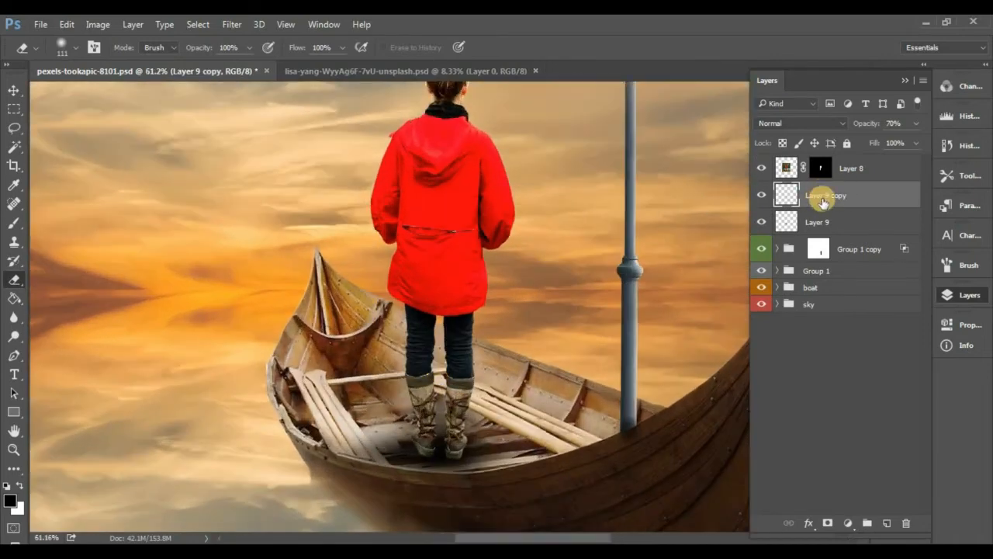
- Duplicate the original shadow layer, rotate the copy to about 80°, scale it to 110.94% by 155.48%, and place it between the woman's legs
click(788, 223)
key(ctrl+j)
click(14, 90)
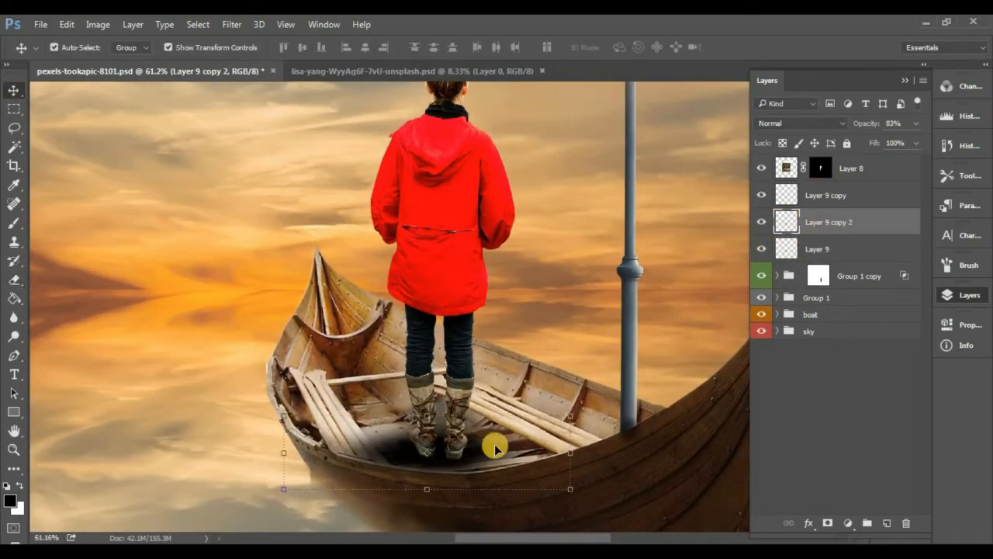
drag(587, 500, 396, 277)
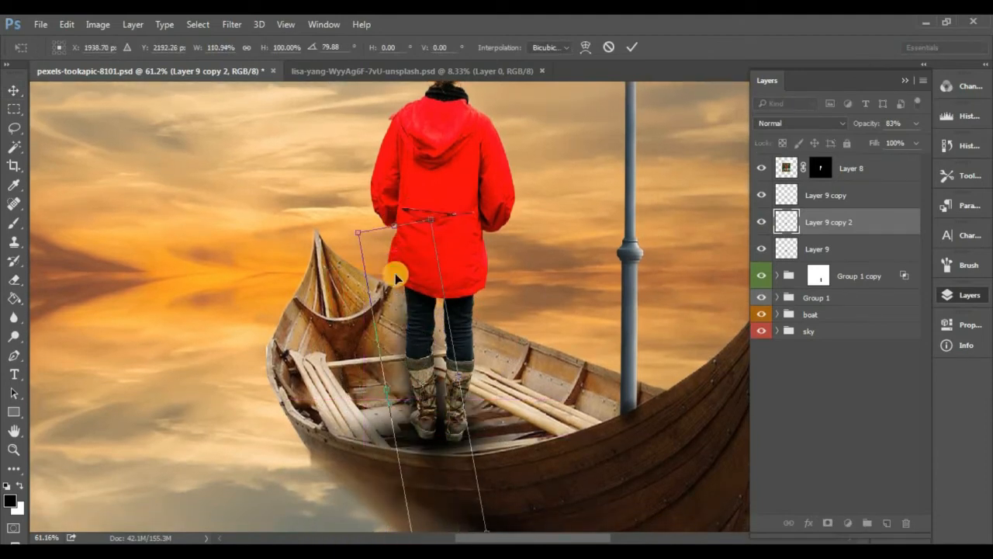
drag(476, 375, 463, 395)
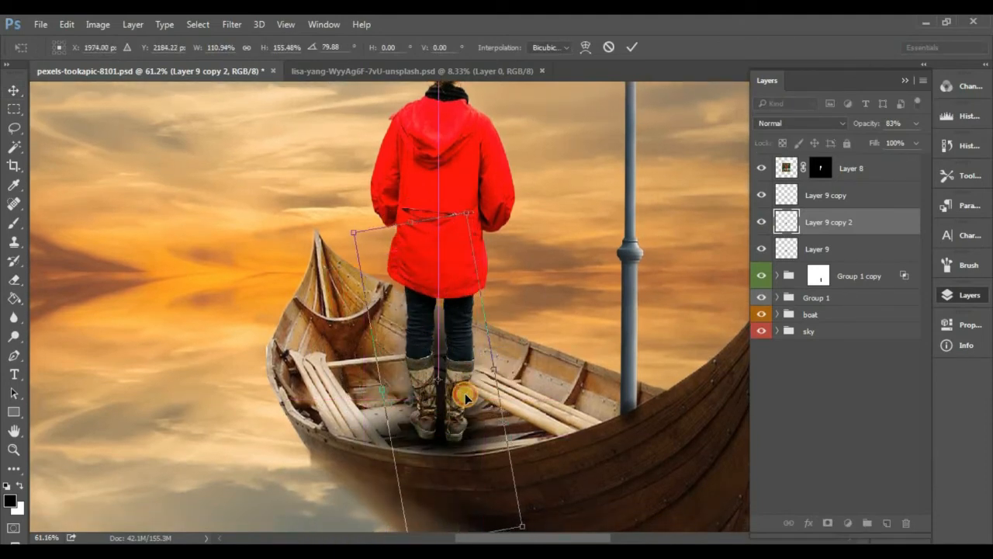
double_click(449, 396)
- Merge the three shadow layers under the woman into one layer
click(275, 353)
scroll(275, 353, down, 11)
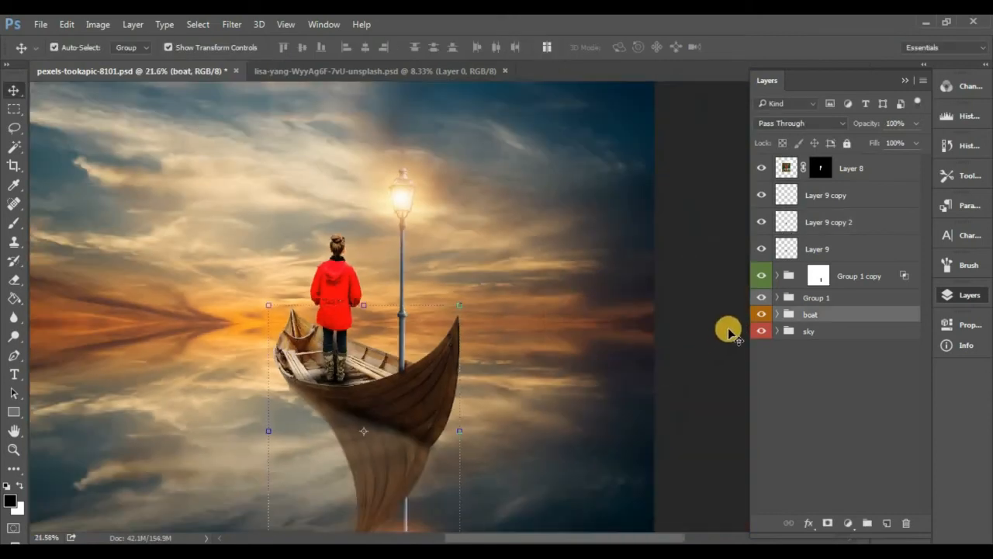
click(735, 313)
scroll(535, 295, down, 1)
scroll(531, 296, down, 2)
click(814, 169)
click(811, 197)
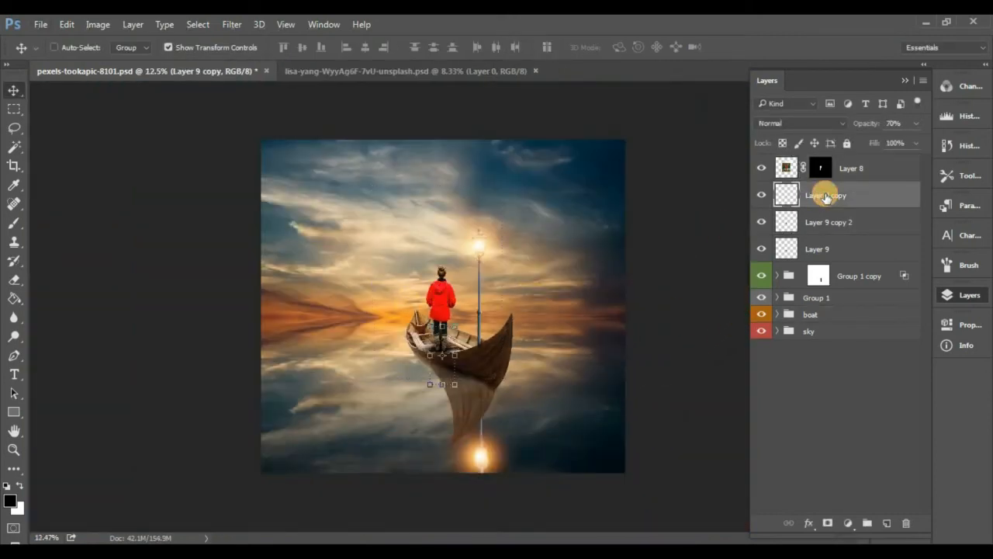
shift+click(837, 221)
shift+click(838, 252)
key(ctrl+e)
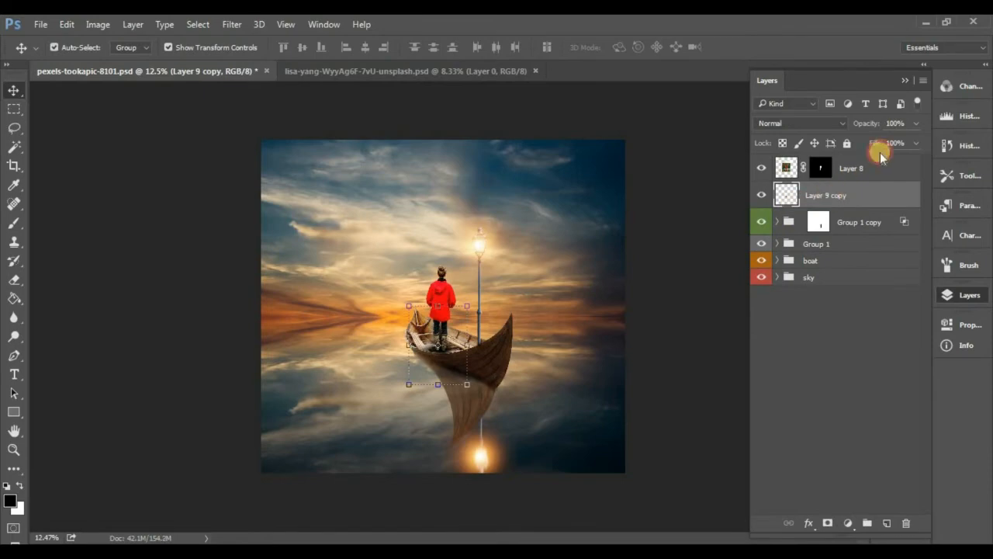
- Set up the Burn tool on the woman's layer with a soft 105 px brush
click(870, 168)
scroll(472, 310, up, 15)
drag(533, 328, 381, 174)
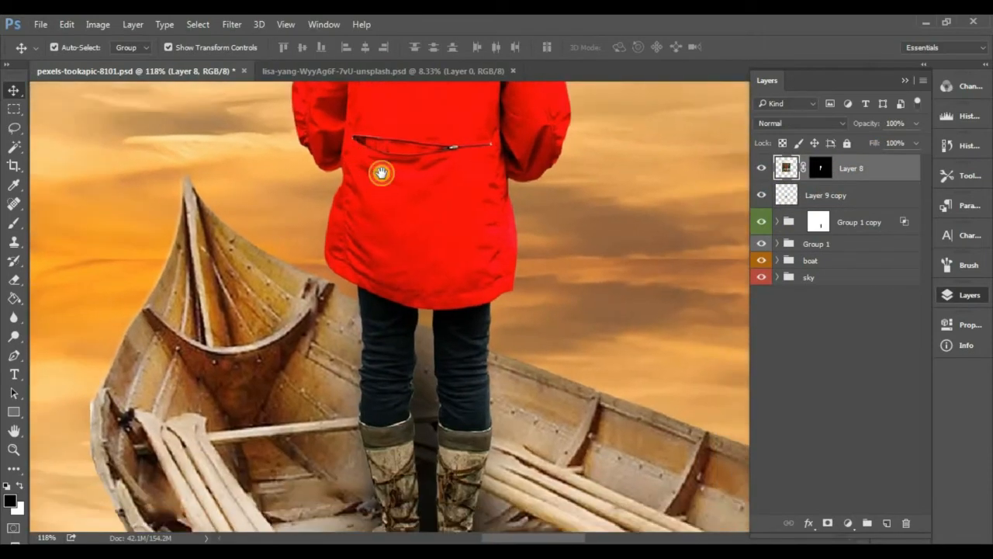
scroll(403, 300, up, 1)
click(13, 332)
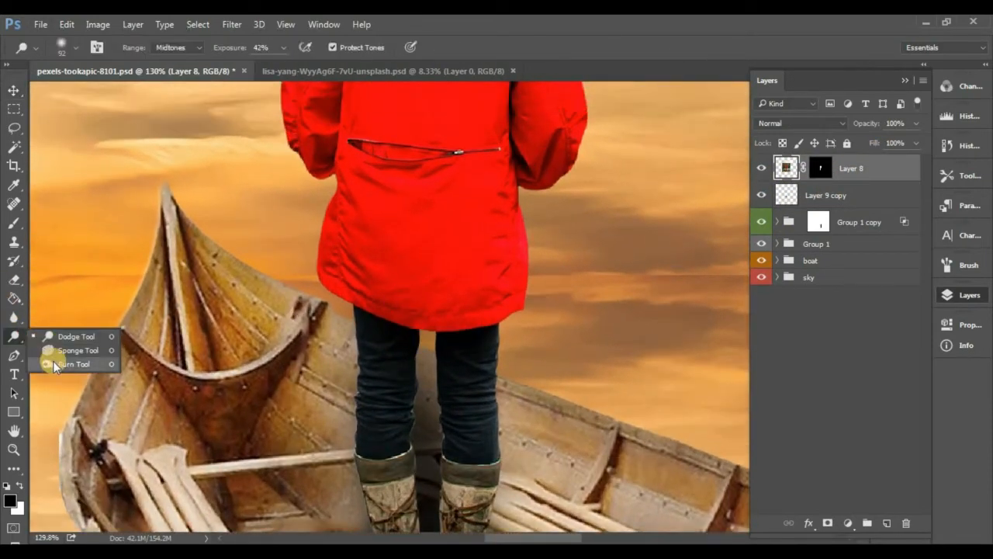
click(50, 352)
drag(407, 186, 497, 479)
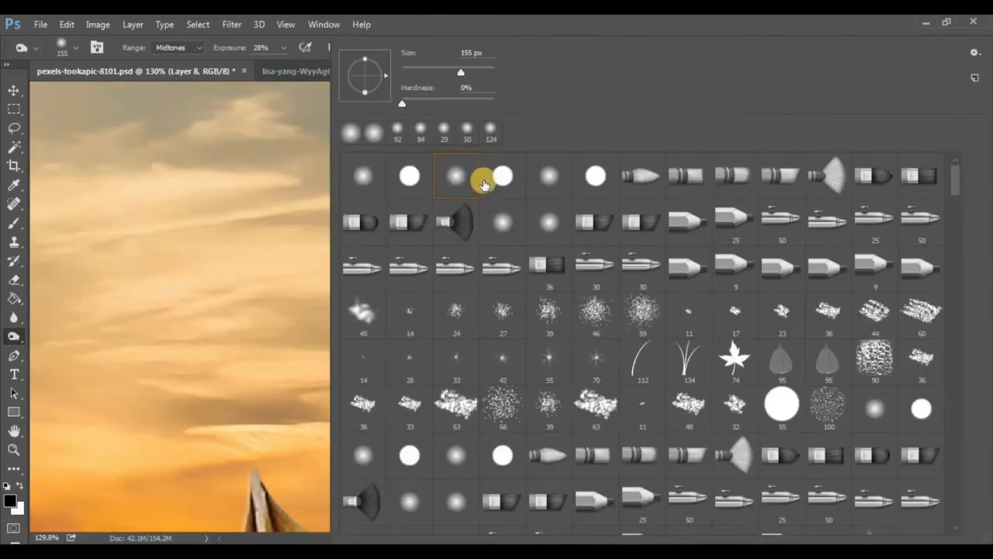
right_click(478, 362)
click(218, 297)
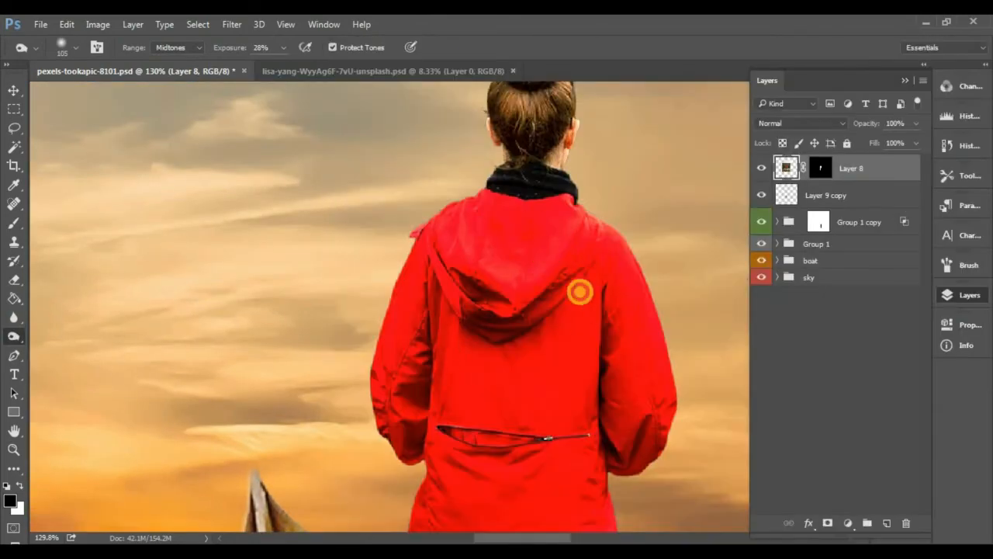
- Burn the woman's jacket, trousers and boots to deepen their shaded areas
drag(609, 420, 629, 206)
drag(548, 491, 569, 322)
mouse_move(590, 372)
mouse_down()
mouse_move(585, 401)
mouse_move(597, 412)
mouse_up()
mouse_move(492, 419)
mouse_down()
mouse_move(525, 393)
mouse_move(529, 453)
mouse_move(518, 358)
mouse_up()
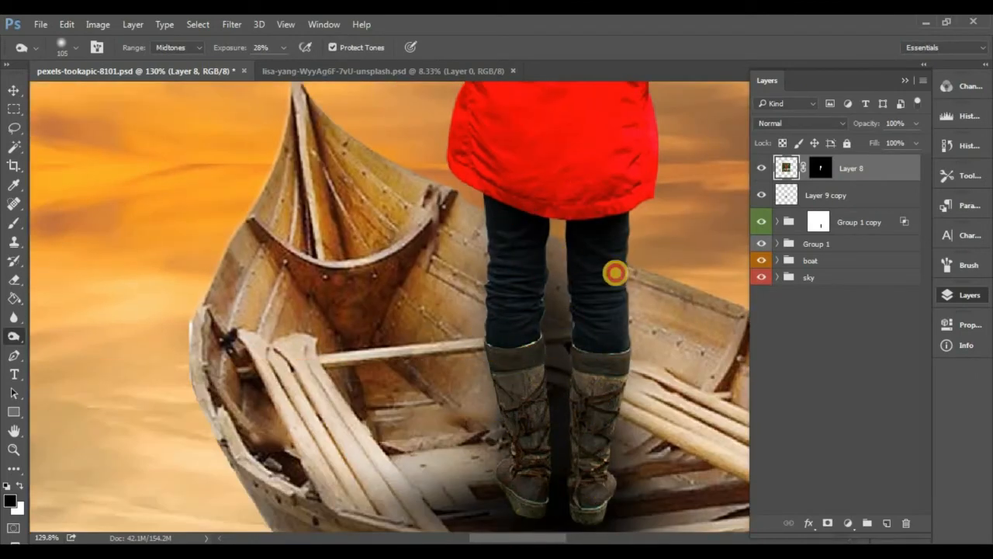
drag(567, 253, 551, 458)
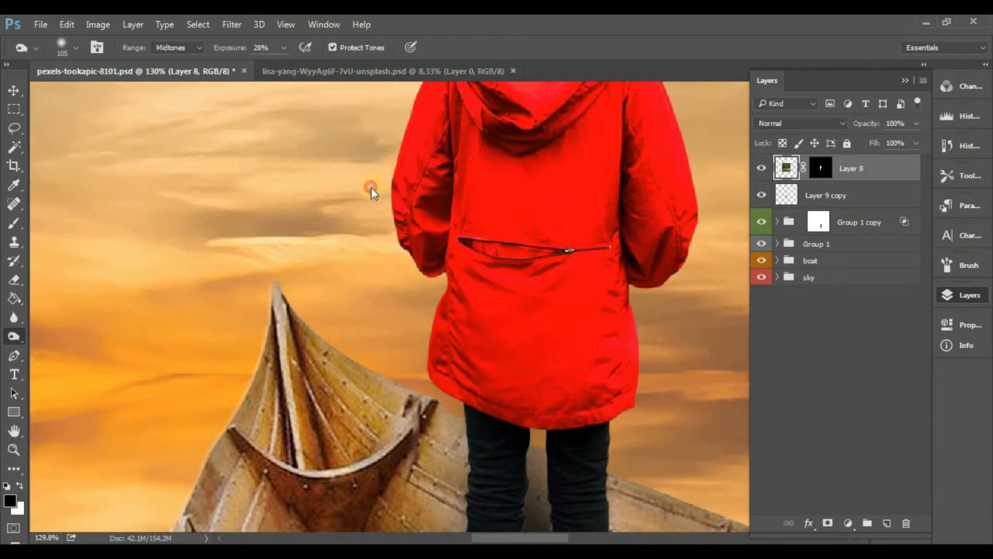
drag(370, 189, 381, 498)
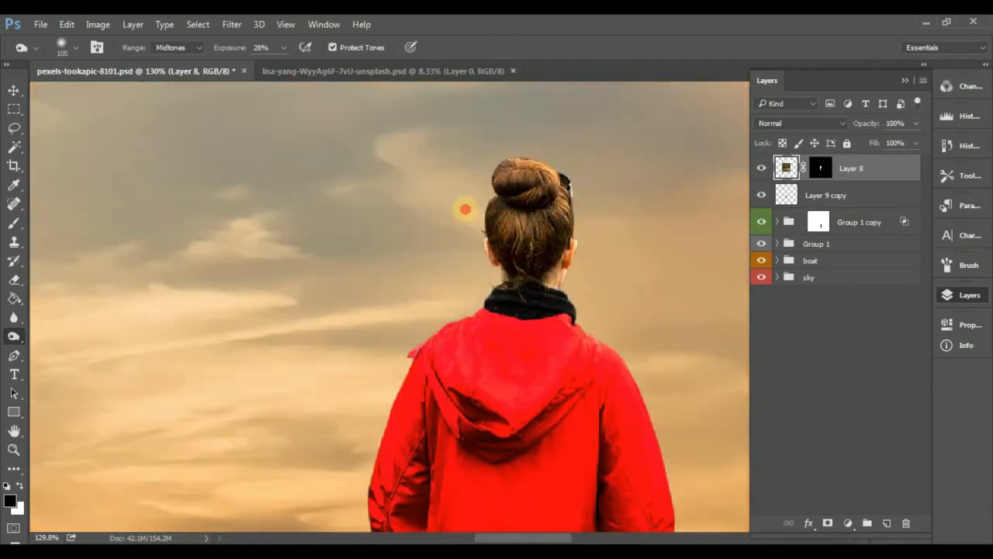
scroll(606, 166, down, 5)
scroll(628, 188, down, 3)
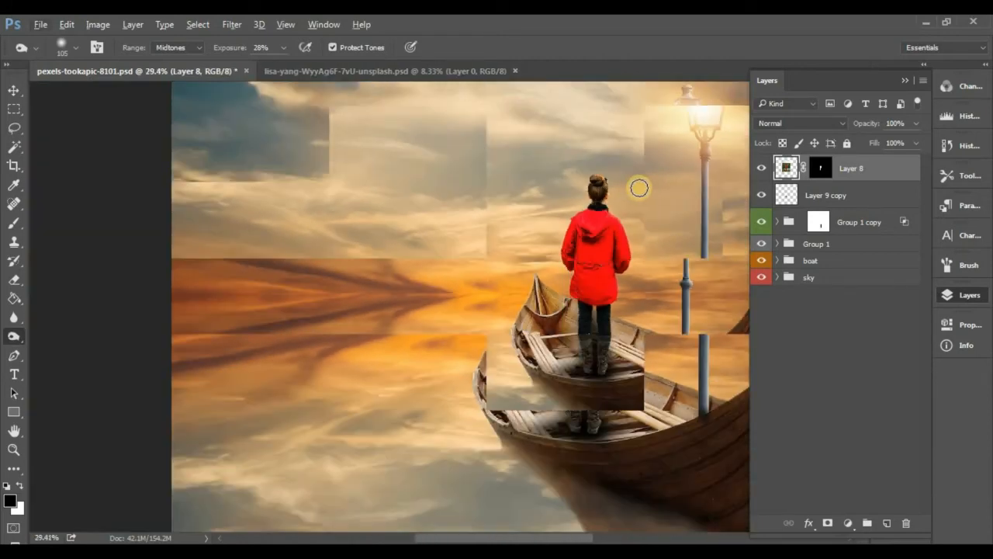
- Start a Camera Raw adjustment on the woman's layer, adjust its basic tones, and reduce the Reds saturation to -21
click(223, 24)
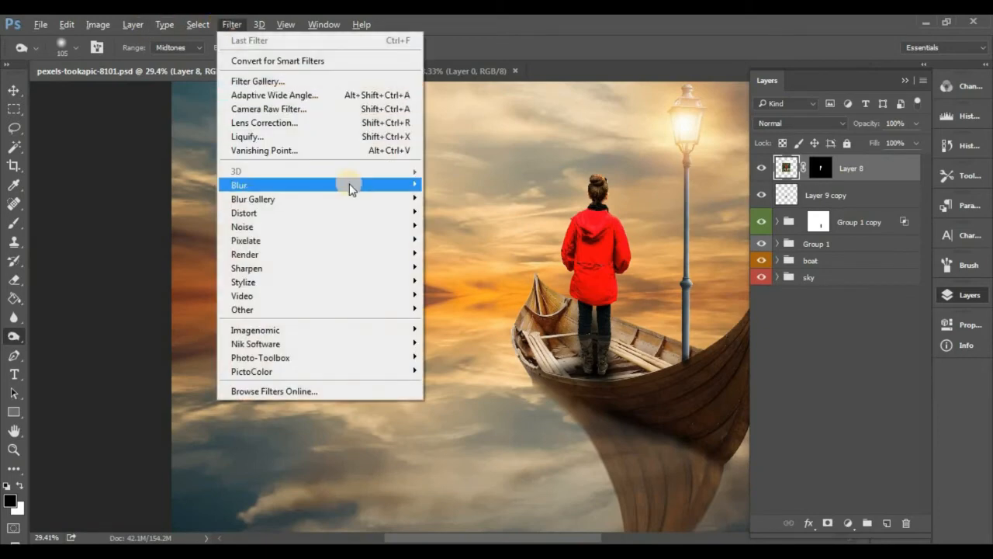
click(380, 111)
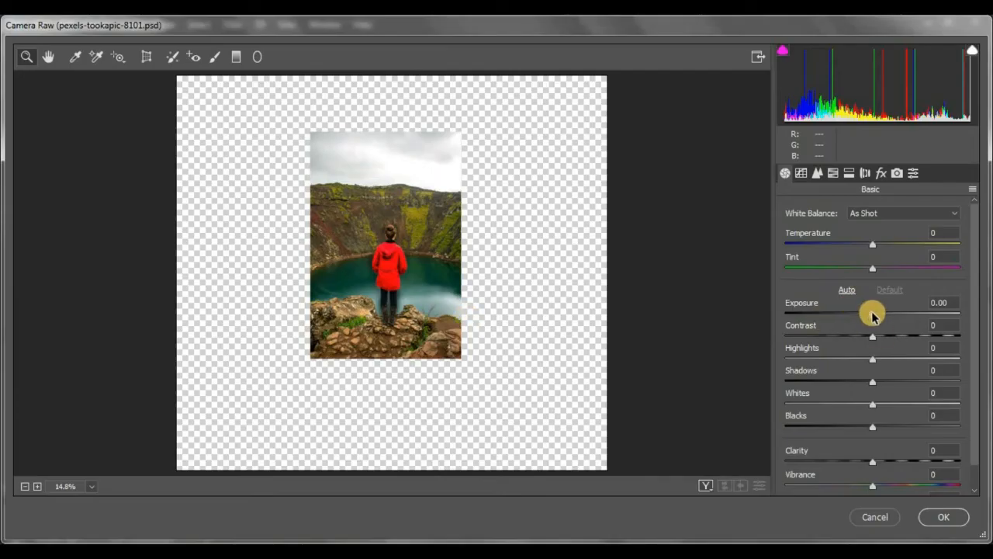
drag(872, 314, 912, 403)
click(832, 172)
click(785, 173)
click(833, 173)
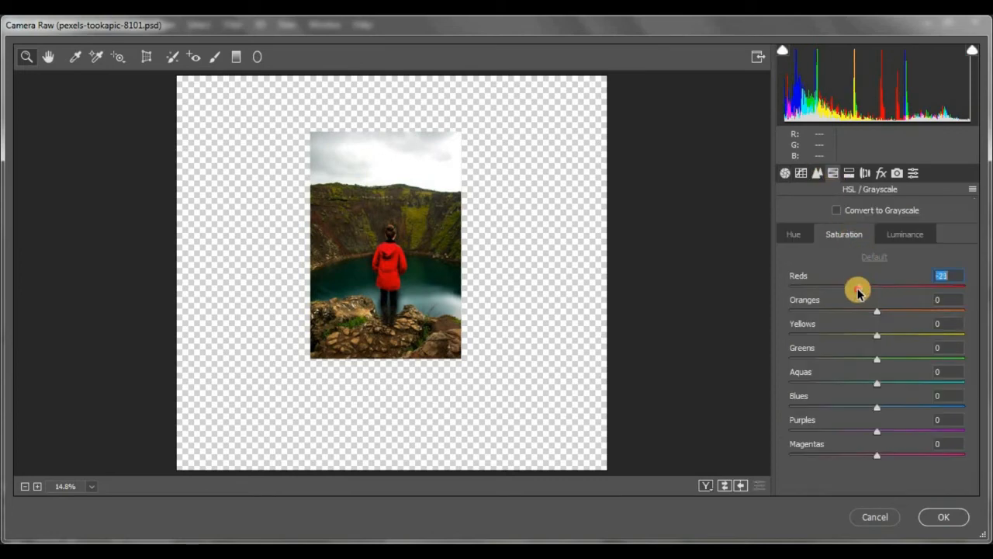
- Shift the hue of Reds to +17 and Oranges to about +25, slightly lower the Reds saturation, and apply the Camera Raw adjustment
click(793, 233)
drag(901, 289, 906, 296)
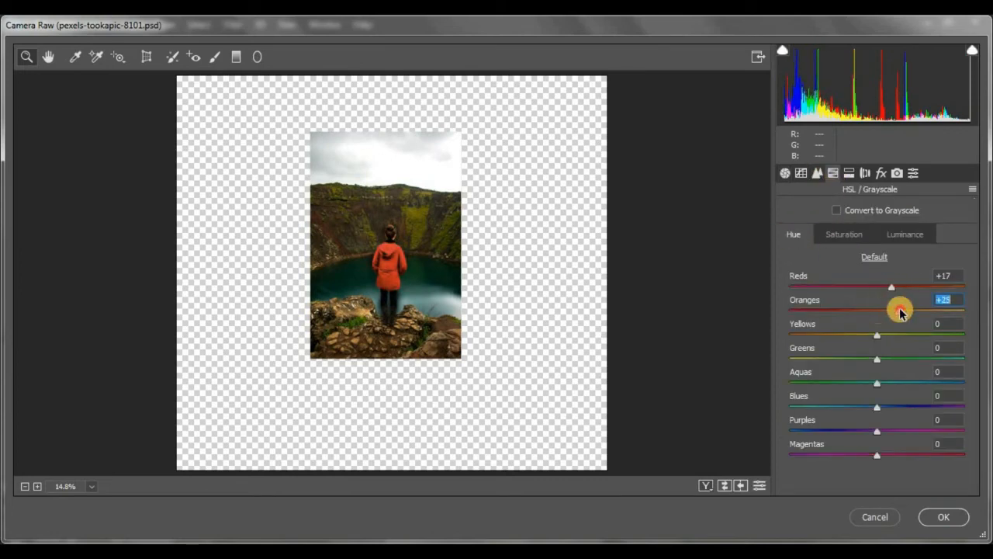
click(843, 235)
drag(876, 287, 872, 291)
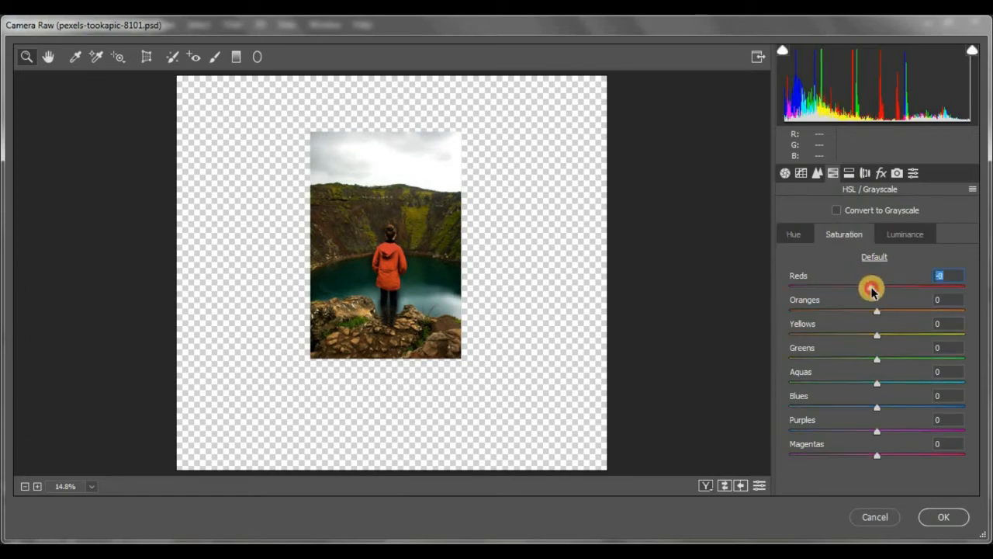
click(940, 516)
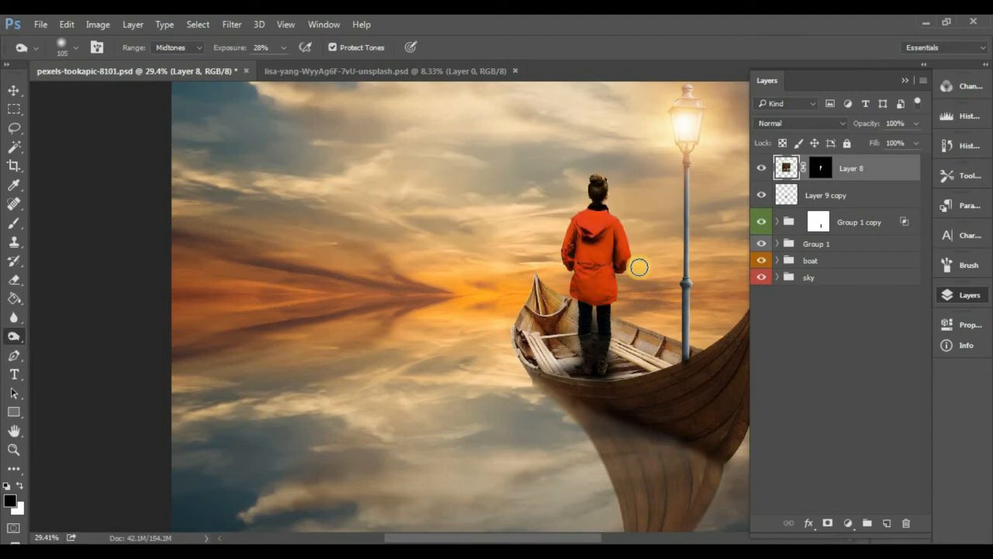
- Undo the Camera Raw adjustment and reapply it to a duplicate of the woman's layer, with the copy at 68% opacity and fill
key(ctrl+z)
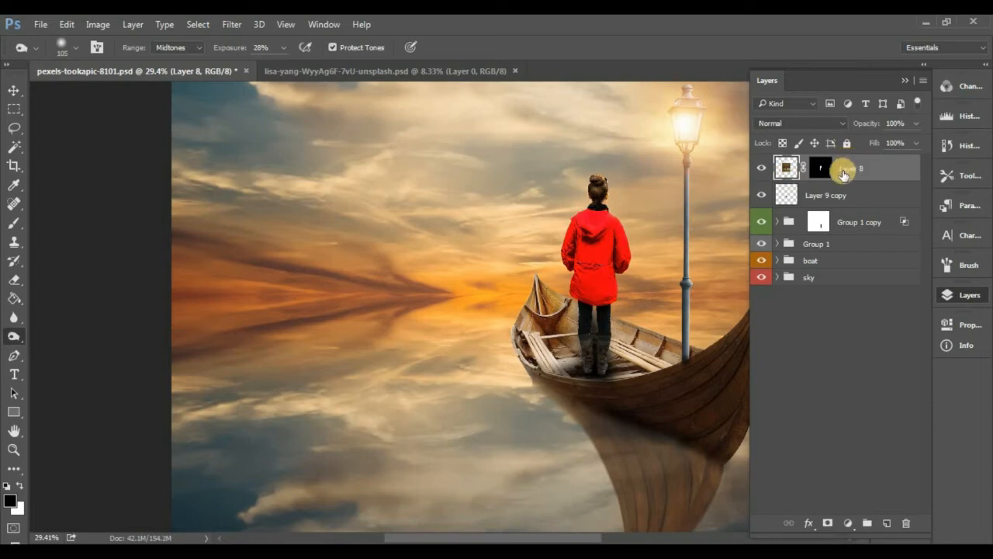
key(ctrl+j)
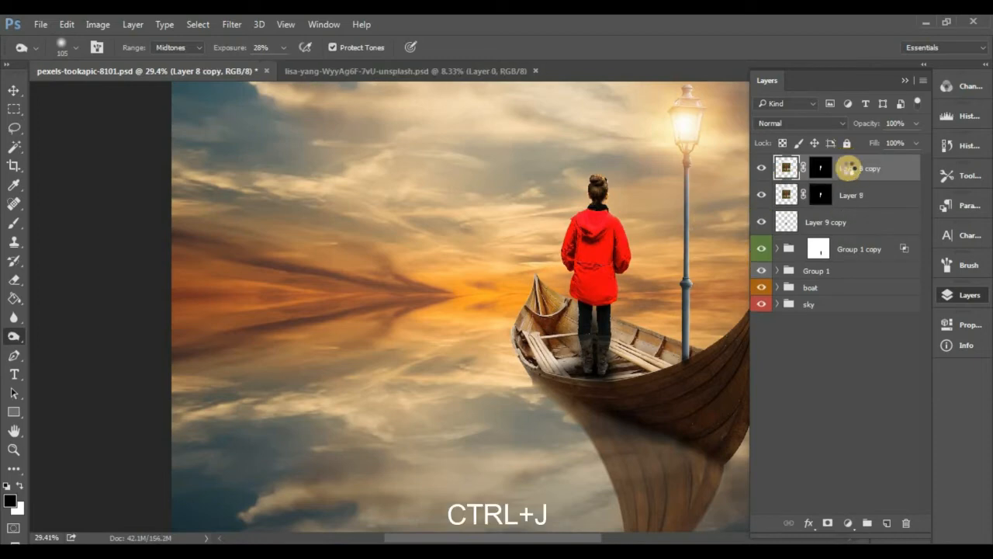
click(241, 24)
click(268, 43)
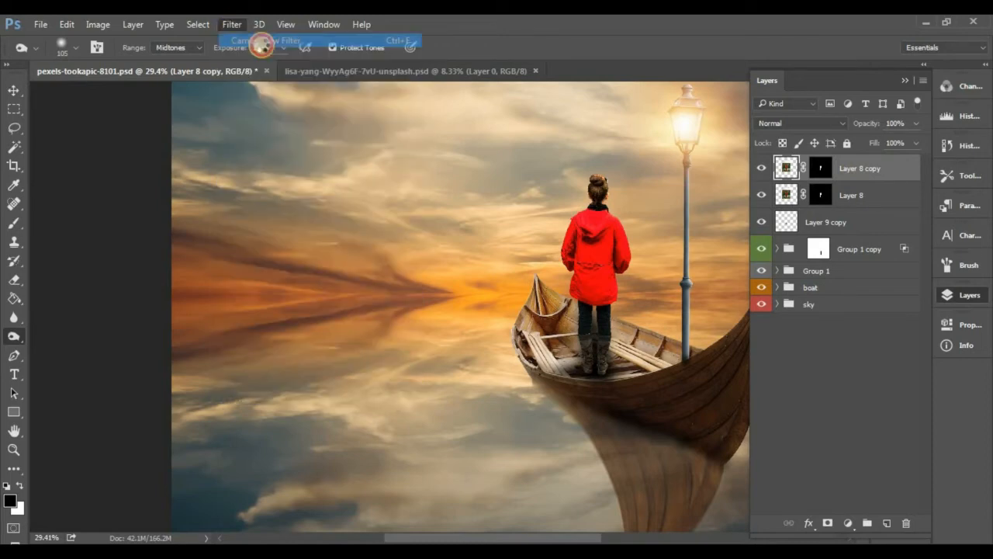
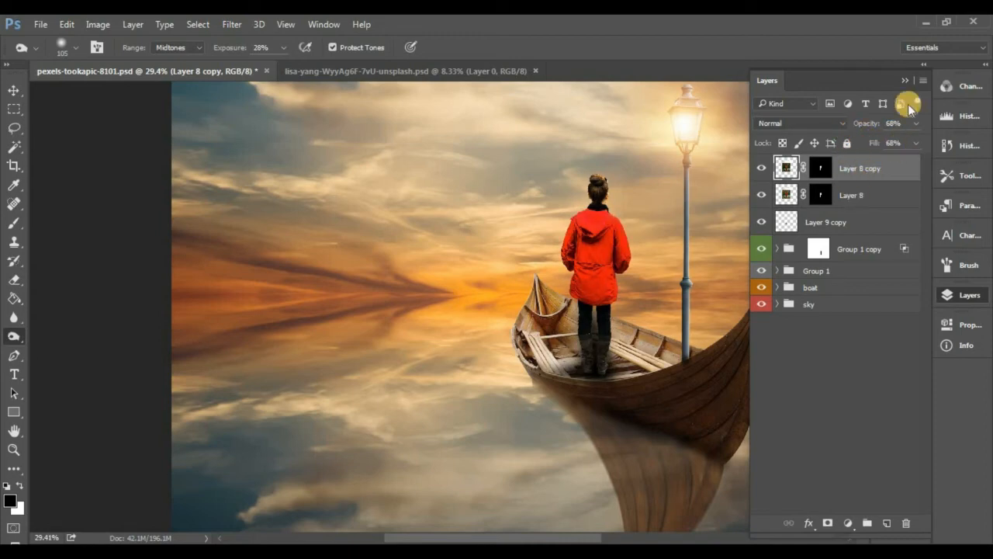
click(922, 80)
click(871, 436)
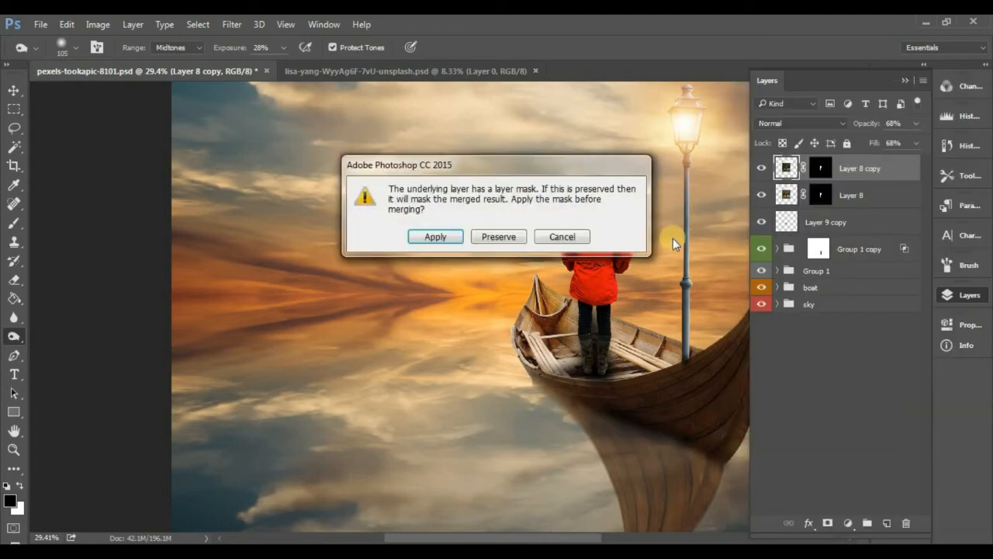
click(564, 238)
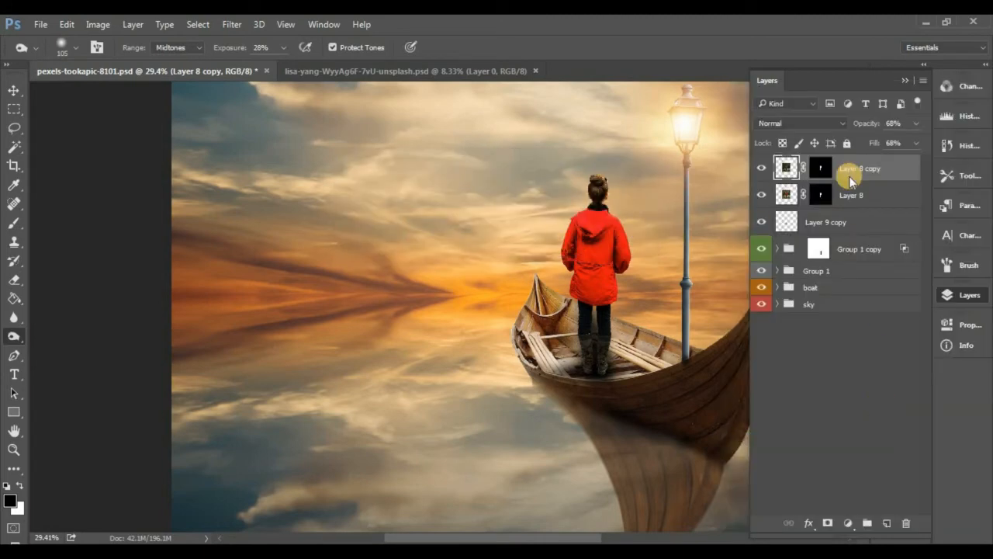
- Merge the adjusted copy down into the woman's layer with the mask applied, and toggle the merged layer's visibility to check it
key(ctrl+e)
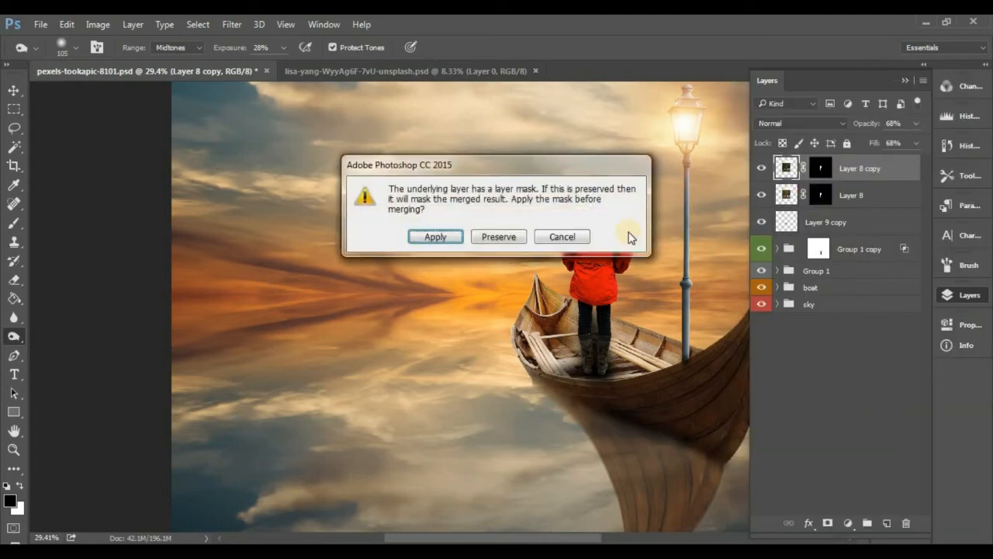
click(435, 236)
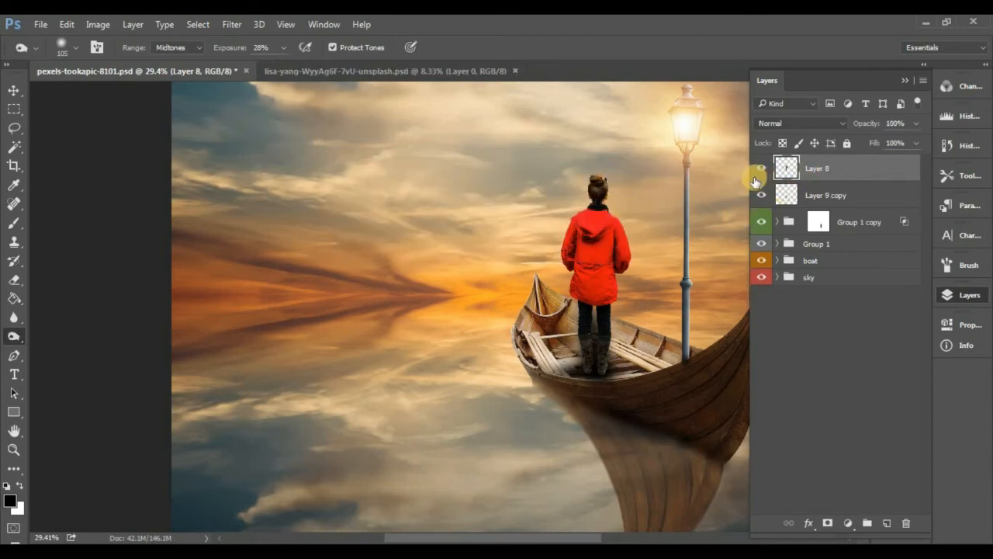
click(757, 177)
click(757, 177)
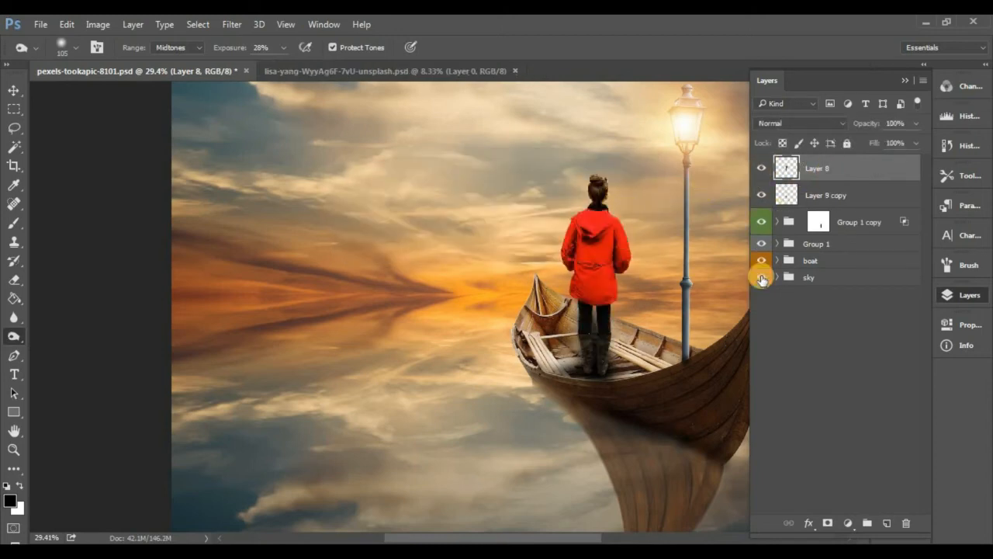
- Add a new empty layer above the woman's layer and clip it to that layer
click(886, 521)
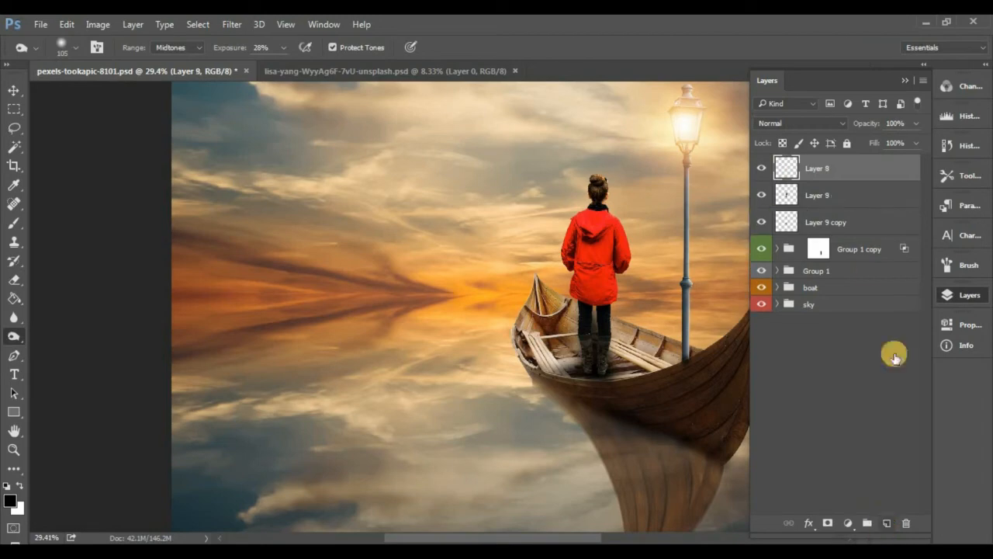
right_click(879, 172)
click(672, 349)
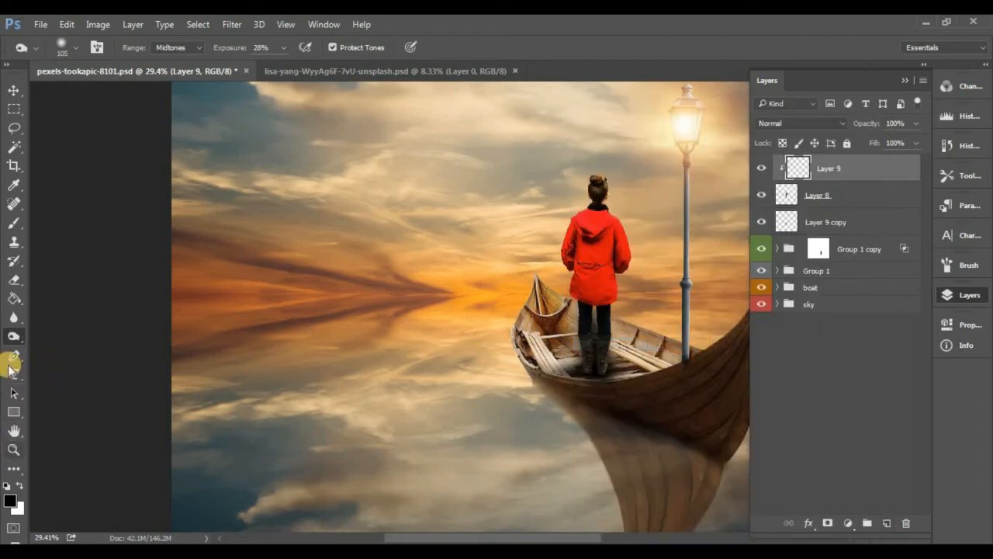
- Paint light orange edge light on the woman's outline with a soft 111 px brush at 61% opacity, and set the layer's opacity to about 52%
click(13, 224)
drag(443, 266, 121, 302)
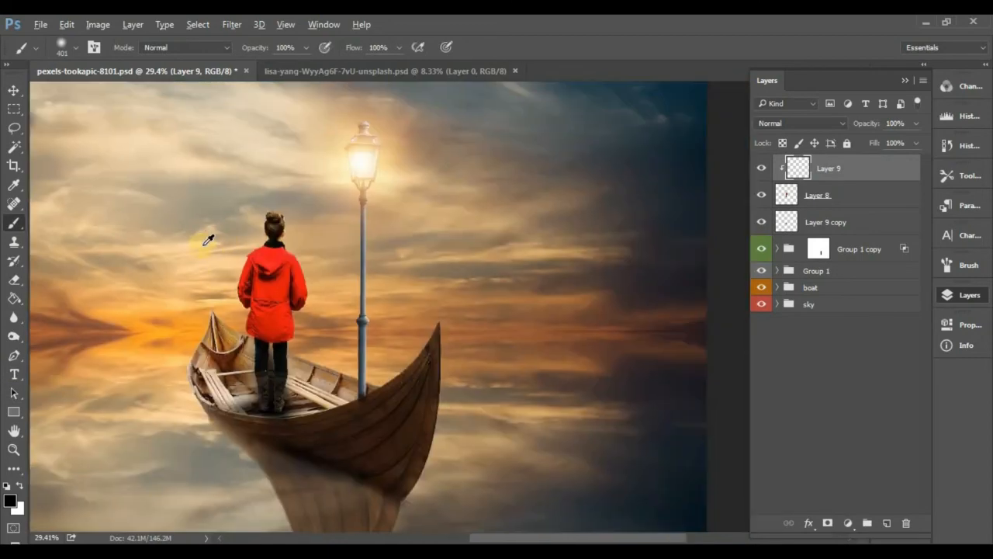
scroll(223, 268, up, 5)
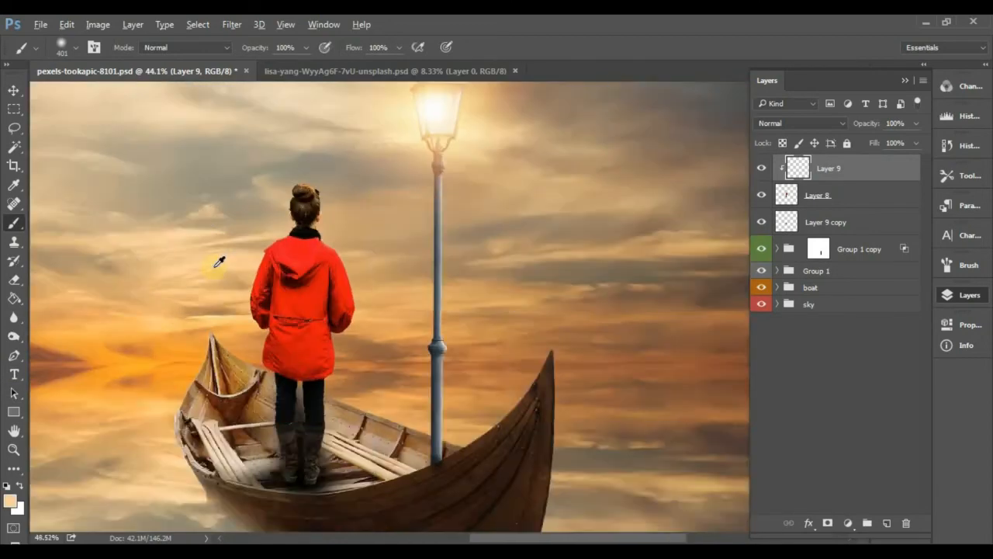
right_click(359, 162)
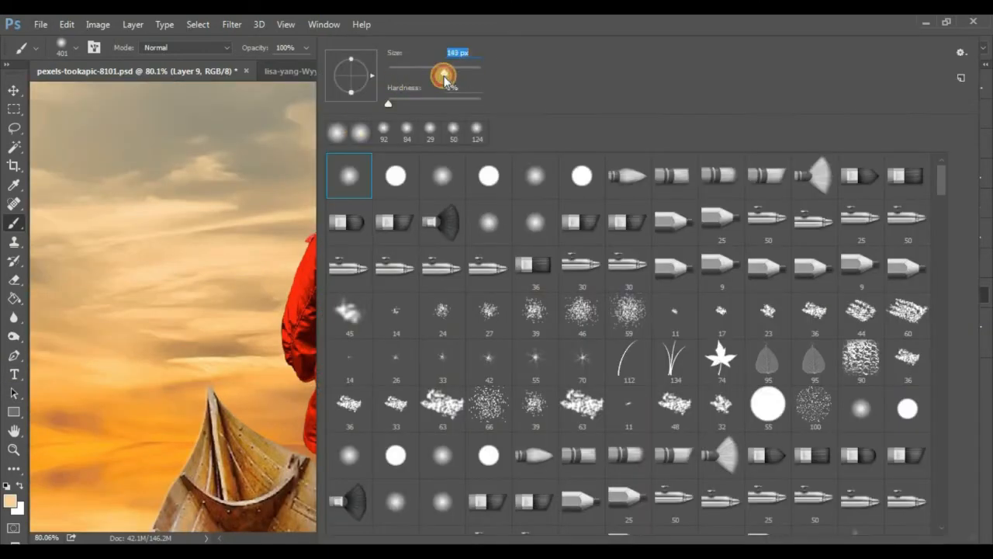
drag(443, 76, 441, 76)
click(263, 48)
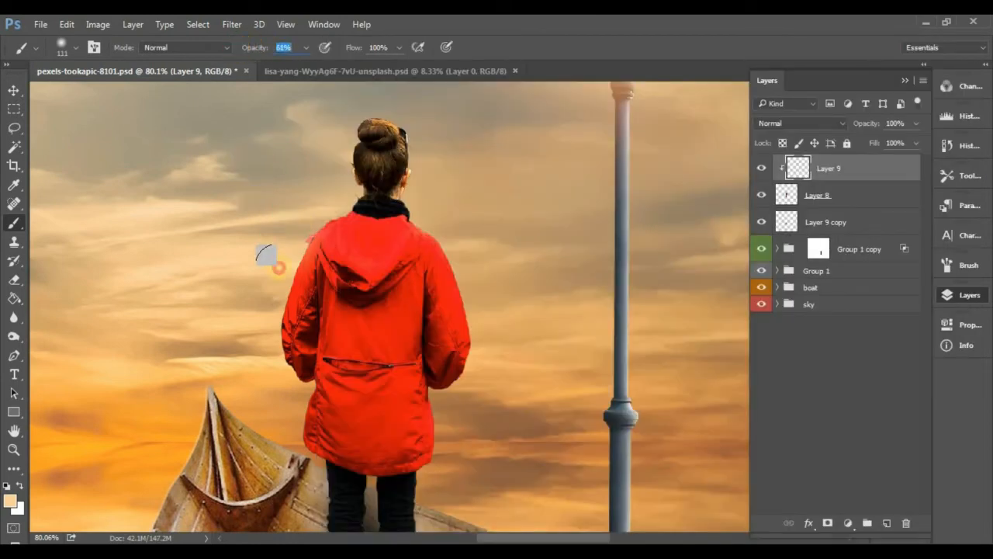
mouse_move(255, 305)
mouse_down()
mouse_move(260, 355)
mouse_move(310, 450)
mouse_move(443, 446)
mouse_move(432, 398)
mouse_move(452, 367)
mouse_move(459, 282)
mouse_move(424, 199)
mouse_move(421, 142)
mouse_up()
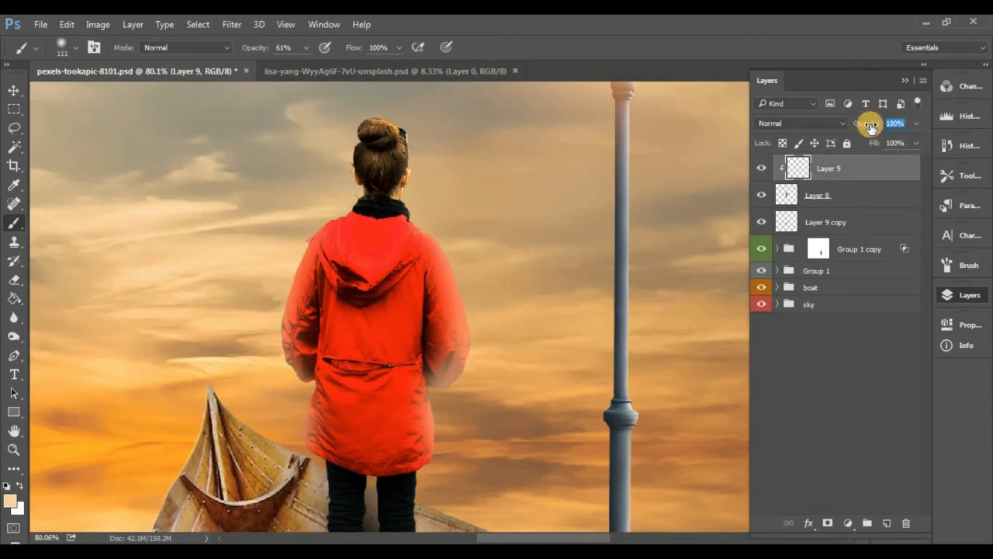
mouse_move(870, 129)
mouse_down()
mouse_move(854, 121)
mouse_move(867, 123)
mouse_up()
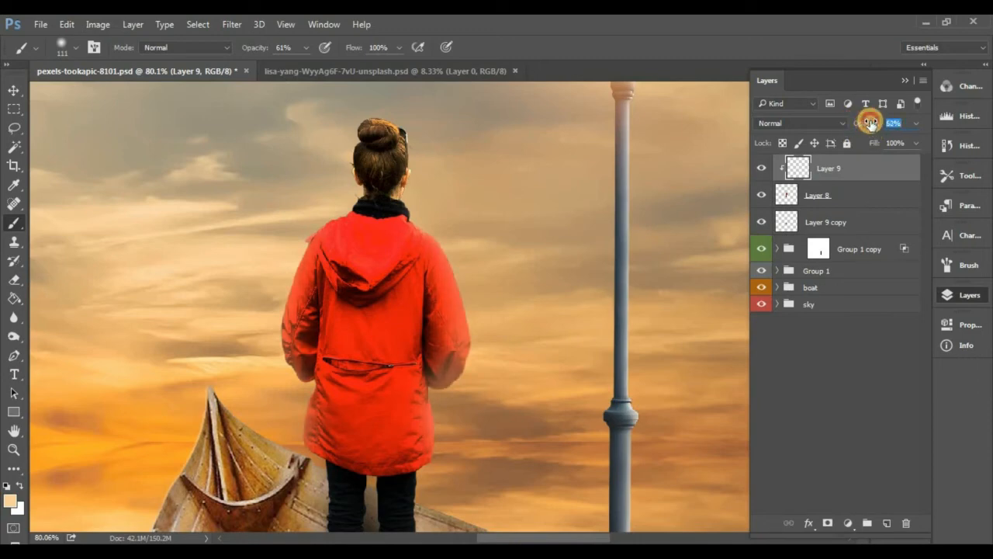
click(833, 410)
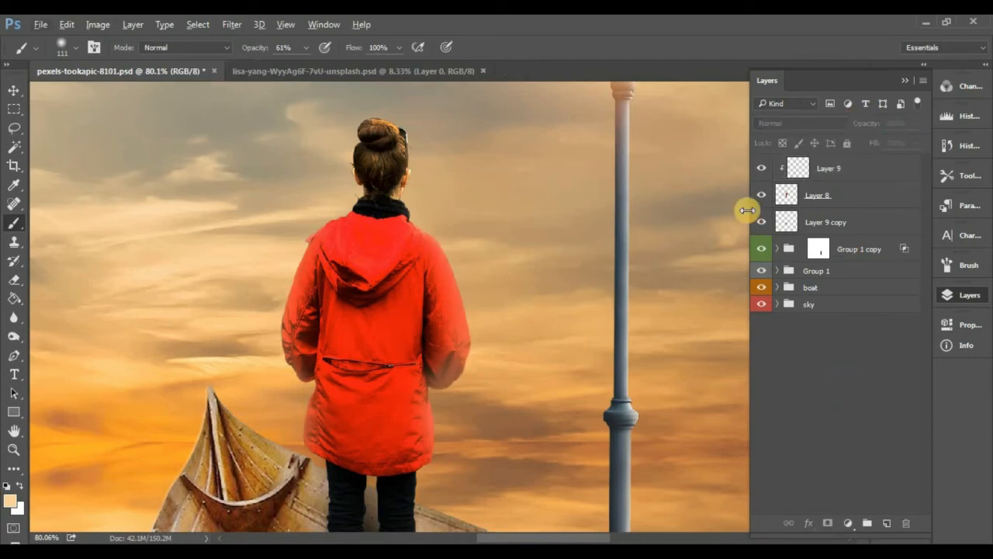
- On a new top layer, paint a warm glow over the sky around the woman and lamp with a 1457 px soft brush, at 39% layer opacity
click(911, 159)
click(887, 522)
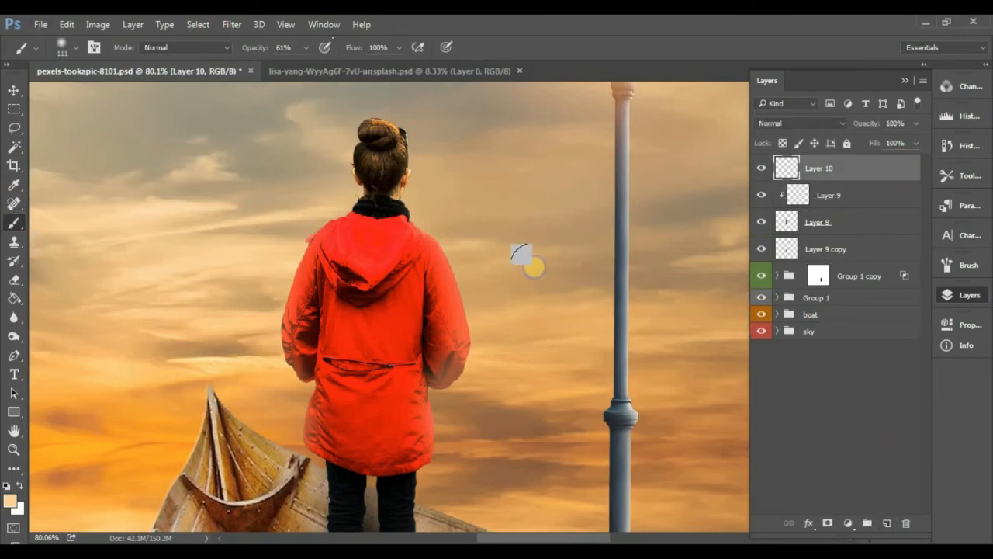
scroll(457, 310, down, 5)
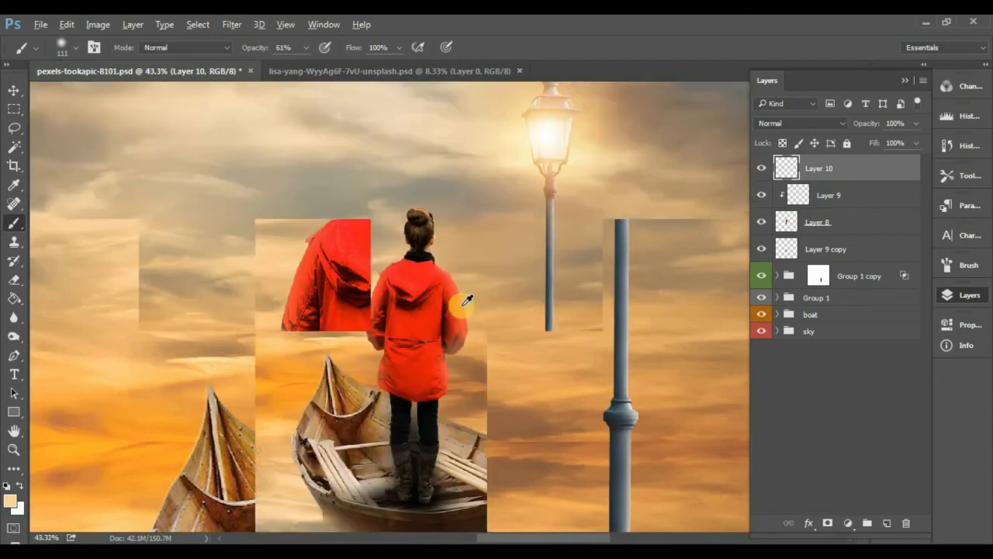
scroll(466, 301, down, 2)
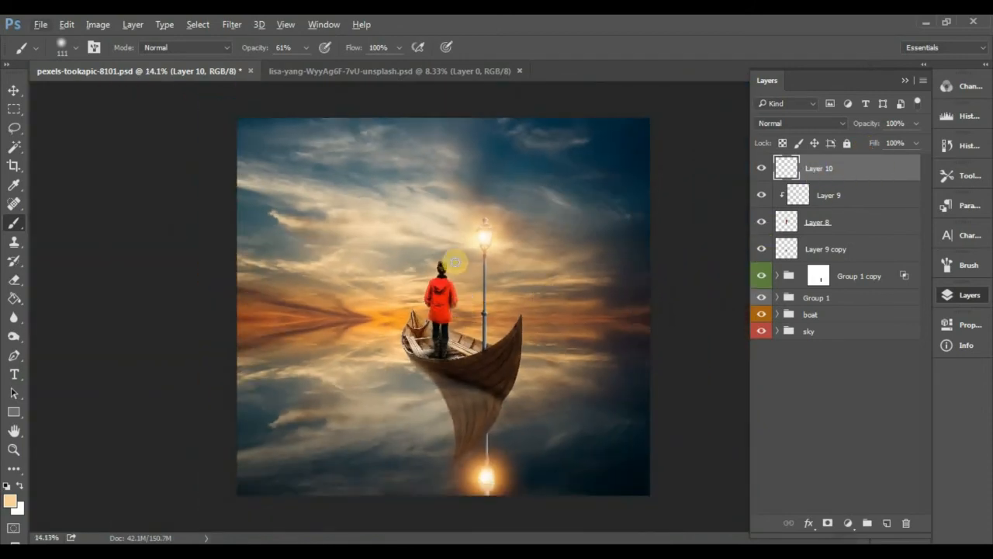
right_click(366, 310)
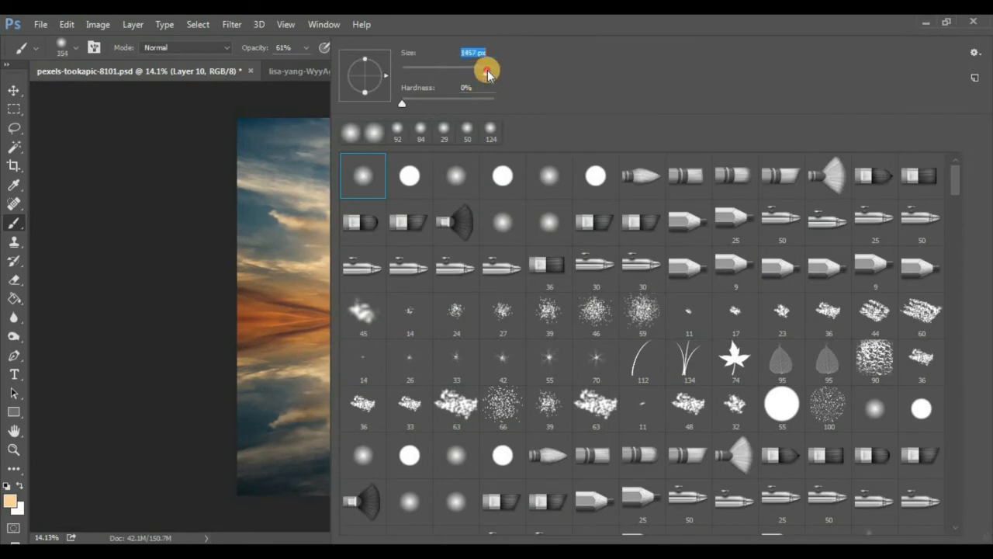
click(155, 300)
click(348, 280)
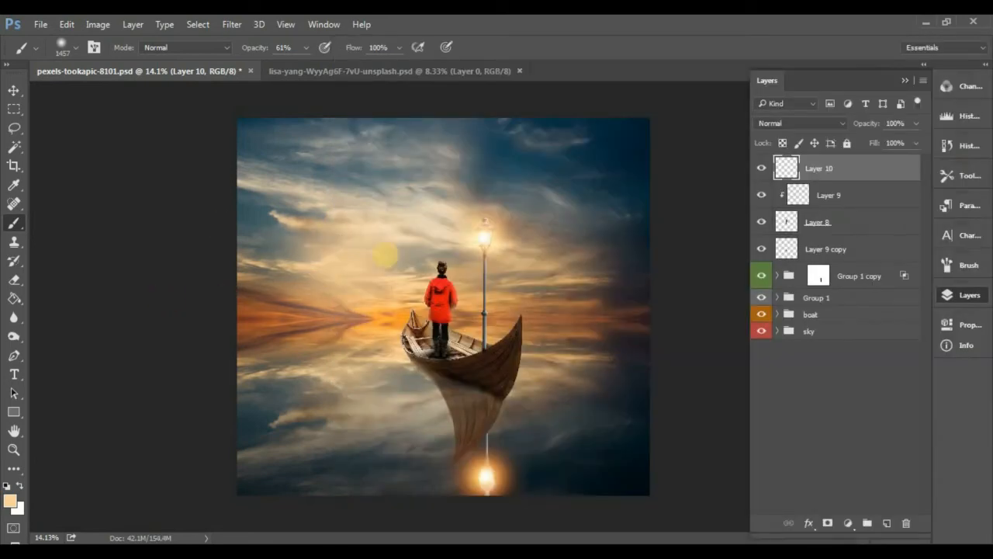
drag(567, 263, 612, 259)
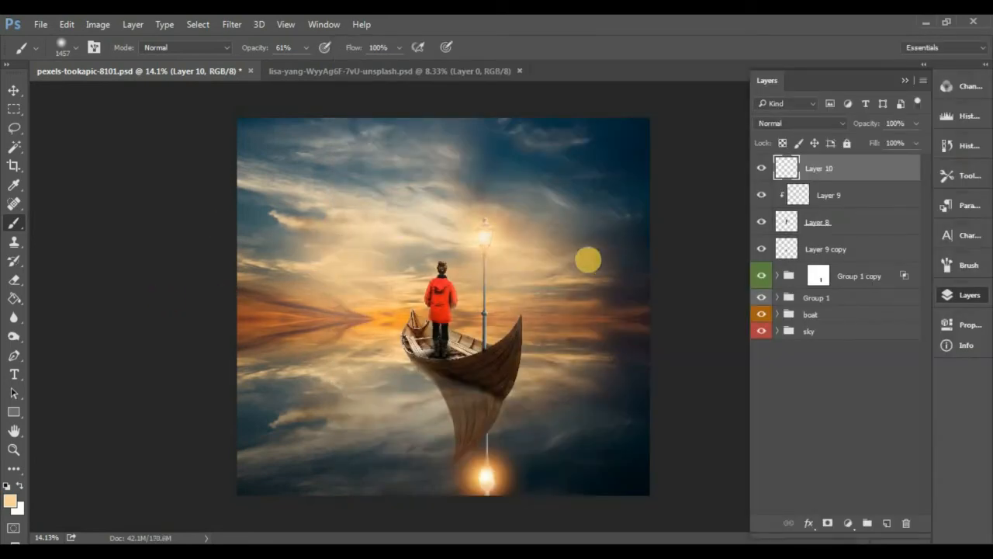
mouse_move(373, 269)
mouse_down()
mouse_move(393, 230)
mouse_move(425, 209)
mouse_up()
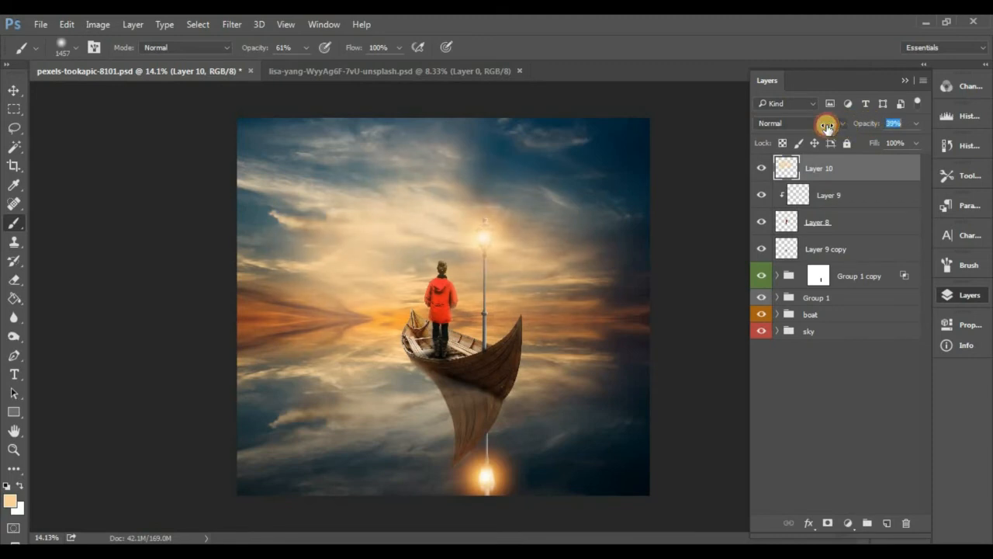
drag(827, 126, 825, 126)
- Duplicate the woman's layer for her reflection, delete the surplus copy, and select the remaining one
shift+click(844, 195)
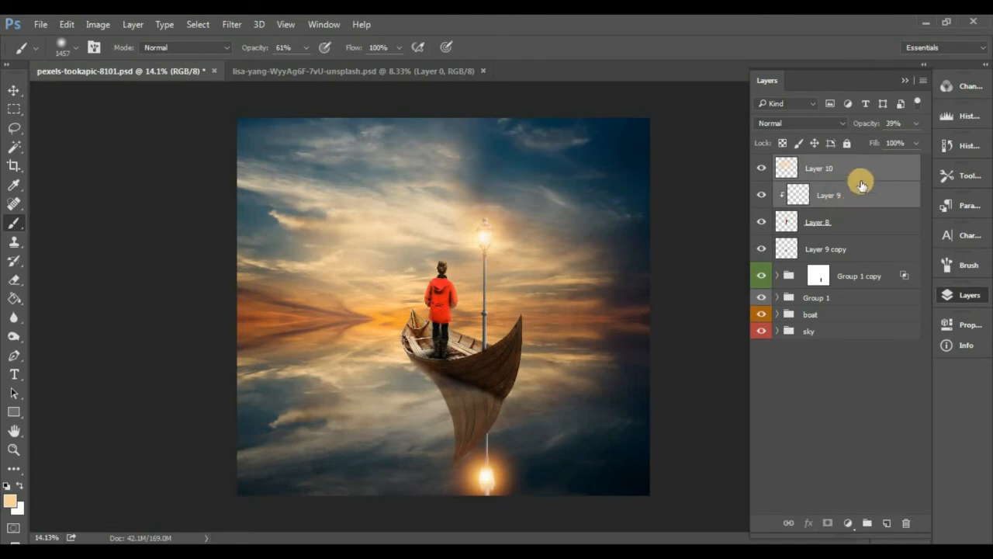
click(860, 184)
shift+click(856, 167)
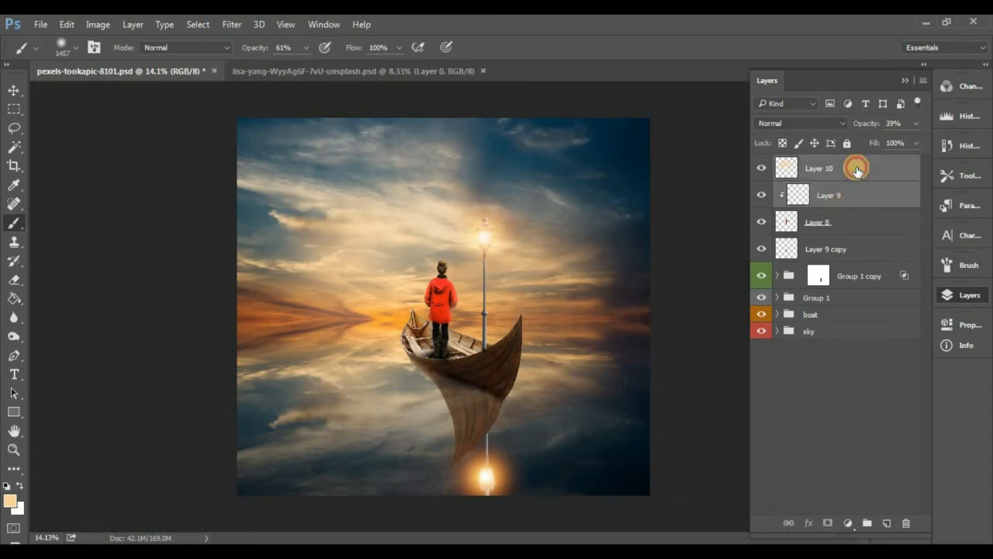
click(847, 223)
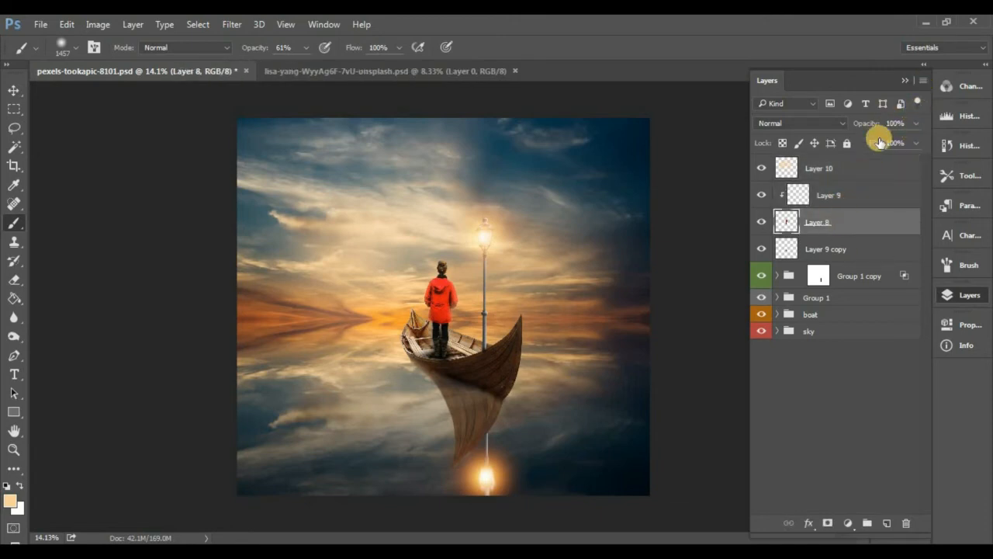
key(j)
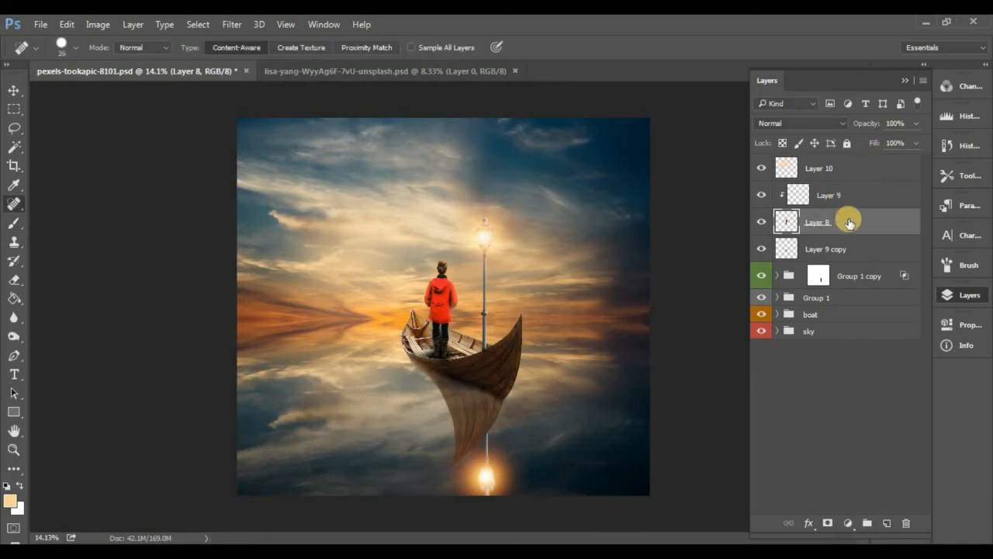
key(ctrl+j)
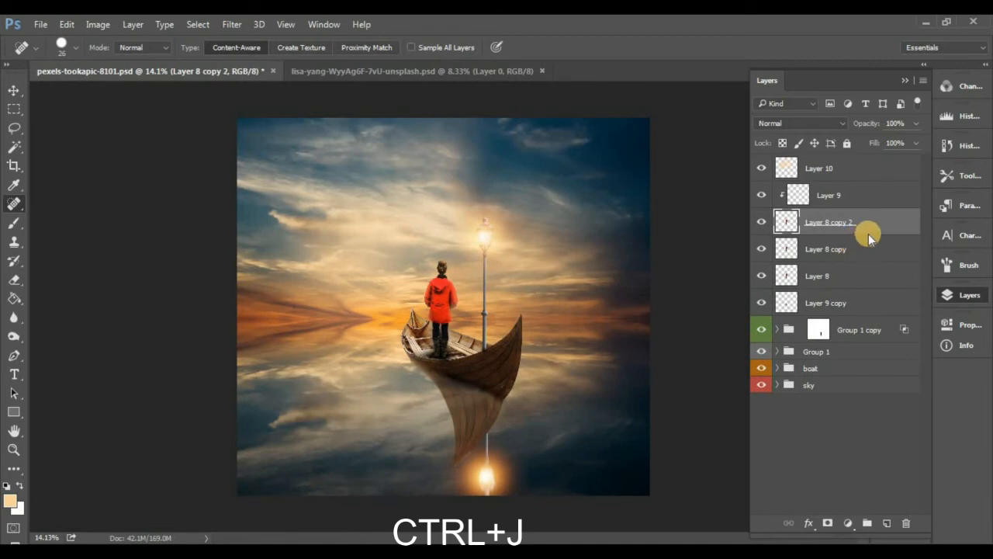
drag(869, 246, 908, 518)
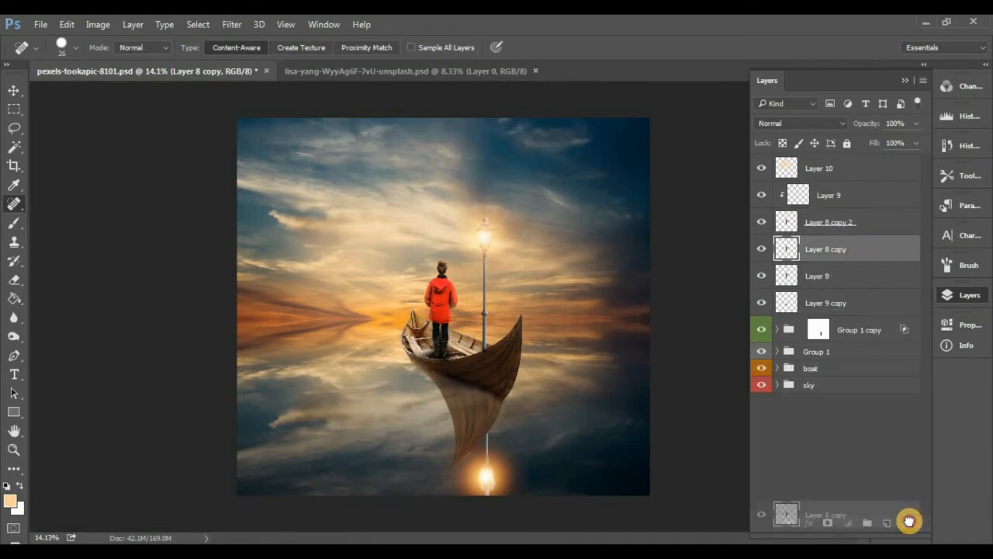
click(873, 222)
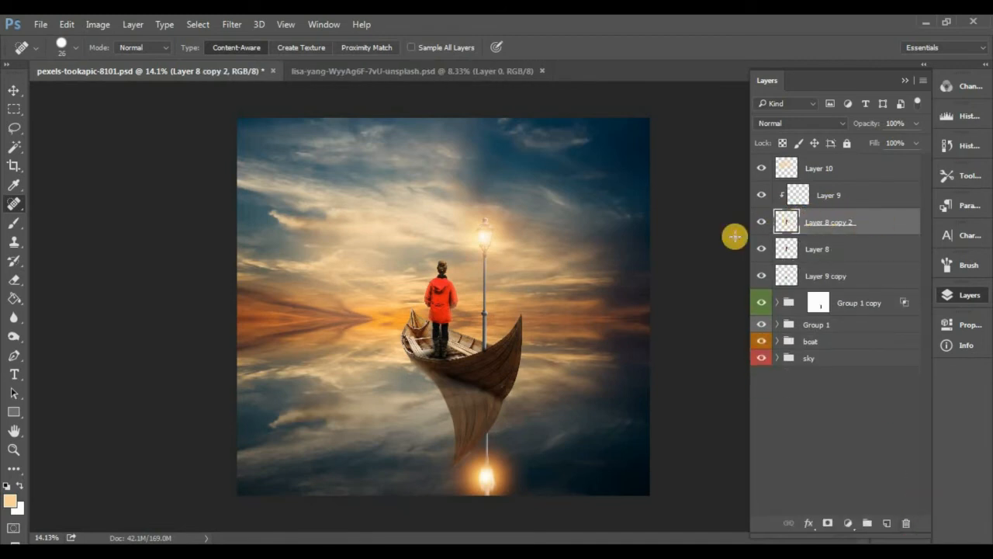
- Flip the woman's copy vertically and move it straight down so its feet meet hers as a reflection
click(14, 92)
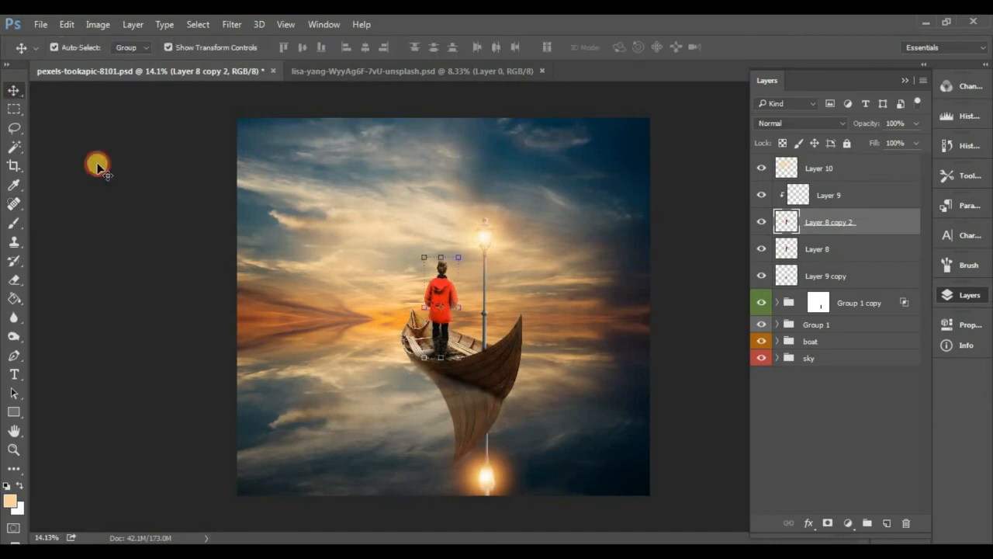
click(76, 25)
click(185, 287)
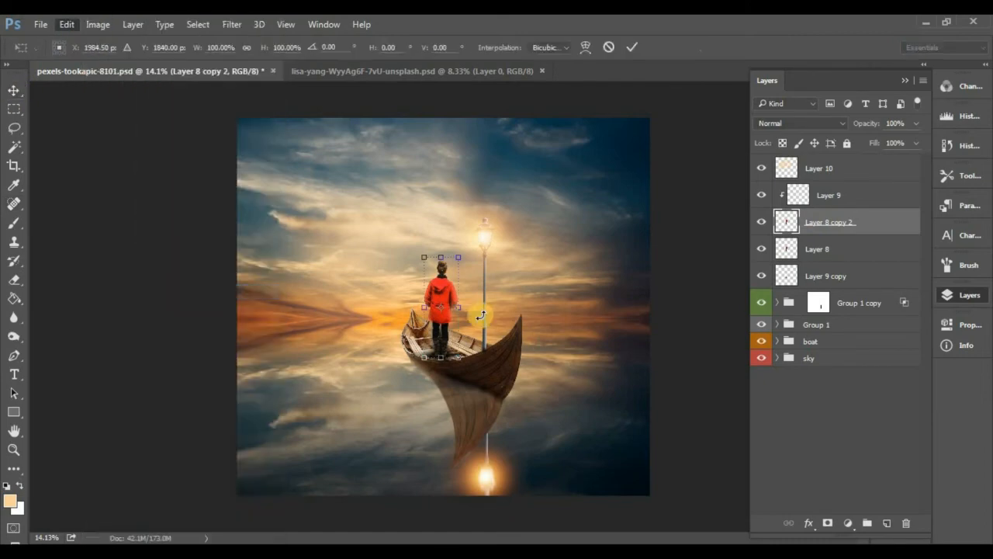
right_click(439, 303)
click(456, 295)
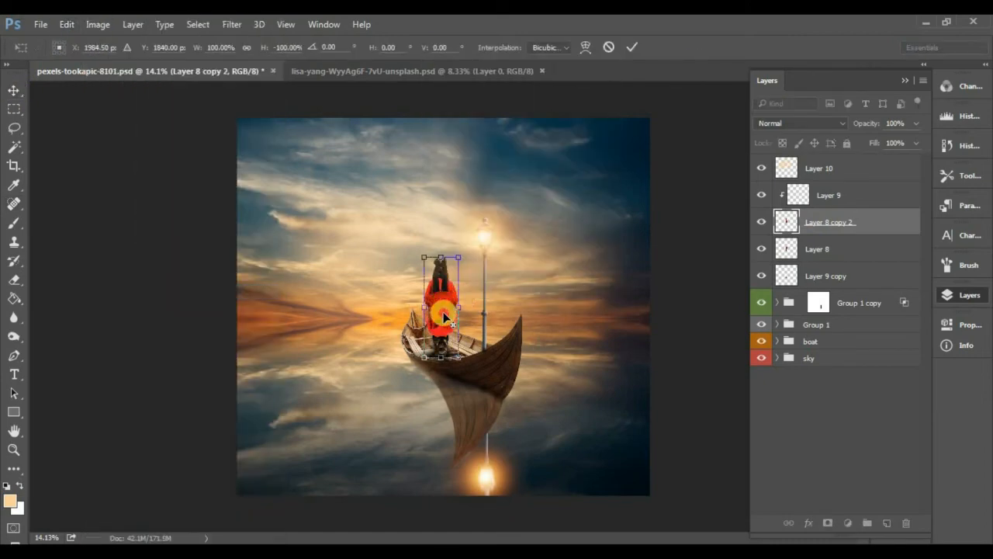
drag(445, 340, 439, 416)
key(Return)
- Draw a closed pen path along the boat reflection's edge, enclosing the part of the woman's reflection that overlaps the boat
scroll(437, 411, up, 5)
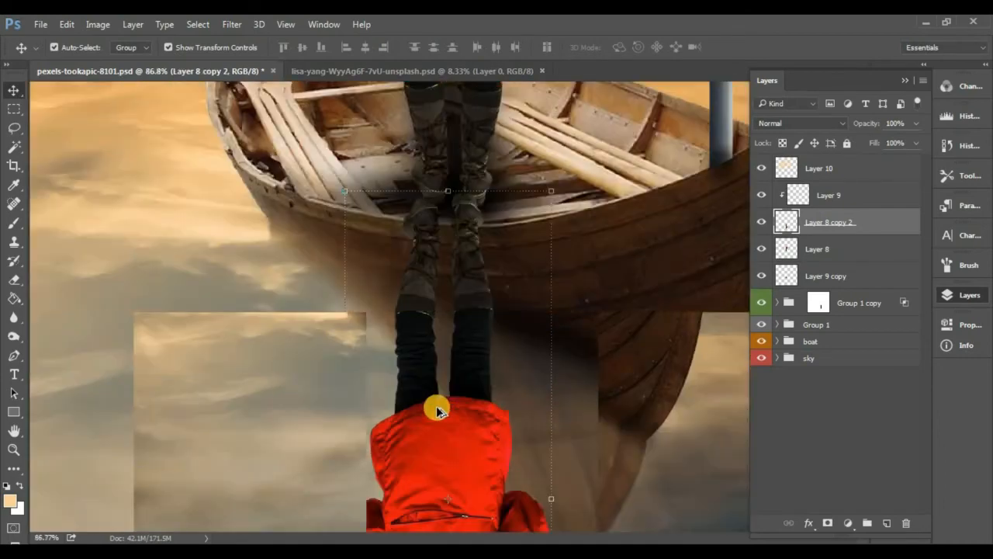
scroll(438, 392, up, 3)
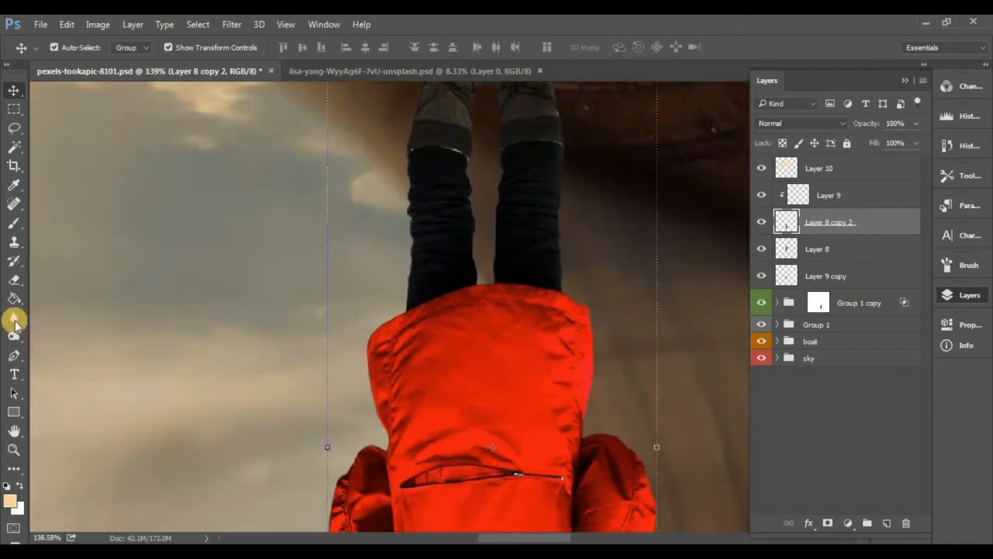
click(13, 357)
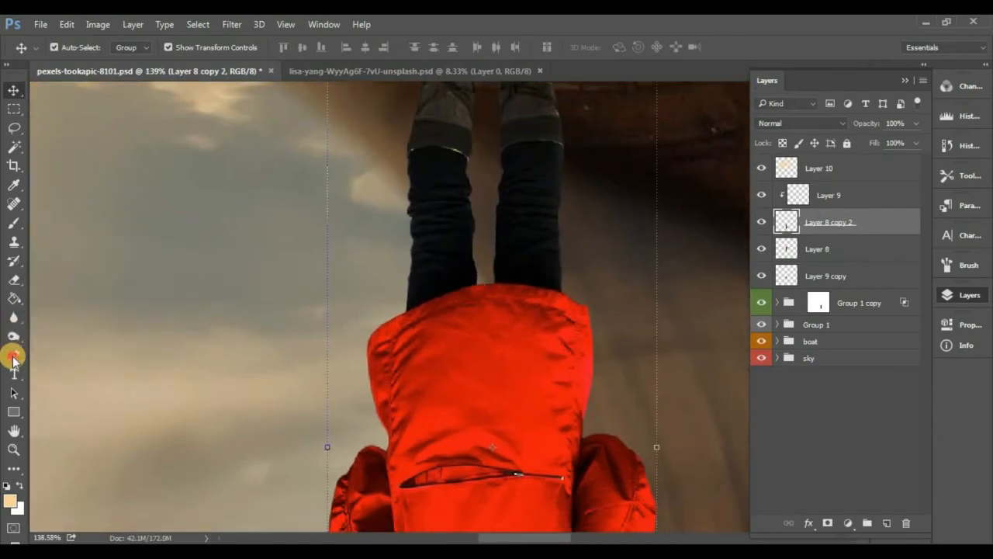
click(392, 162)
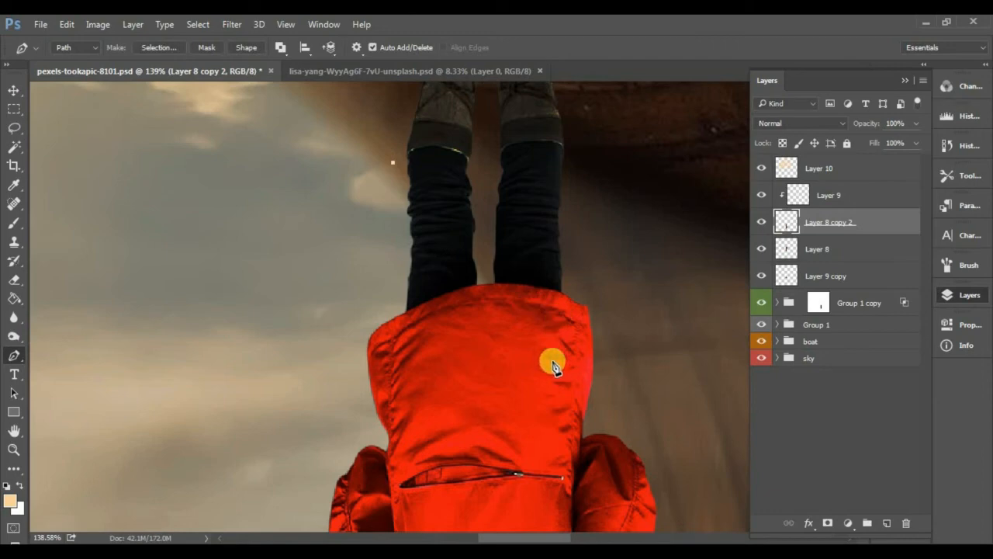
drag(588, 424, 611, 520)
scroll(562, 386, down, 5)
alt+click(575, 409)
scroll(579, 267, down, 5)
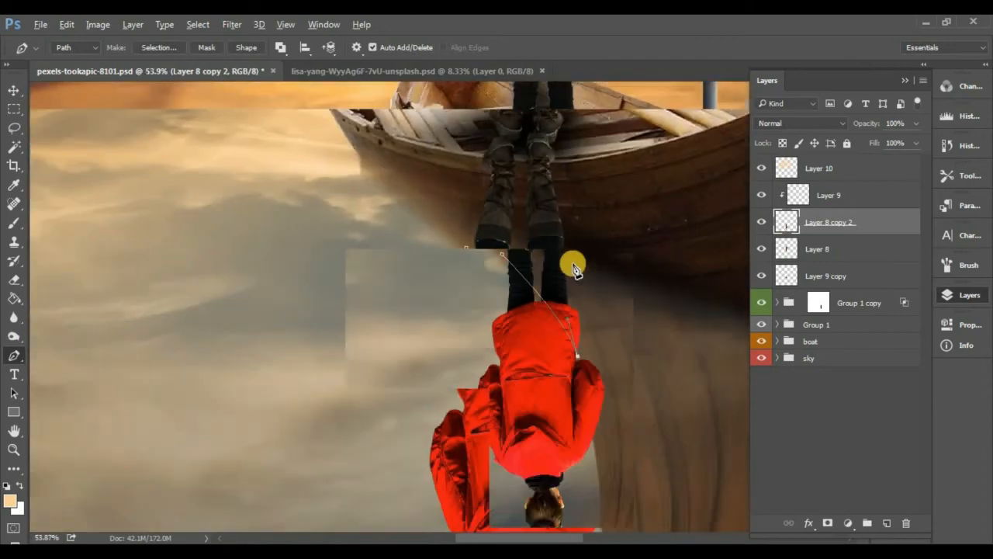
drag(588, 274, 599, 262)
drag(610, 218, 604, 205)
drag(543, 147, 529, 141)
drag(506, 144, 492, 146)
drag(458, 184, 448, 219)
drag(458, 232, 463, 234)
- Convert the path to a selection and delete the enclosed part of the woman's reflection
right_click(508, 256)
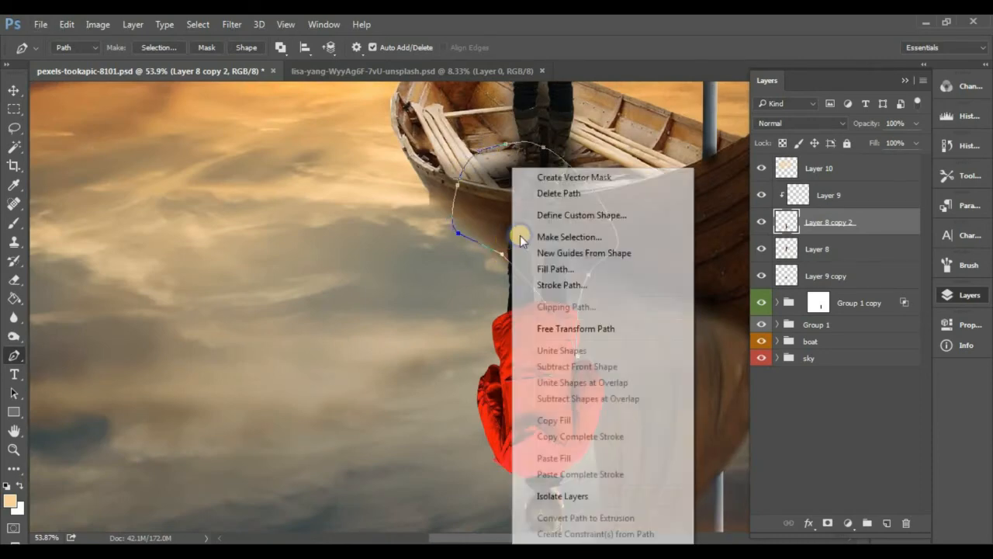
click(583, 235)
key(BackSpace)
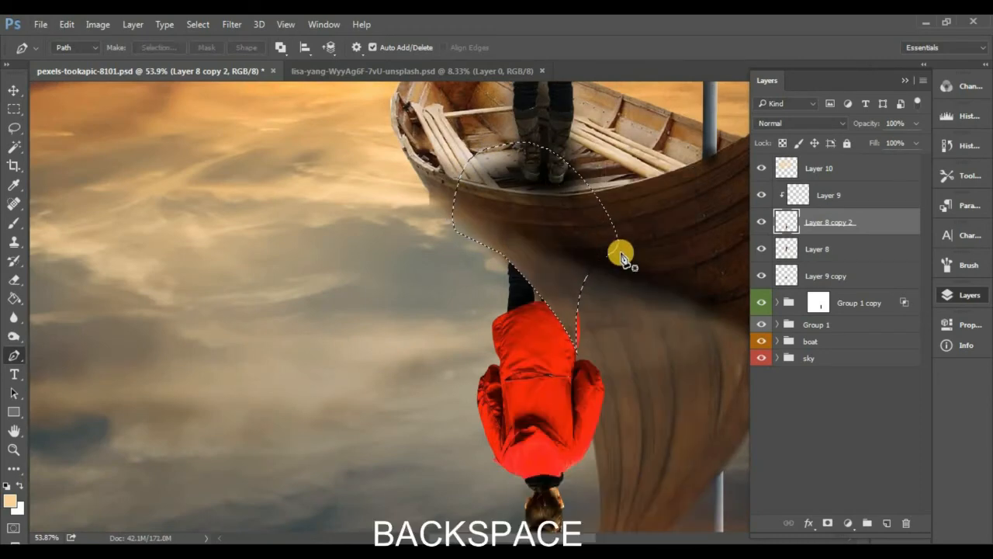
- Erase the leftover red sliver beside the reflected jacket with a soft 111 px eraser at 100% opacity
scroll(594, 330, up, 2)
scroll(592, 329, up, 8)
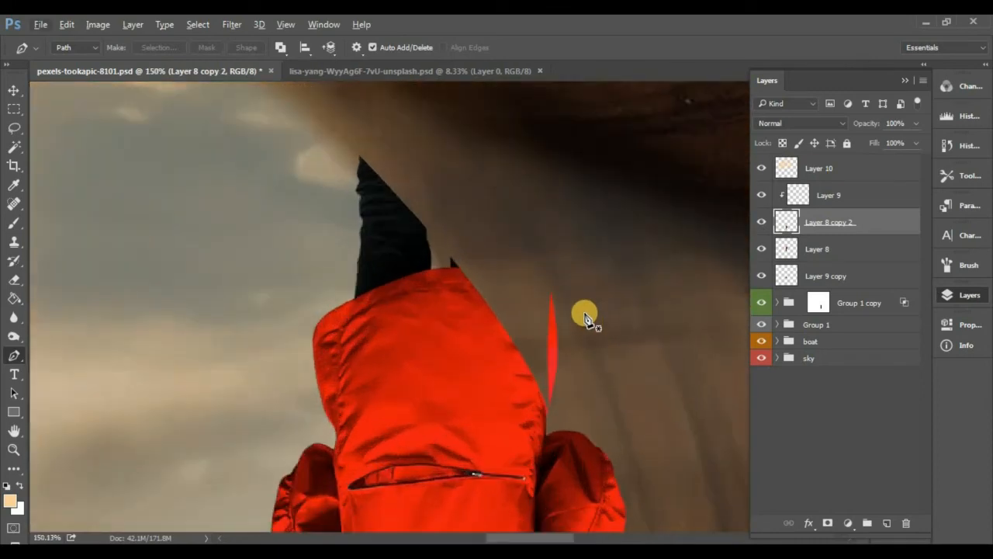
click(15, 279)
drag(570, 299, 588, 380)
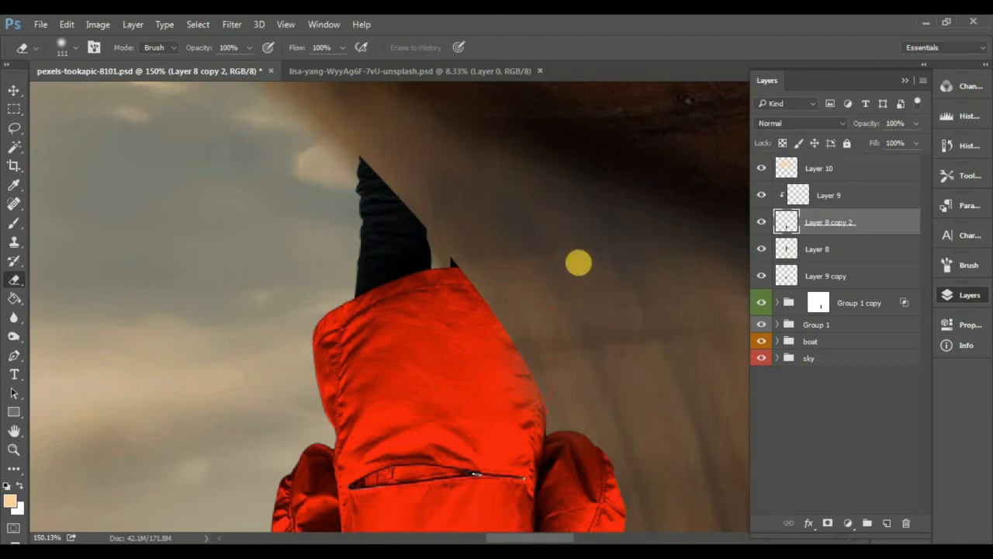
- Lower the opacity of the woman's reflection layer, Layer 8 copy 2, to 54%
alt+click(578, 263)
click(468, 236)
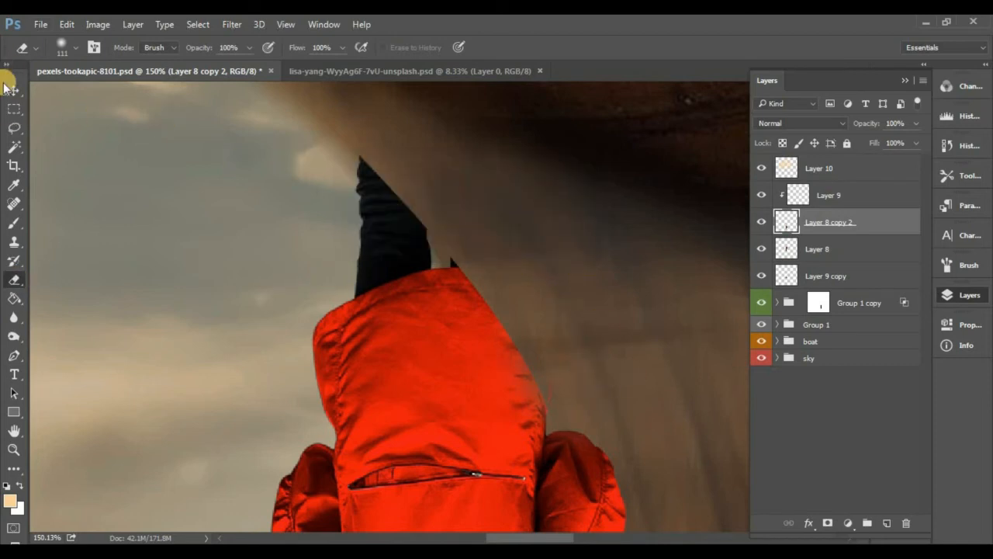
click(13, 90)
scroll(437, 222, down, 10)
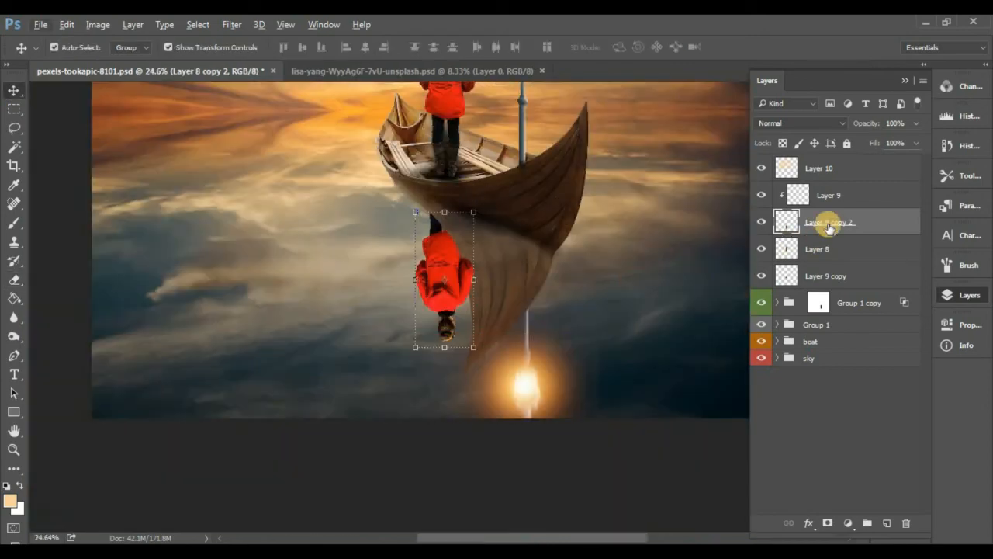
drag(864, 123, 844, 128)
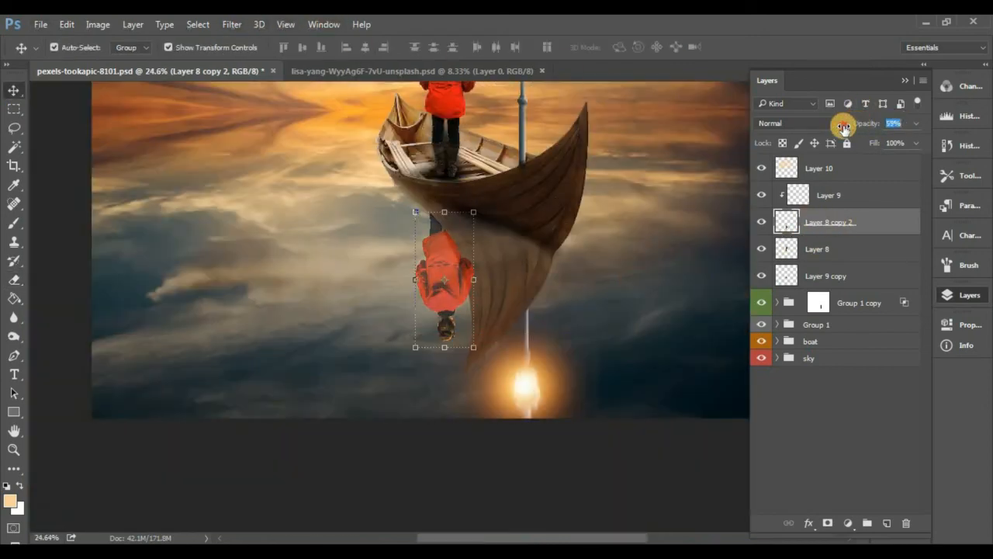
scroll(472, 273, up, 2)
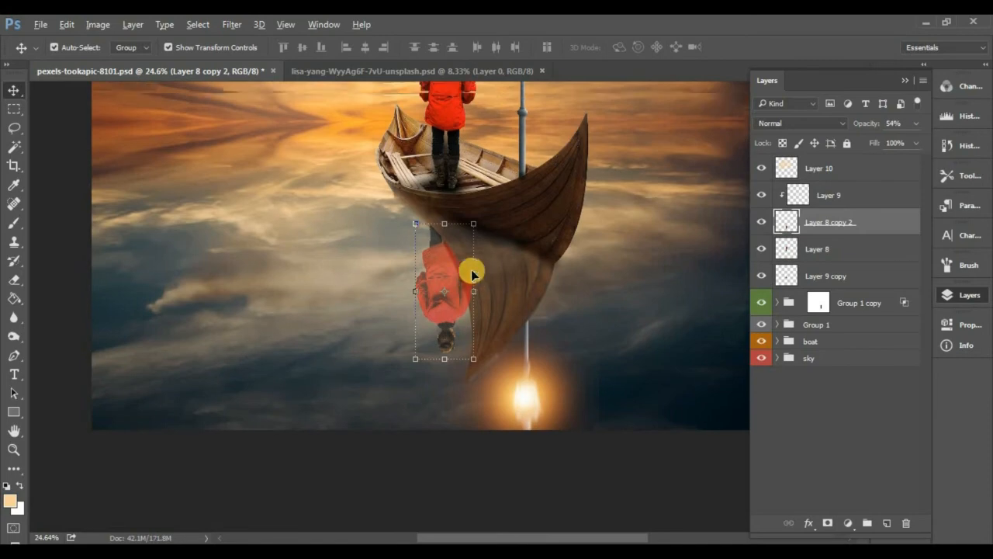
- Trace a tighter closed pen path along the boat reflection's edge, enclosing the parts of the reflected jacket still overlapping the boat
click(454, 335)
scroll(470, 321, up, 6)
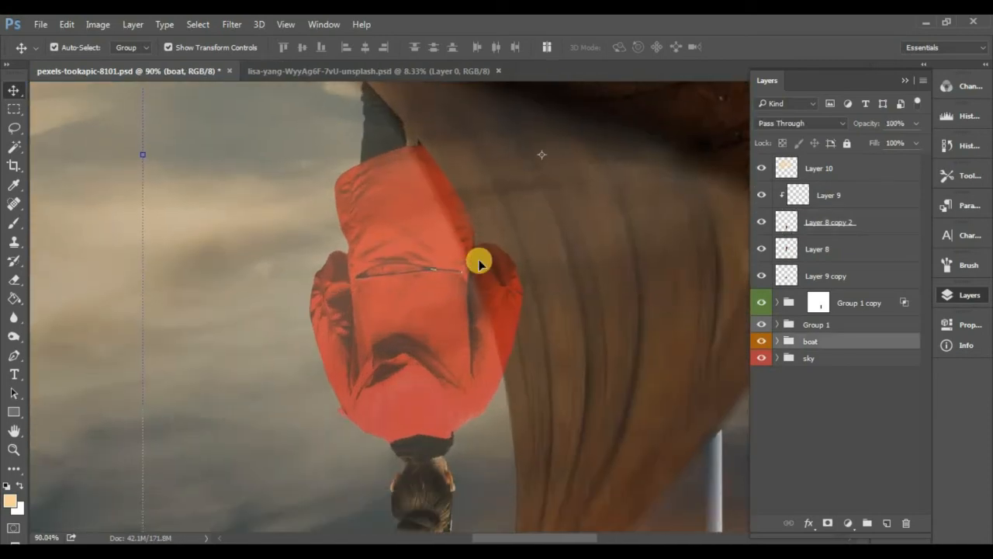
key(p)
click(410, 148)
scroll(465, 186, down, 3)
drag(497, 294, 492, 377)
alt+click(498, 297)
drag(528, 261, 515, 386)
drag(533, 401, 549, 365)
drag(561, 277, 554, 253)
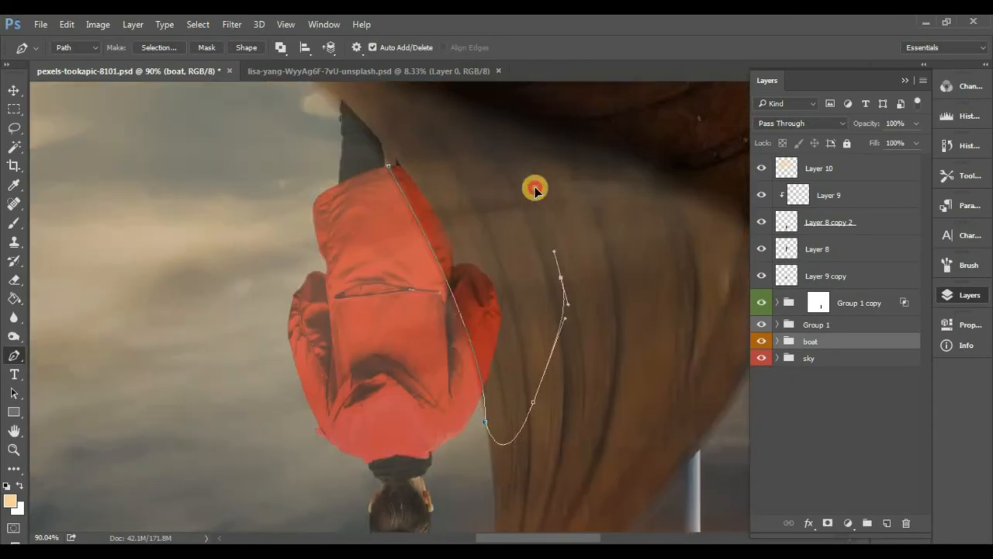
click(495, 151)
click(454, 138)
click(407, 158)
click(388, 164)
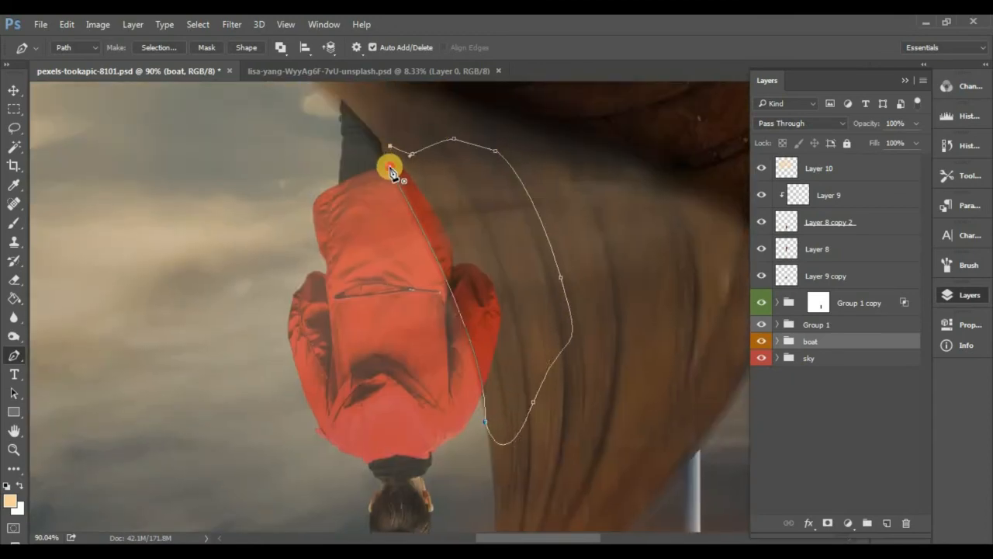
- Turn the tighter path into a selection, delete the enclosed jacket parts from Layer 8 copy 2, and deselect
right_click(439, 166)
click(489, 234)
key(Return)
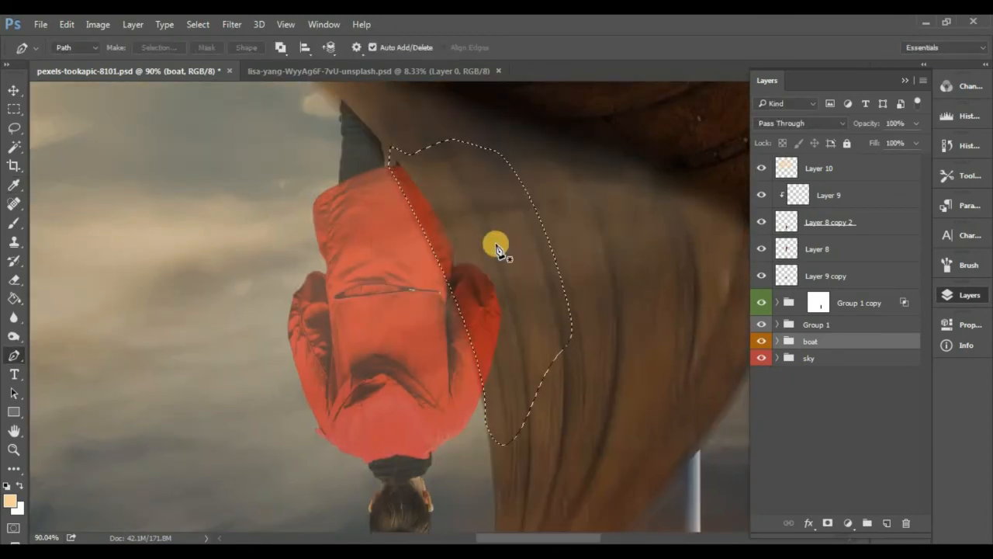
key(Delete)
click(470, 225)
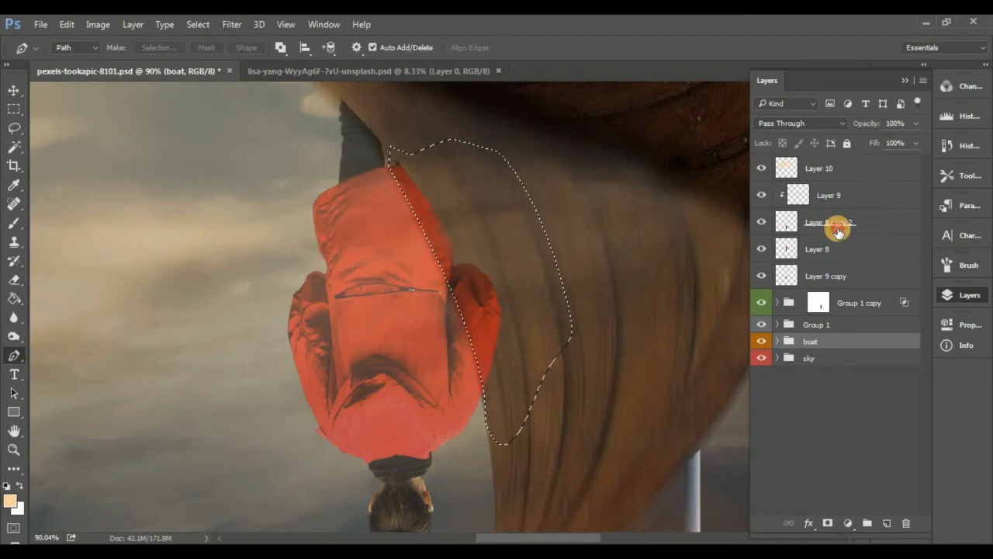
click(842, 225)
key(BackSpace)
key(ctrl+d)
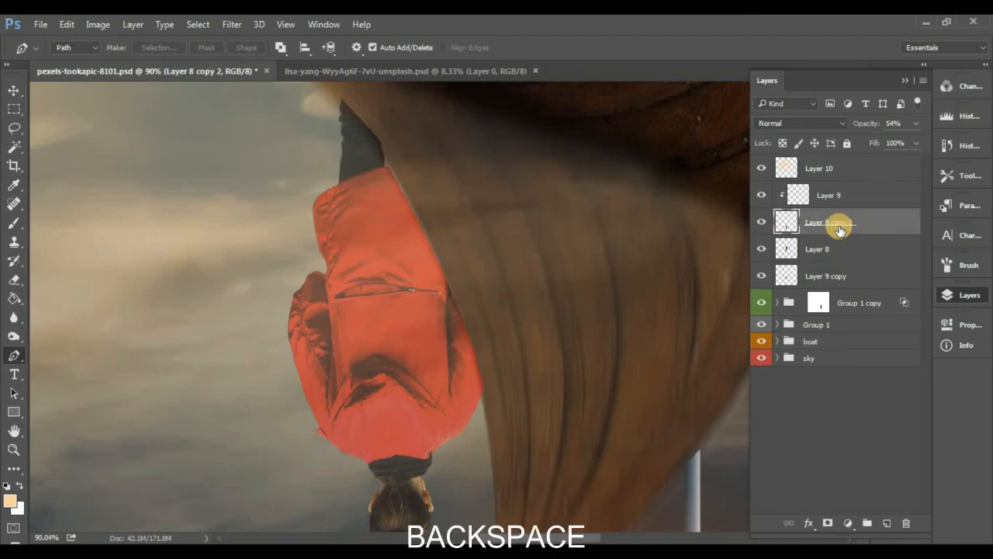
- Set the woman's reflection layer to 88% fill and apply a Motion Blur with a 90° angle and 48 pixels distance
scroll(632, 252, down, 5)
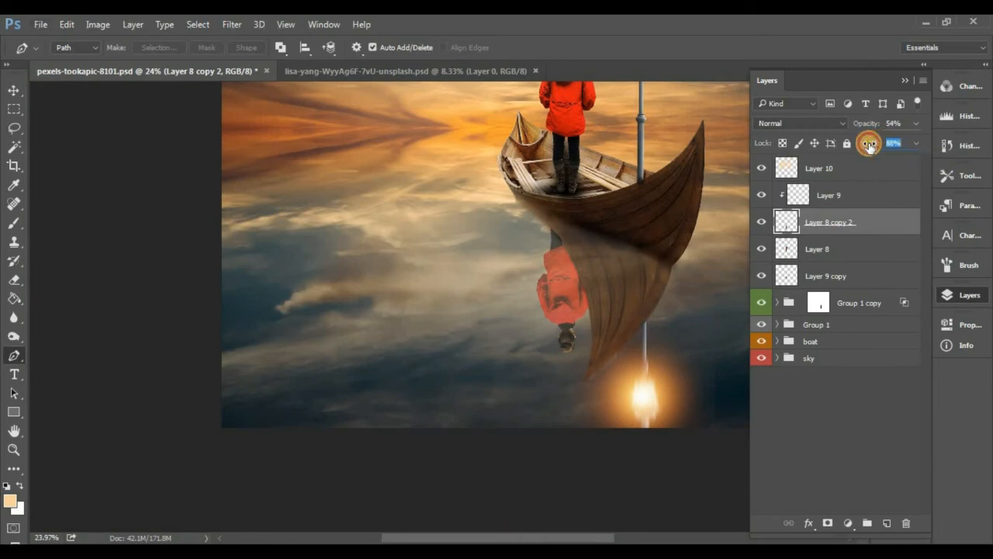
click(232, 24)
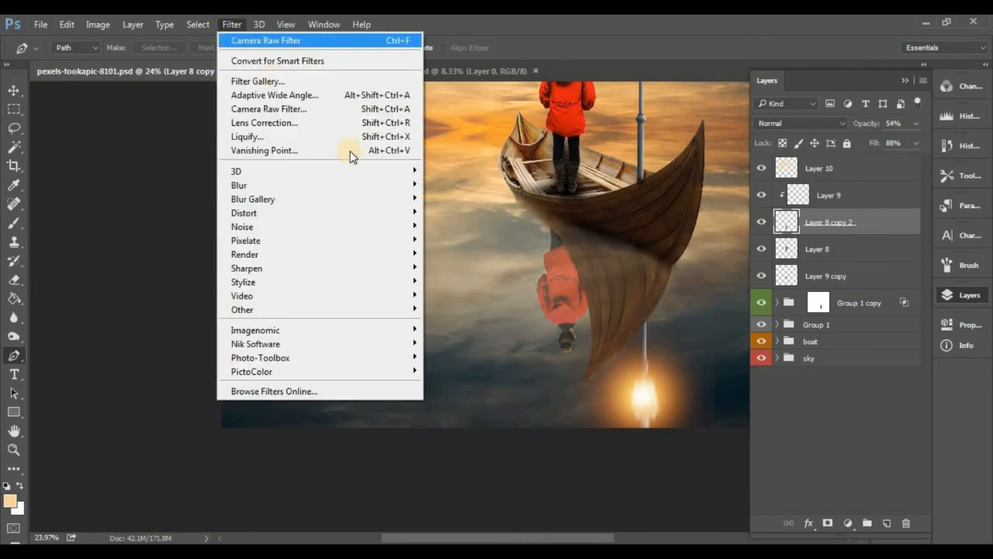
click(501, 170)
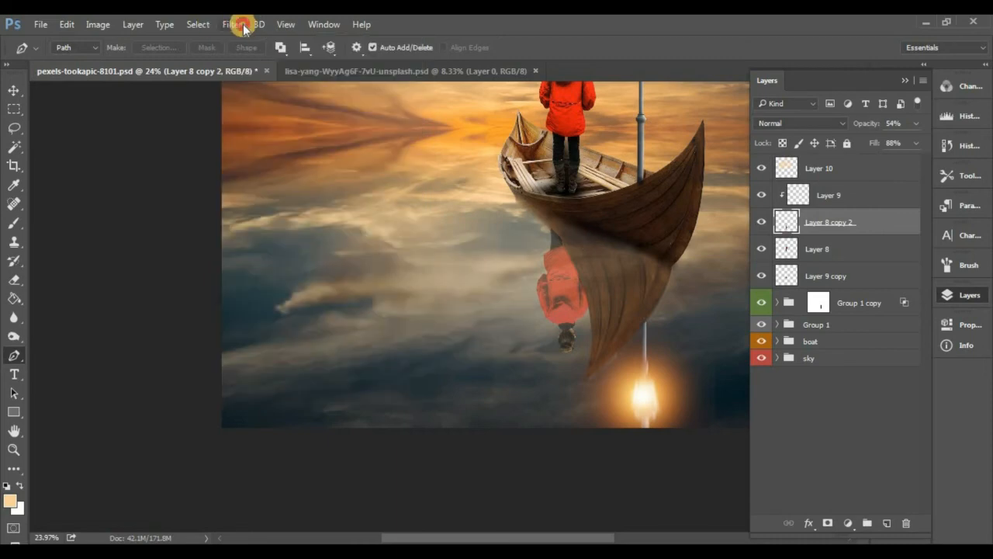
click(242, 26)
mouse_move(362, 190)
click(471, 266)
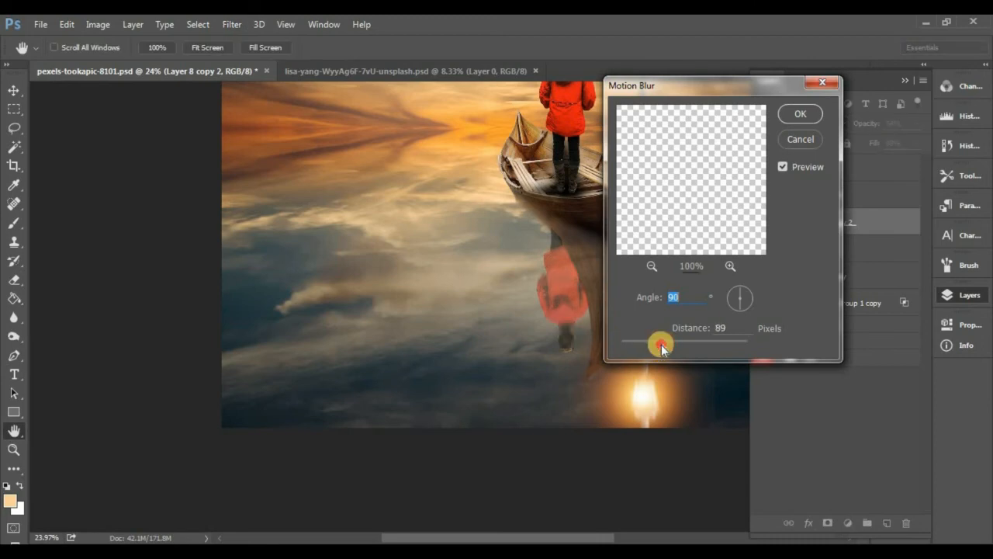
drag(661, 345, 653, 346)
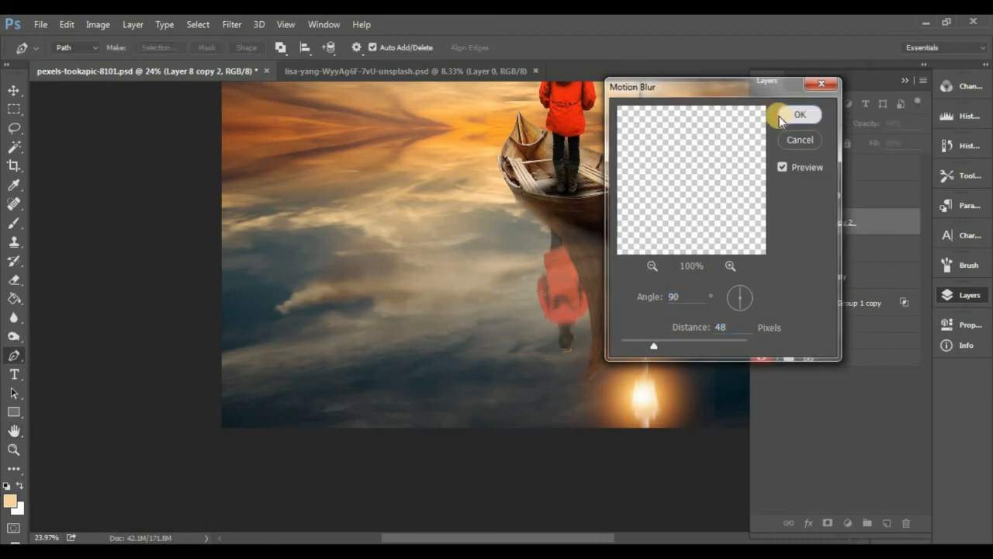
click(782, 114)
scroll(627, 161, up, 3)
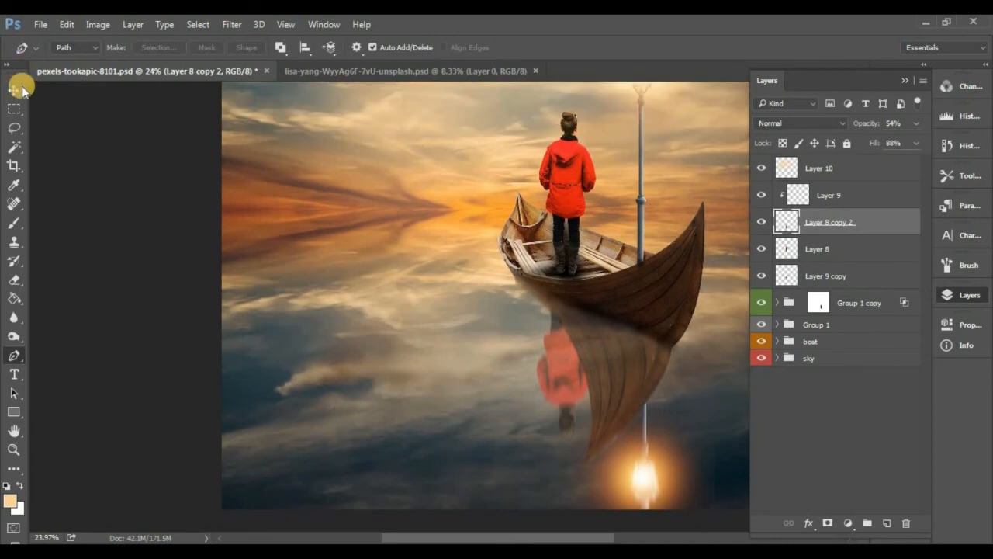
- Darken the standing woman's layer slightly with Levels by lowering the white output level
click(14, 90)
click(567, 198)
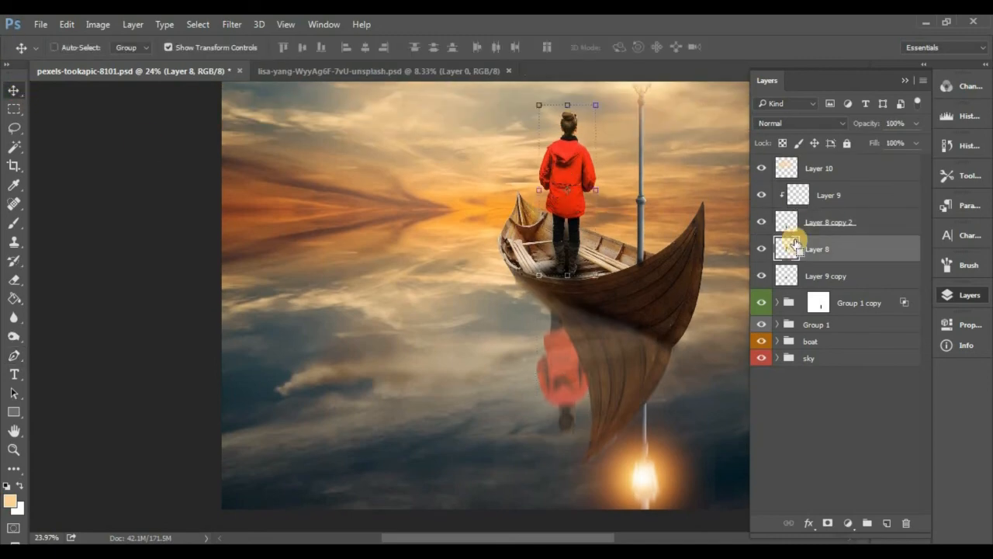
key(ctrl+l)
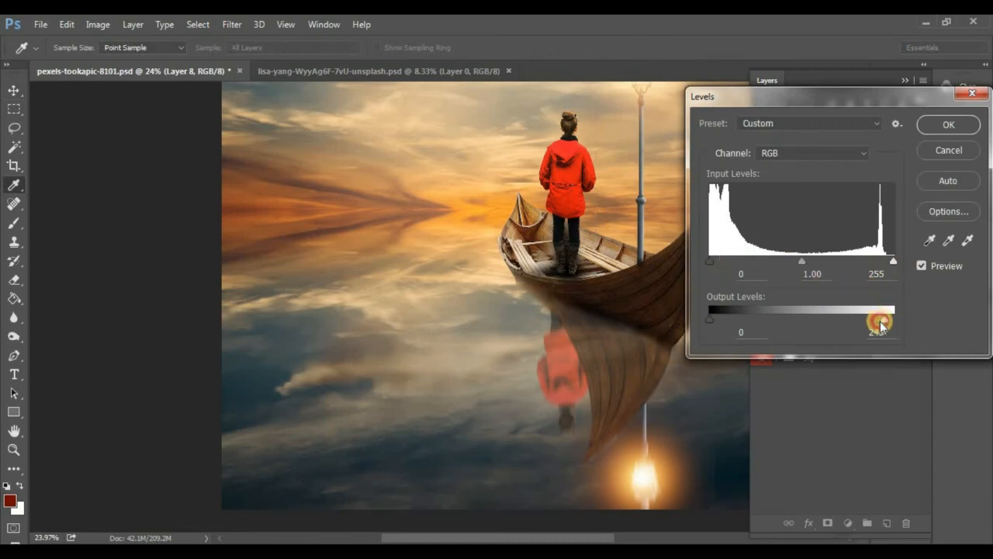
click(948, 124)
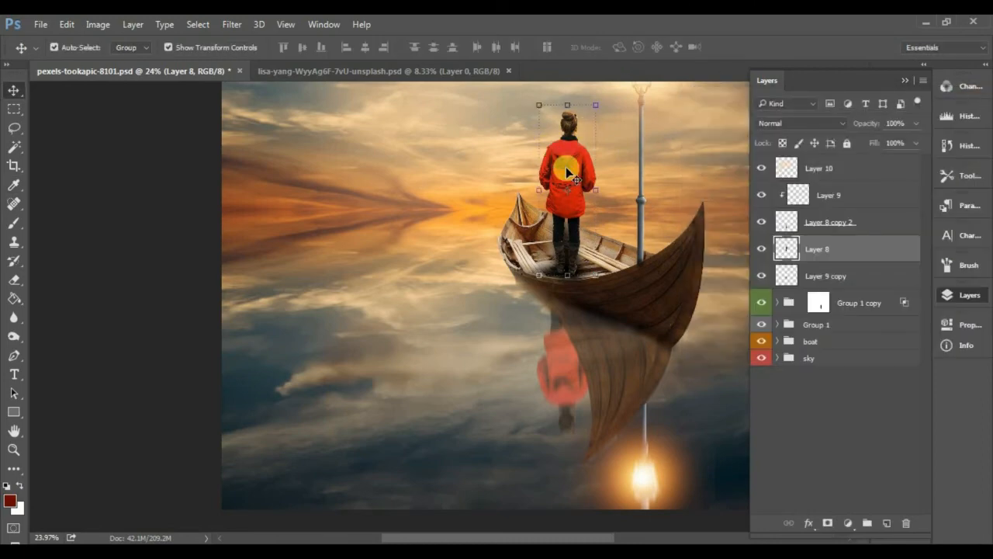
scroll(572, 166, down, 3)
click(613, 189)
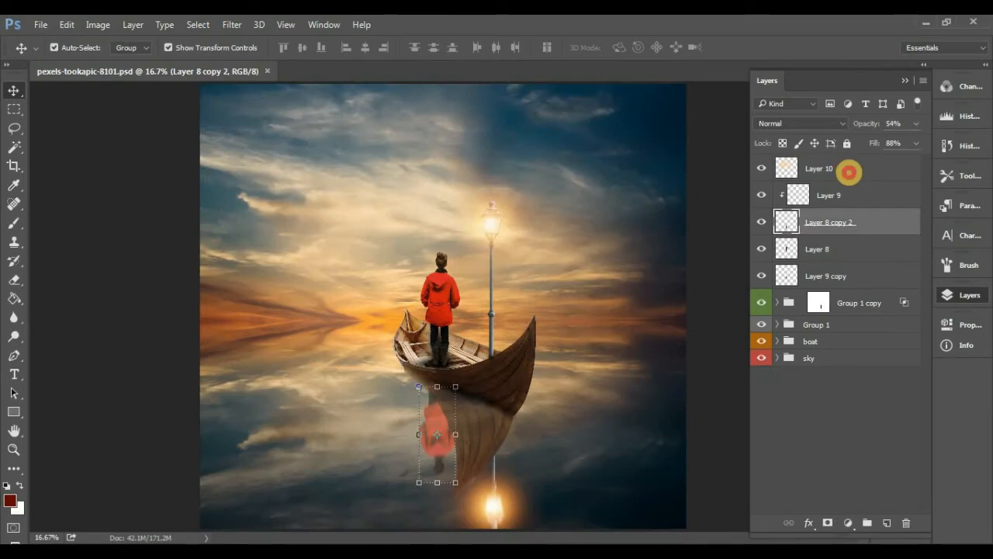
- Apply Levels to the woman's reflection, Layer 8 copy 2, with input levels 69, 0.56 and 224 and white output 245
click(849, 168)
click(848, 222)
click(98, 24)
mouse_move(140, 62)
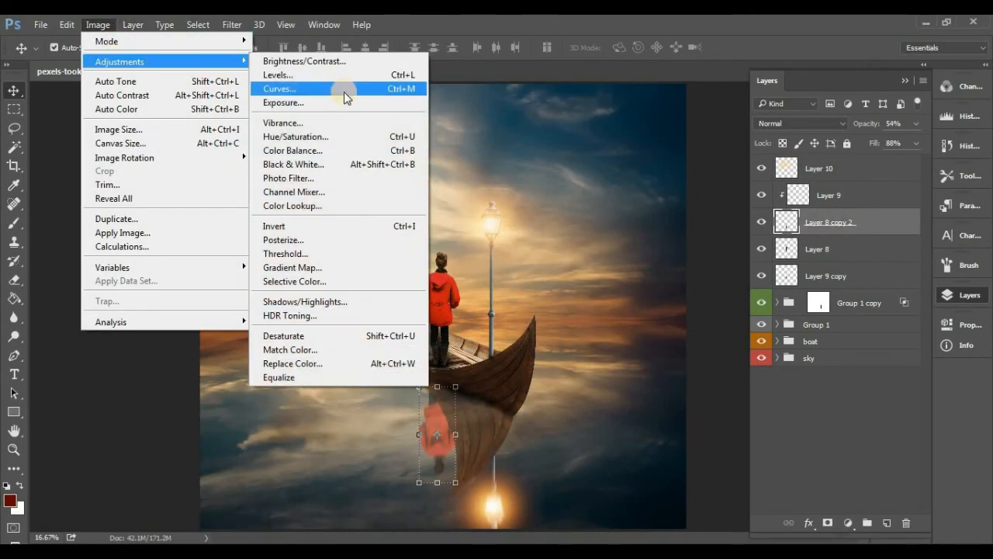
click(354, 76)
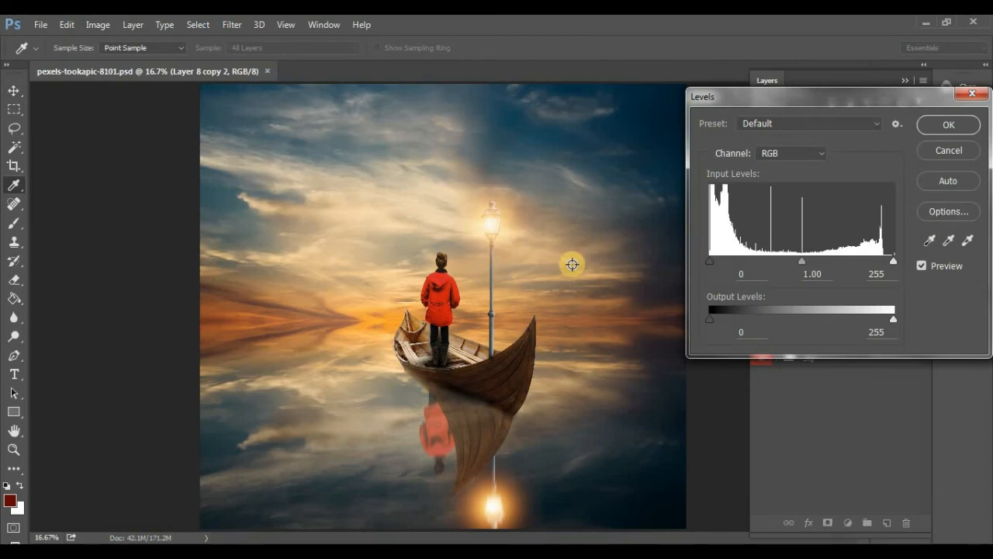
drag(894, 324, 856, 312)
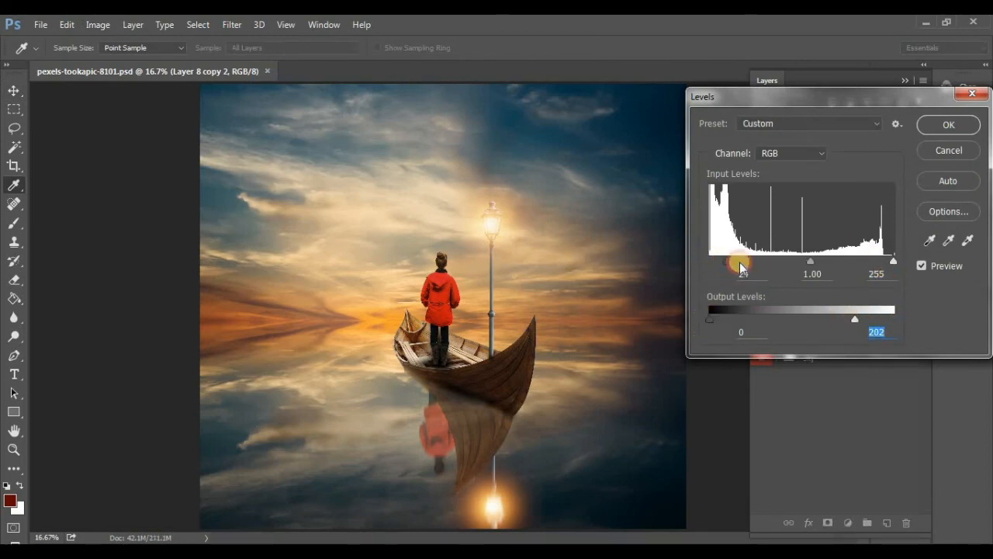
mouse_move(741, 268)
mouse_down()
mouse_move(788, 268)
mouse_move(758, 261)
mouse_up()
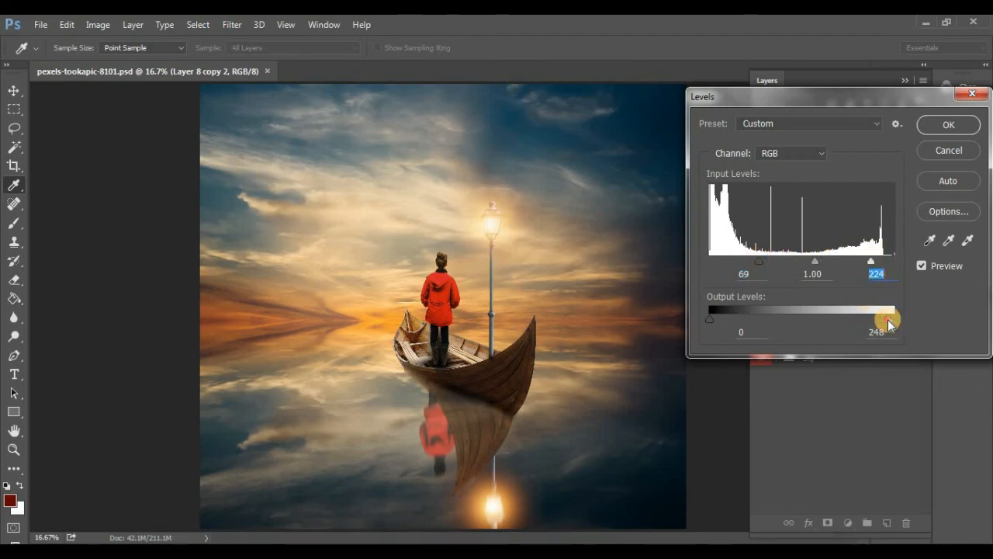
click(888, 322)
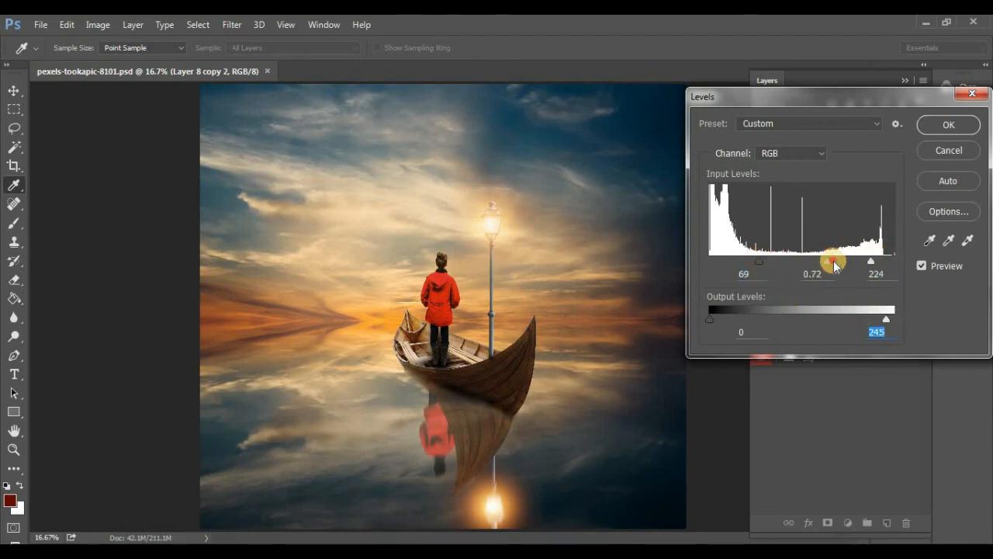
drag(841, 267, 835, 262)
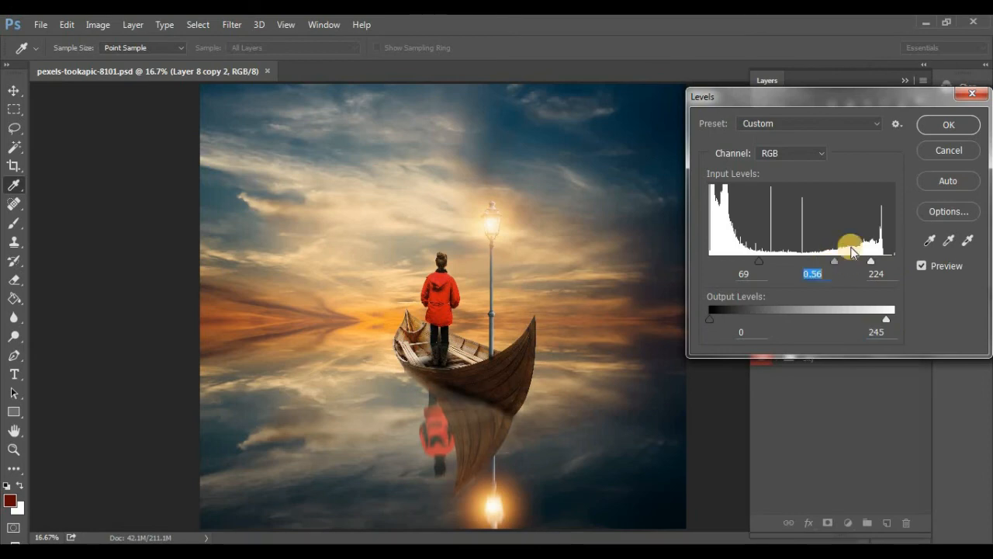
click(948, 124)
key(v)
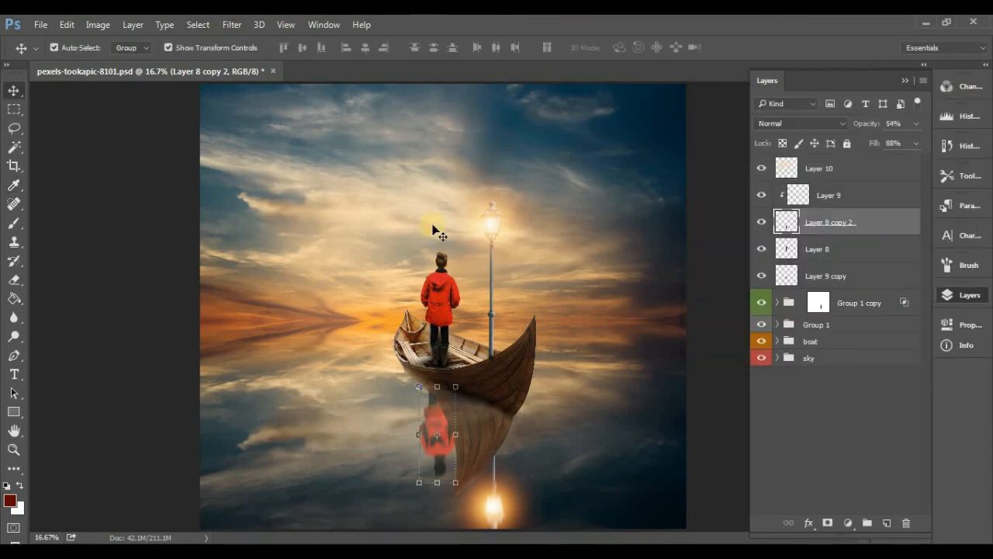
- Check Layer 10's effect by hiding and showing it, and add a new empty layer above it
click(848, 359)
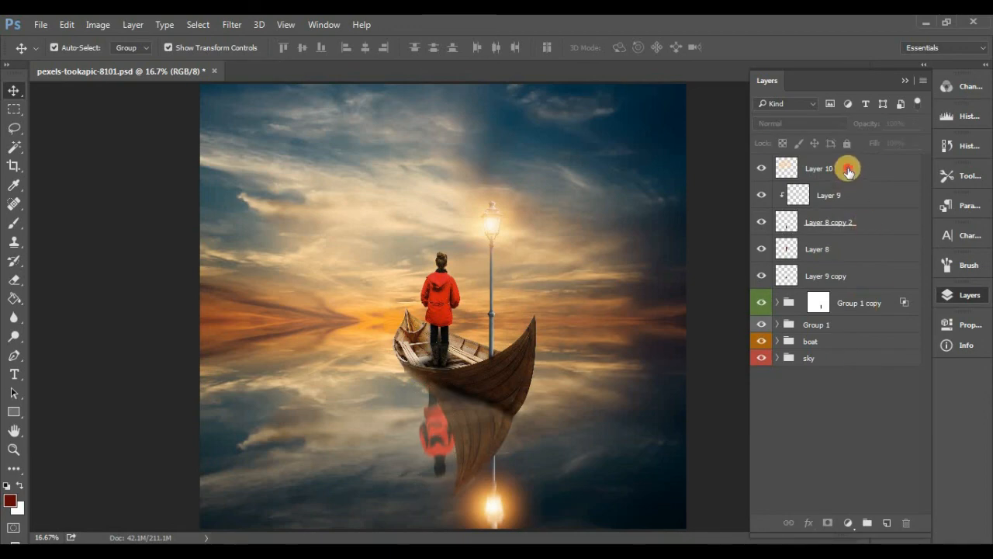
click(843, 167)
click(762, 168)
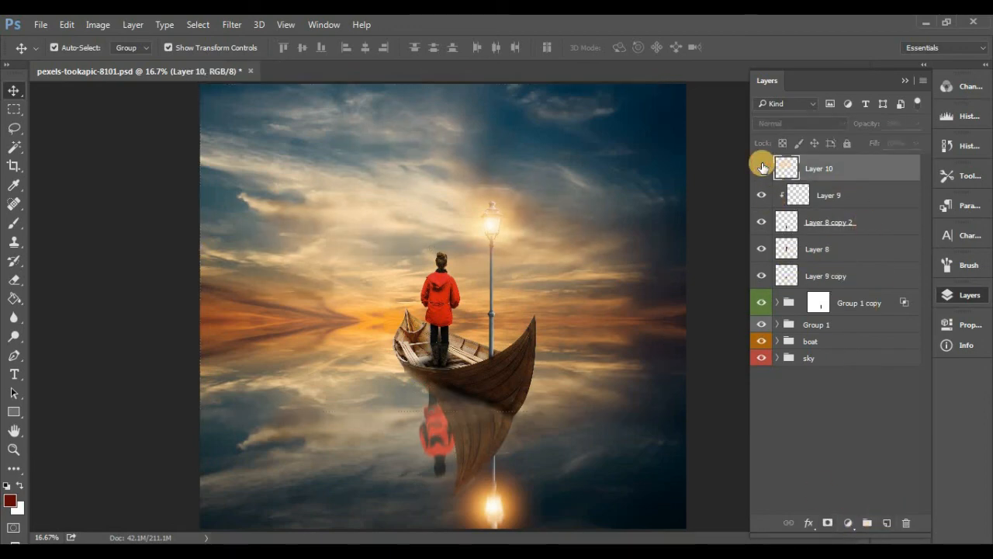
click(763, 167)
click(887, 524)
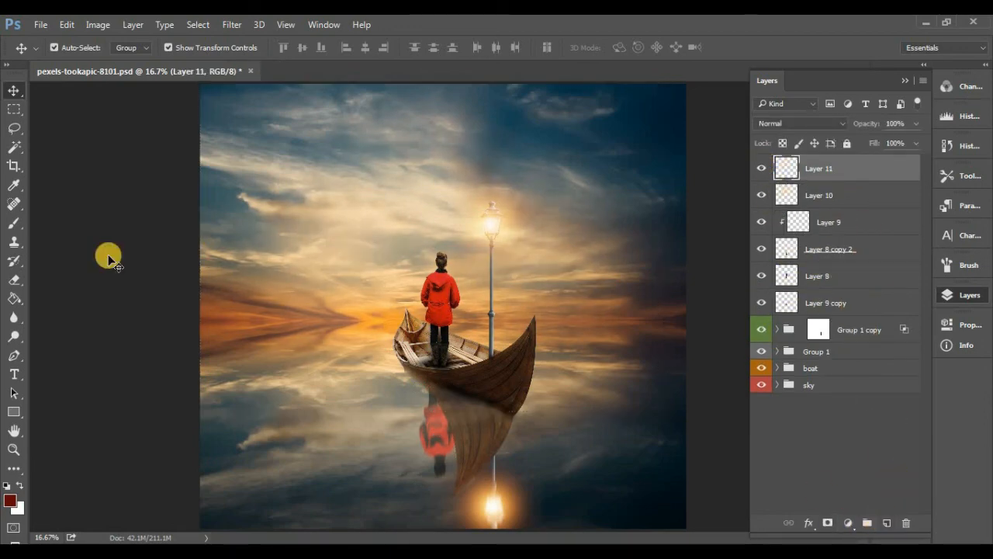
- Sample the pale tone of the bright sky and deepen it to a light orange foreground colour for the Brush tool
click(17, 224)
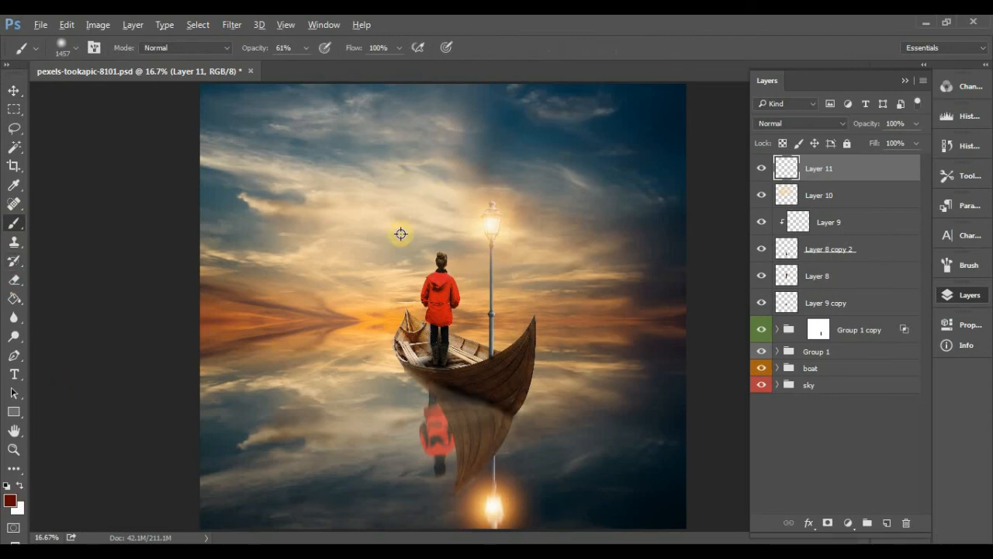
click(10, 502)
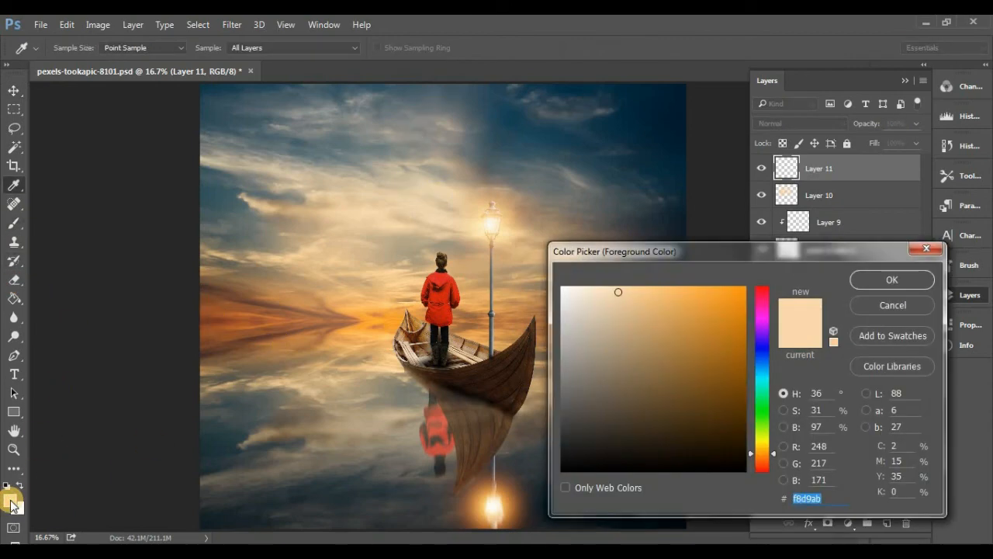
click(656, 301)
click(864, 281)
- Enlarge the soft round brush to 2874 px
right_click(492, 265)
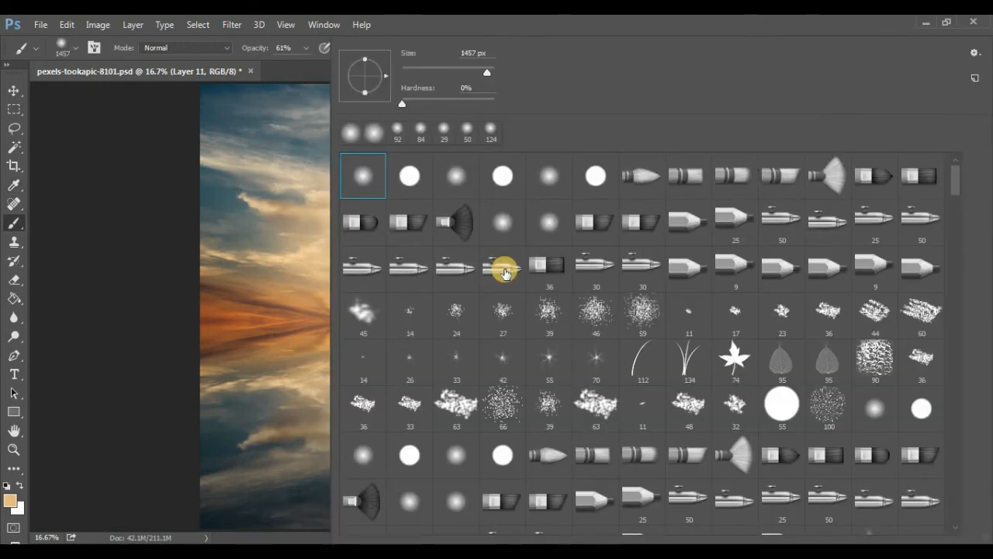
key(Caps_Lock)
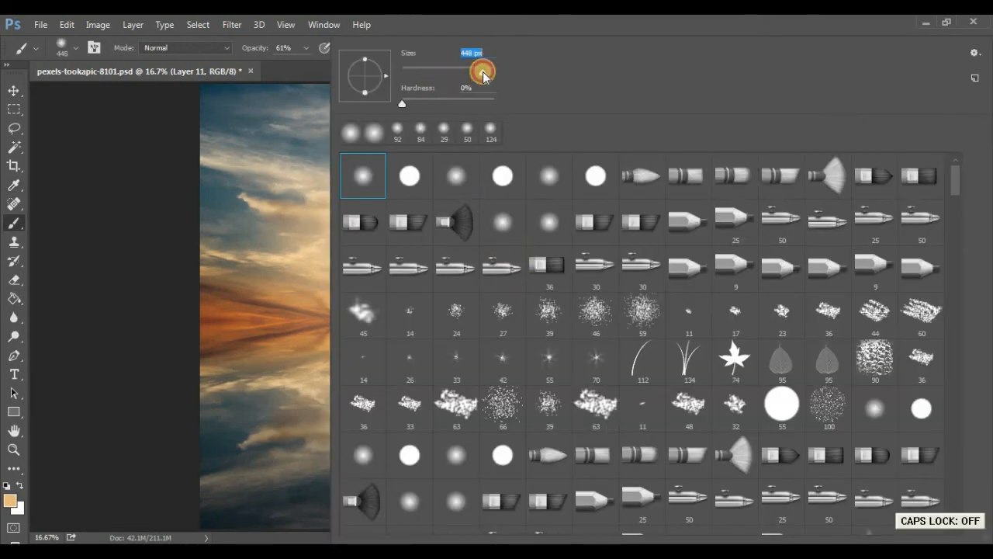
click(489, 68)
key(Return)
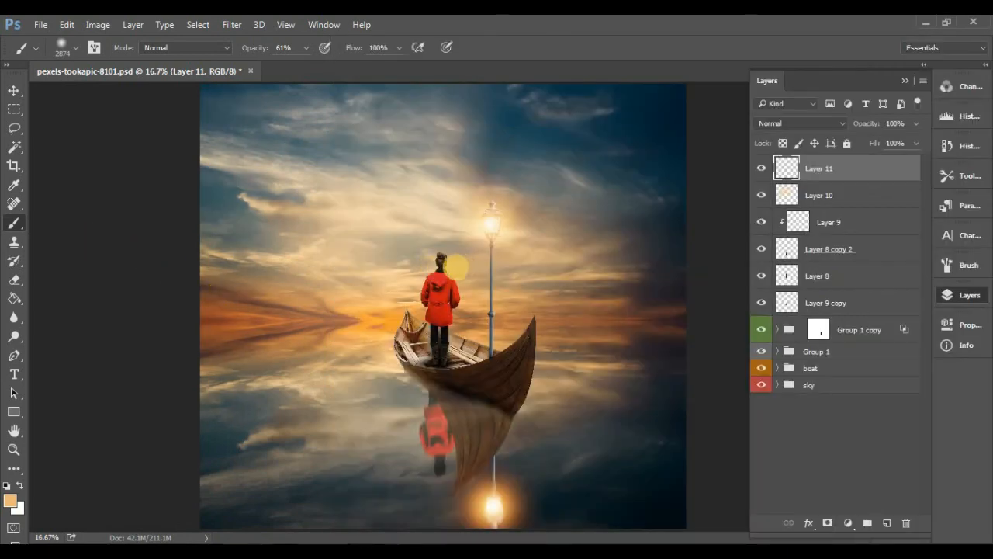
- Paint a soft light-orange glow across the sky on Layer 11 with a 1457 px brush at 39% opacity, and lower the layer's opacity to 67%
right_click(456, 268)
click(486, 68)
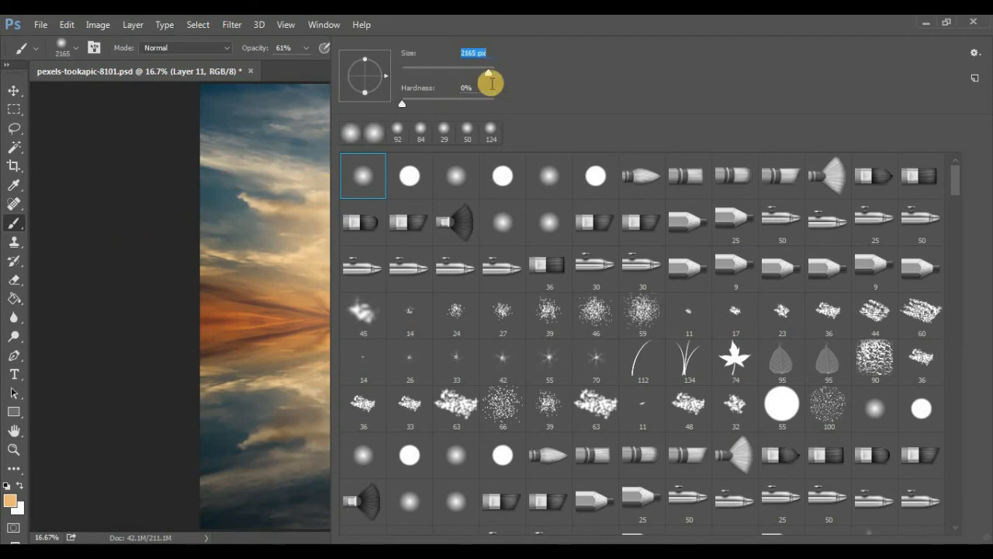
click(138, 253)
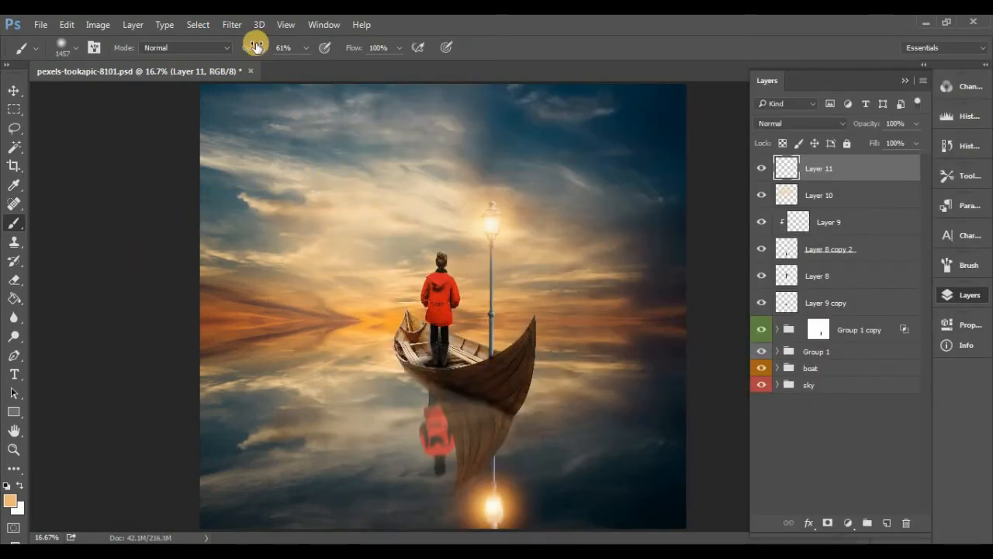
drag(256, 46, 241, 49)
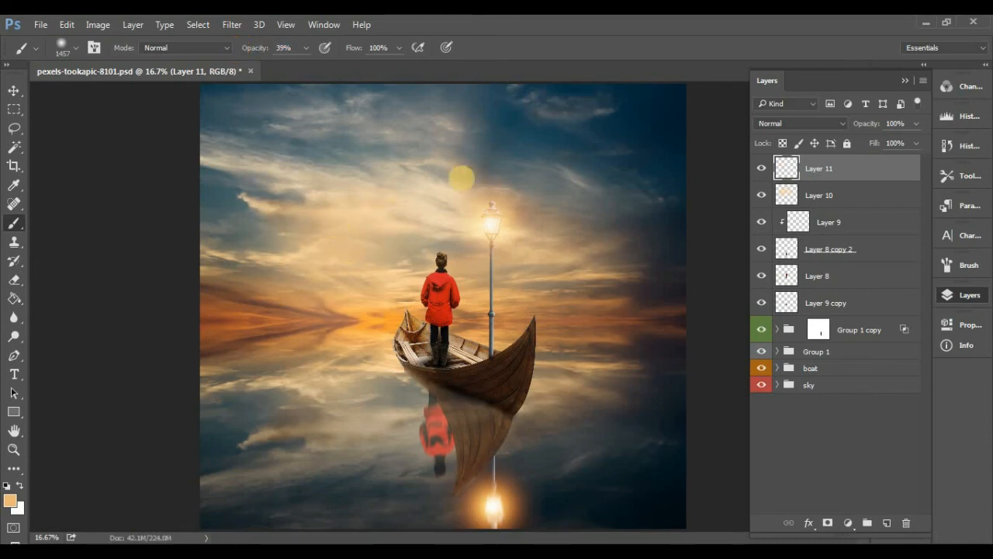
mouse_move(566, 222)
mouse_down()
mouse_move(583, 233)
mouse_move(599, 303)
mouse_up()
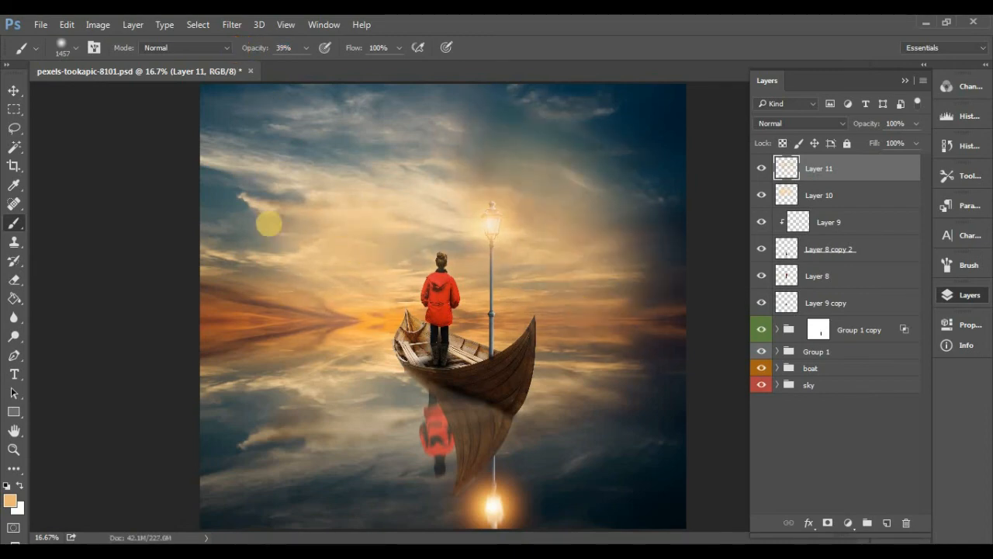
click(645, 273)
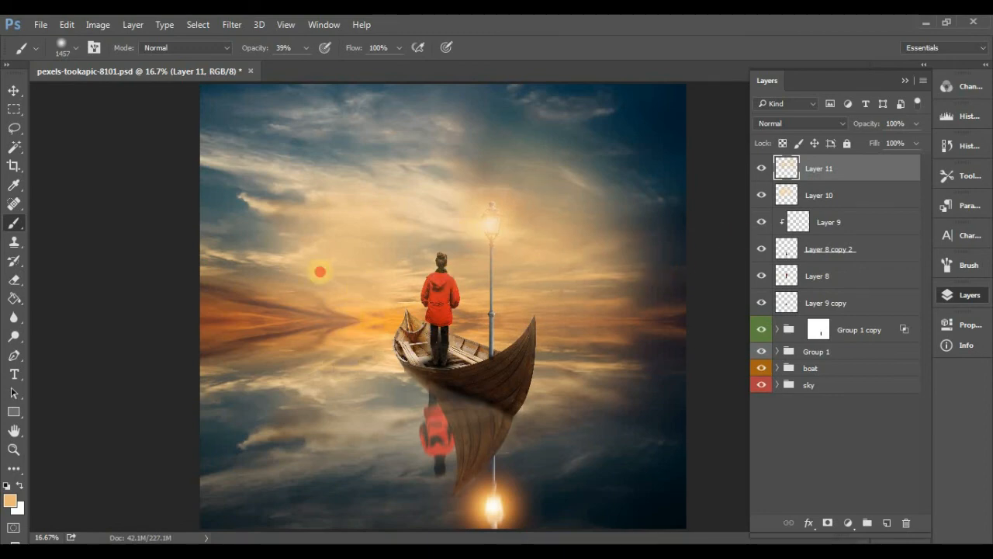
drag(872, 126, 848, 123)
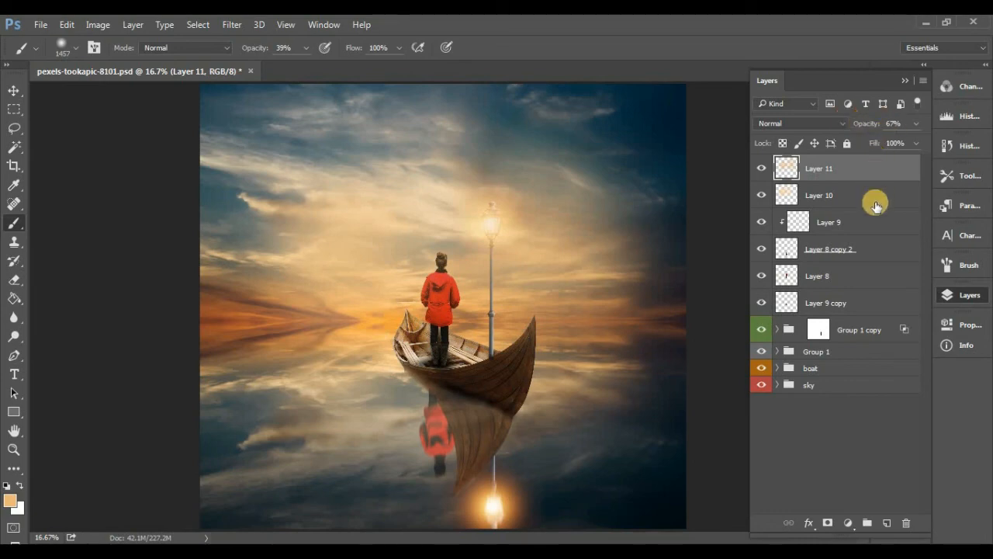
- Add a solid black (000000) colour fill layer above Layer 11
click(844, 521)
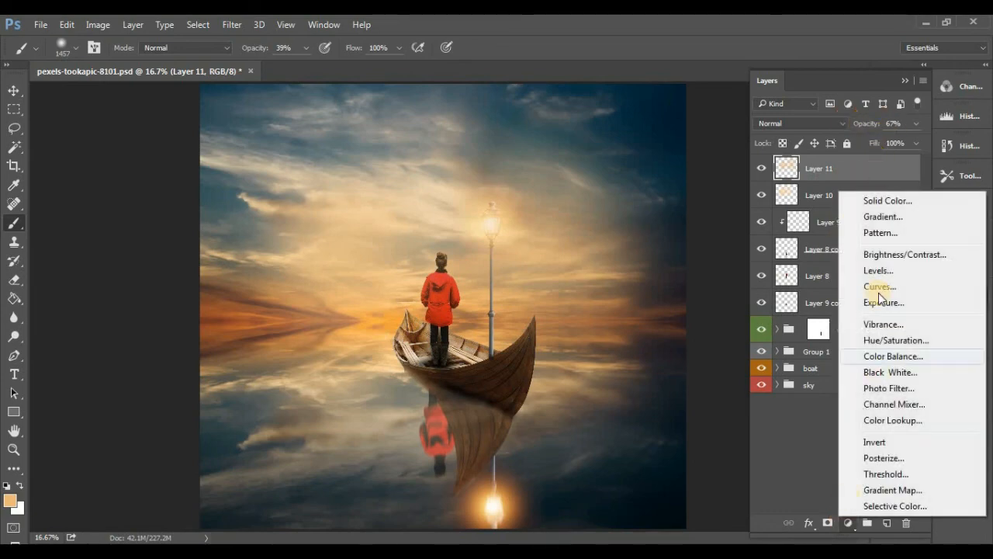
click(882, 196)
drag(716, 350, 558, 506)
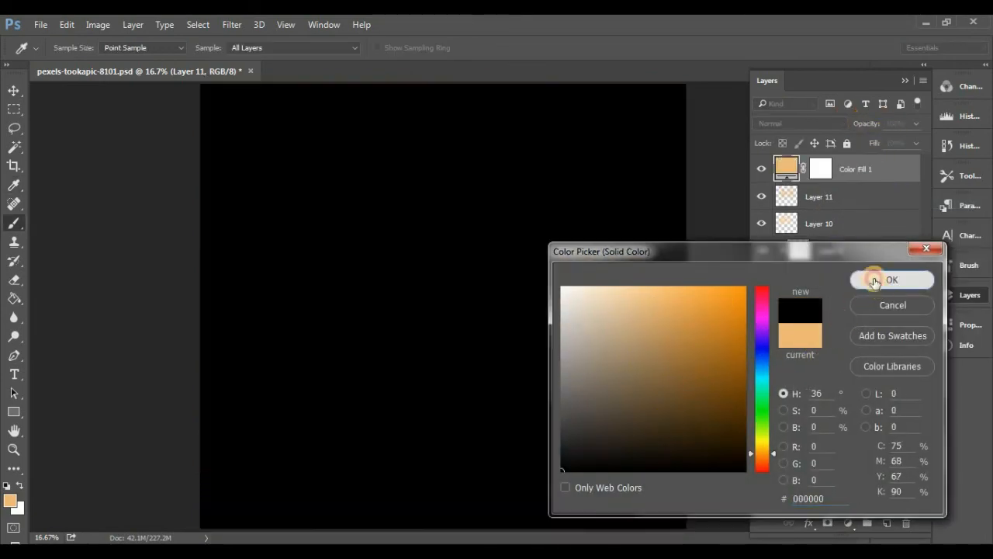
click(885, 280)
click(97, 24)
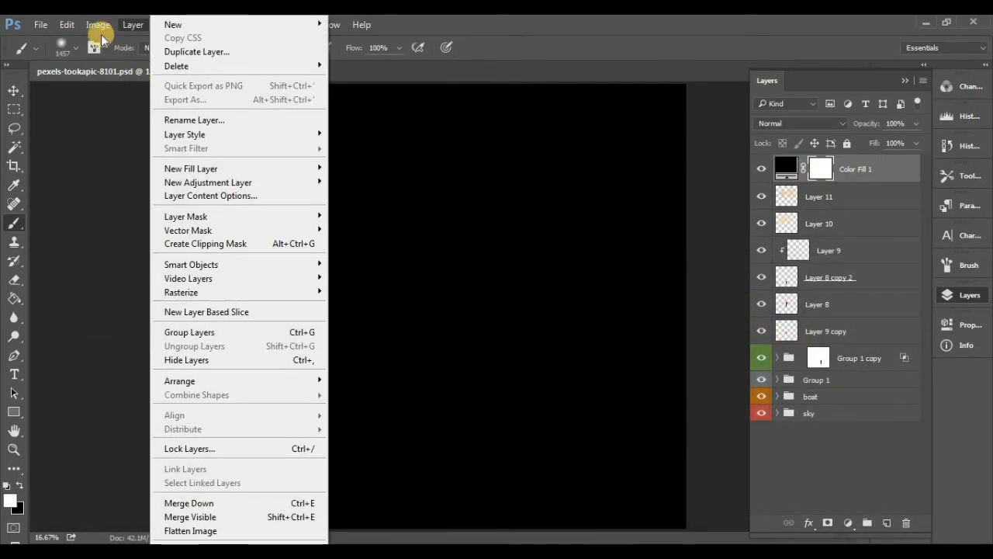
mouse_move(115, 62)
click(363, 229)
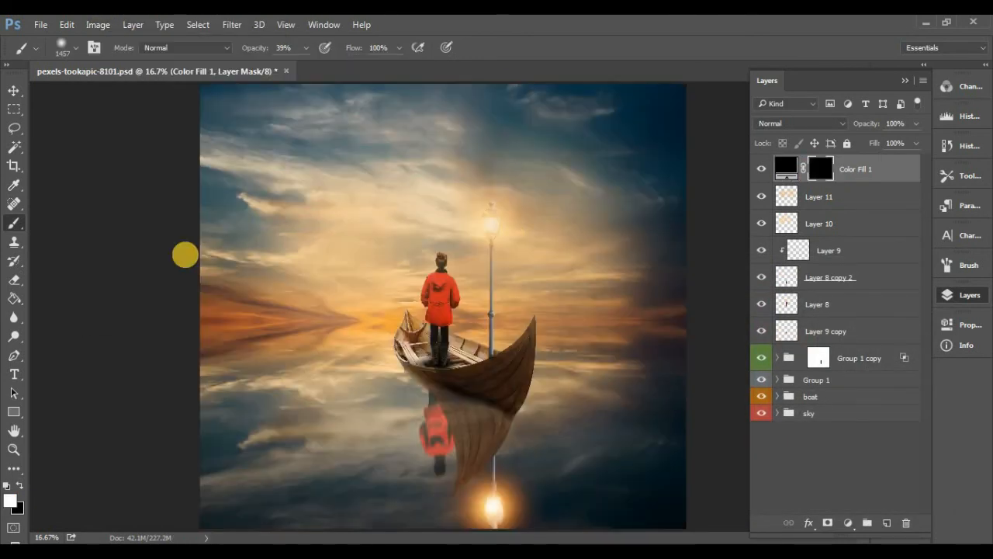
key(ctrl+i)
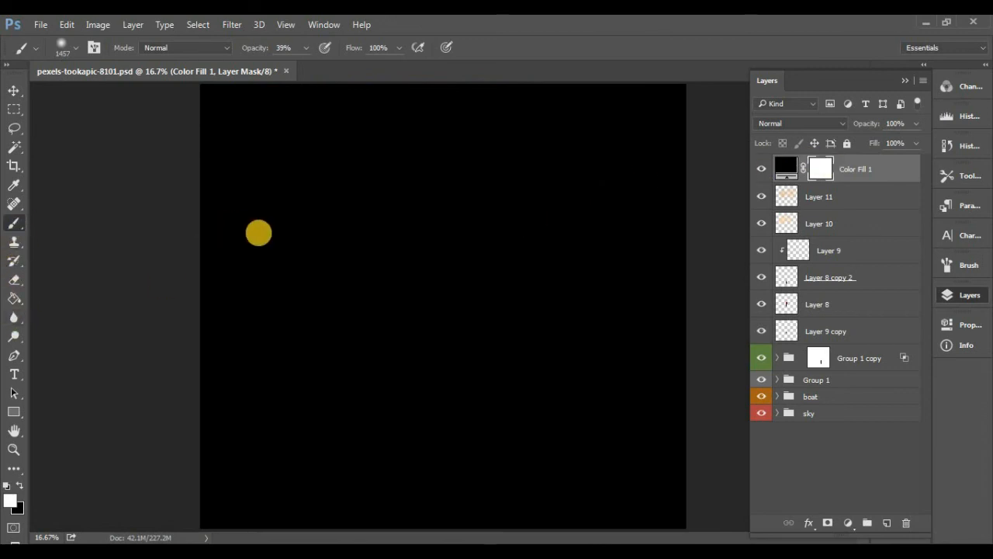
- Paint the centre of the fill layer's mask black with a 3937 px soft brush, first at 39% and finally at 67% opacity, forming a vignette
right_click(423, 255)
click(492, 70)
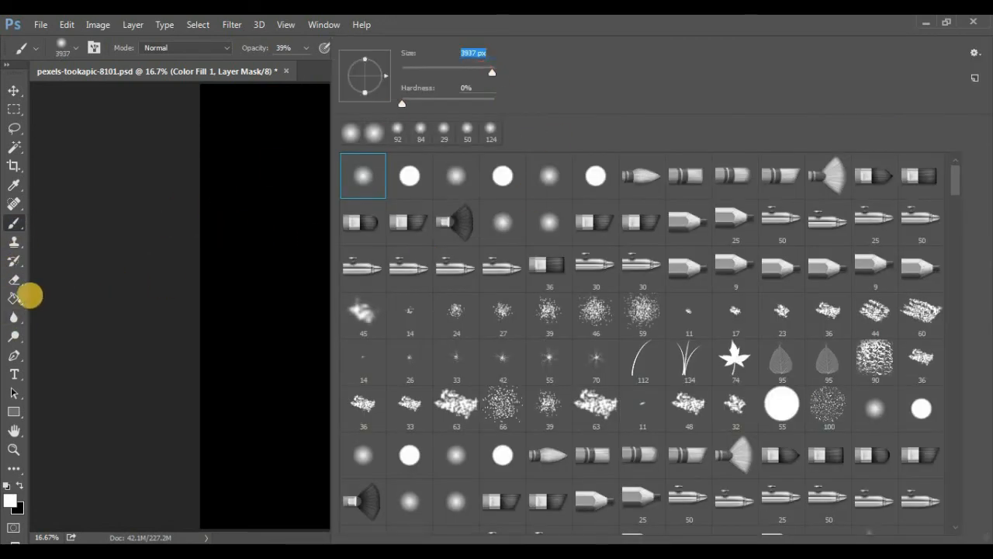
click(14, 295)
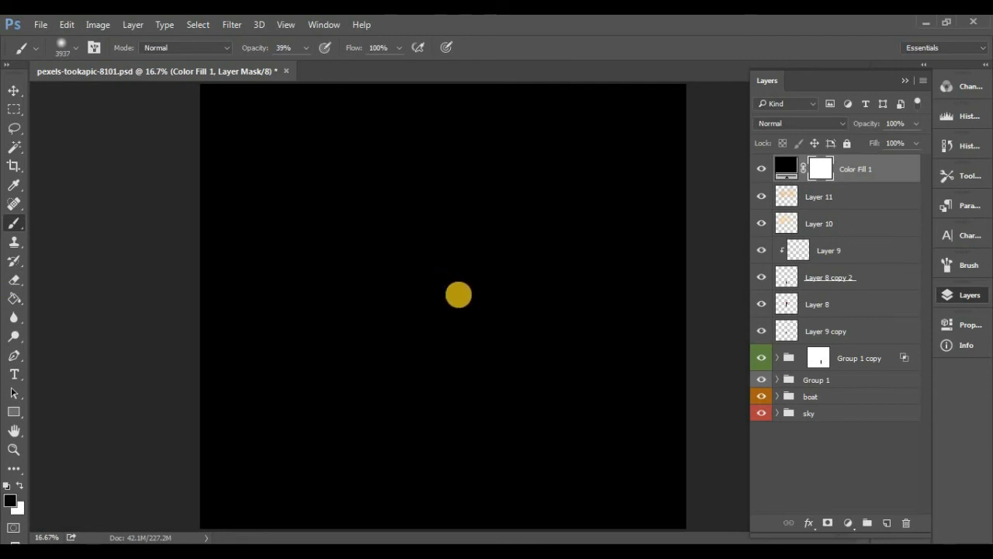
click(457, 319)
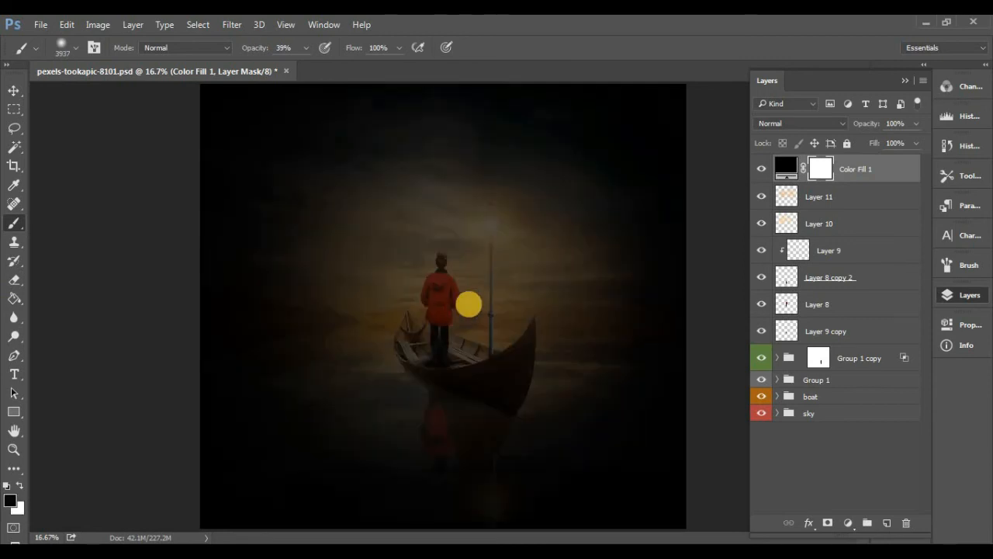
click(468, 300)
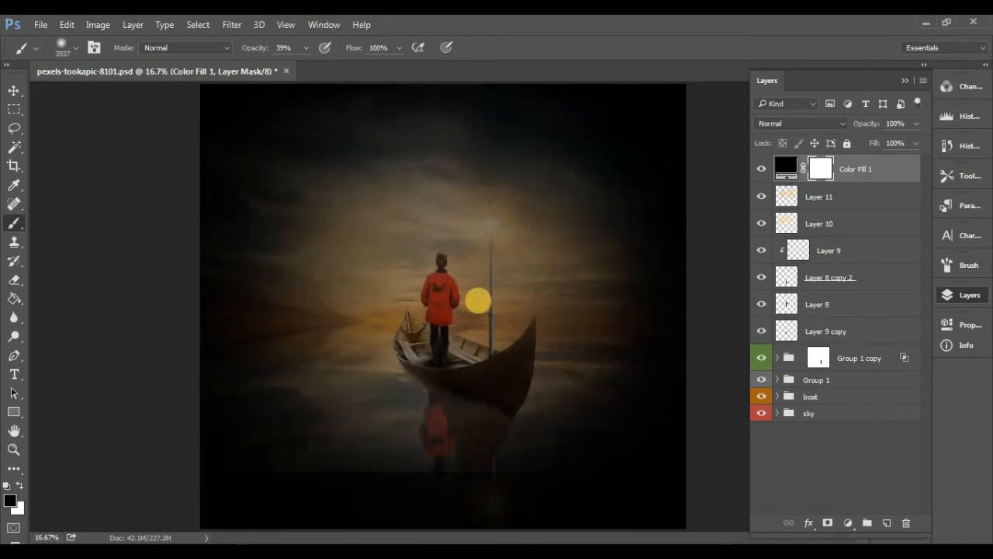
click(478, 299)
click(477, 300)
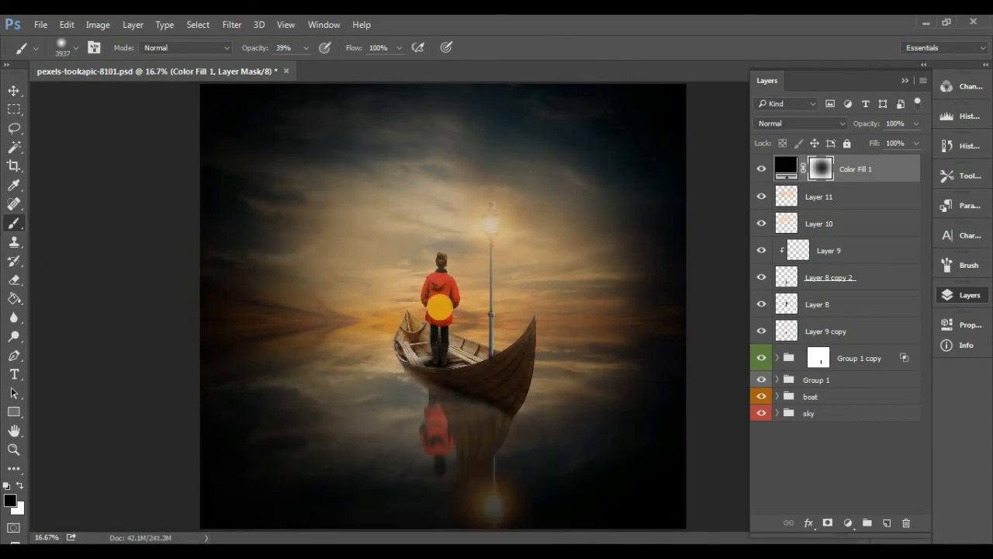
click(426, 271)
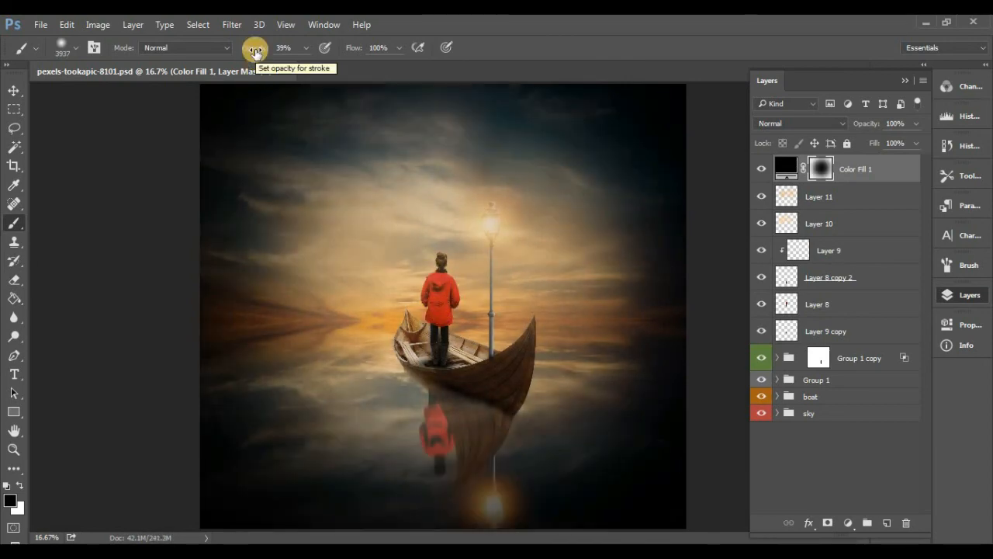
drag(252, 51, 272, 57)
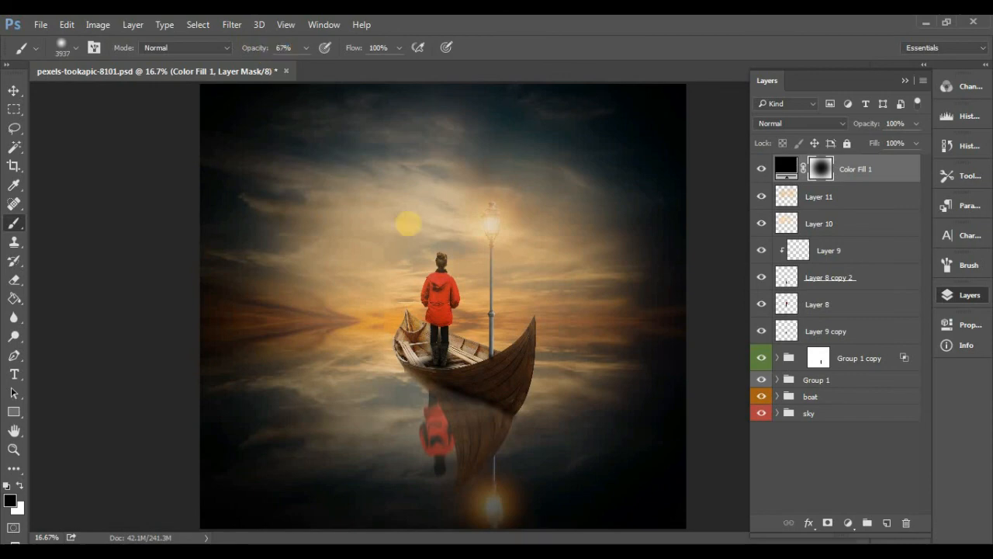
click(447, 310)
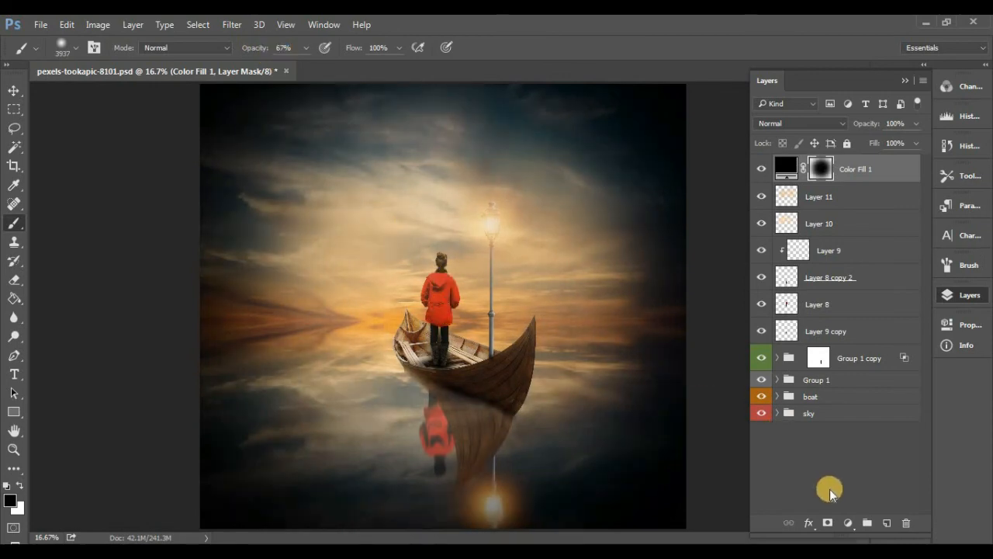
- Add a Curves adjustment layer and reshape its Red channel, with a point at input 164 and output 152
click(848, 522)
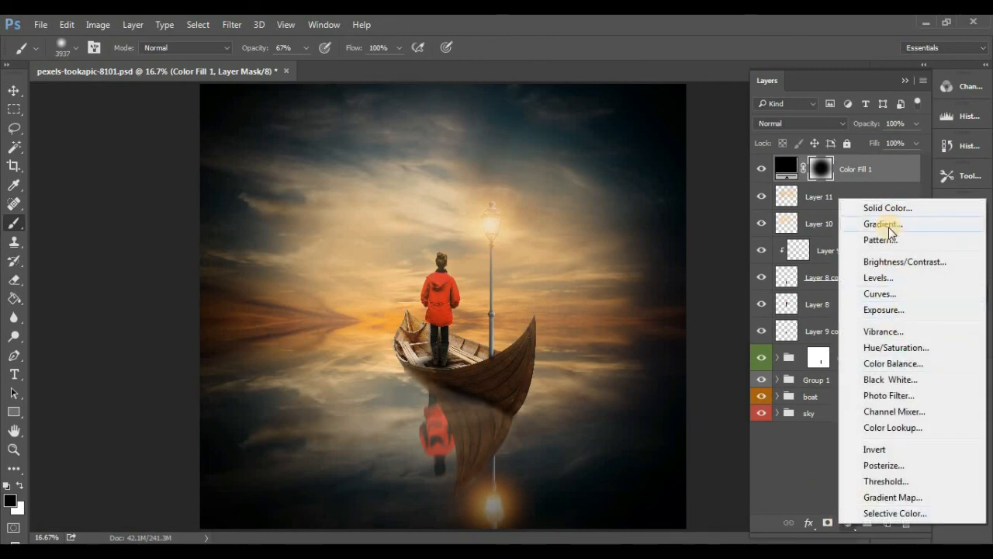
click(890, 293)
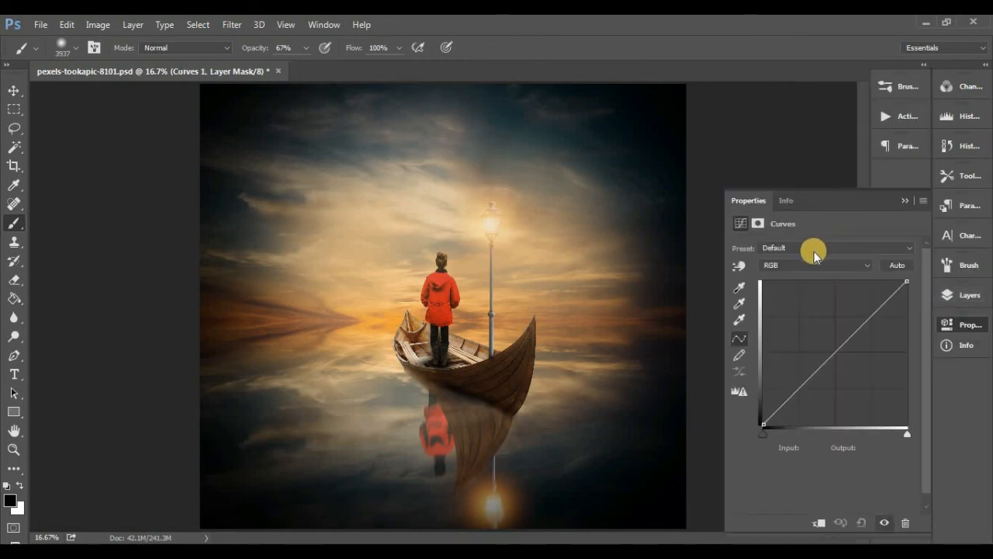
click(807, 265)
click(780, 294)
drag(904, 281, 906, 284)
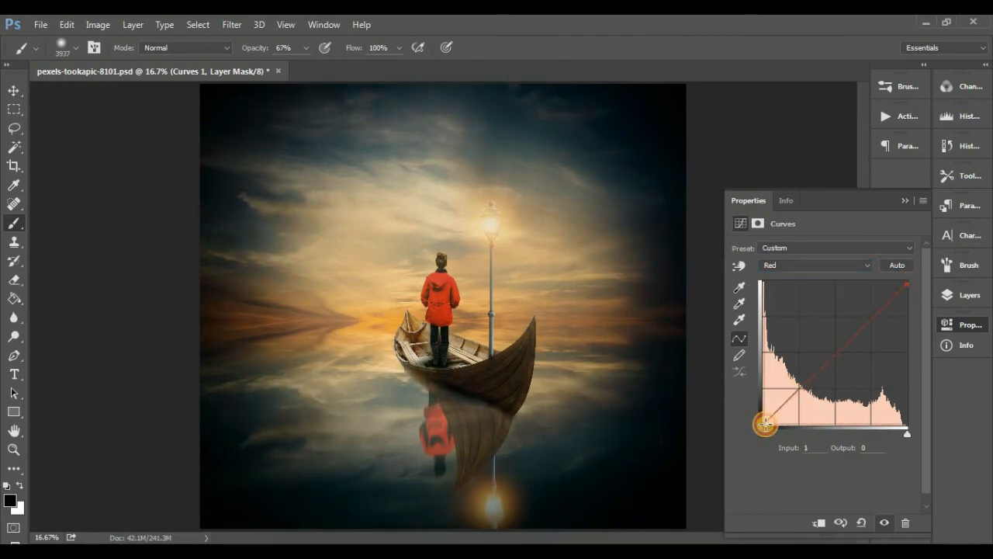
click(854, 335)
drag(855, 335, 843, 275)
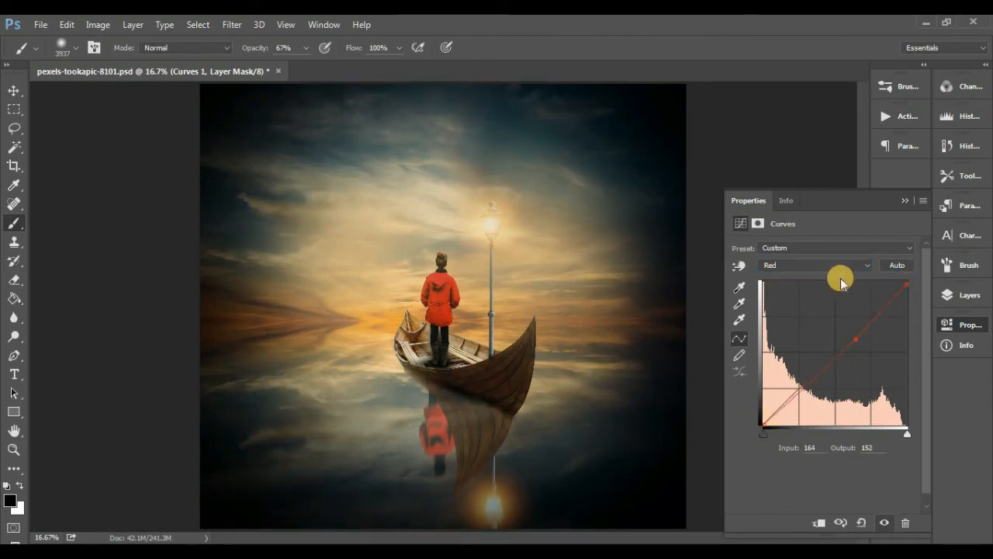
- In the Blue curve, lower the highlight end to output 234, lift the shadow end, and set a point at input 148, output 153
click(838, 266)
click(816, 303)
drag(907, 282, 908, 291)
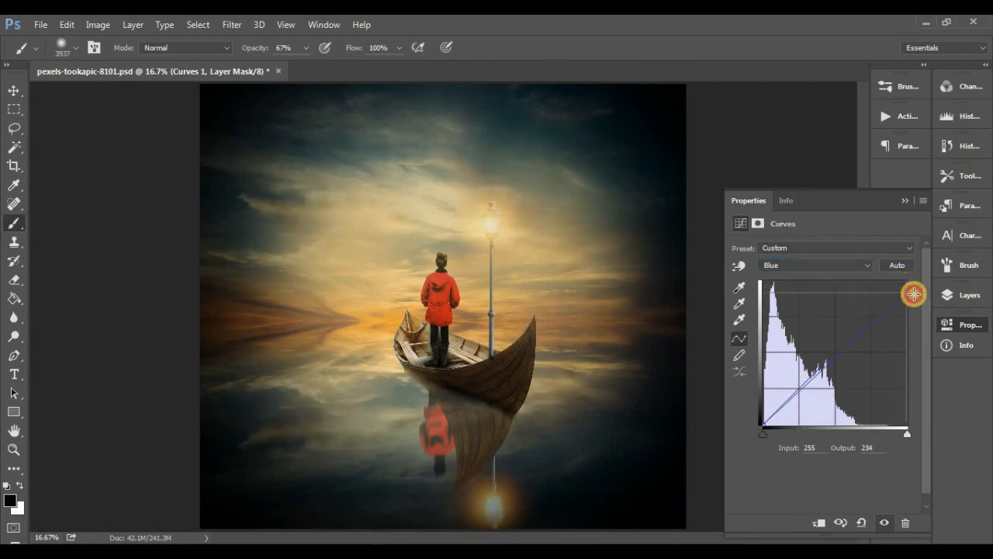
drag(763, 426, 771, 422)
drag(765, 403, 764, 411)
drag(845, 348, 846, 337)
click(822, 267)
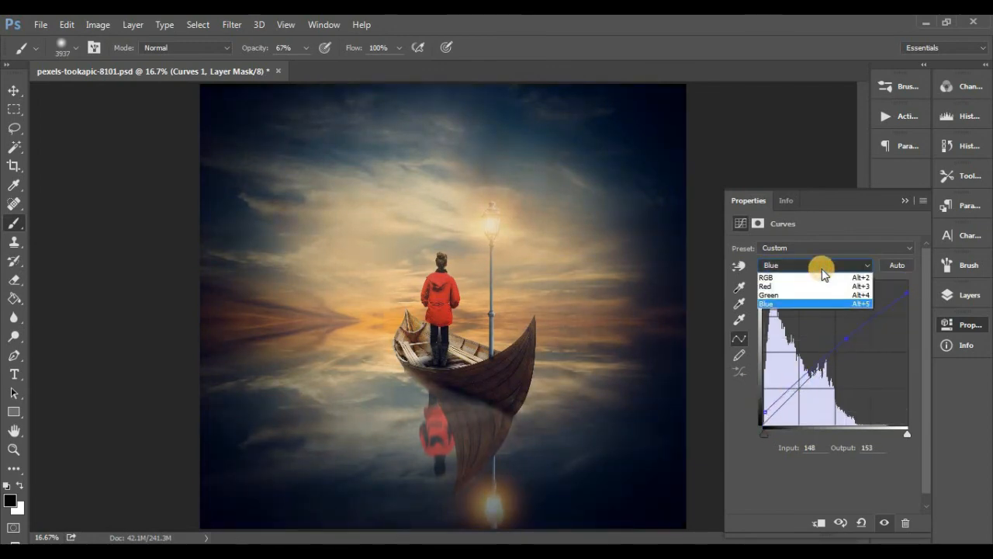
click(822, 270)
click(903, 201)
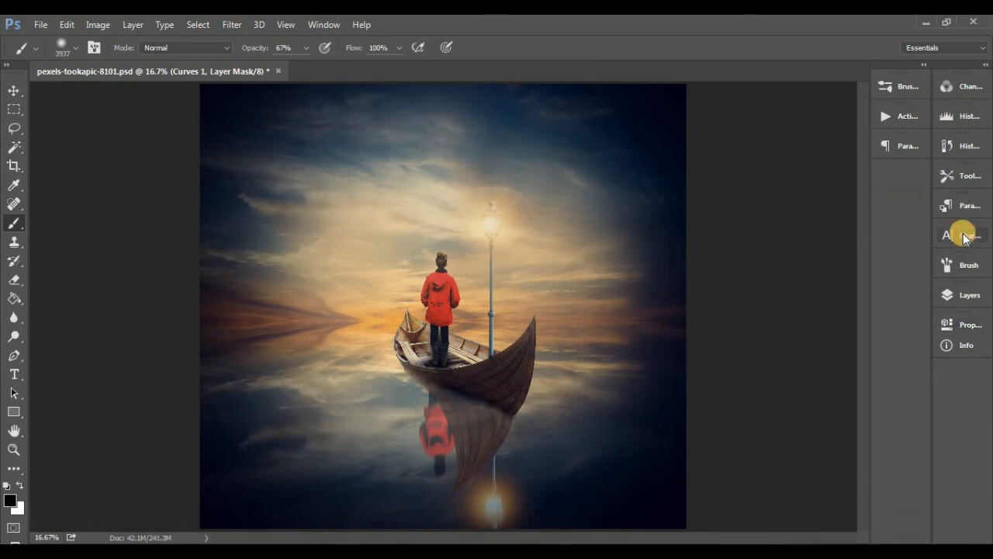
- Add a Levels adjustment layer and set its Blue channel to output levels 17 and 235 and white input level 236
click(969, 299)
click(838, 523)
click(875, 279)
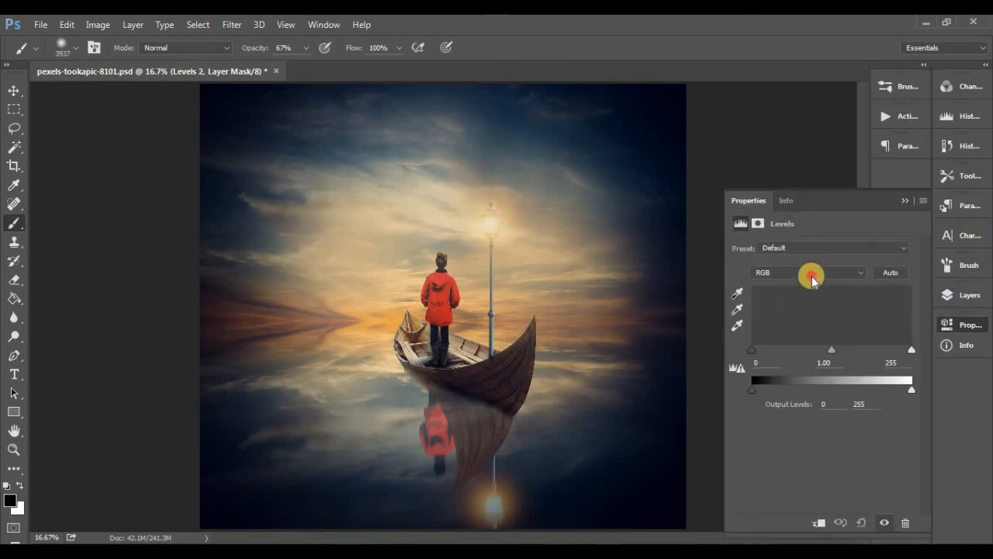
click(812, 272)
click(785, 315)
drag(753, 390, 762, 394)
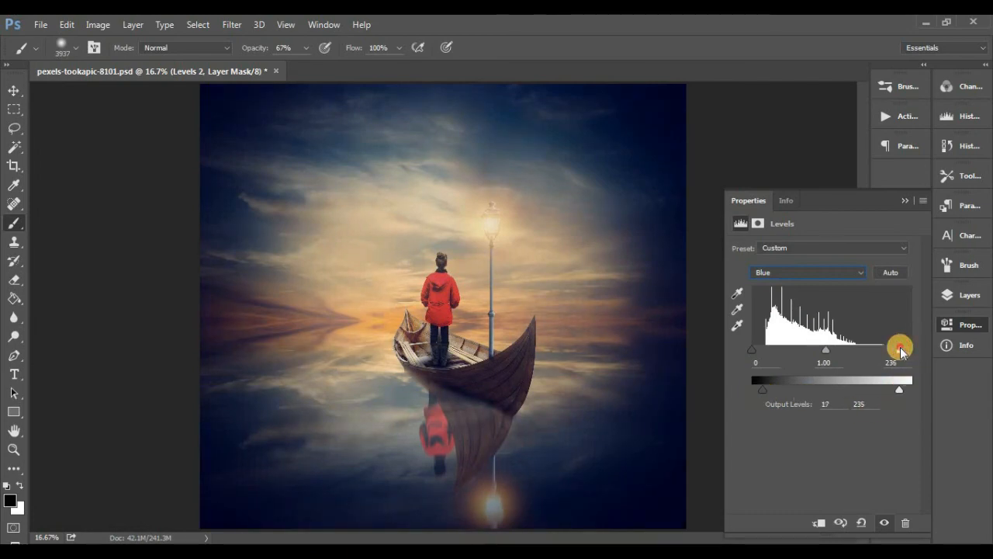
- Lower the Levels layer's opacity to about 80% and merge all visible layers into one
click(905, 201)
click(964, 295)
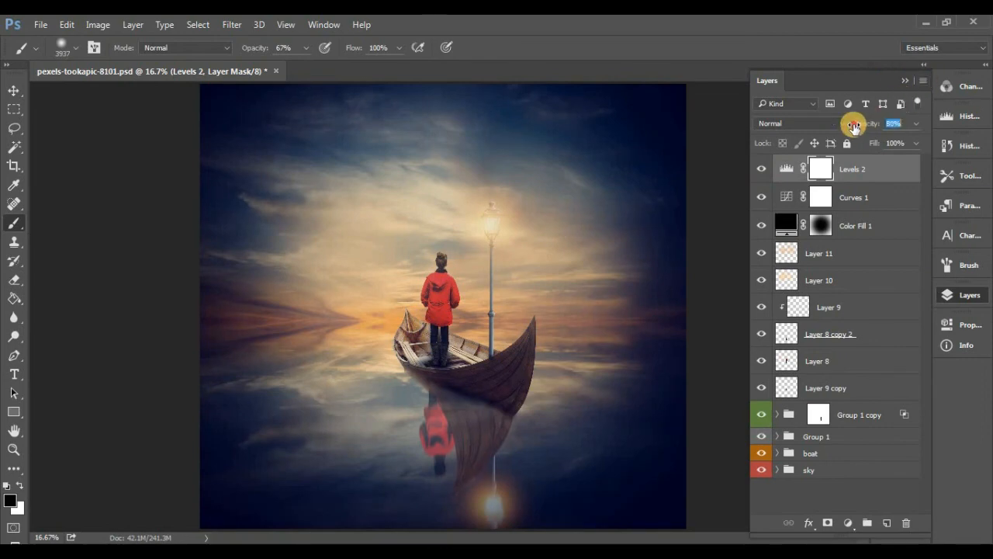
click(923, 81)
click(876, 444)
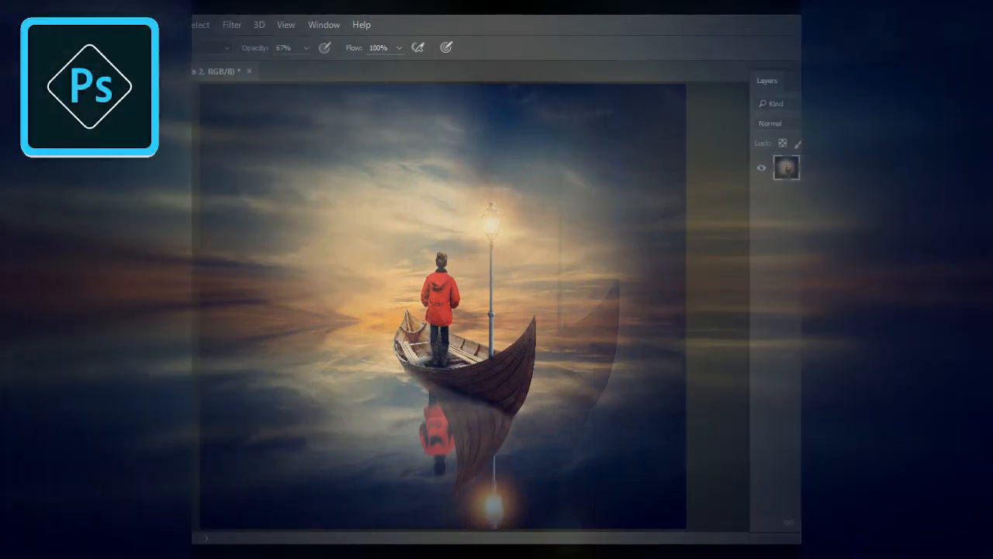